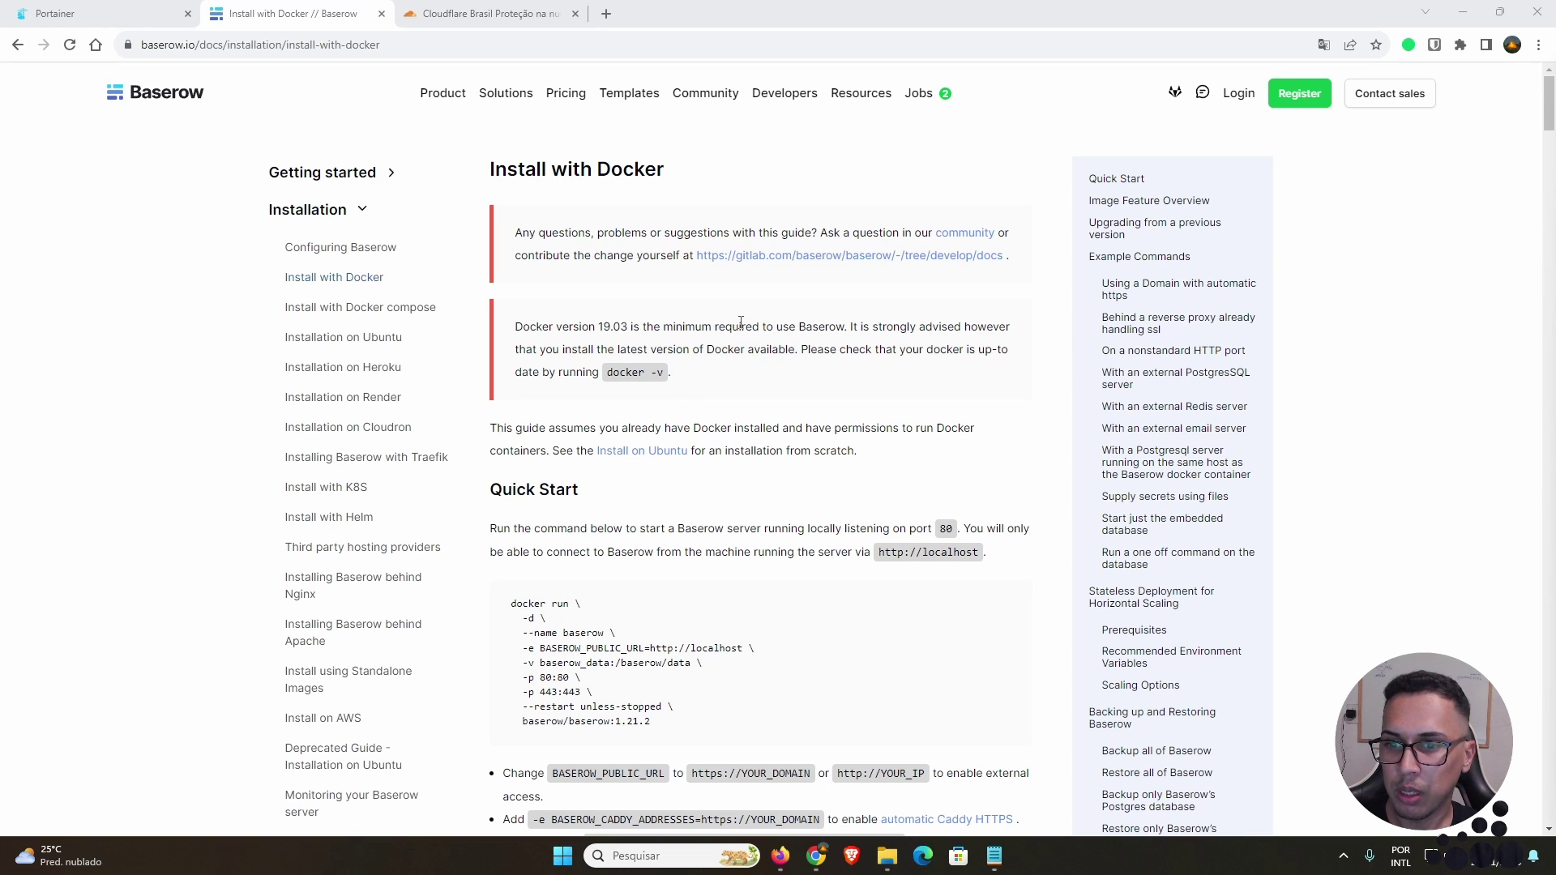
Step: Scroll to Quick Start and select the whole baserow/baserow:1.21.2 docker run command
scroll(729, 340, "down", 2)
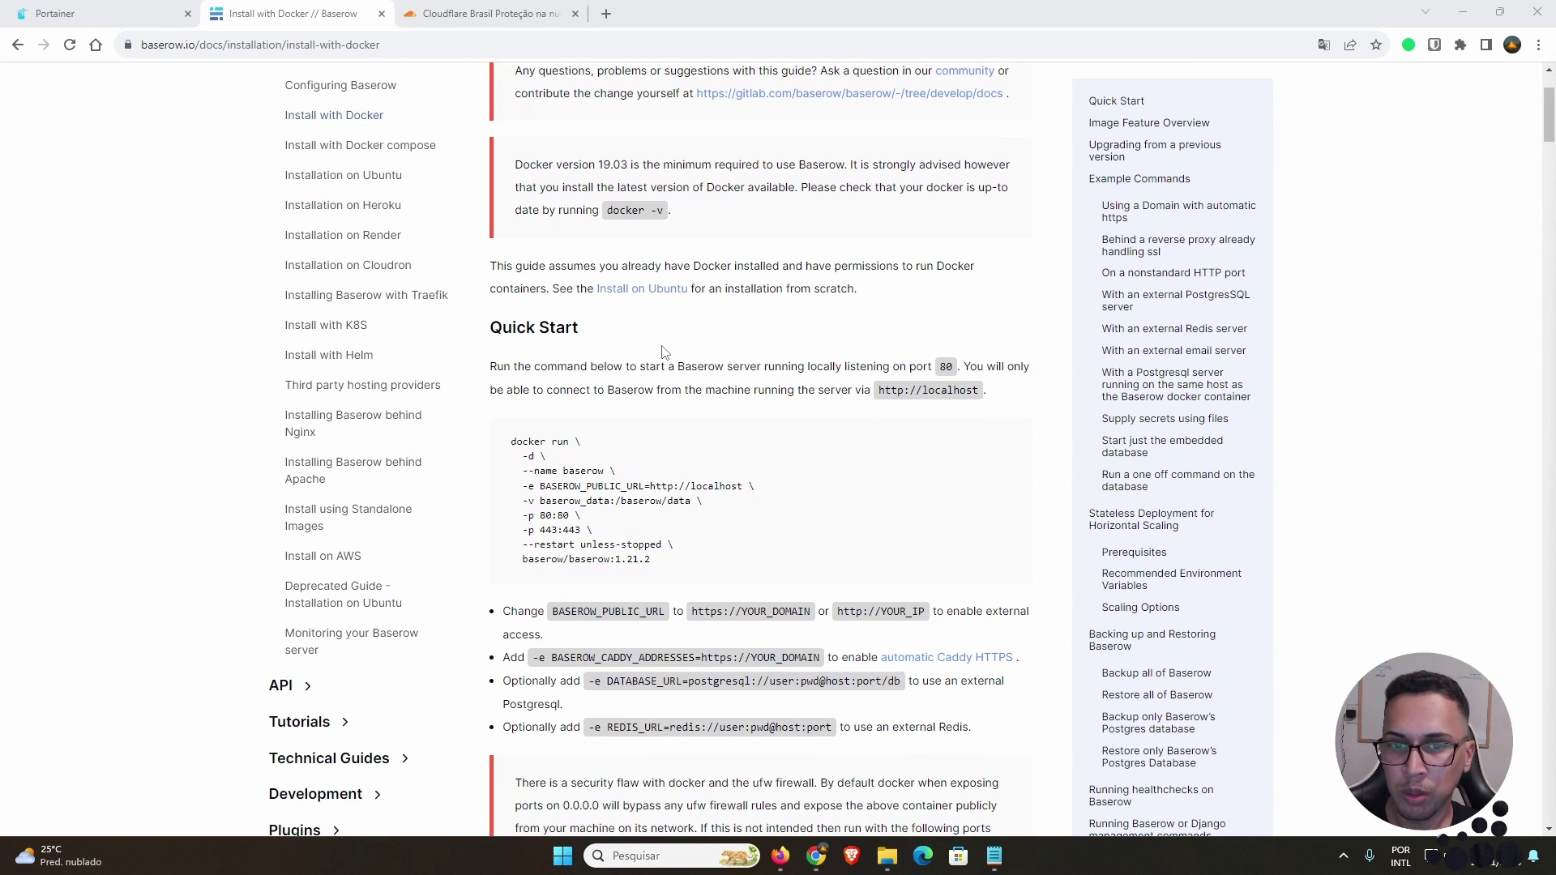
scroll(656, 349, "down", 1)
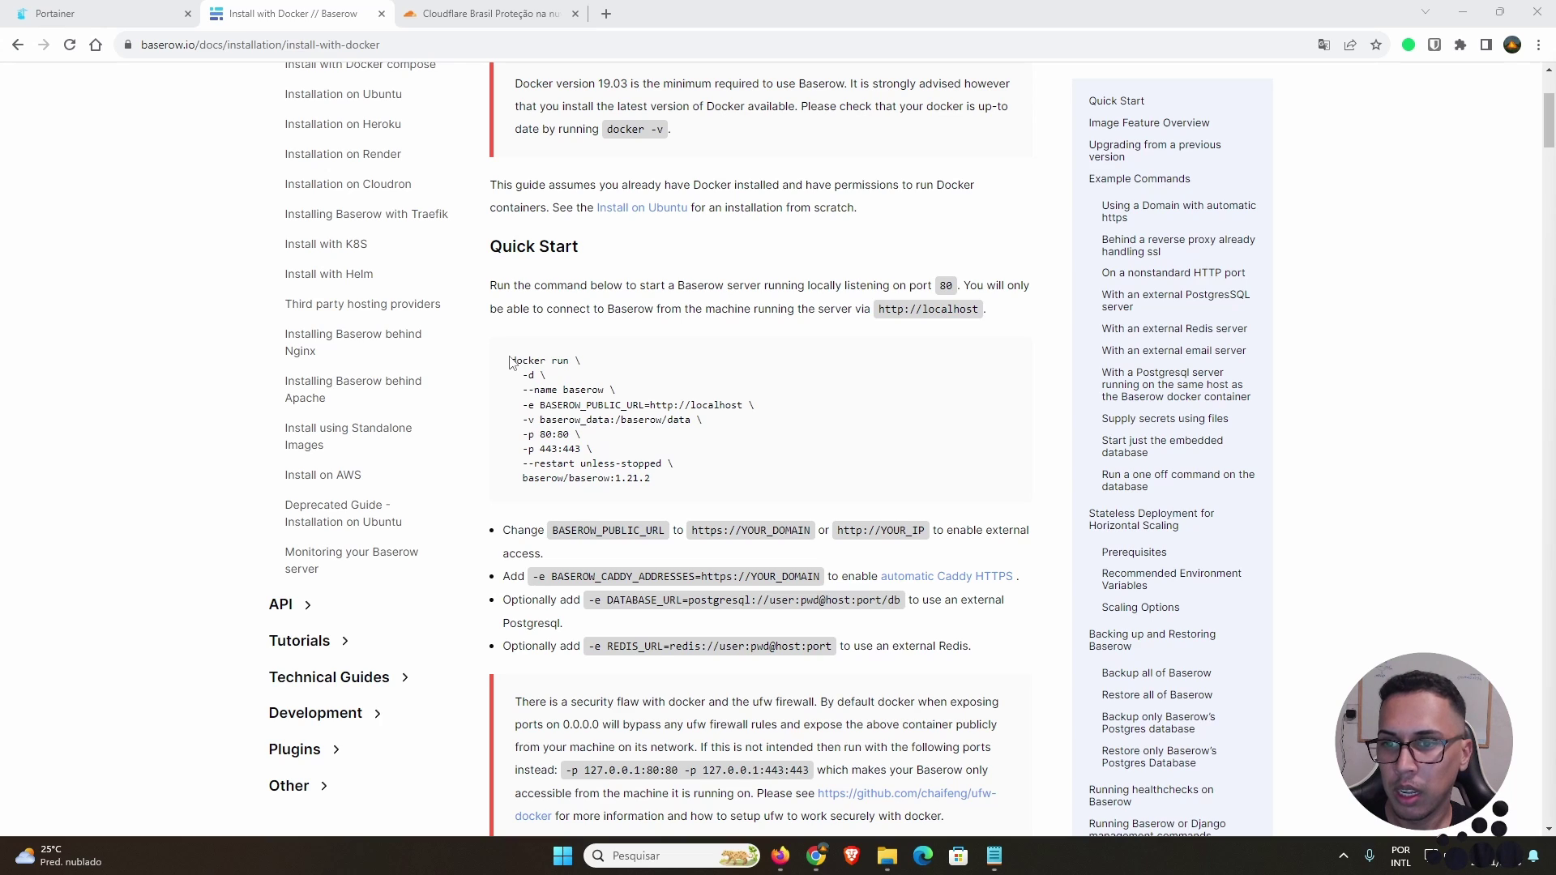
left_click_drag(511, 361, 666, 481)
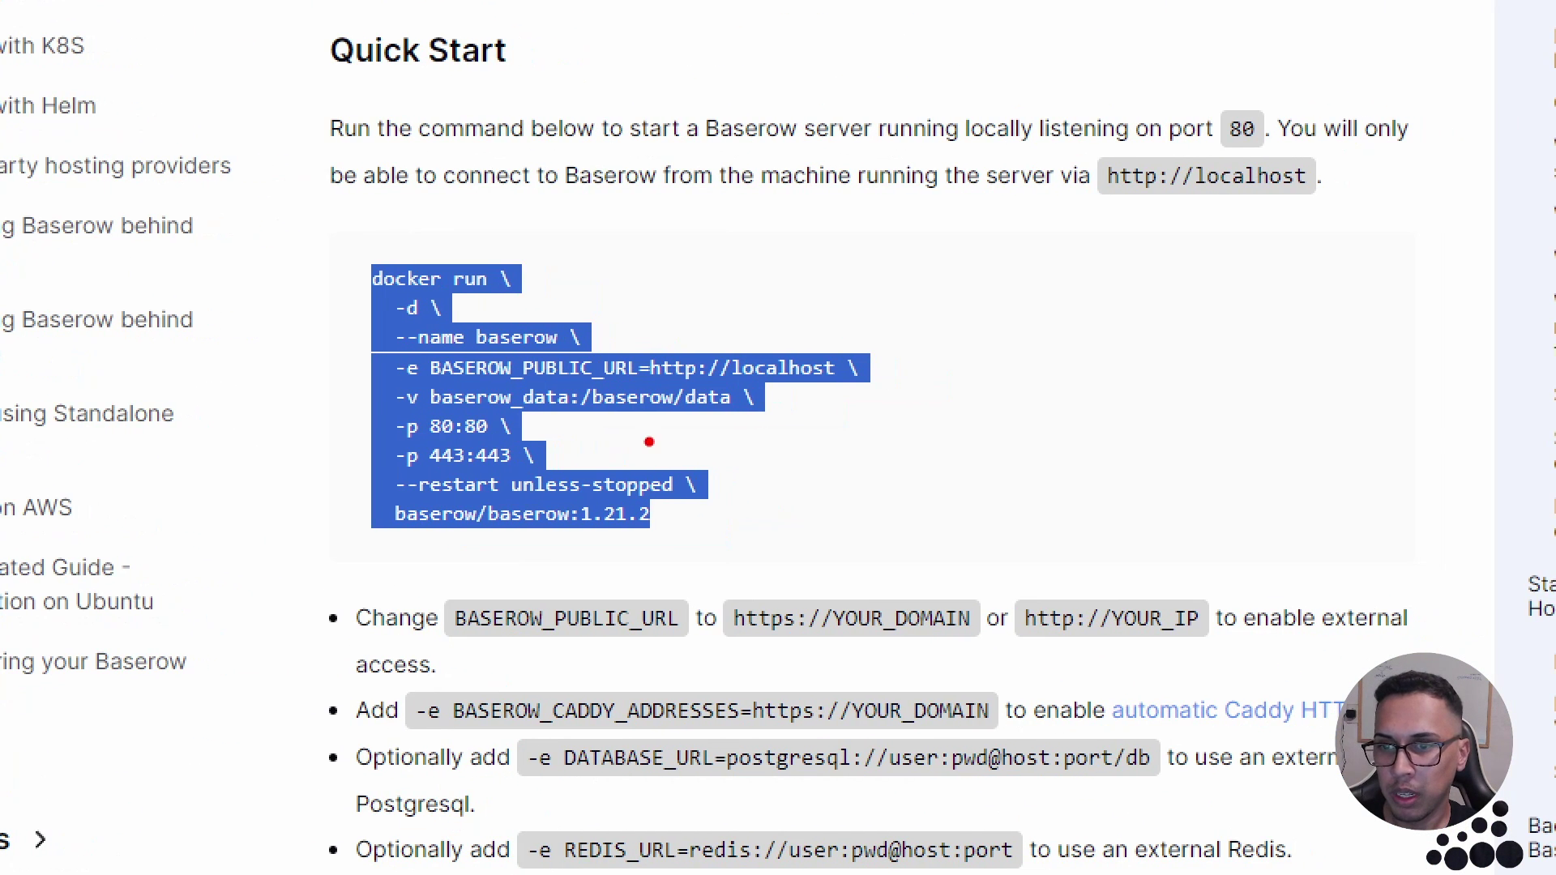
mouse_move(364, 250)
left_mouse_down()
mouse_move(320, 420)
mouse_move(366, 558)
mouse_move(723, 577)
mouse_move(835, 233)
mouse_move(358, 221)
left_mouse_up()
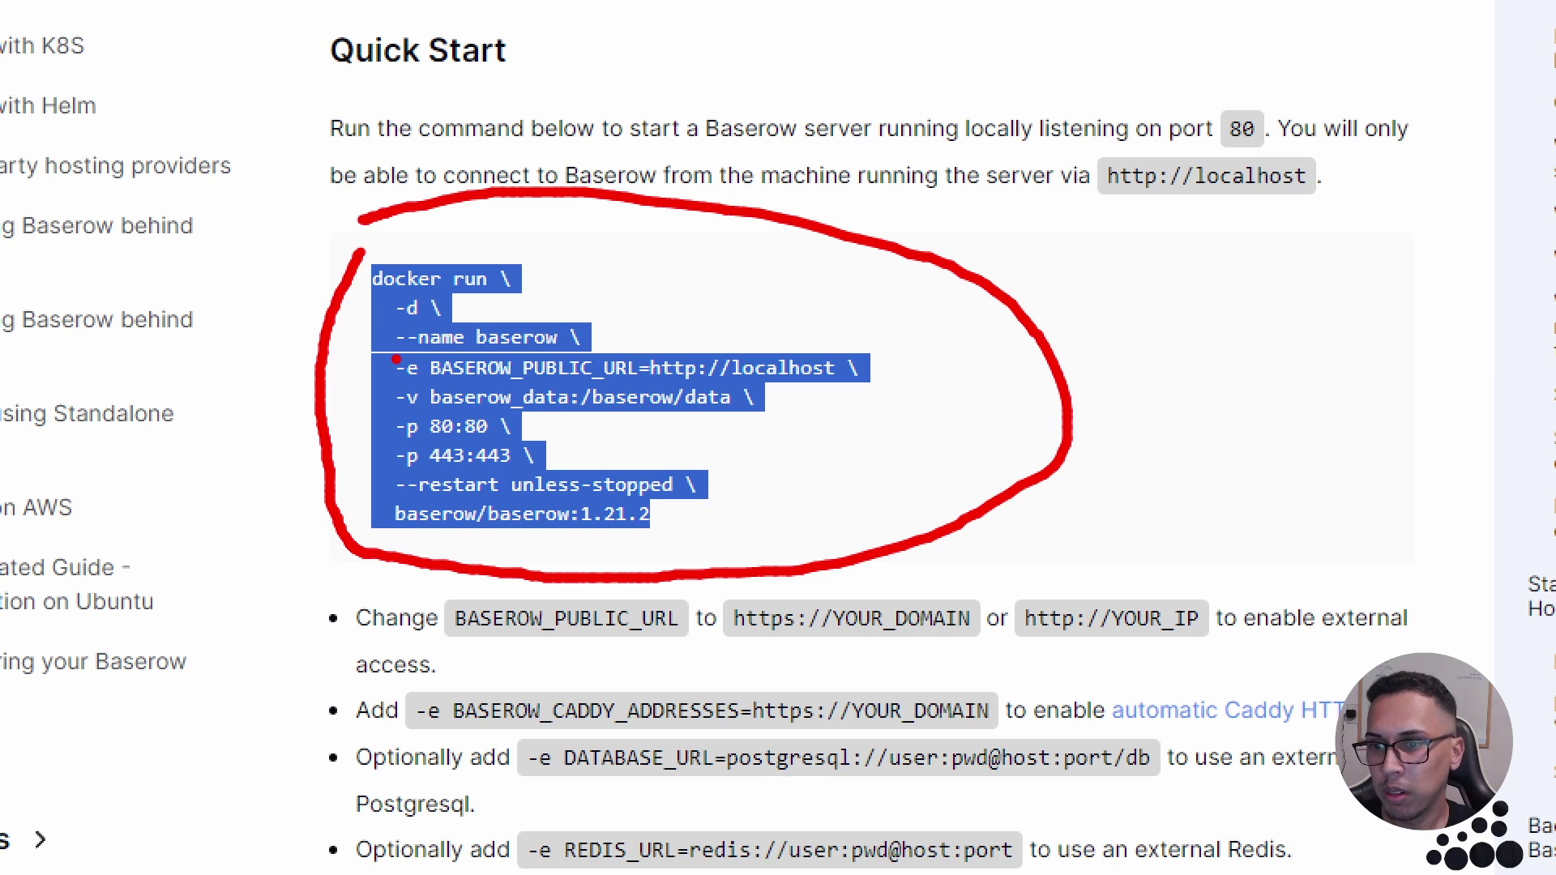
mouse_move(405, 384)
left_mouse_down()
mouse_move(389, 392)
mouse_move(415, 416)
mouse_move(410, 384)
left_mouse_up()
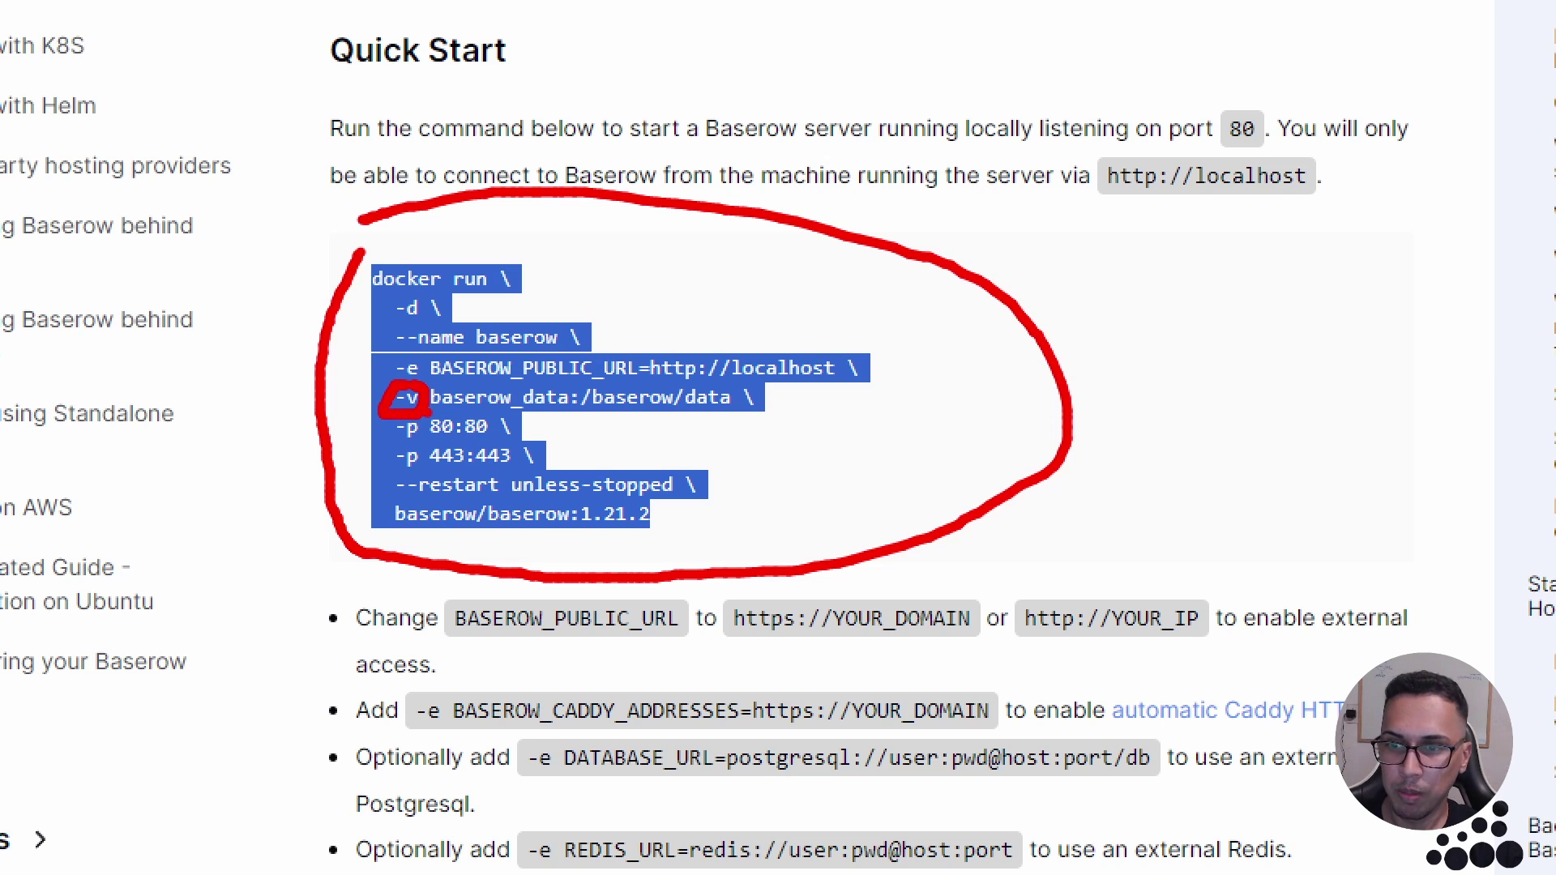
mouse_move(428, 414)
left_mouse_down()
mouse_move(414, 428)
mouse_move(448, 444)
mouse_move(498, 436)
mouse_move(466, 408)
mouse_move(429, 410)
left_mouse_up()
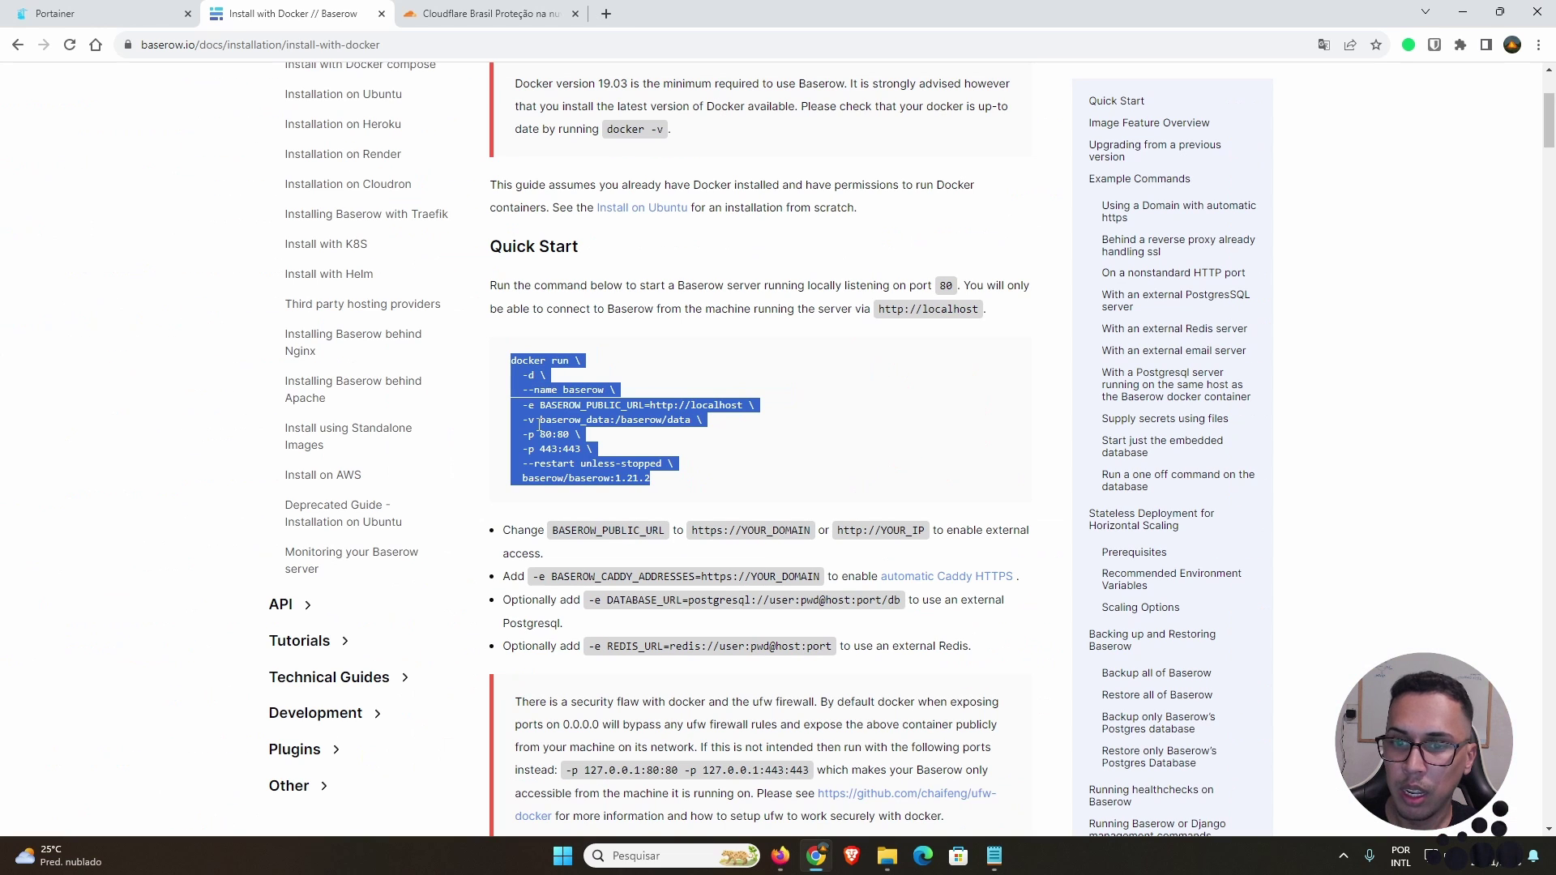
Step: Highlight the BASEROW_PUBLIC_URL variable in the docker run command, then clear the selection
scroll(591, 419, "down", 2)
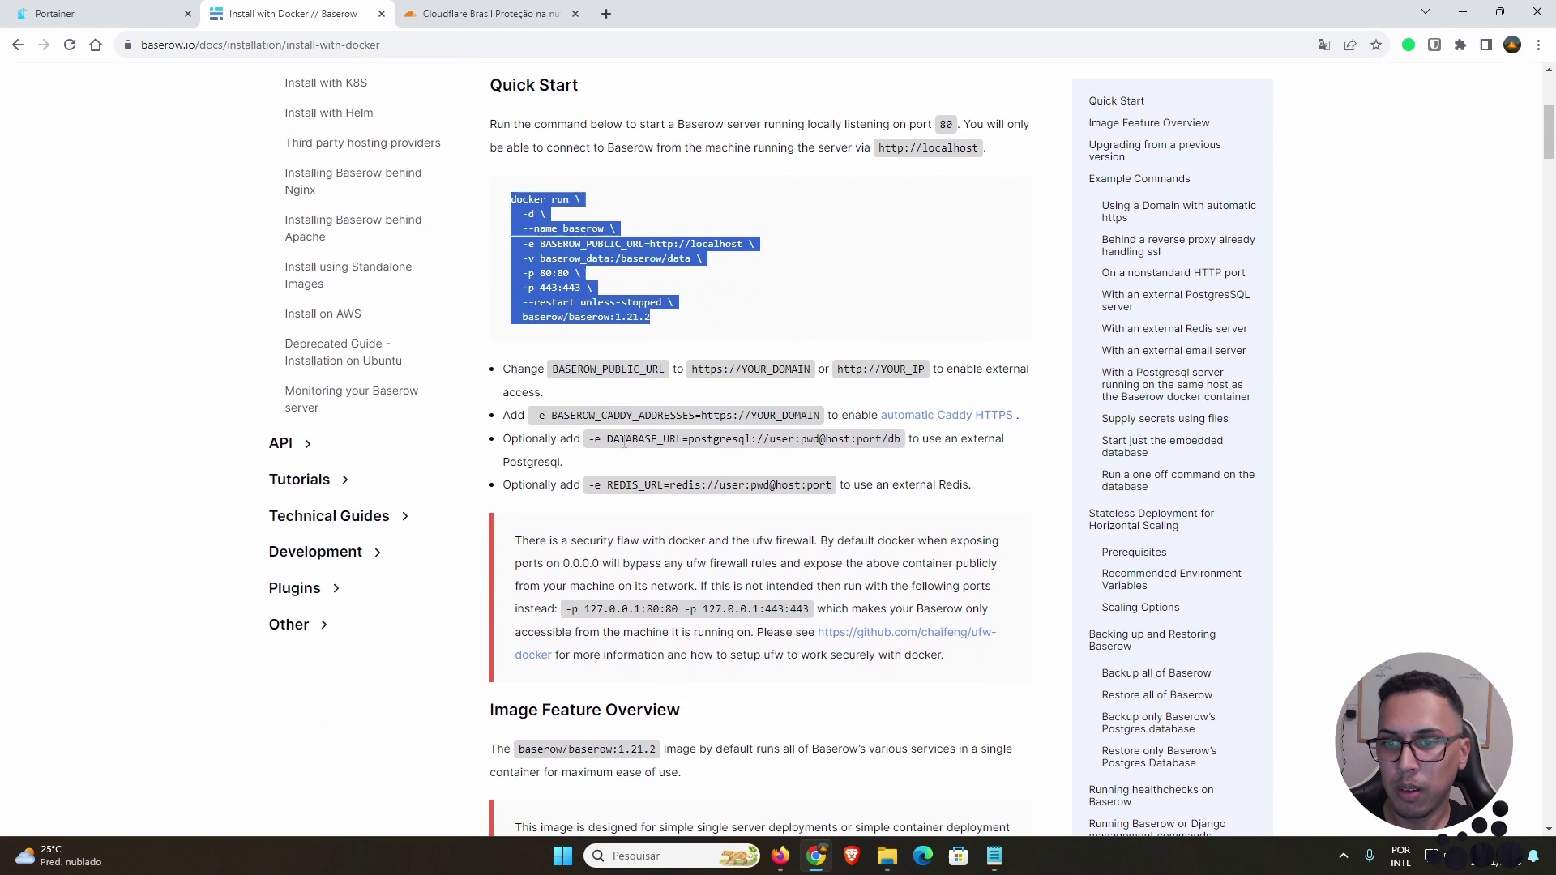
double_click(608, 368)
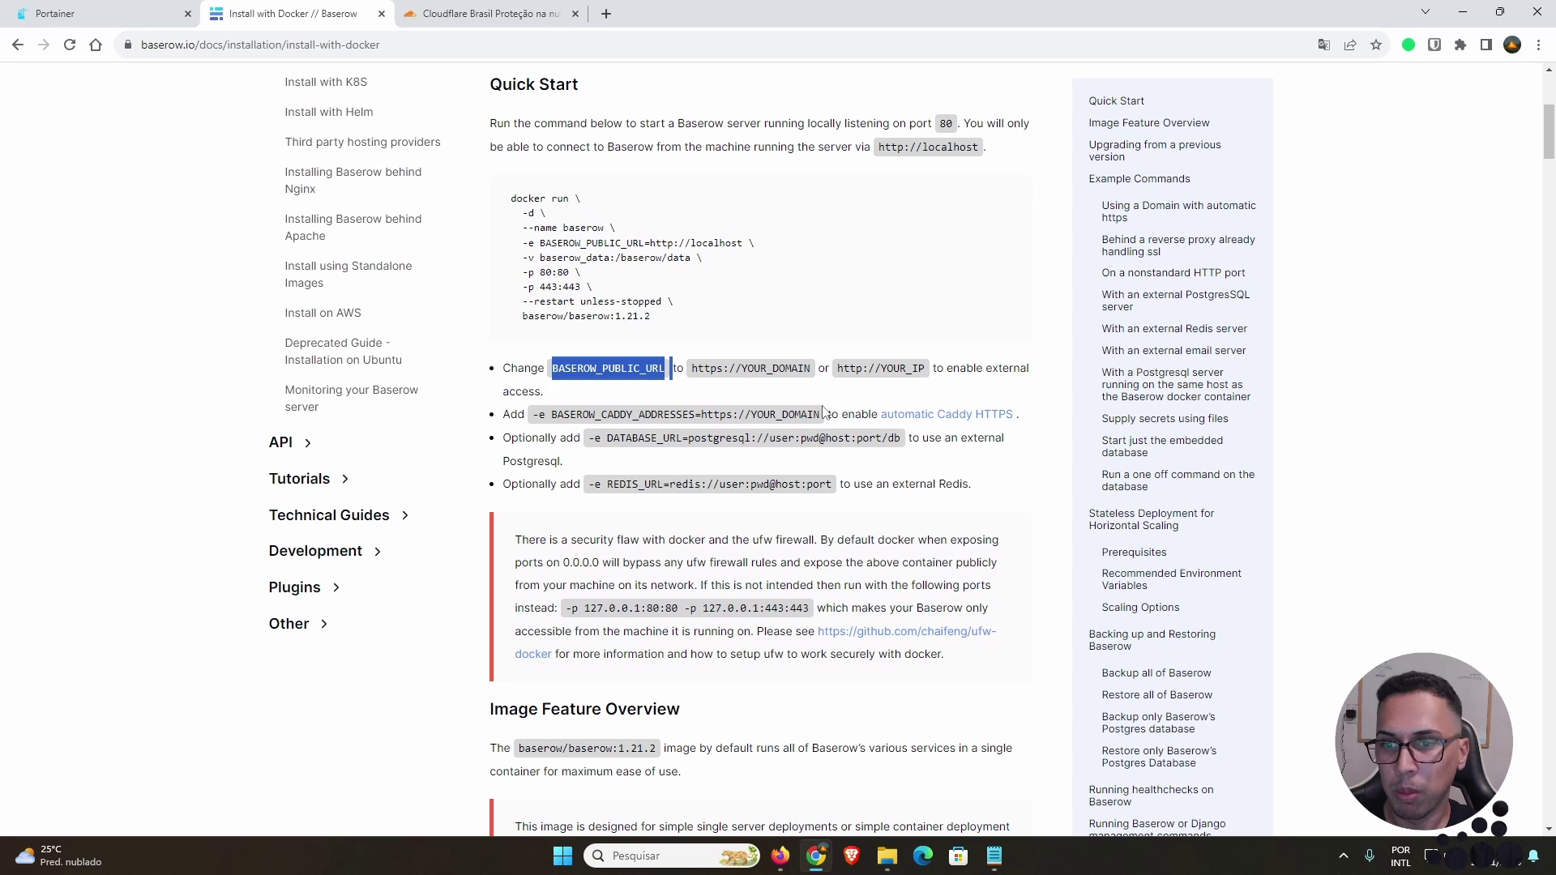
scroll(792, 458, "down", 1)
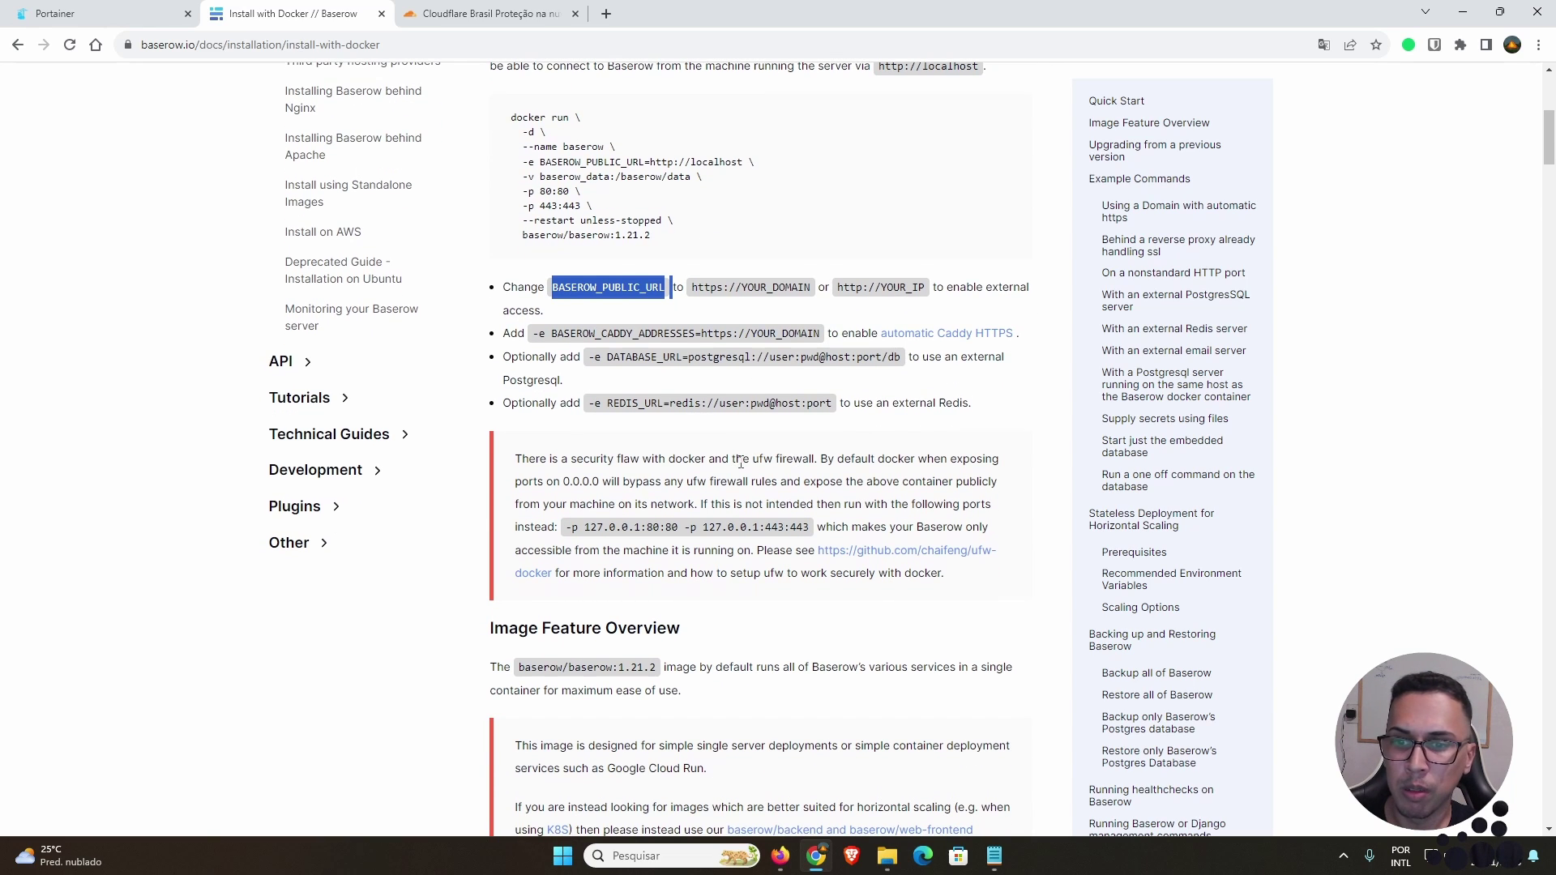
scroll(741, 460, "down", 2)
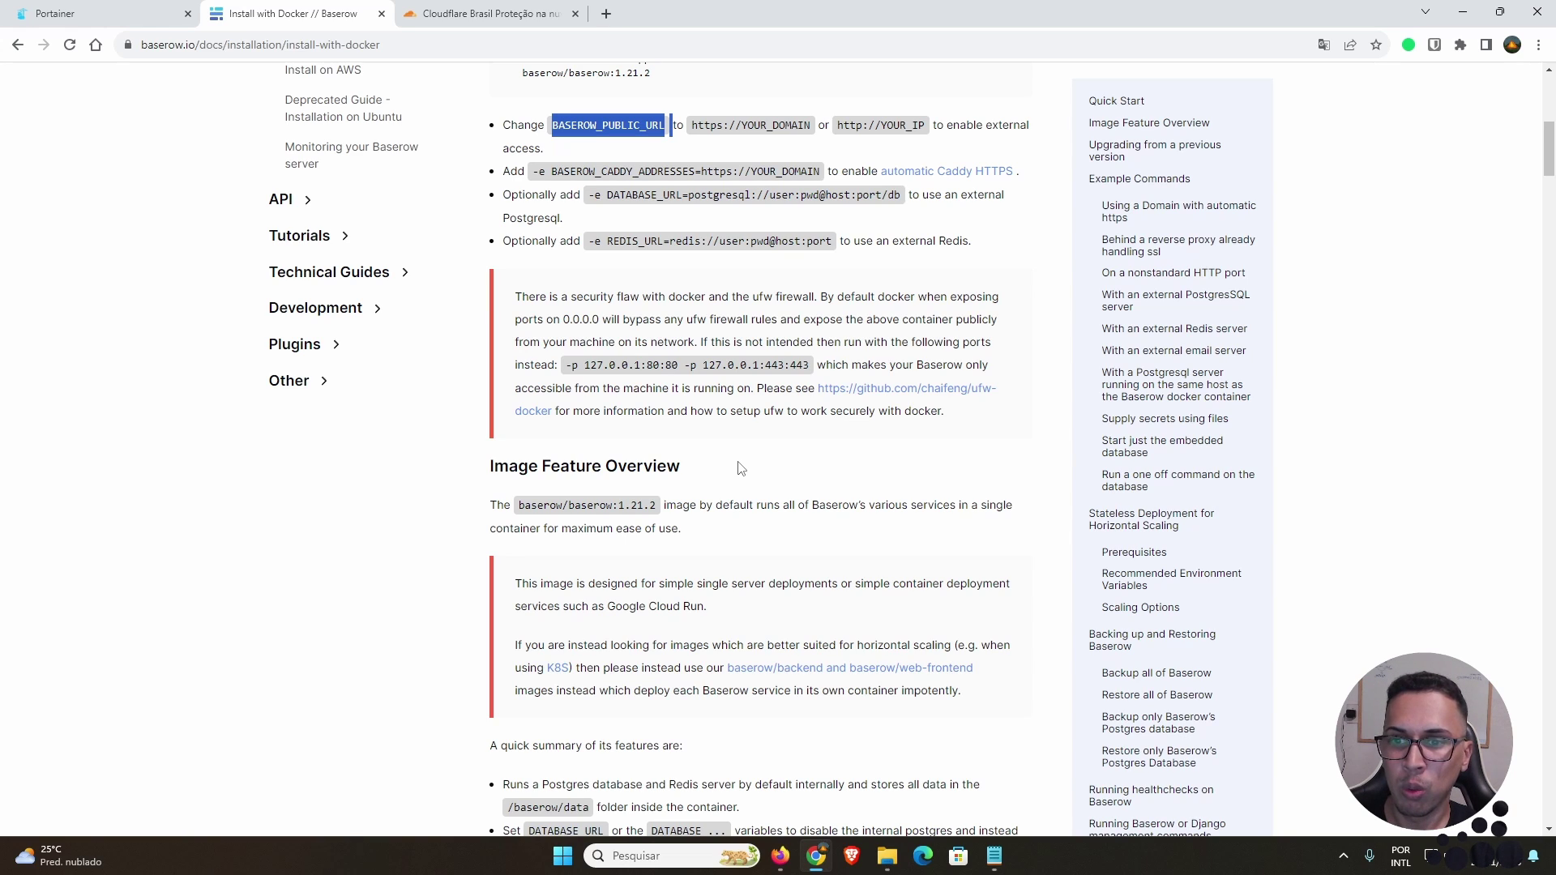
scroll(784, 472, "up", 2)
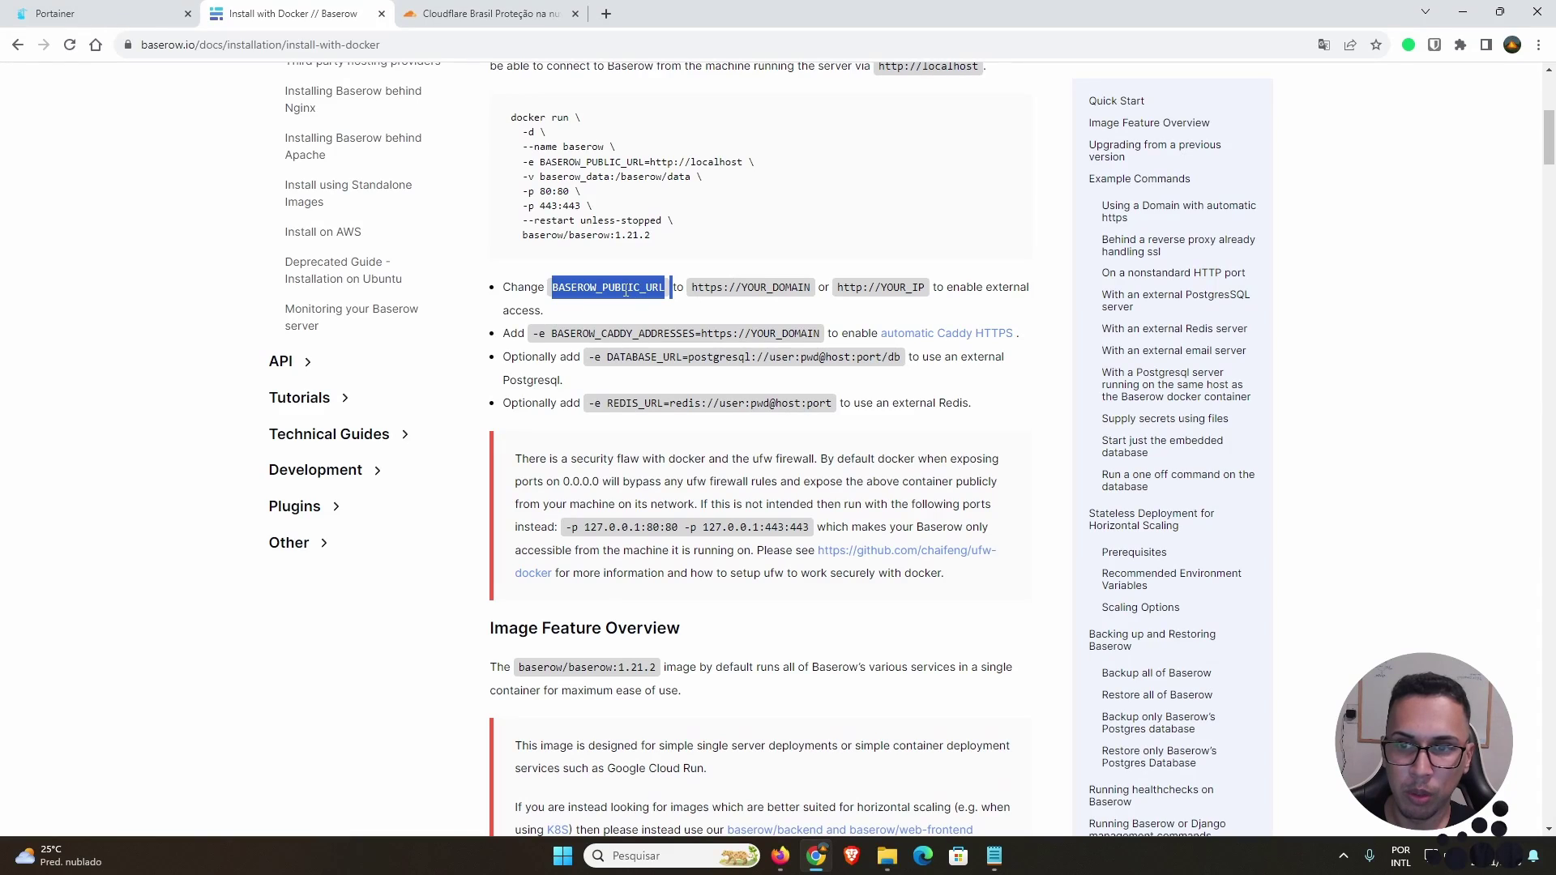
left_click(891, 288)
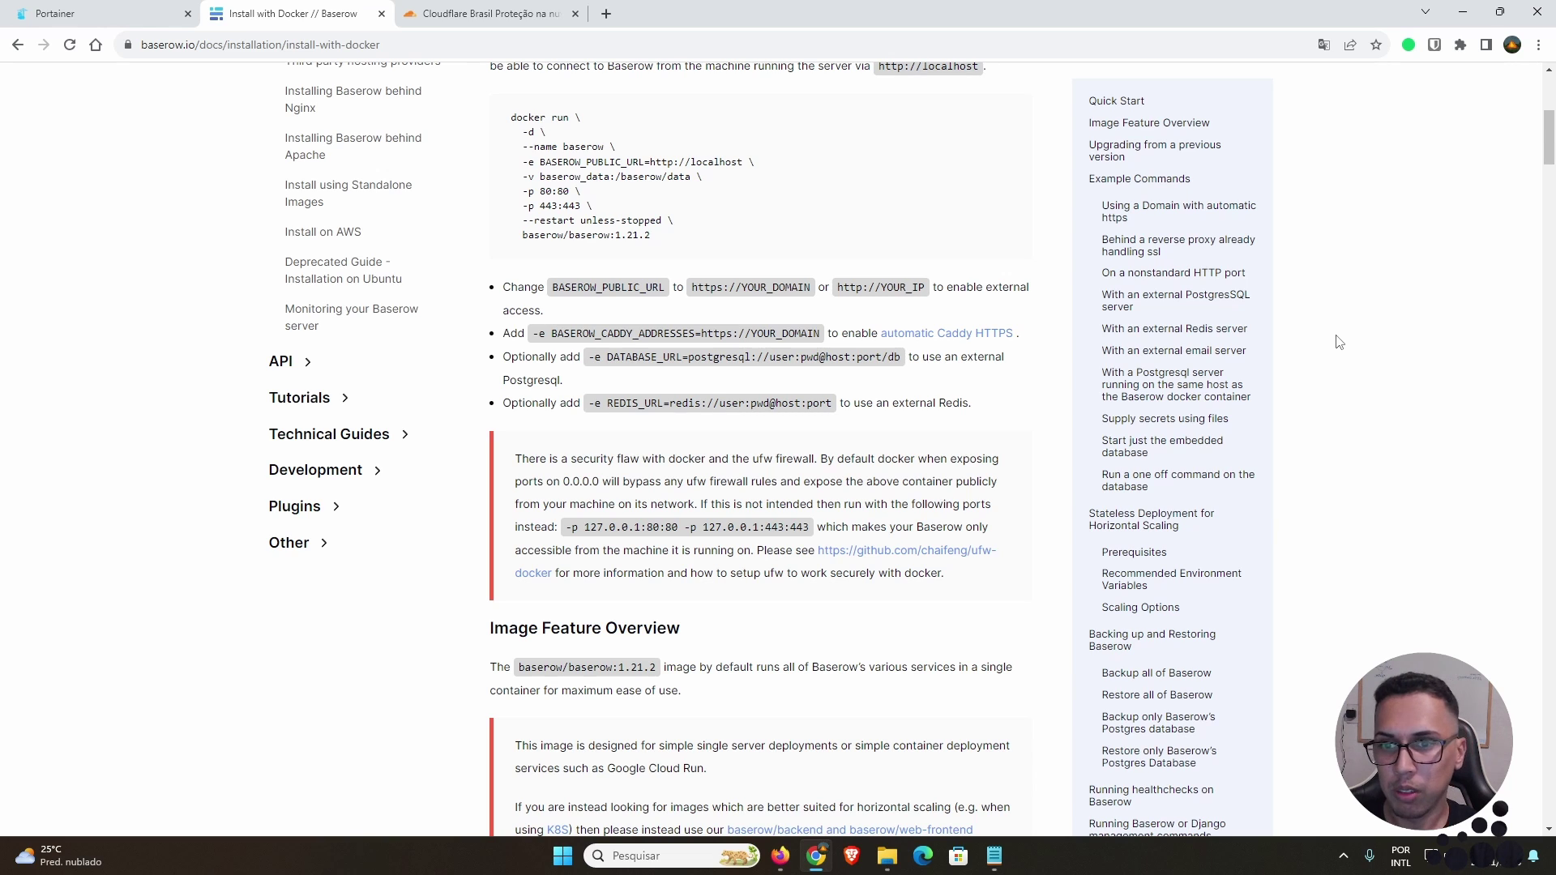
Step: Scroll down to the 'Upgrading from a previous version' instructions
scroll(1368, 466, "up", 2)
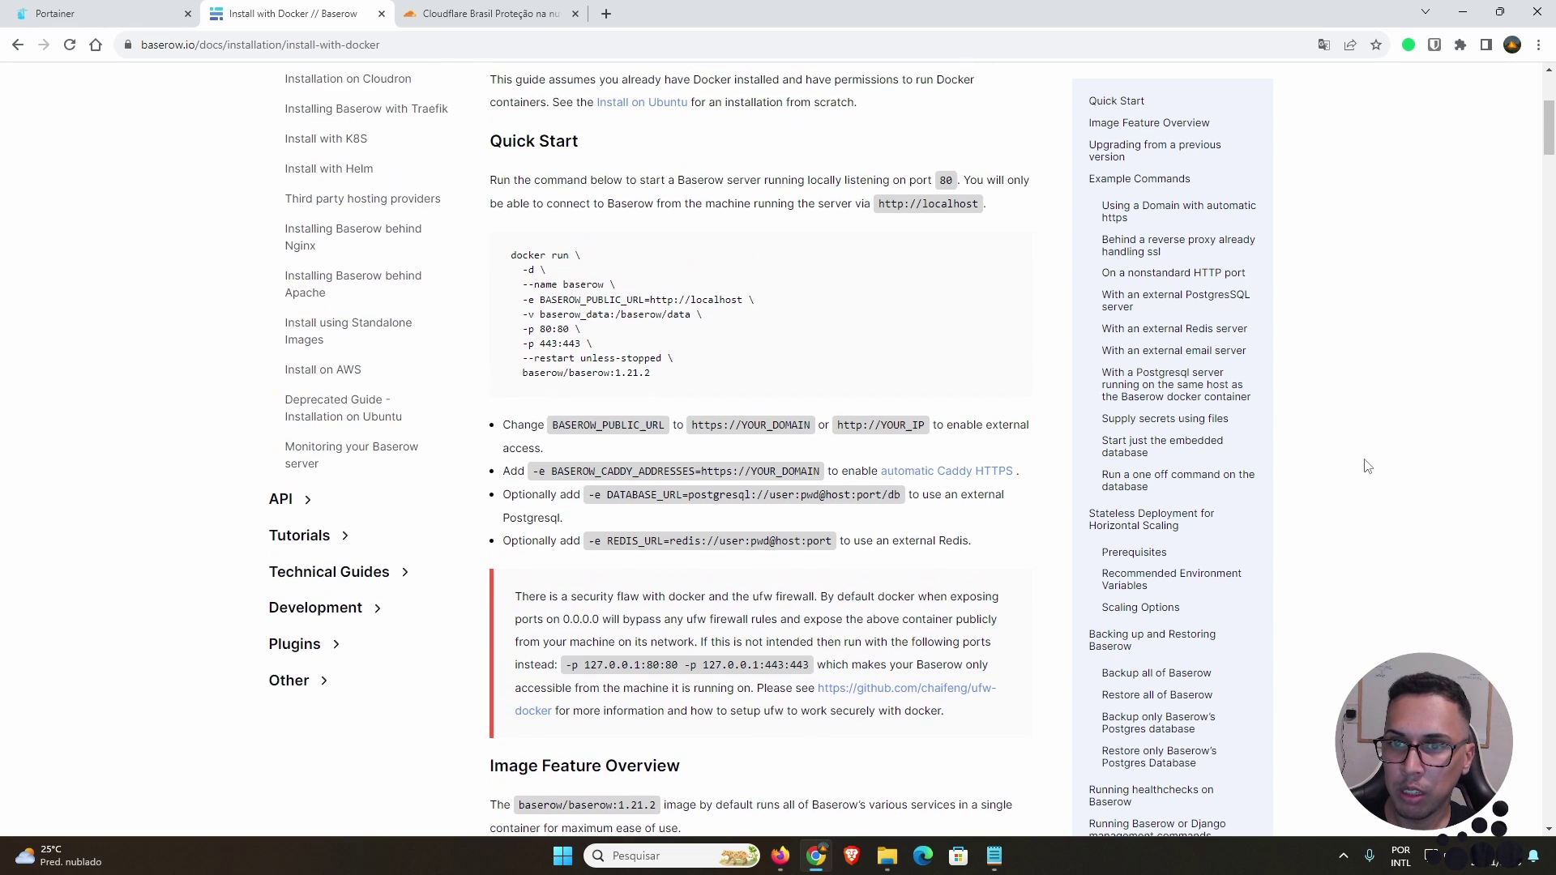
scroll(748, 322, "down", 12)
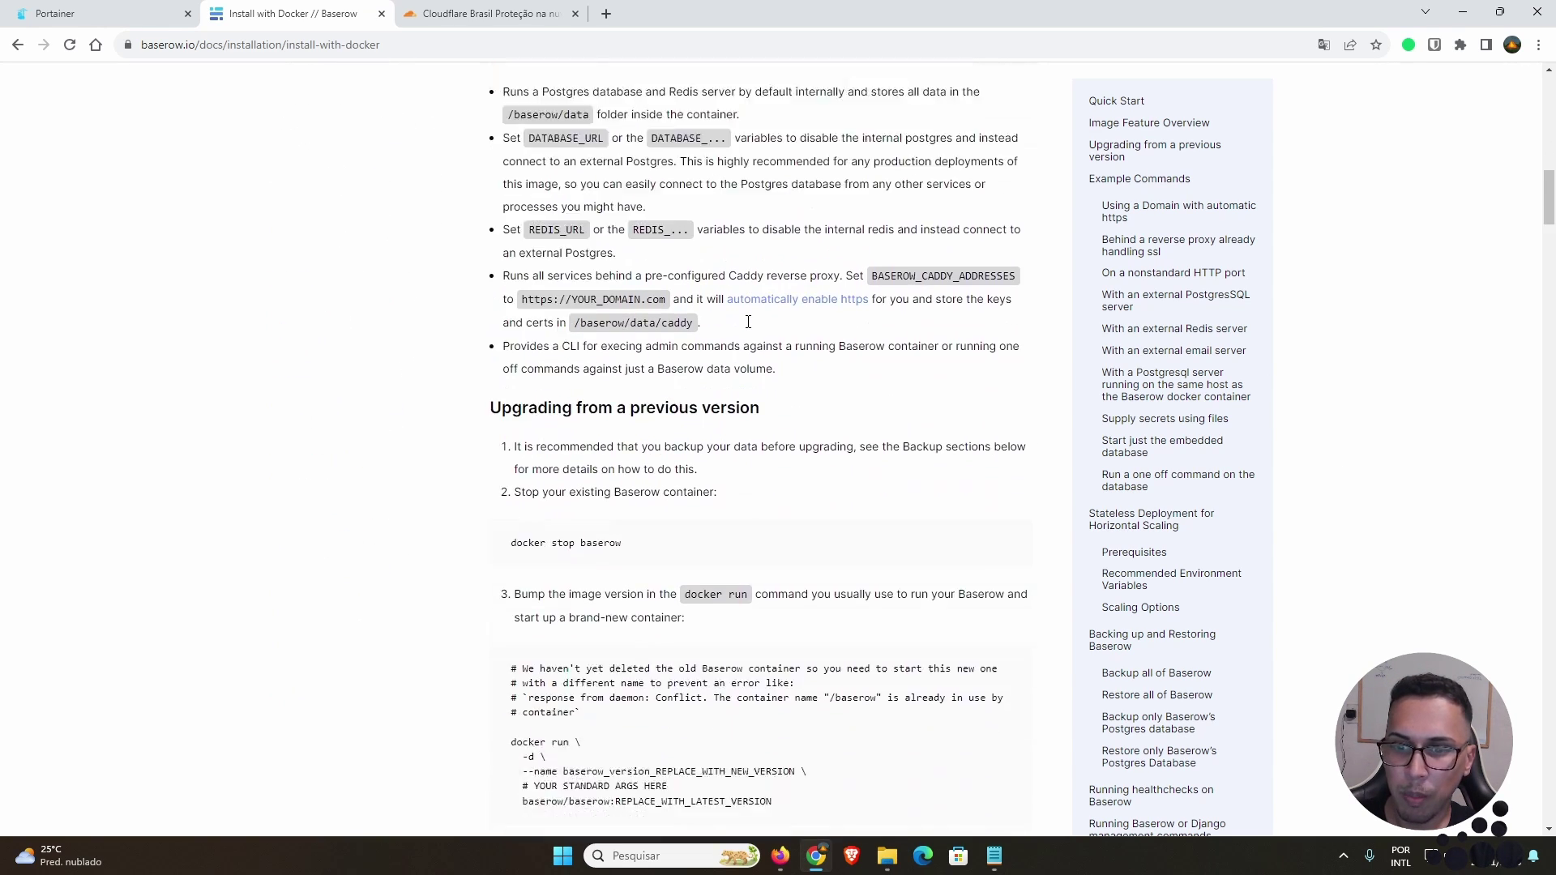
scroll(748, 322, "down", 3)
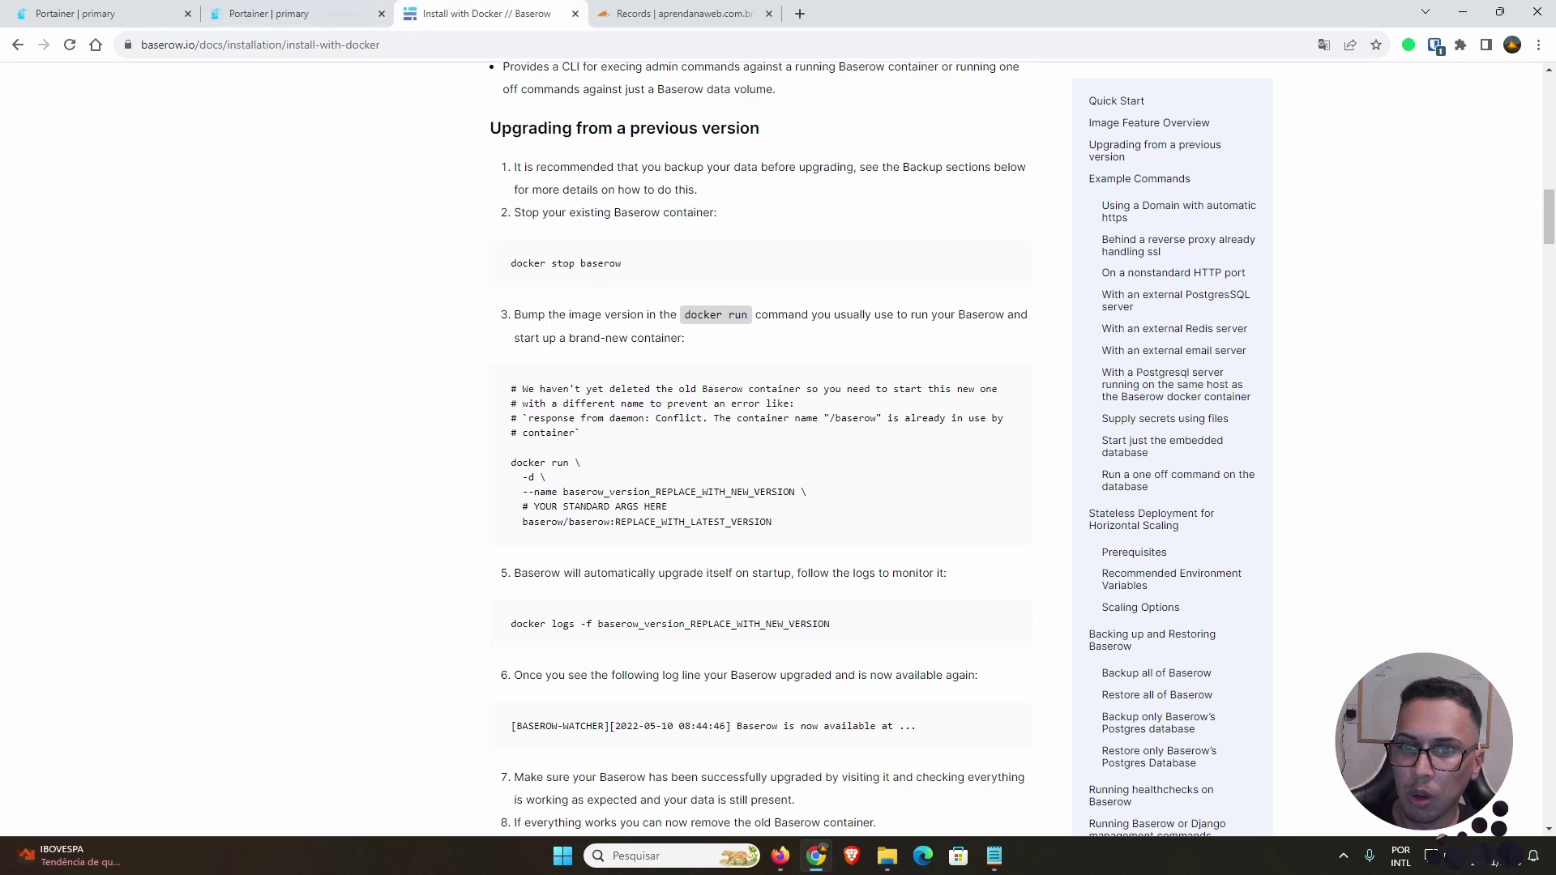
key("ctrl+super+Right")
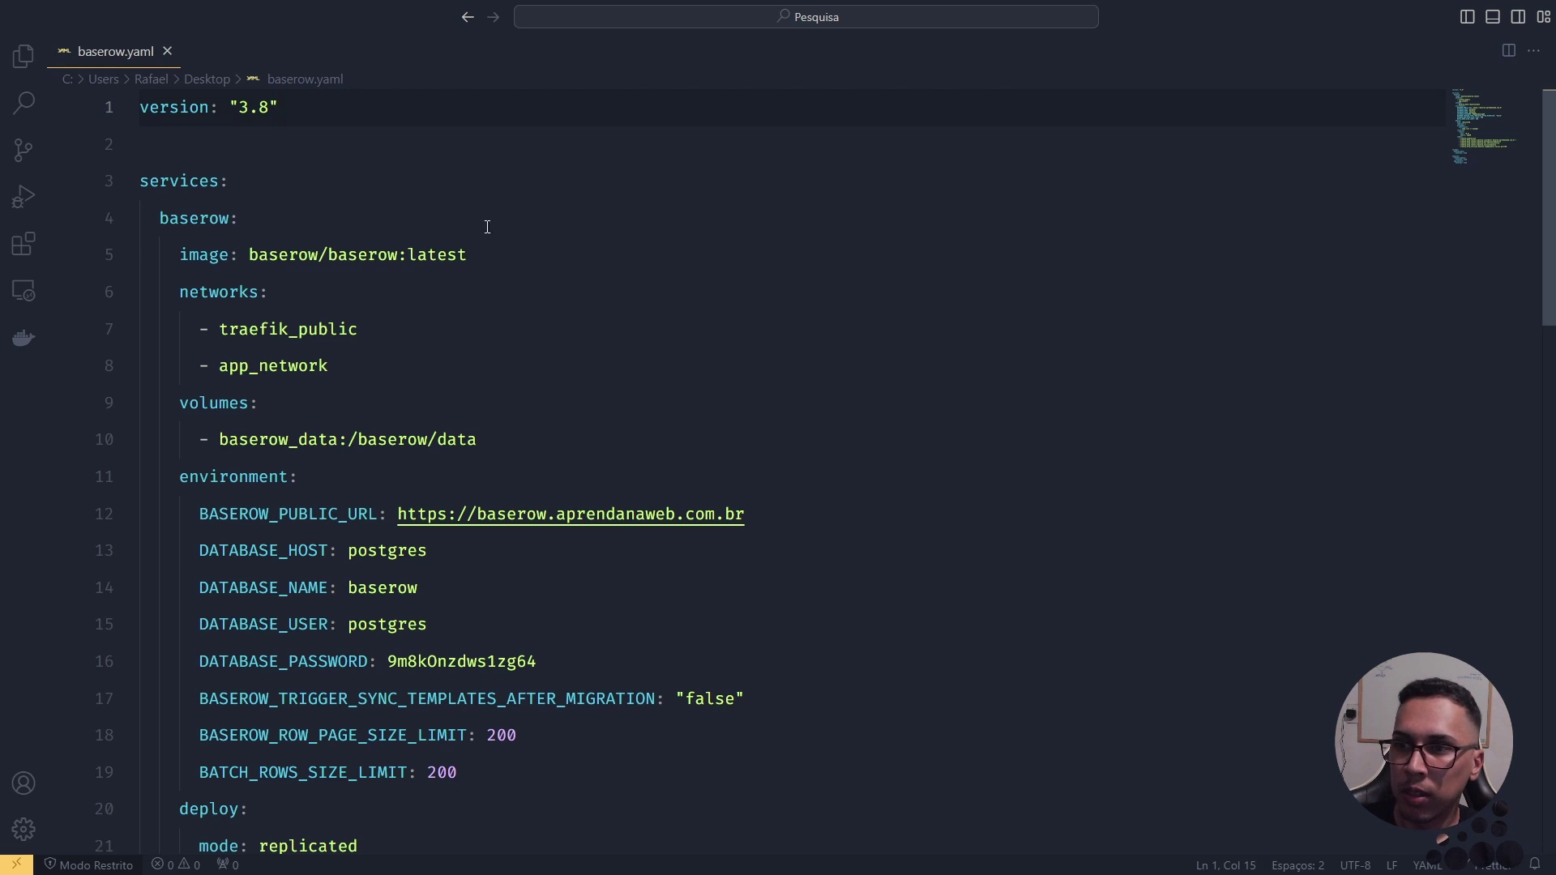
Step: Walk through baserow.yaml: compose version 3.8, services, the baserow service and its baserow/baserow:latest image
double_click(235, 108)
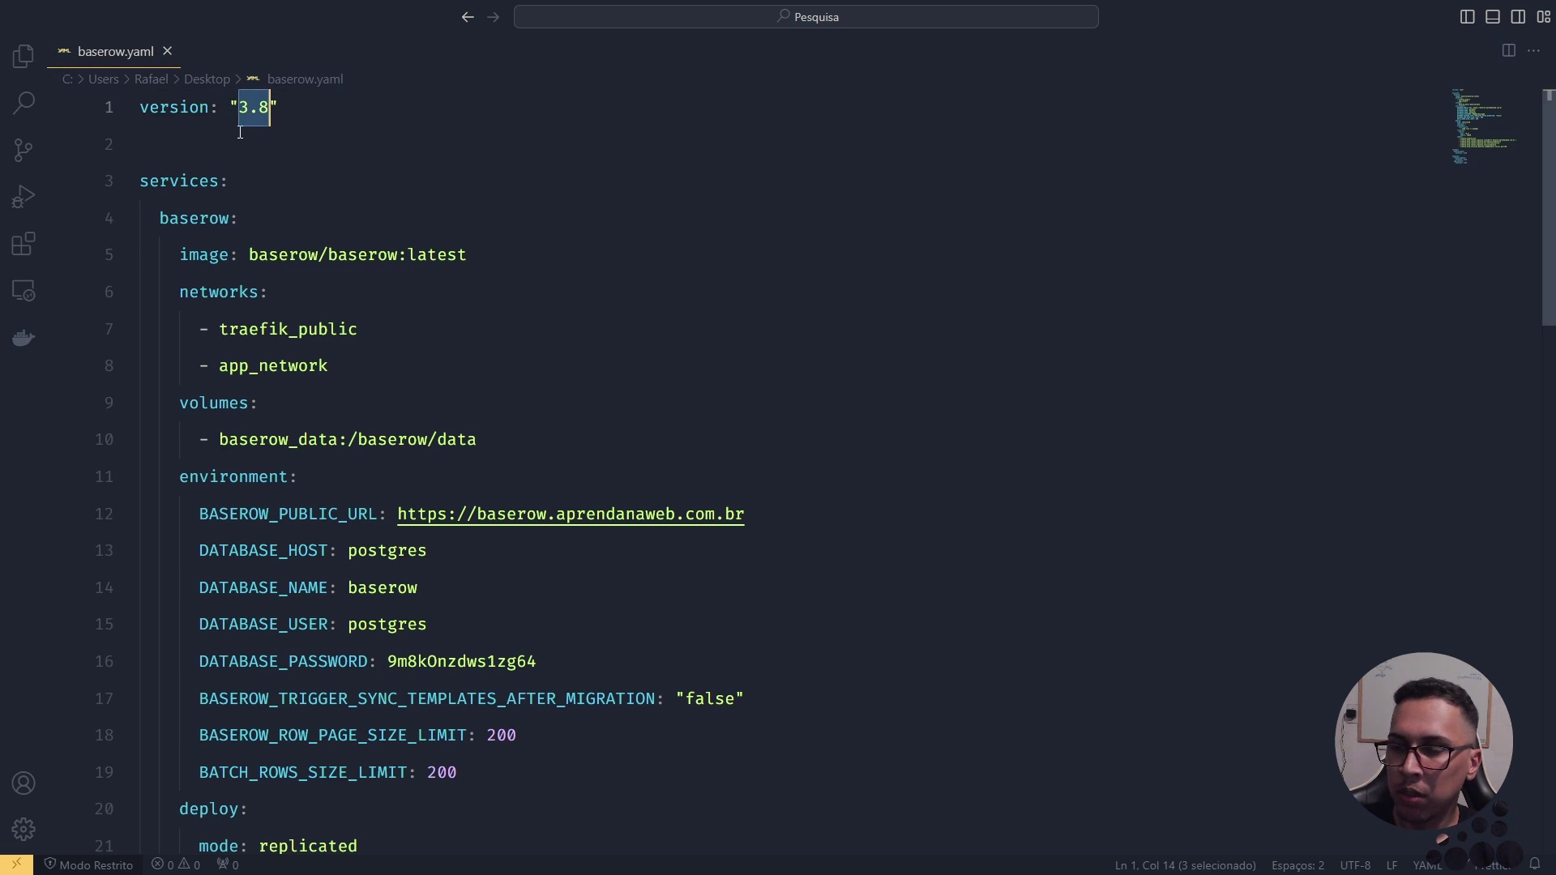
double_click(195, 186)
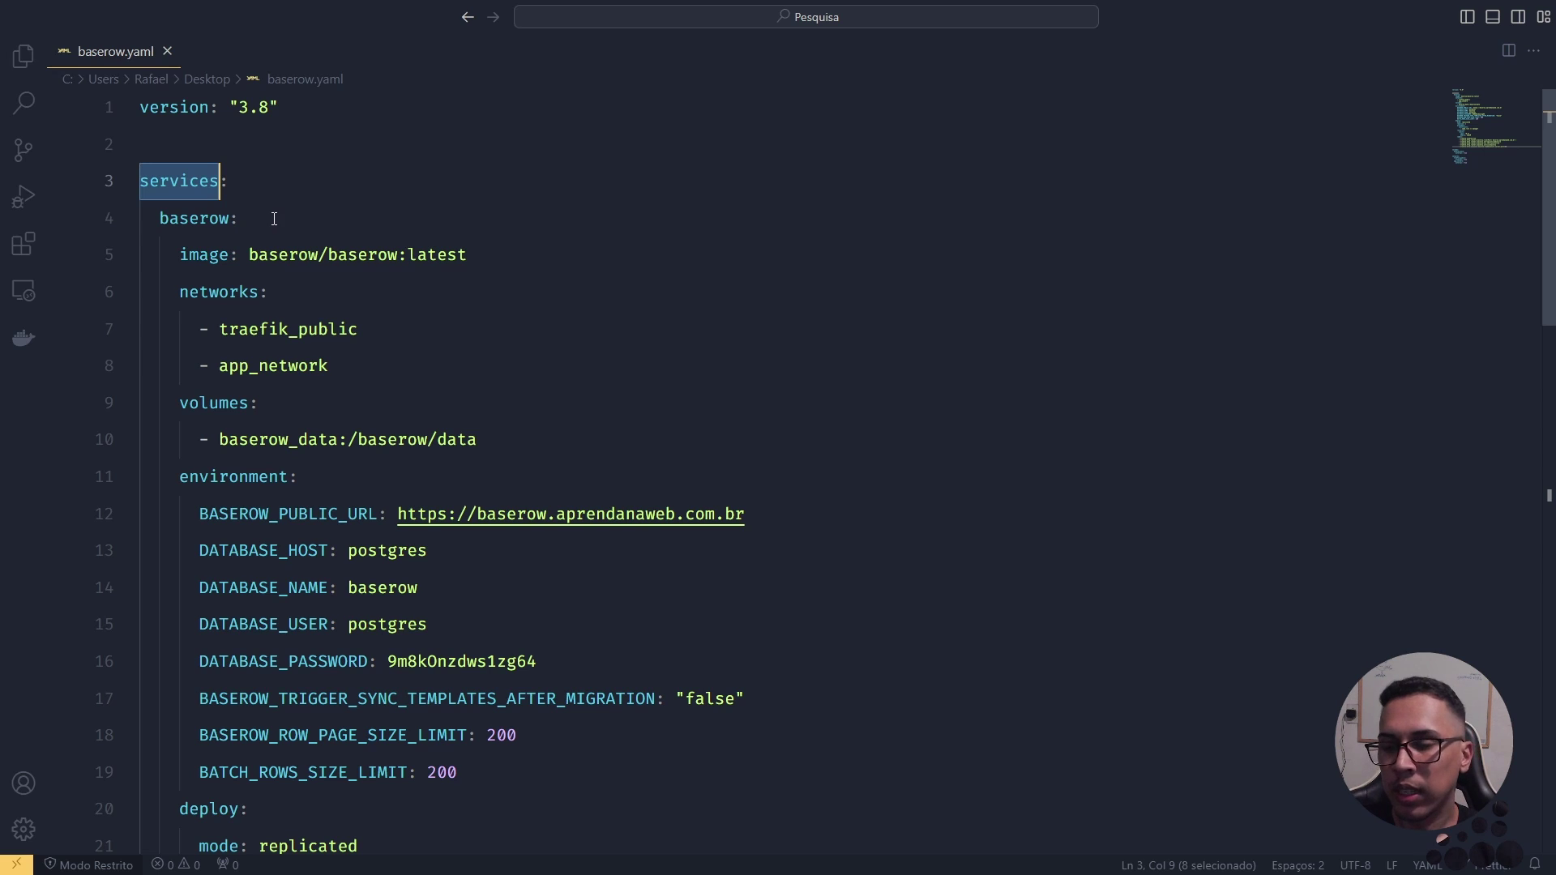
double_click(181, 220)
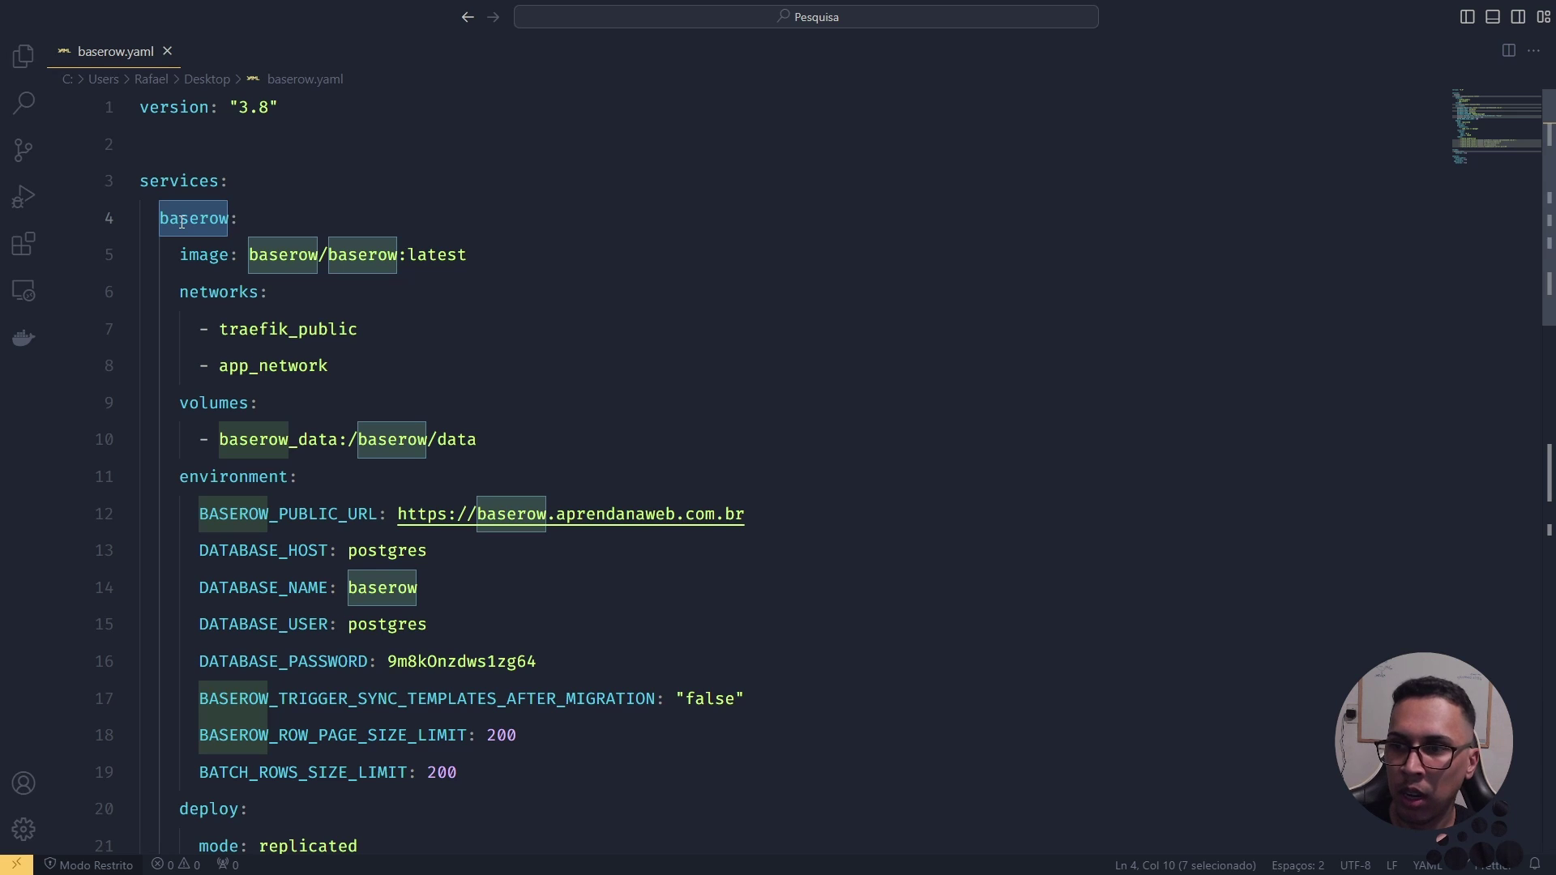
double_click(210, 256)
double_click(304, 251)
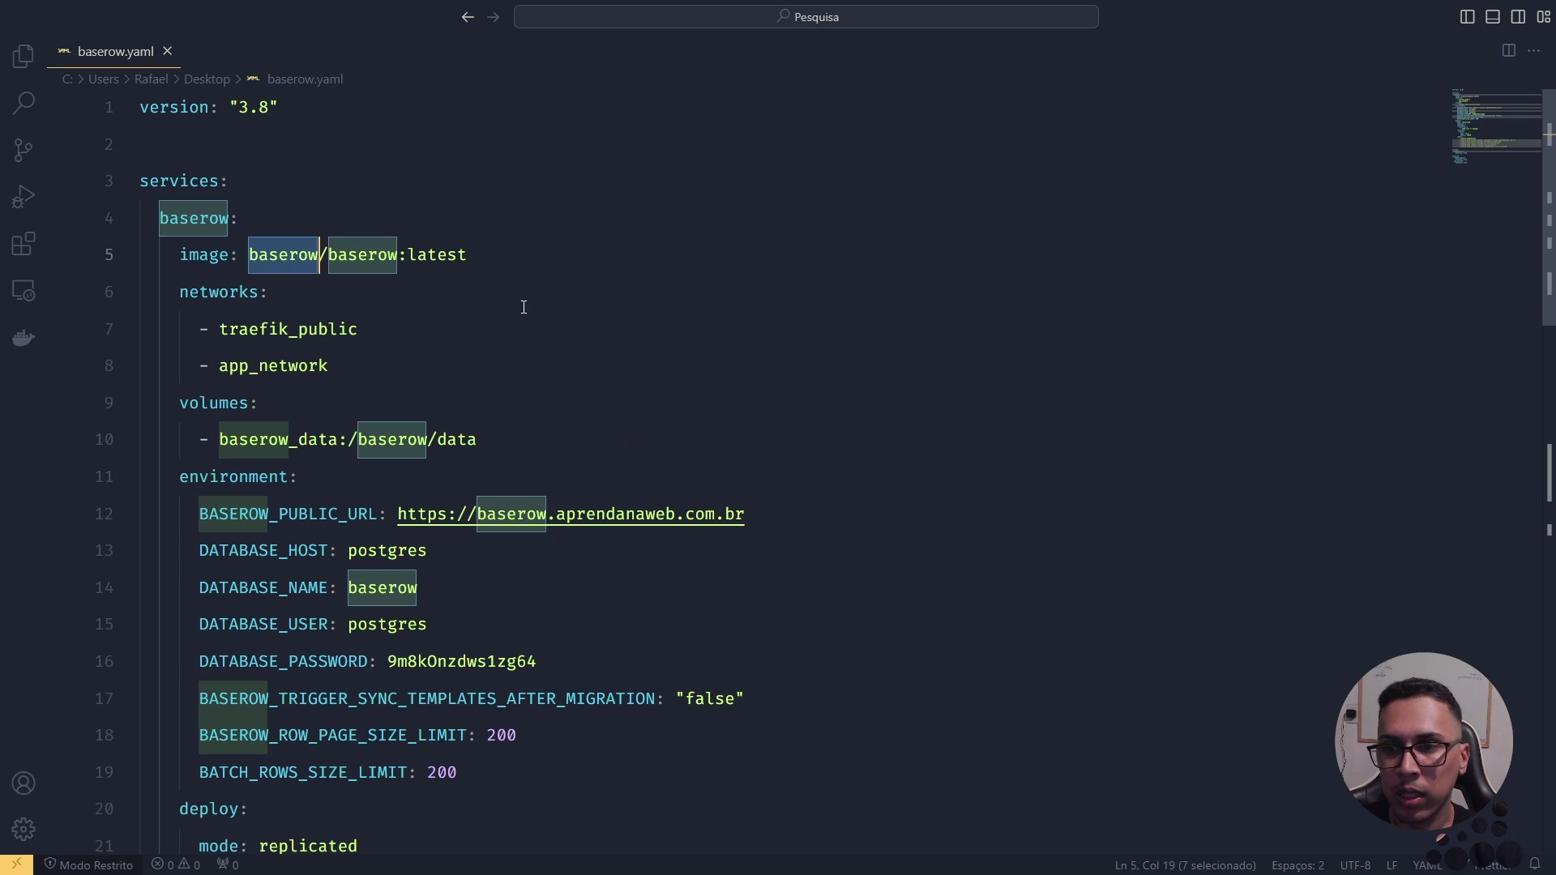
left_click(459, 256)
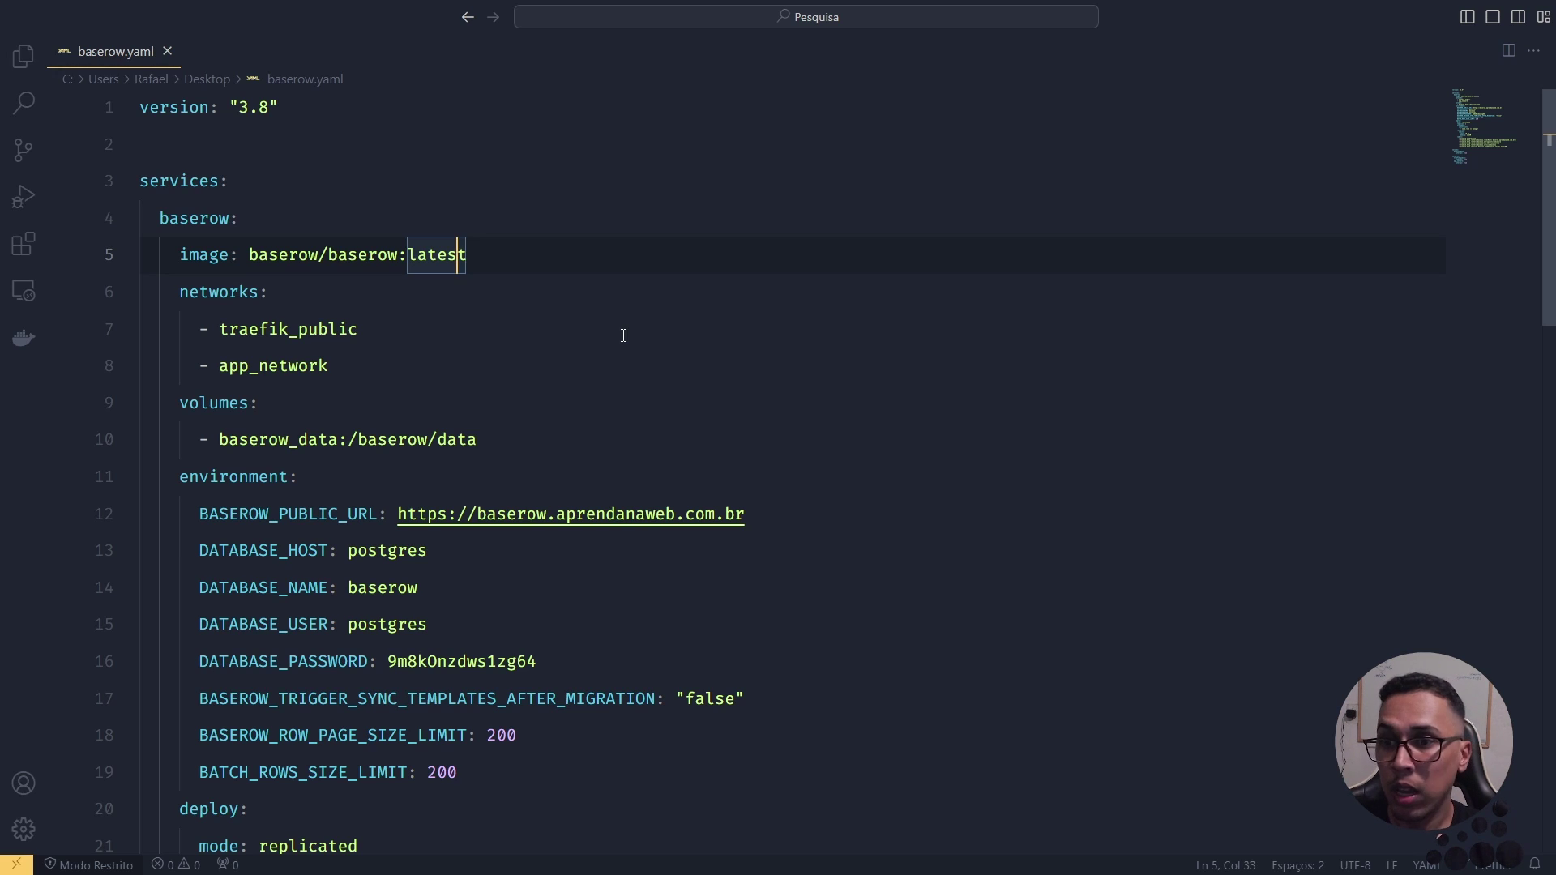
double_click(441, 253)
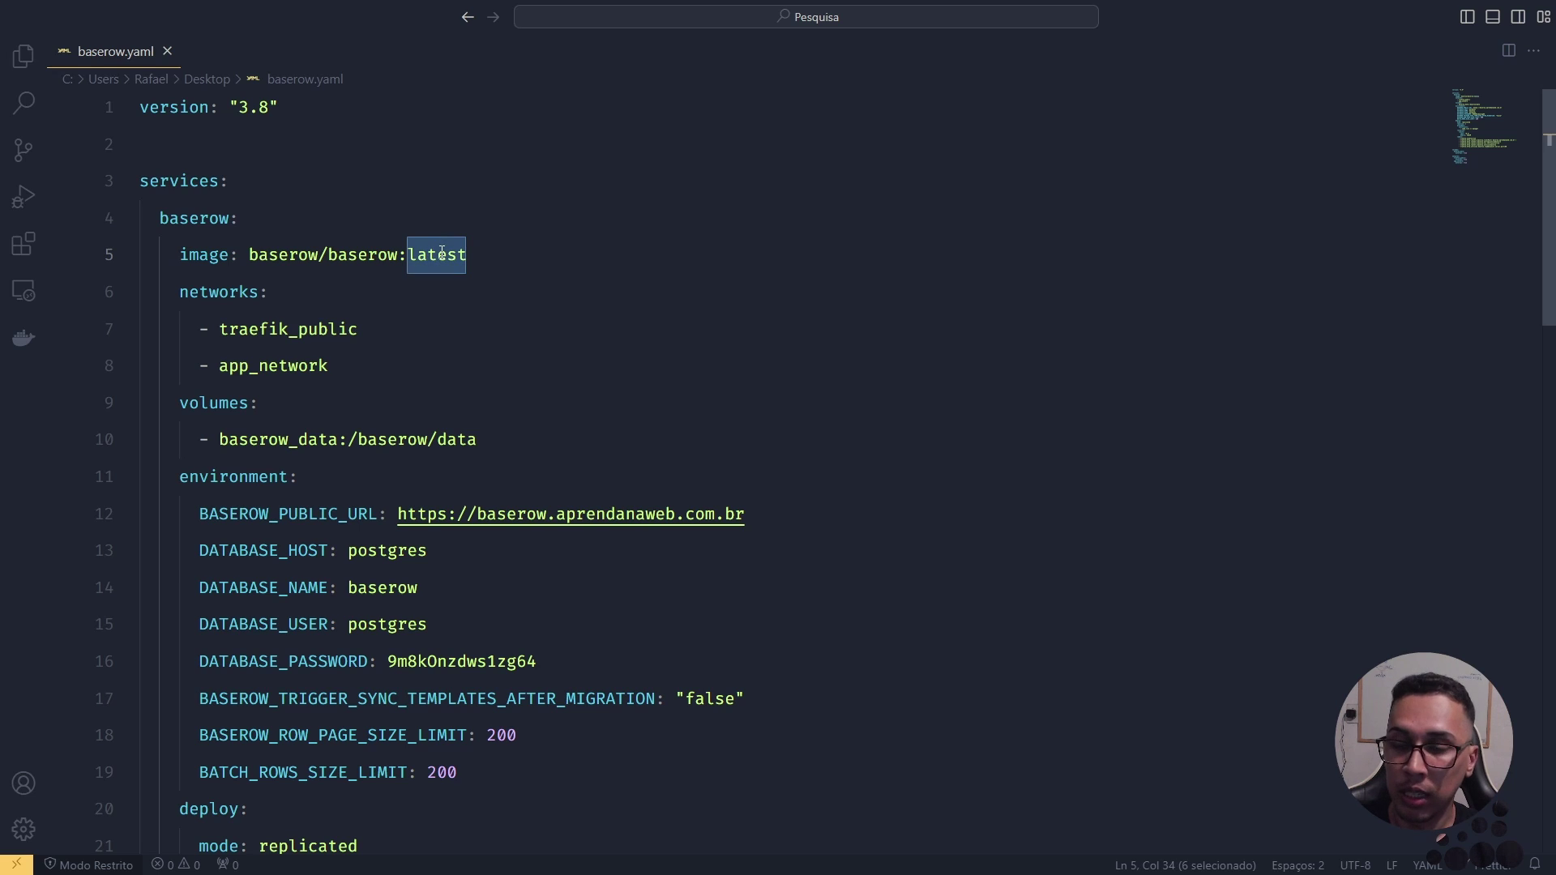
double_click(195, 255)
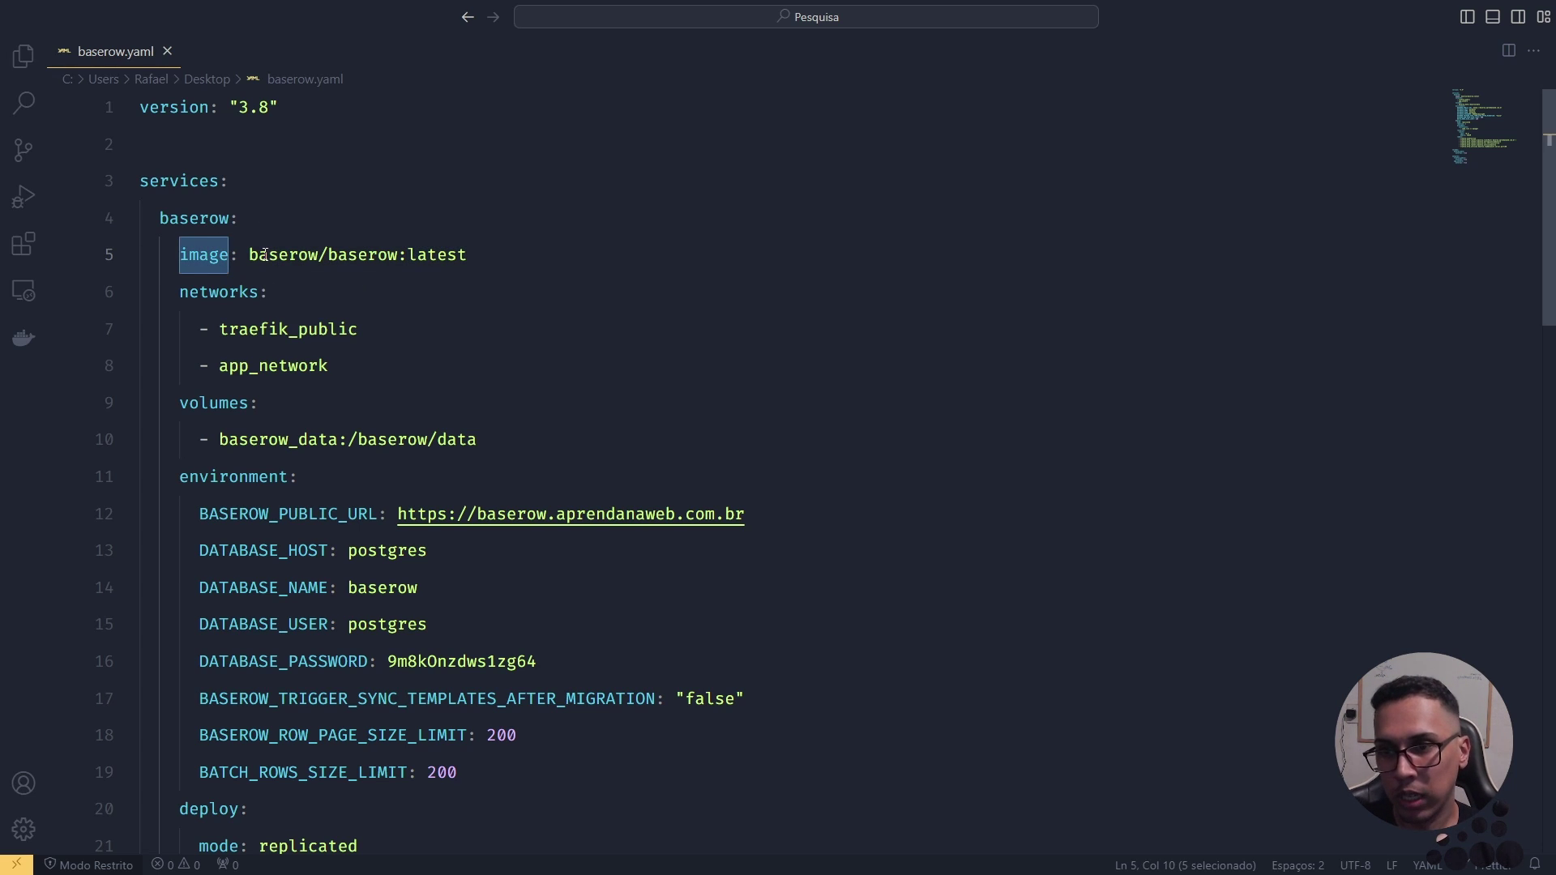
double_click(364, 256)
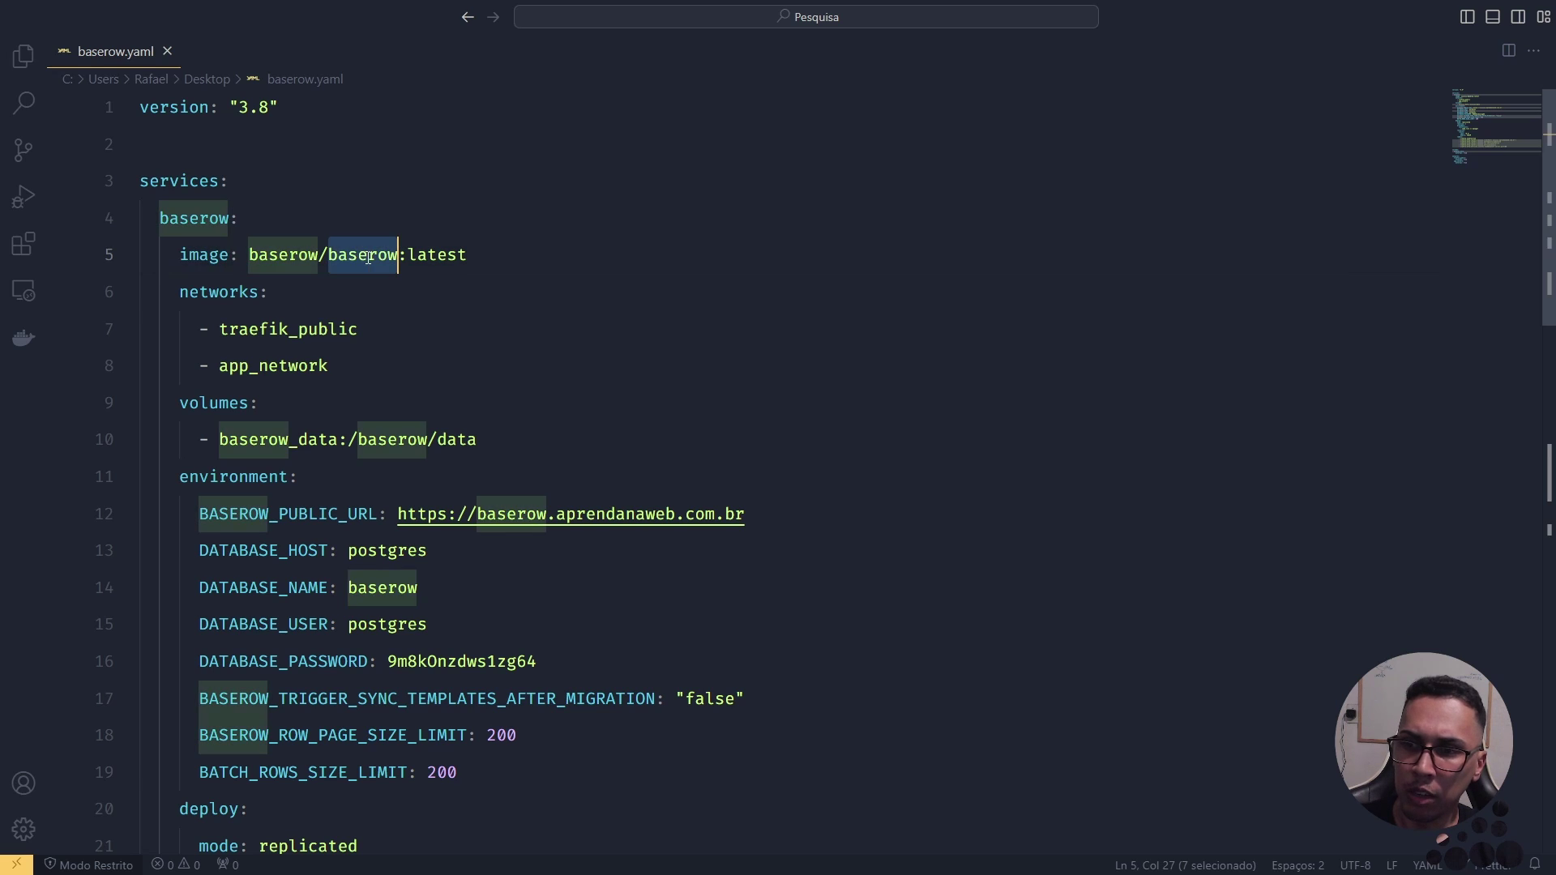
double_click(210, 221)
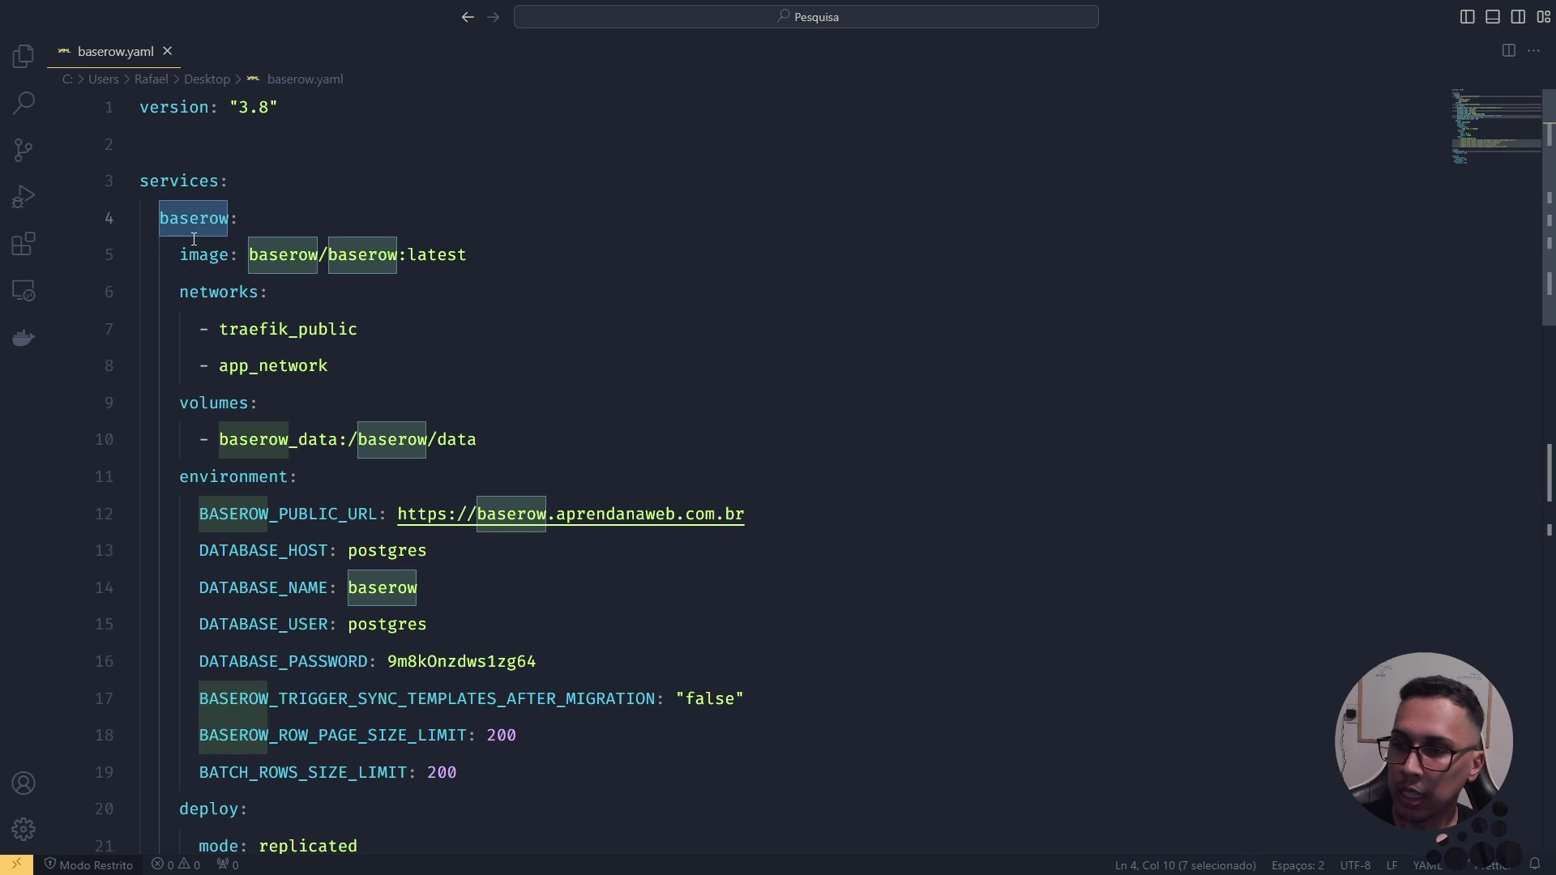
double_click(203, 292)
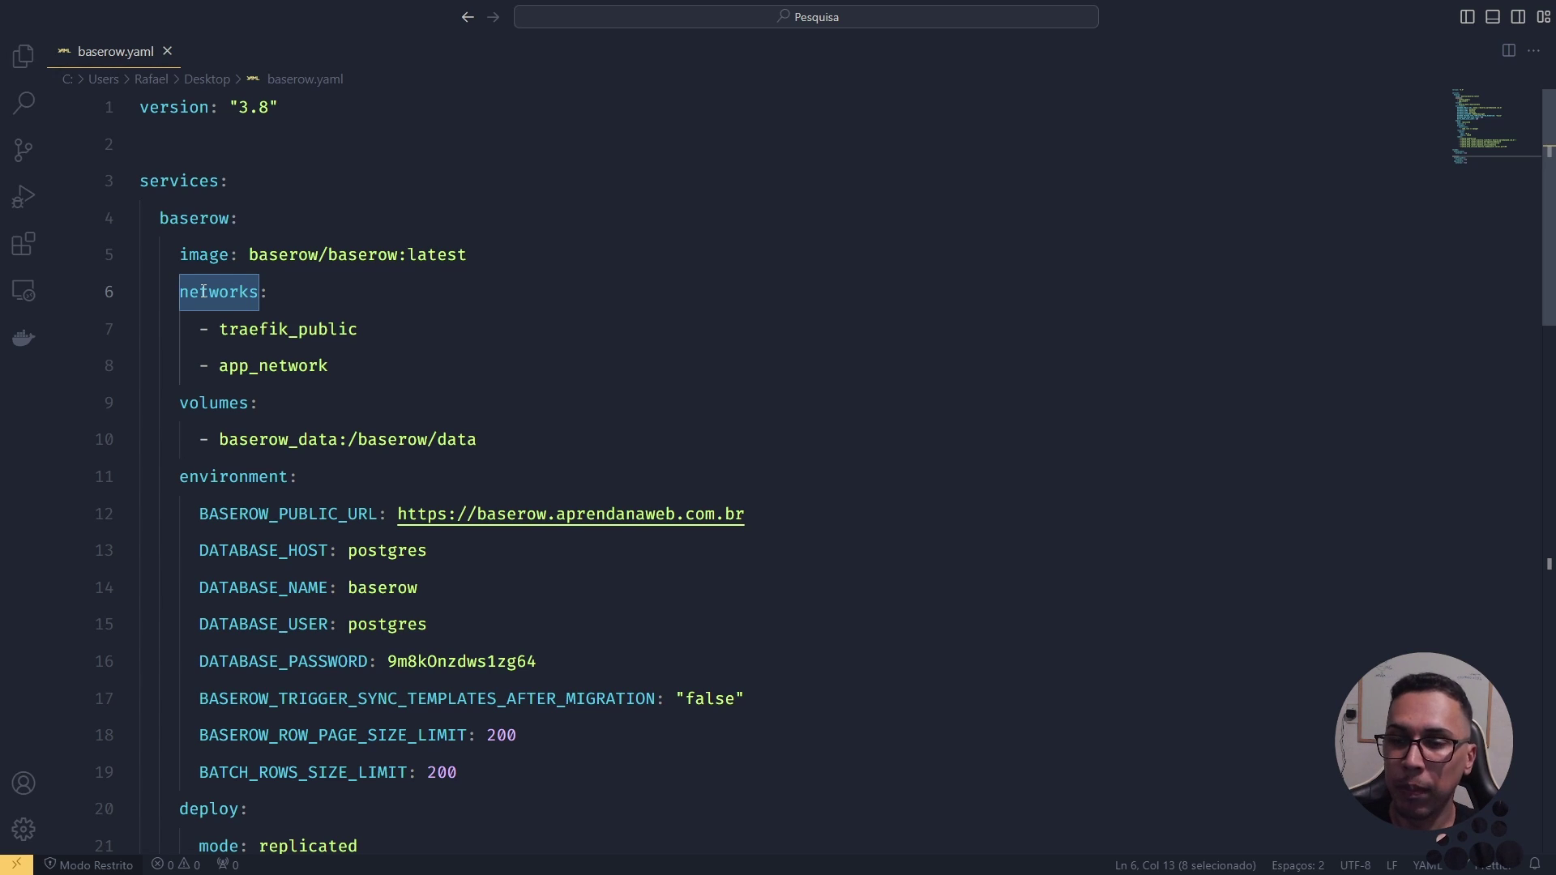
left_click_drag(358, 331, 219, 328)
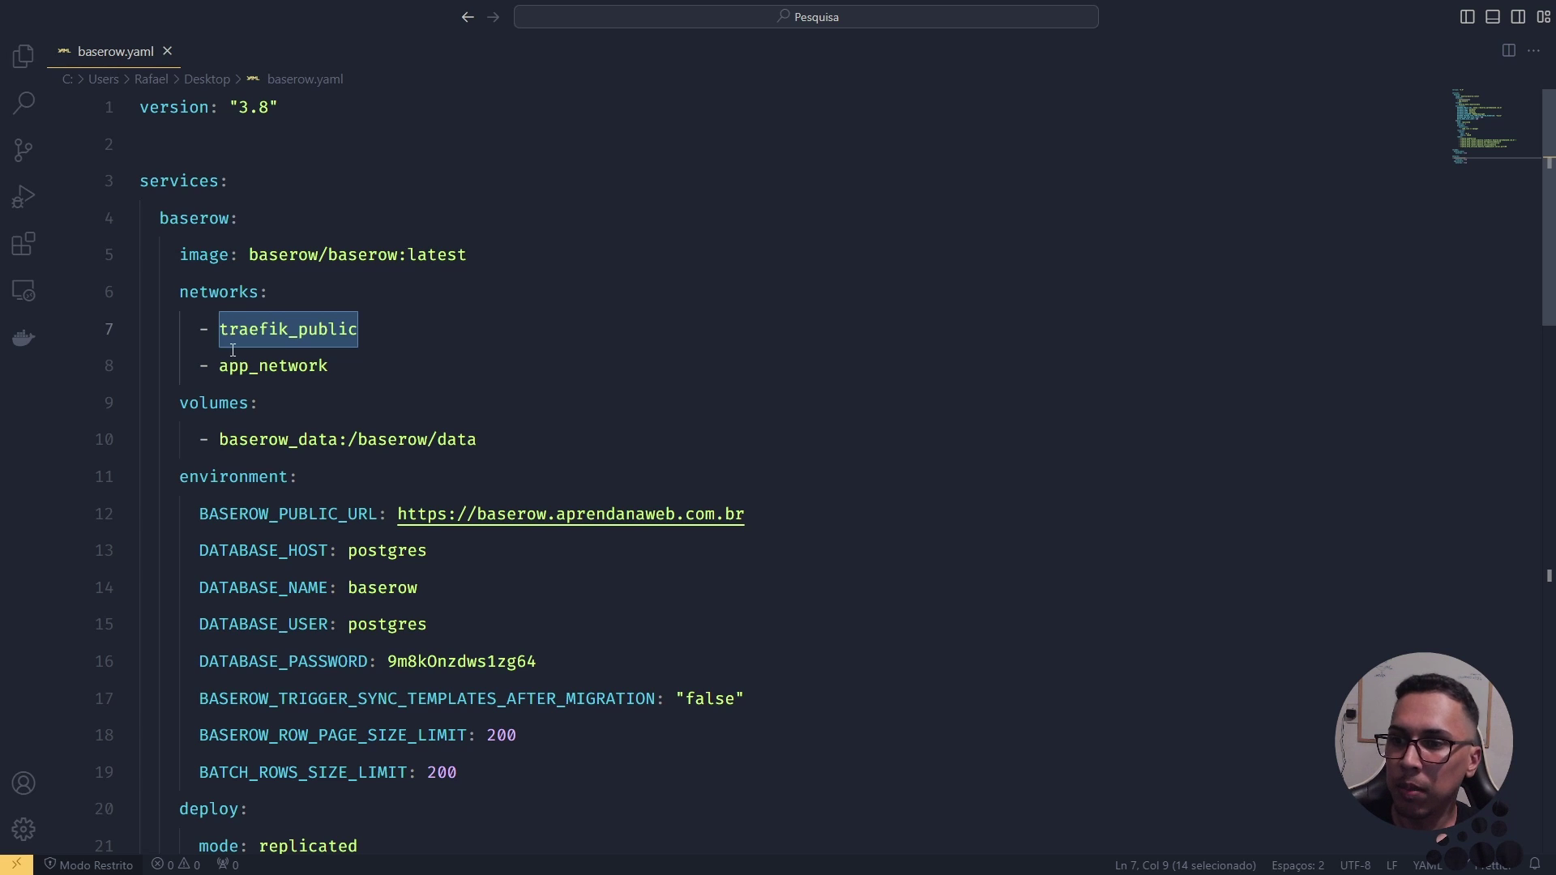
double_click(260, 364)
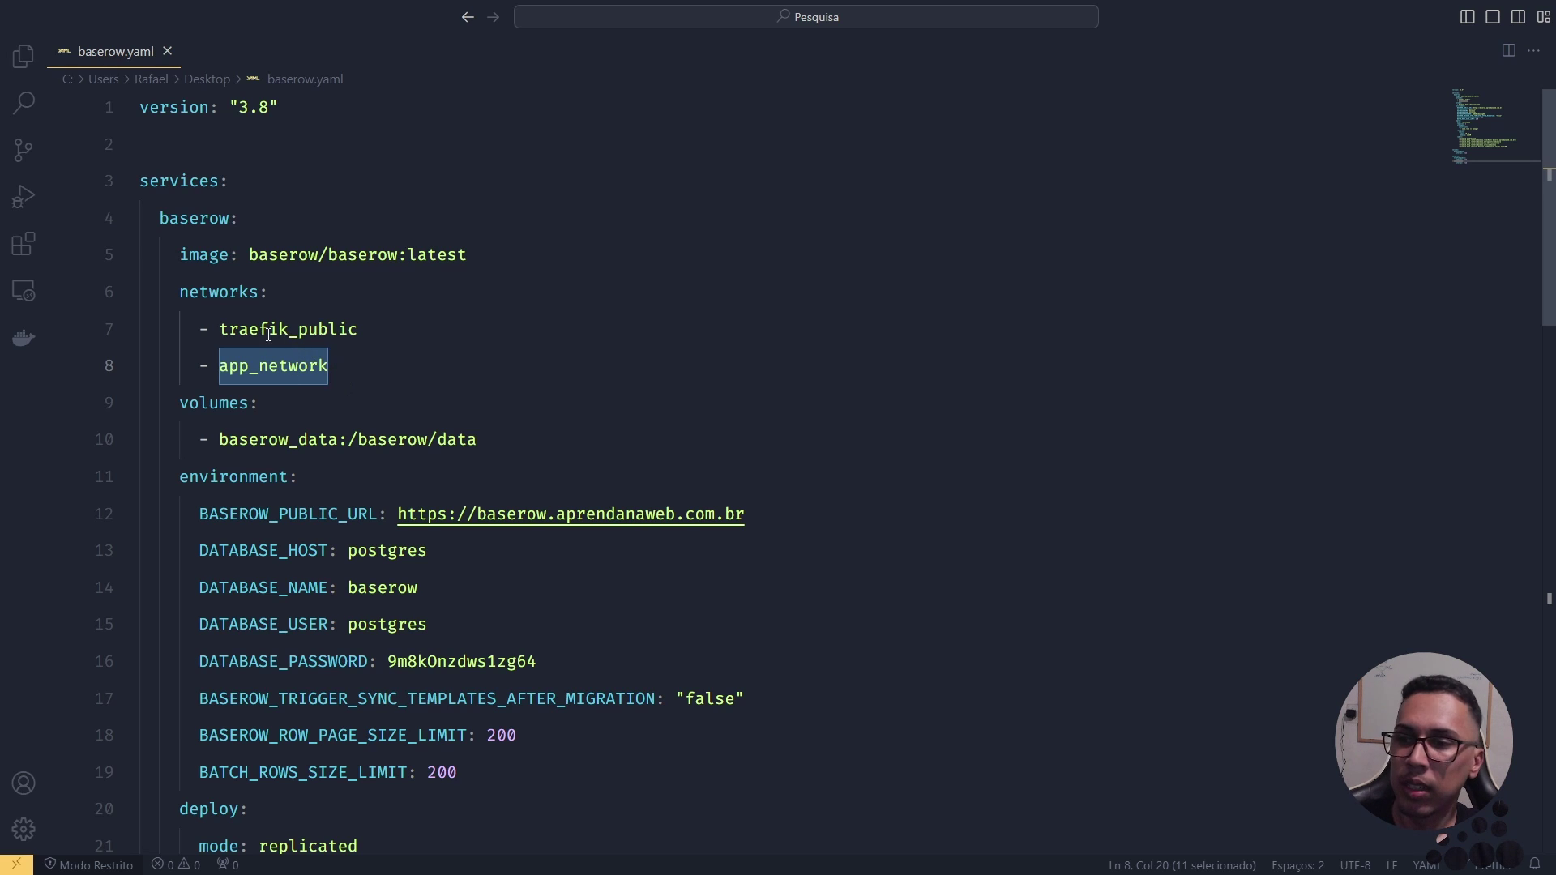
left_click_drag(219, 329, 362, 327)
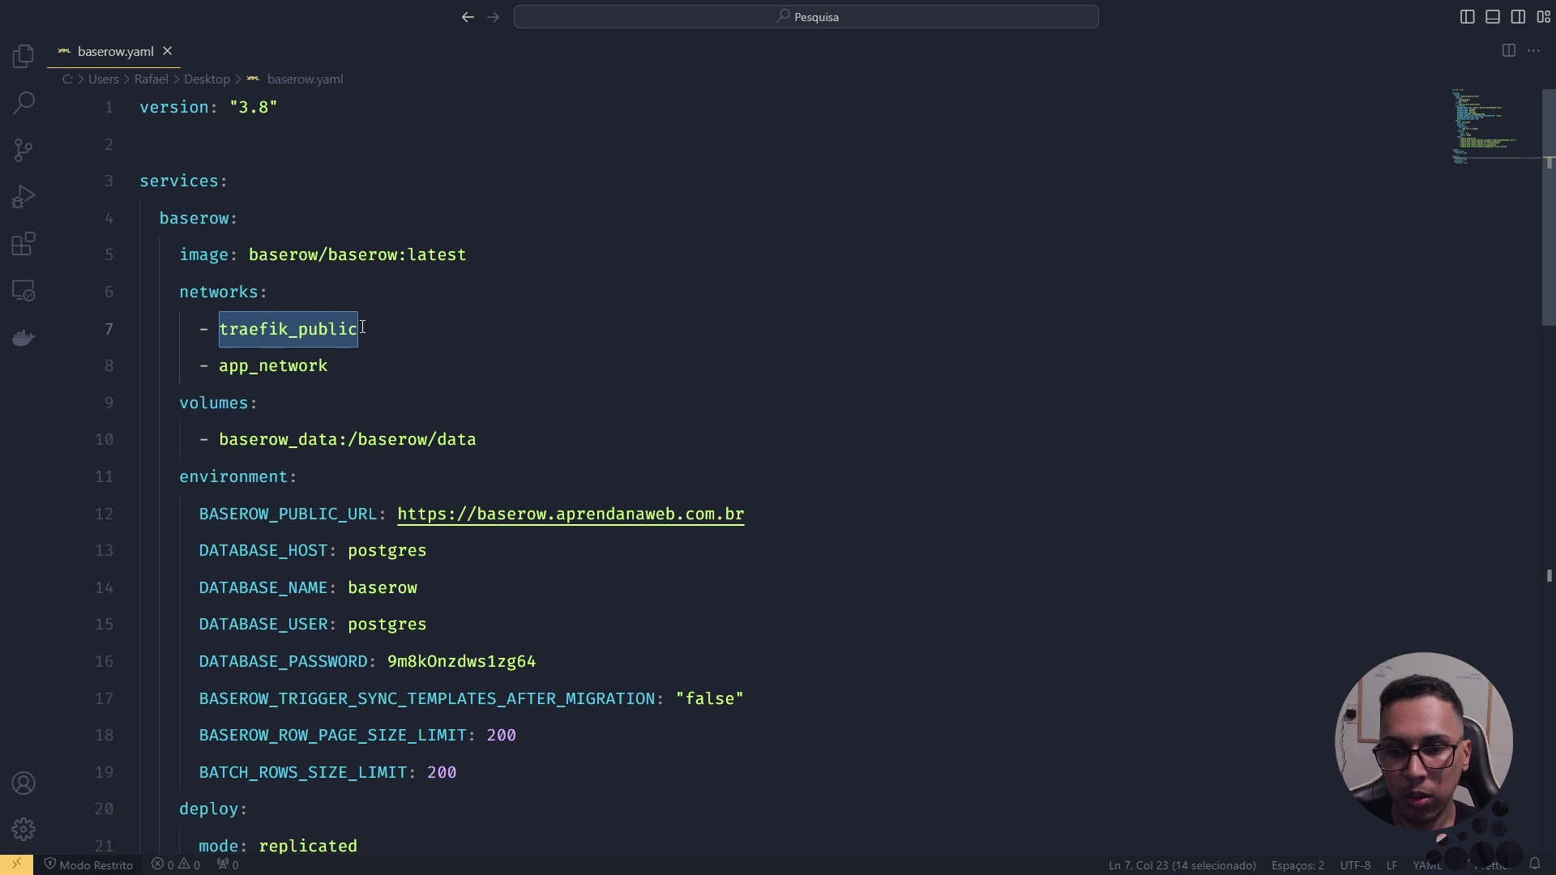
double_click(308, 369)
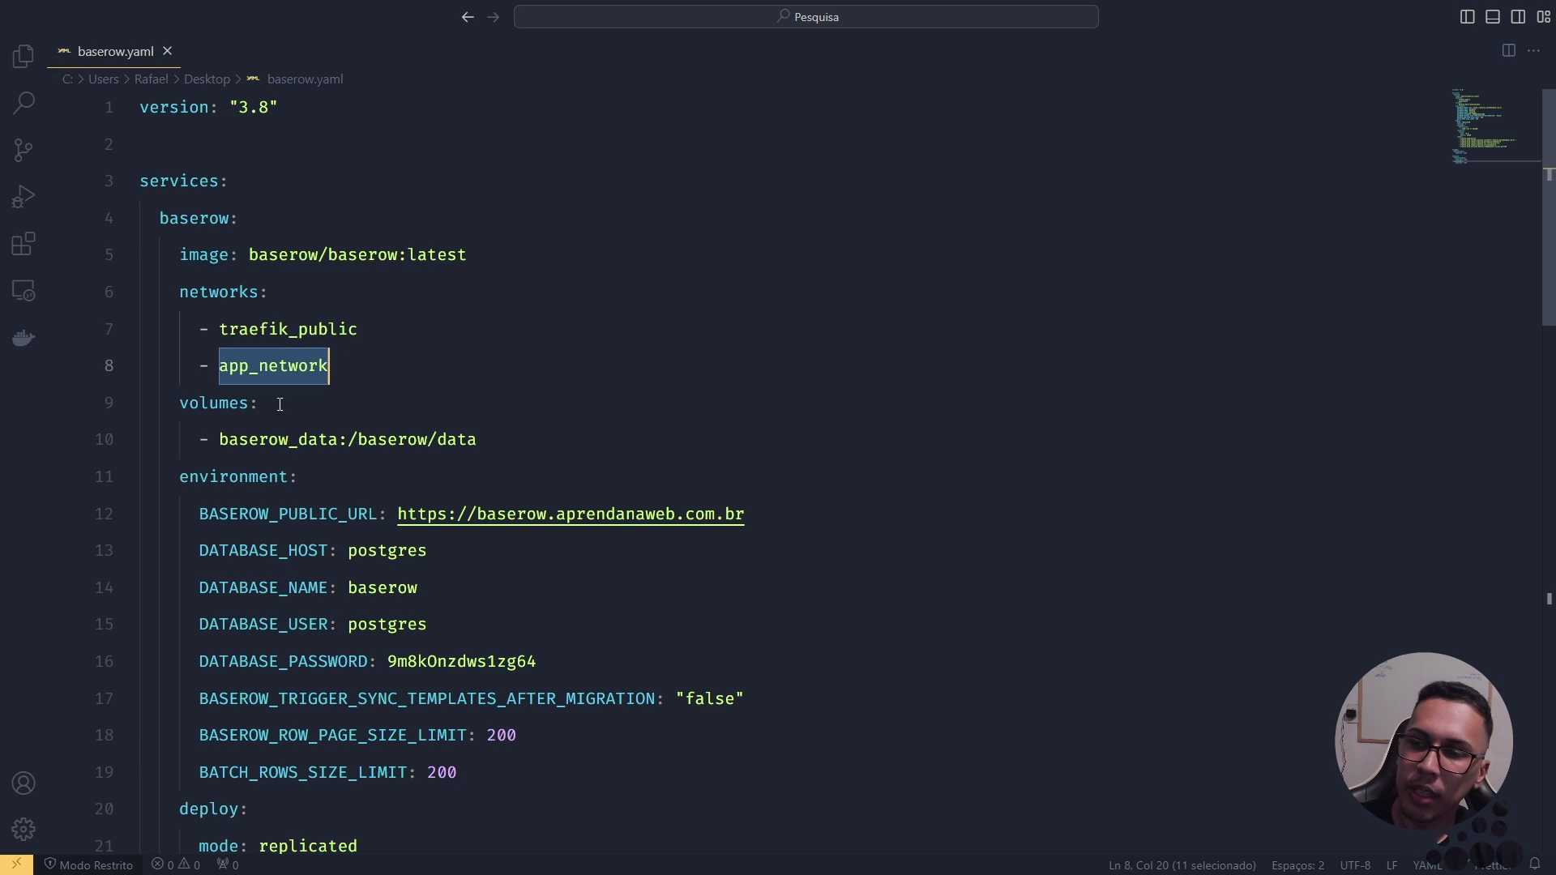
double_click(223, 415)
double_click(285, 446)
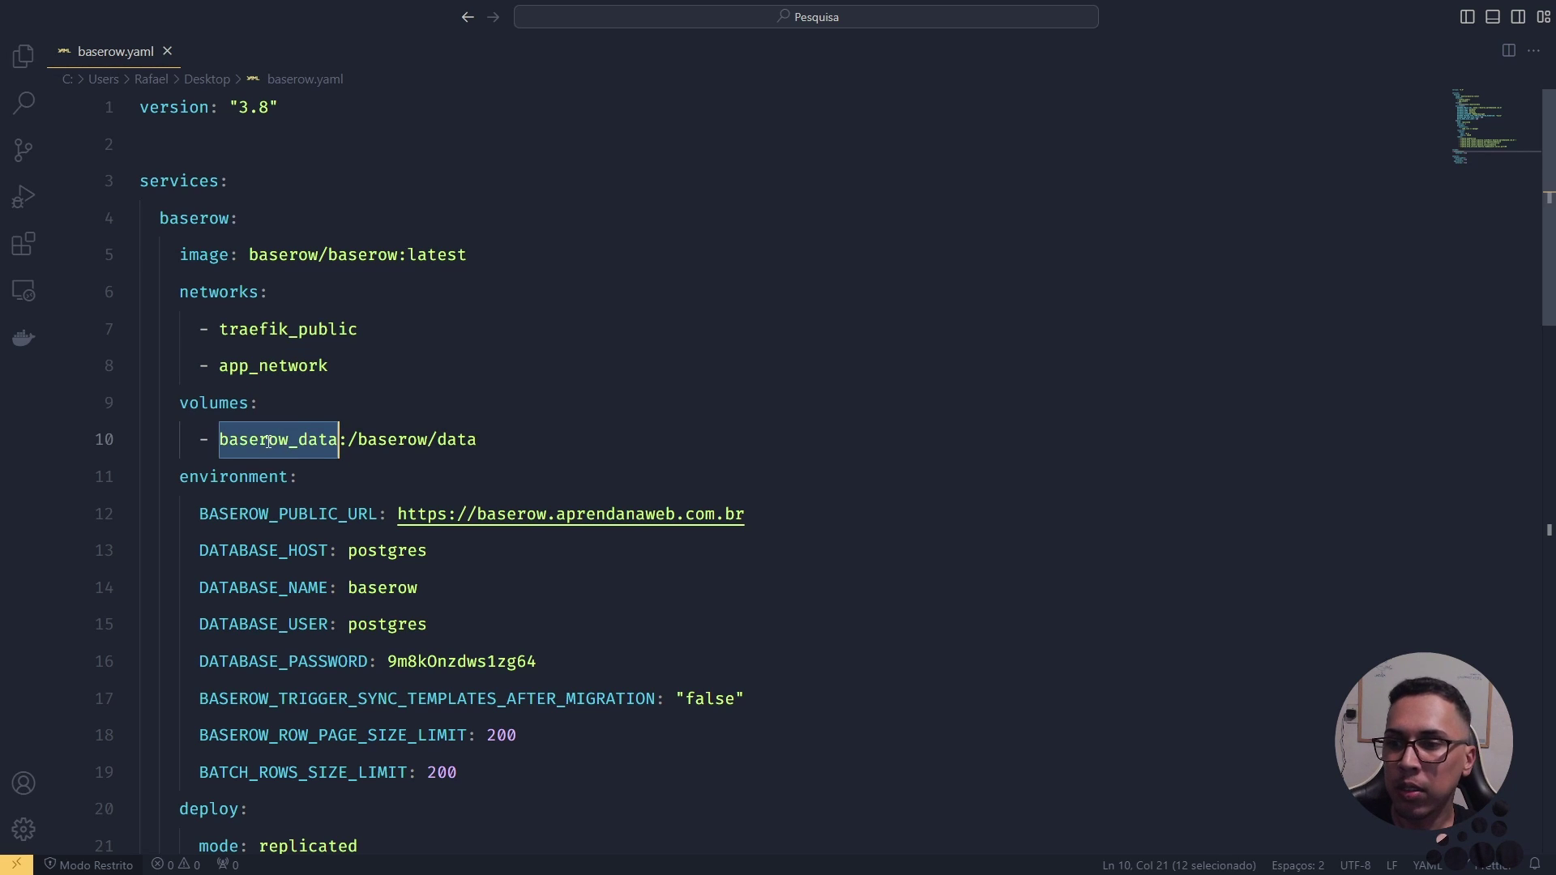
scroll(269, 442, "down", 1)
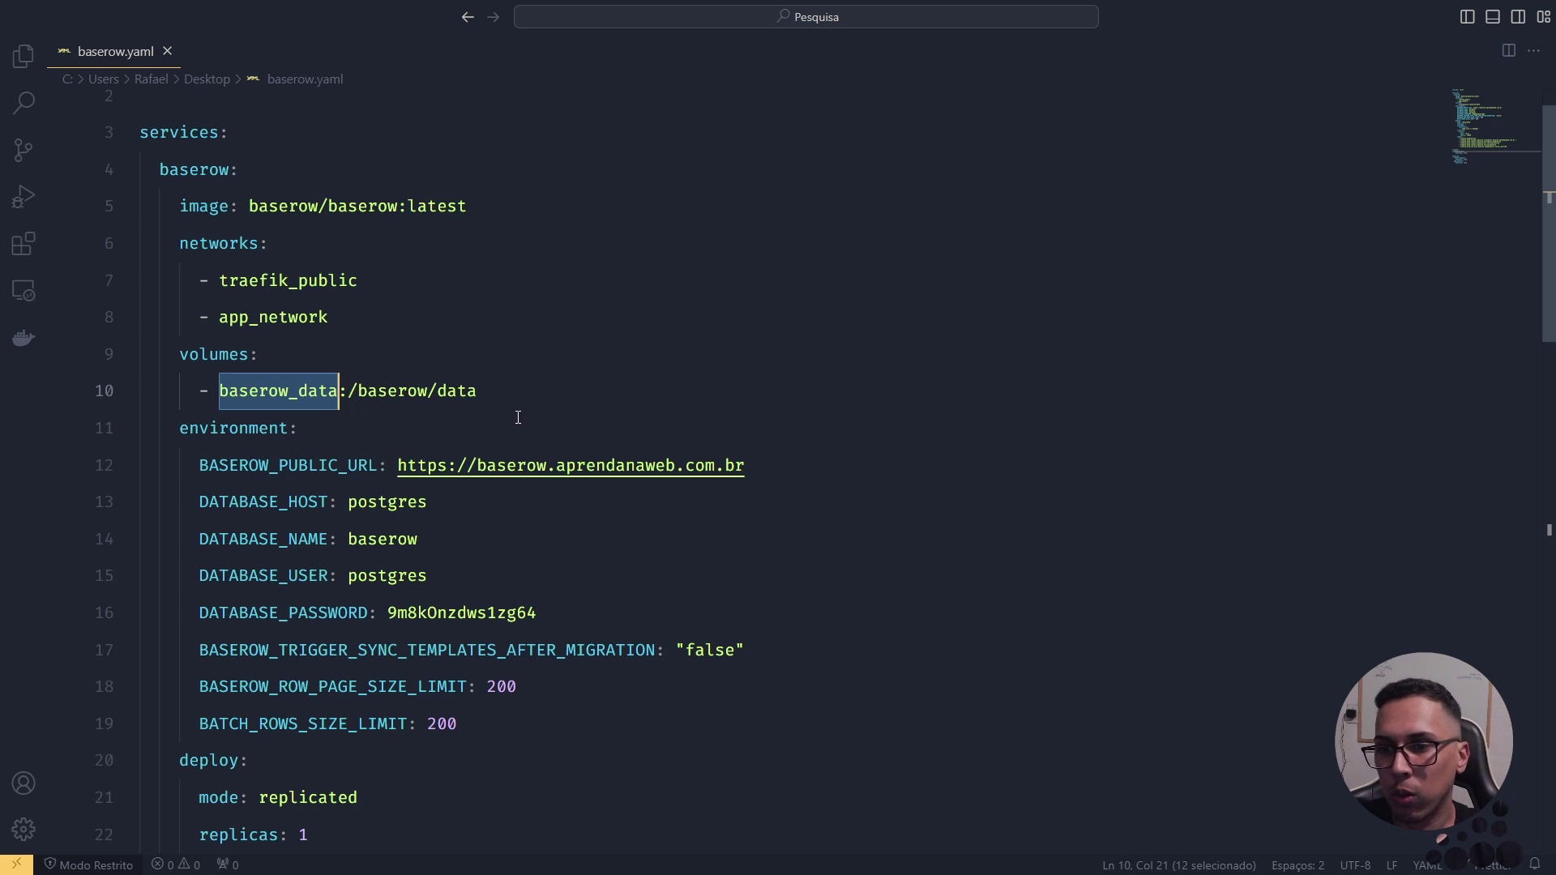
double_click(451, 390)
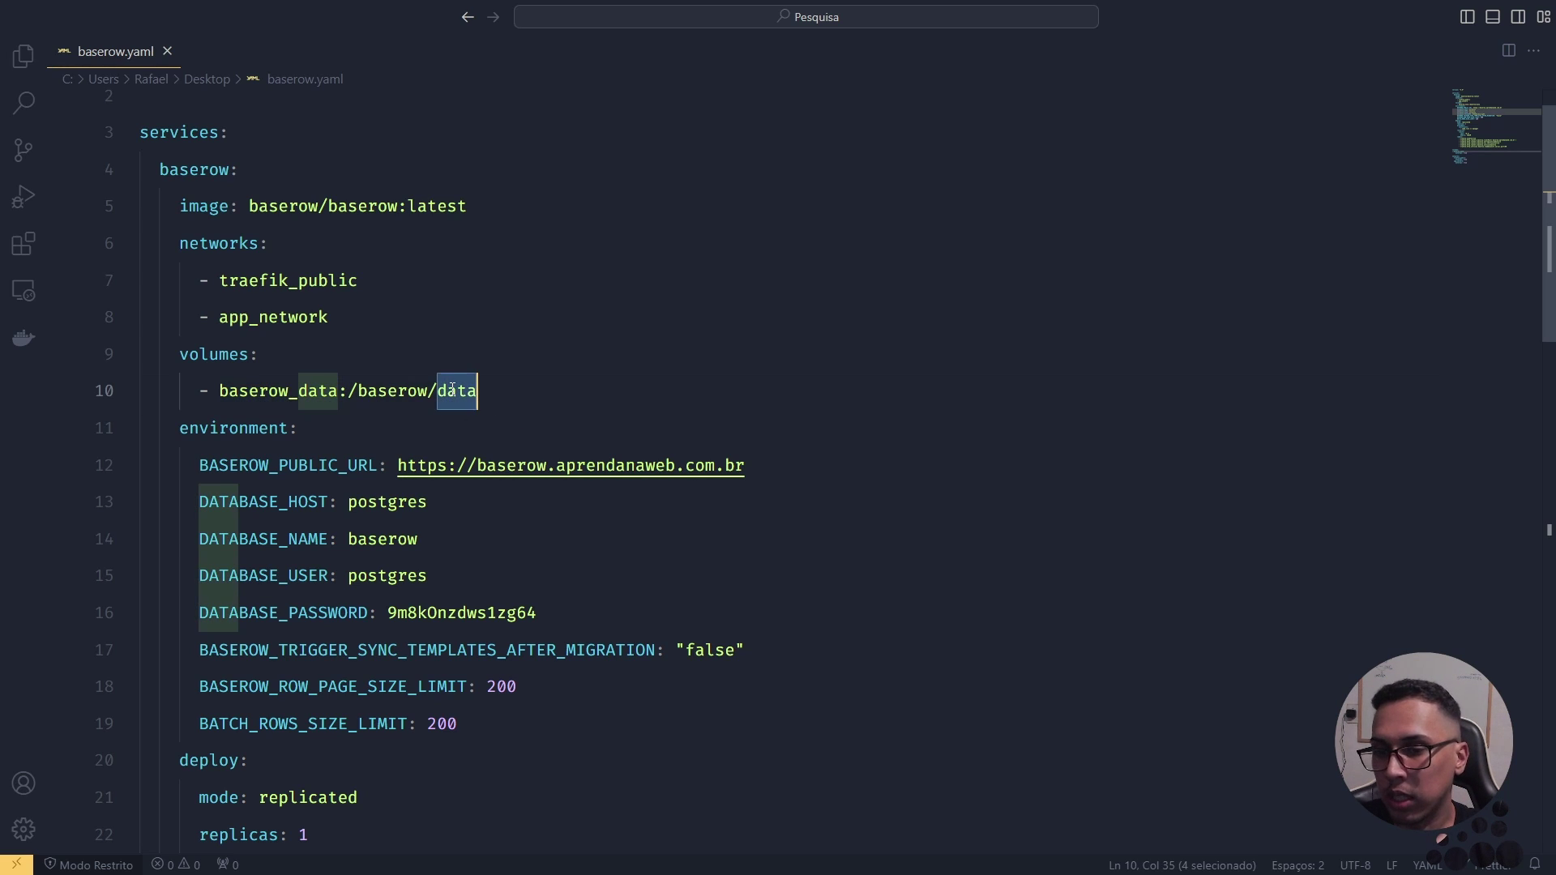
double_click(280, 400)
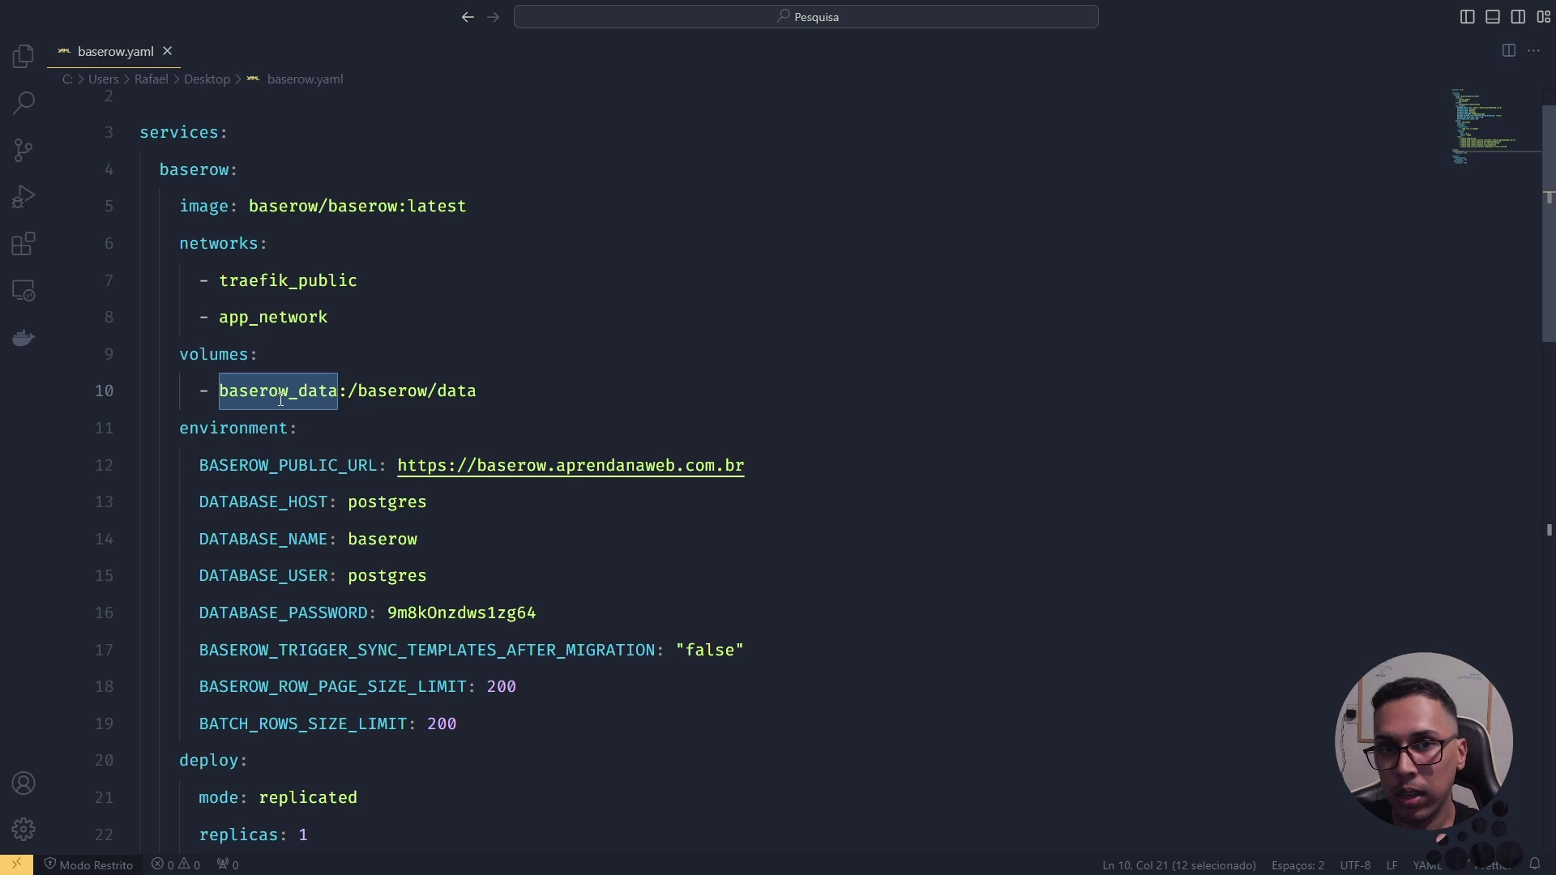
left_click(218, 390)
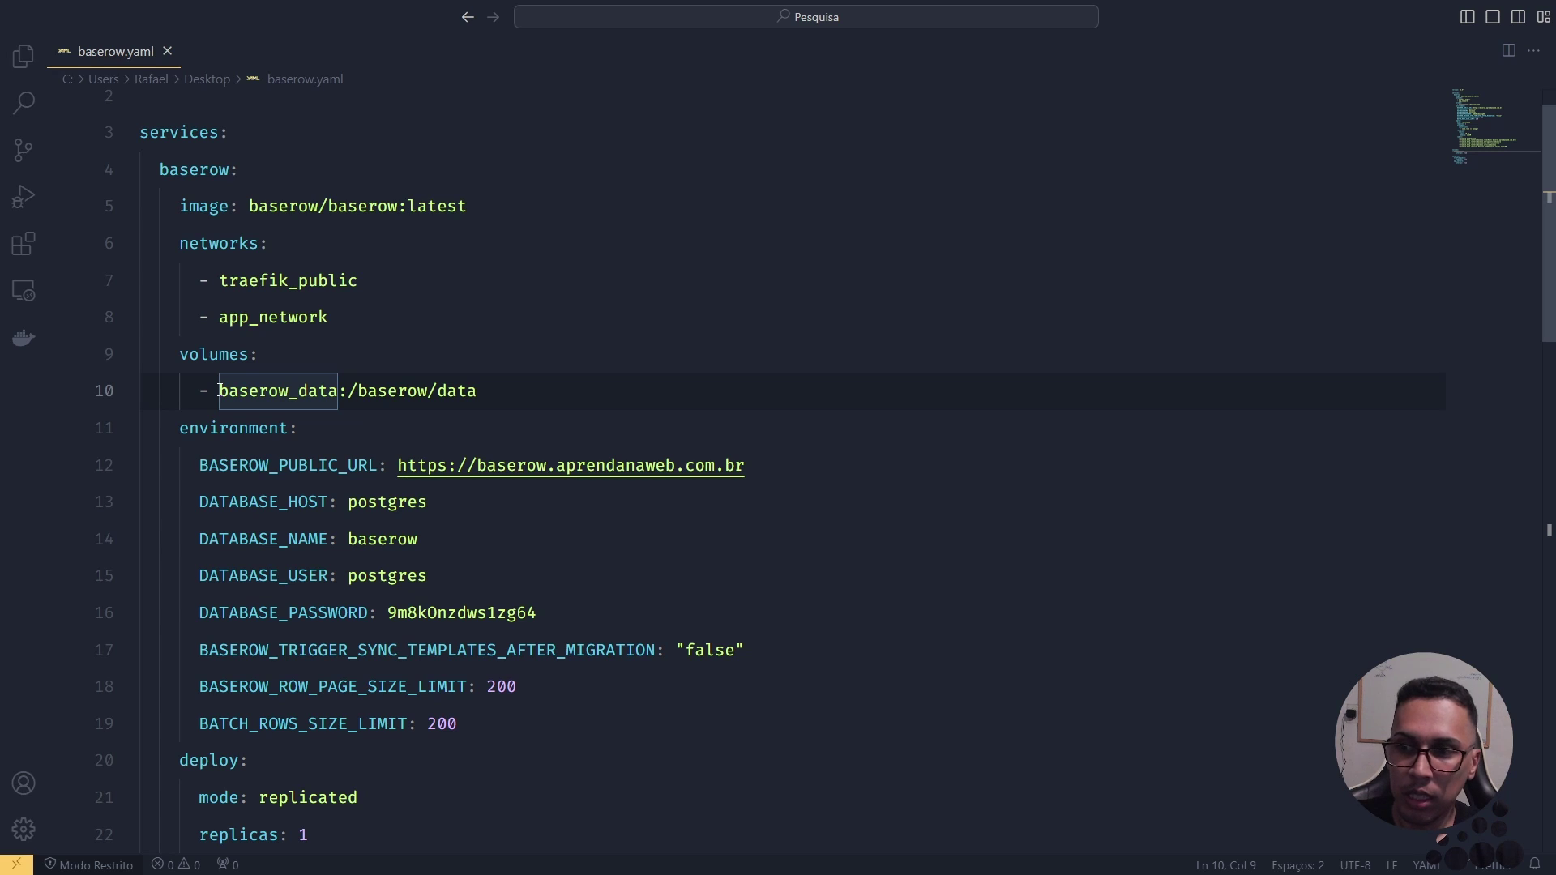
type("./pasta")
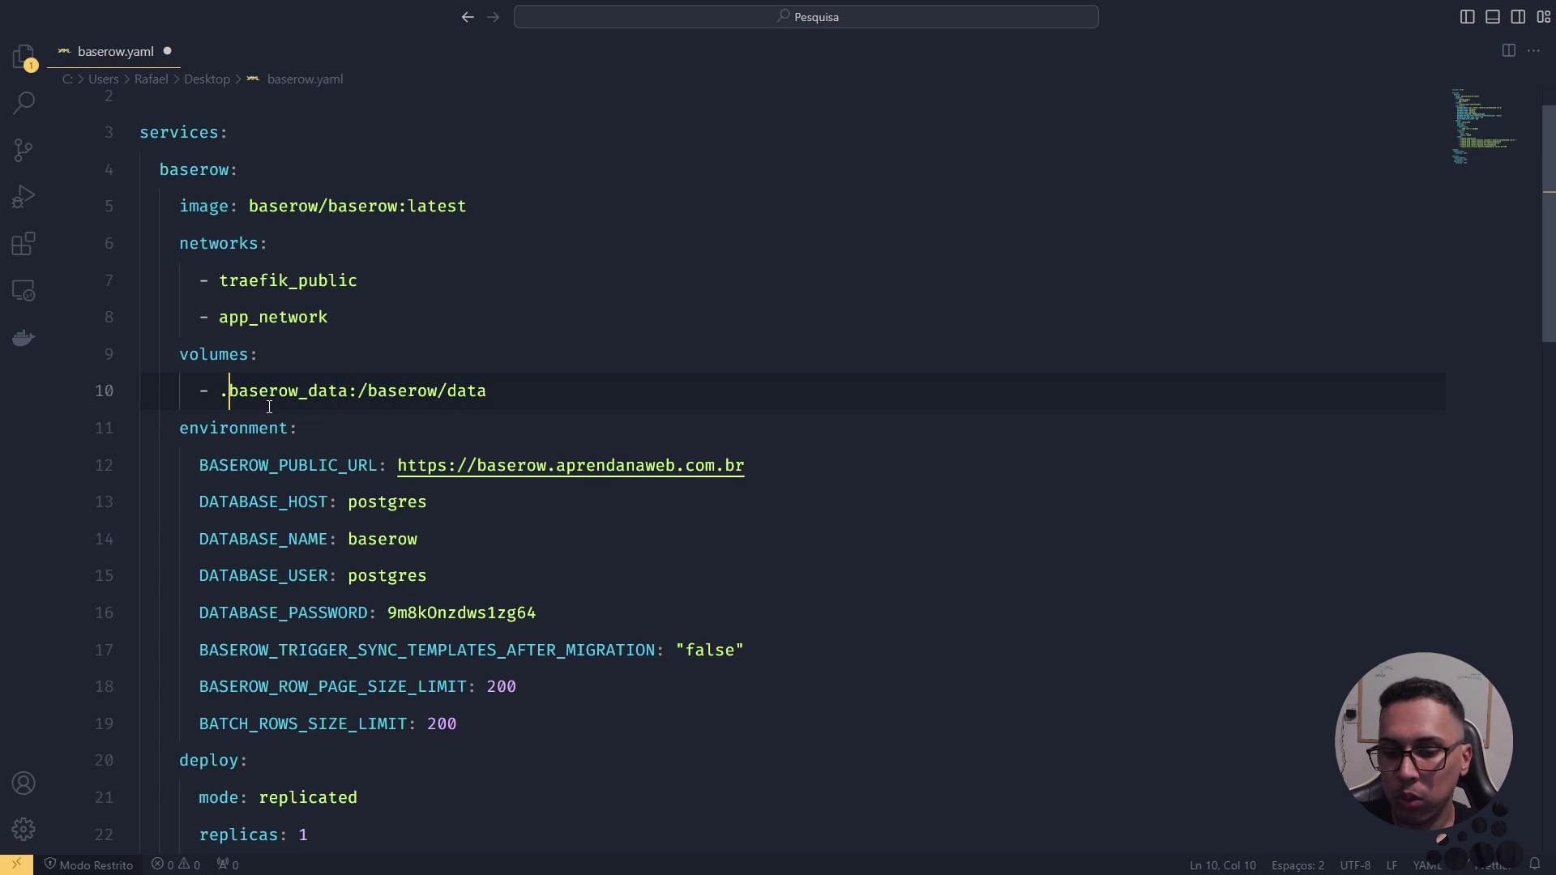
type("/")
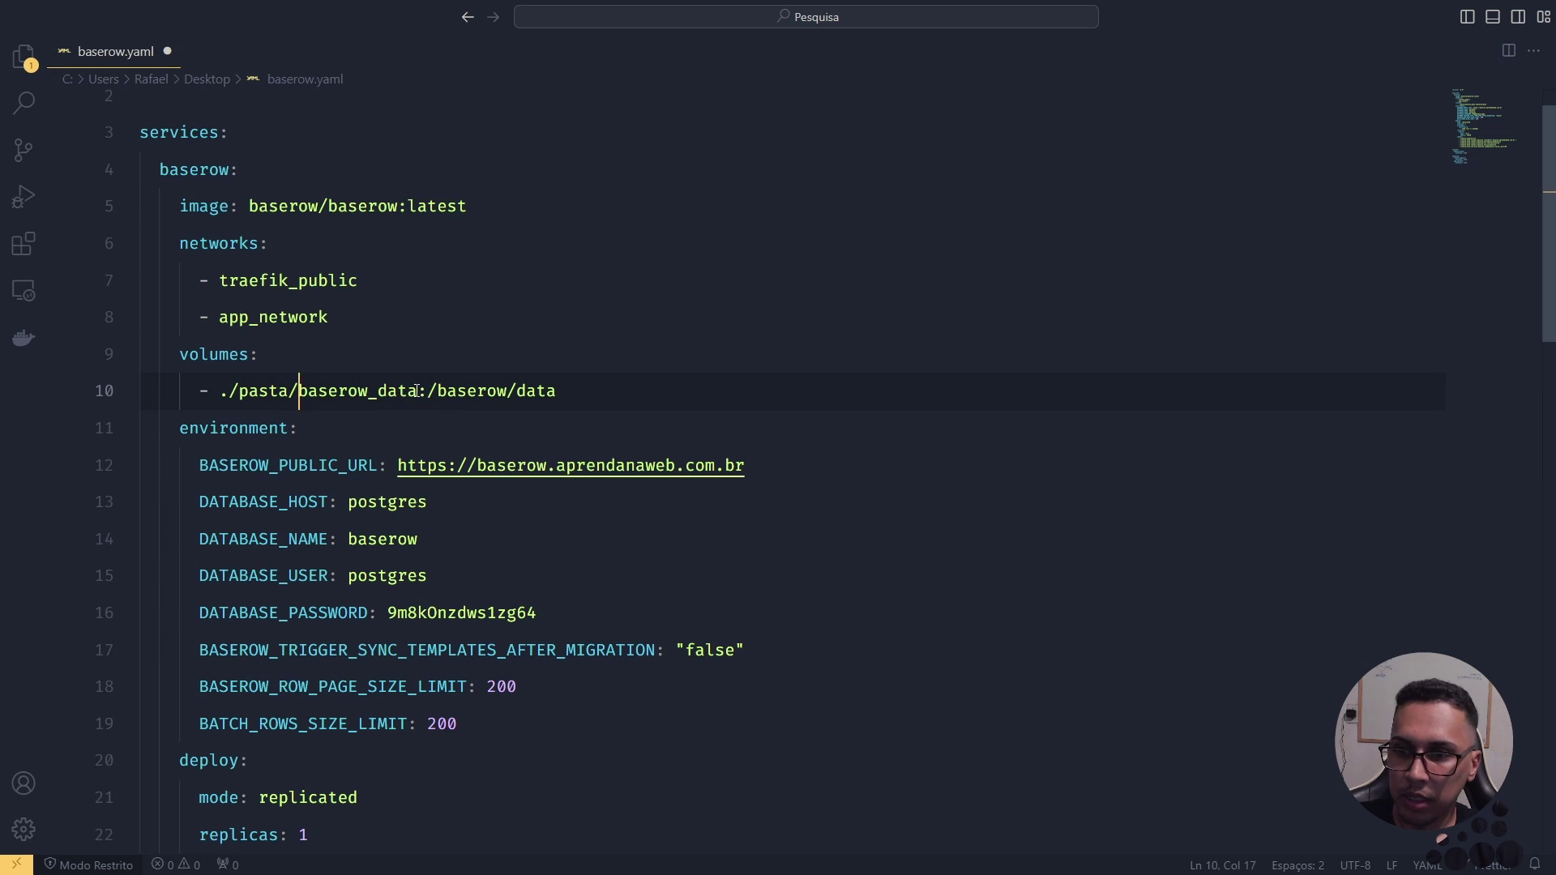
left_click_drag(417, 390, 241, 387)
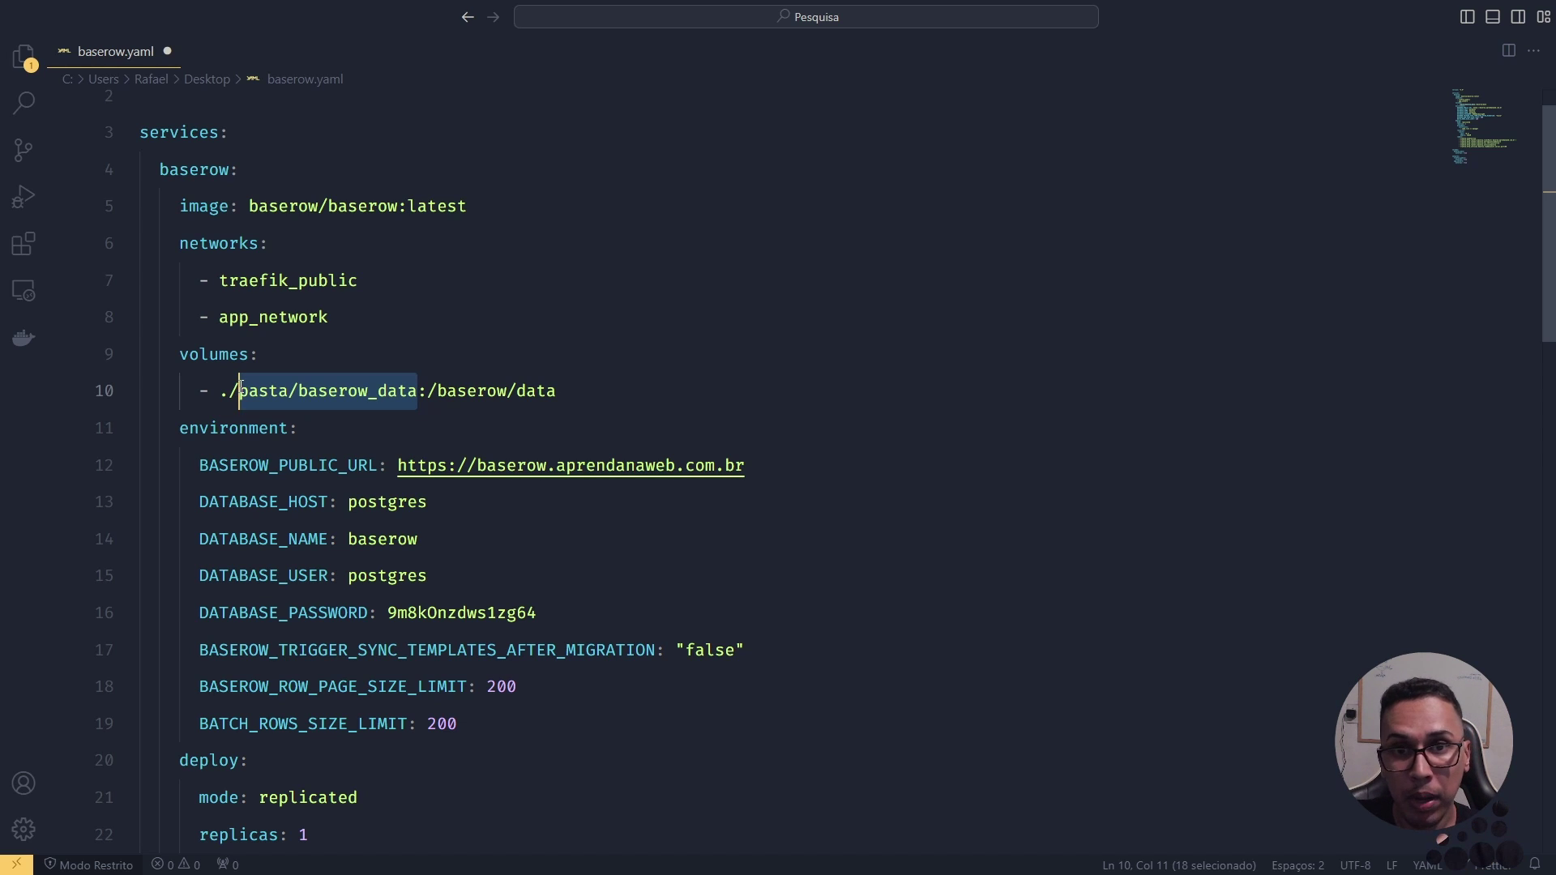
key("ctrl+z")
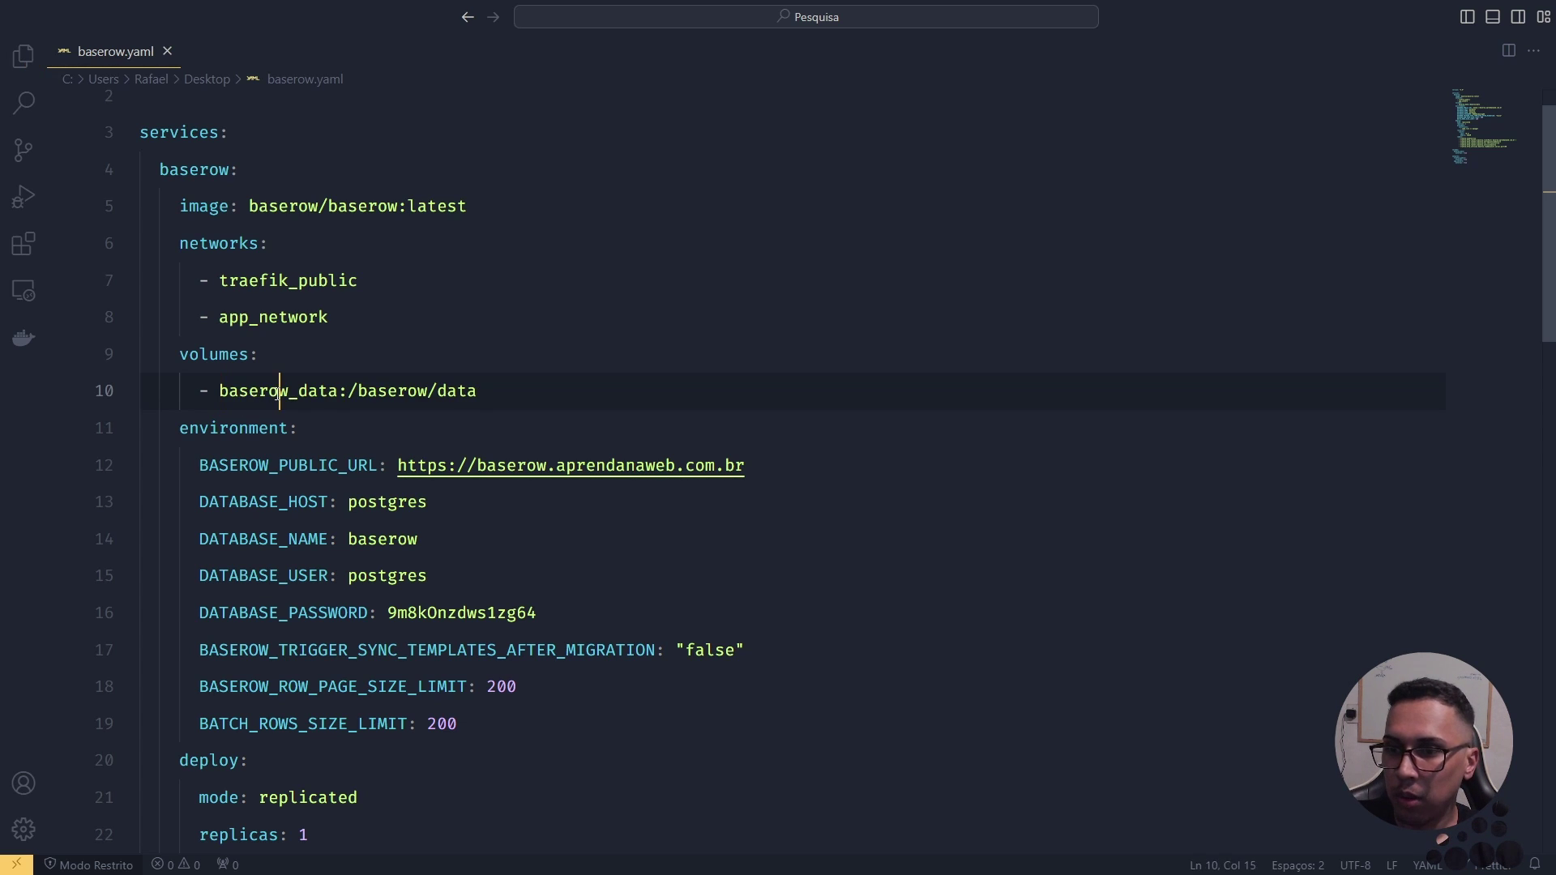
double_click(277, 392)
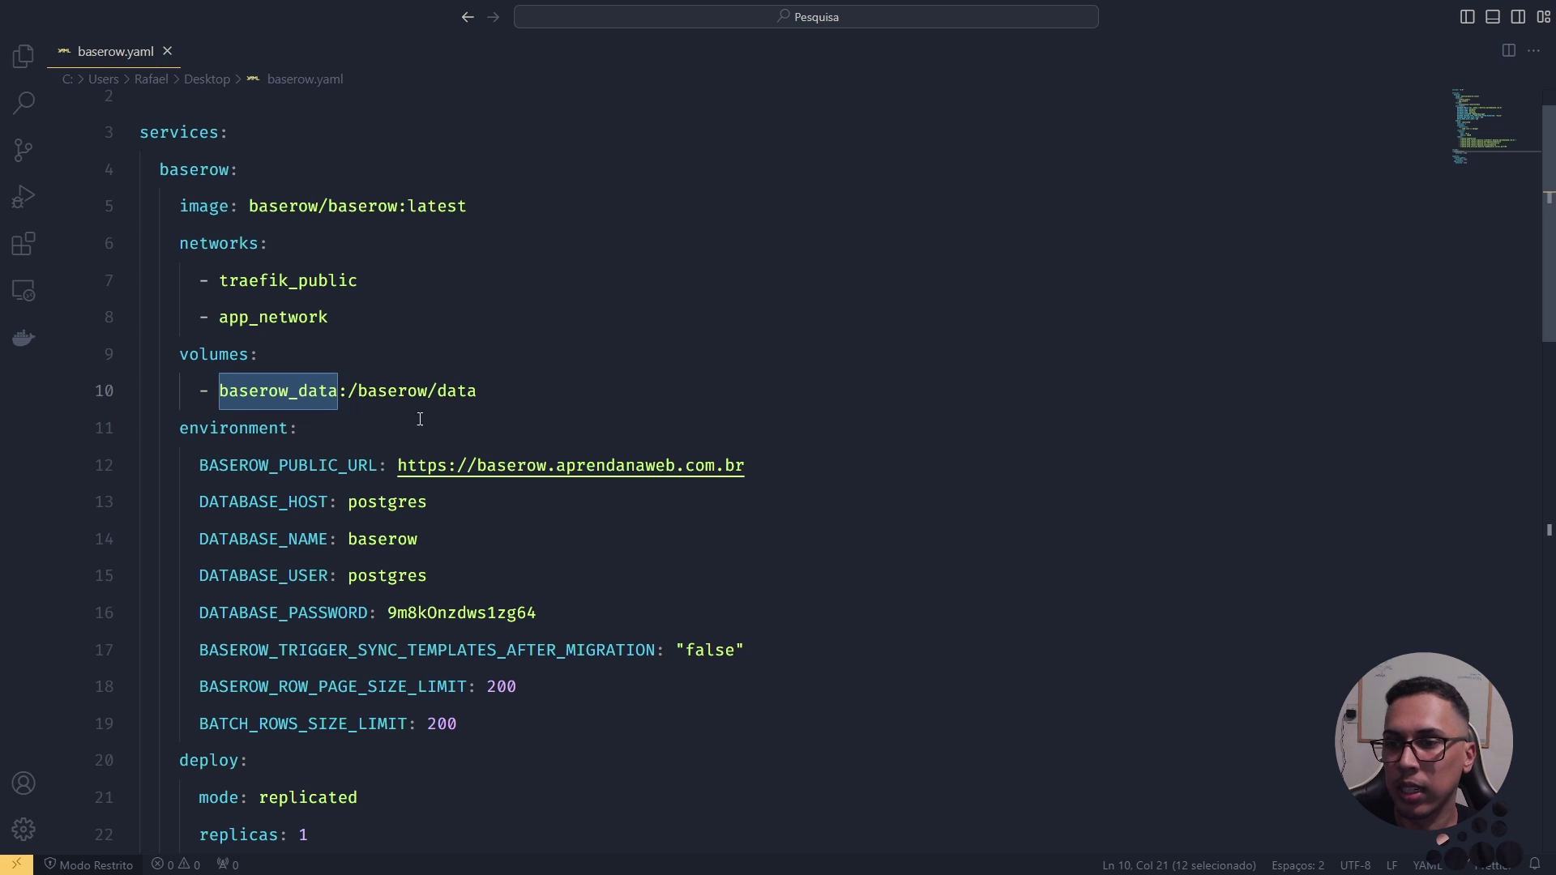
double_click(252, 442)
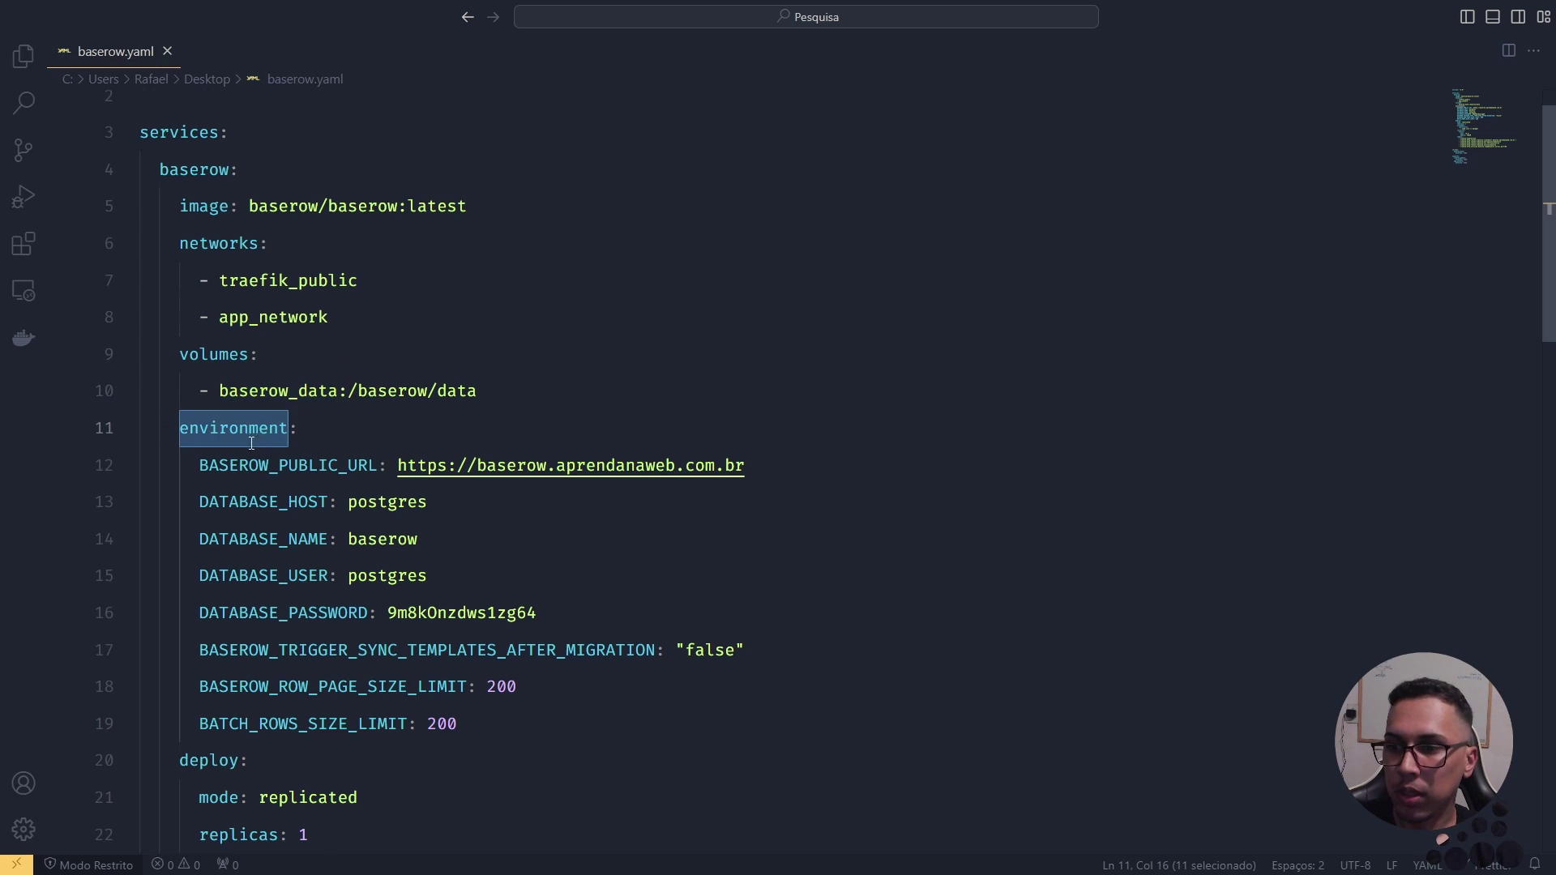
scroll(251, 442, "down", 1)
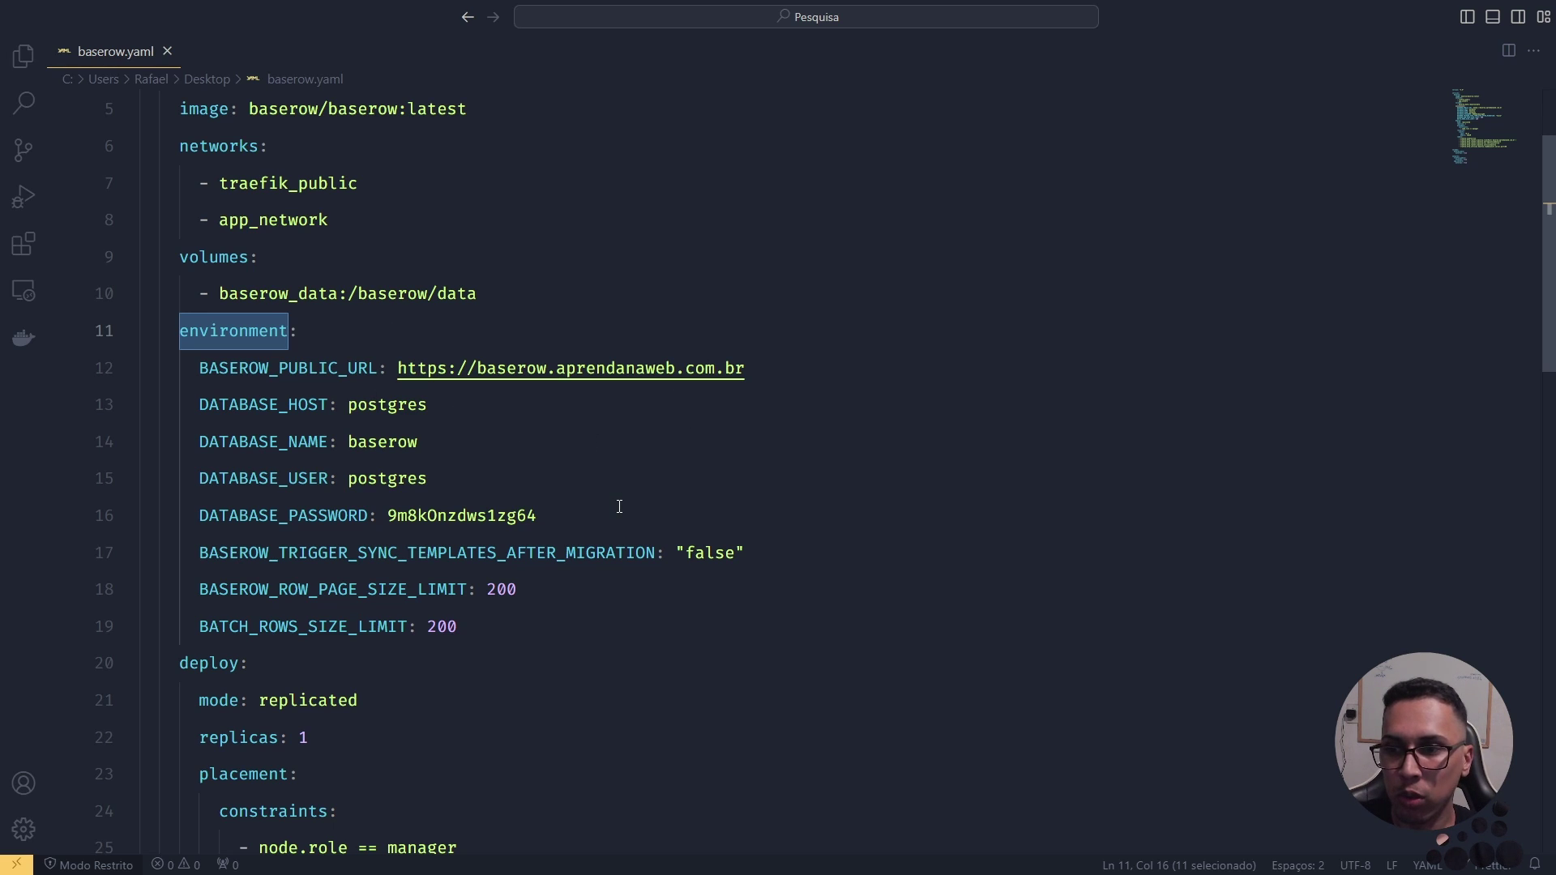
left_click_drag(200, 368, 565, 639)
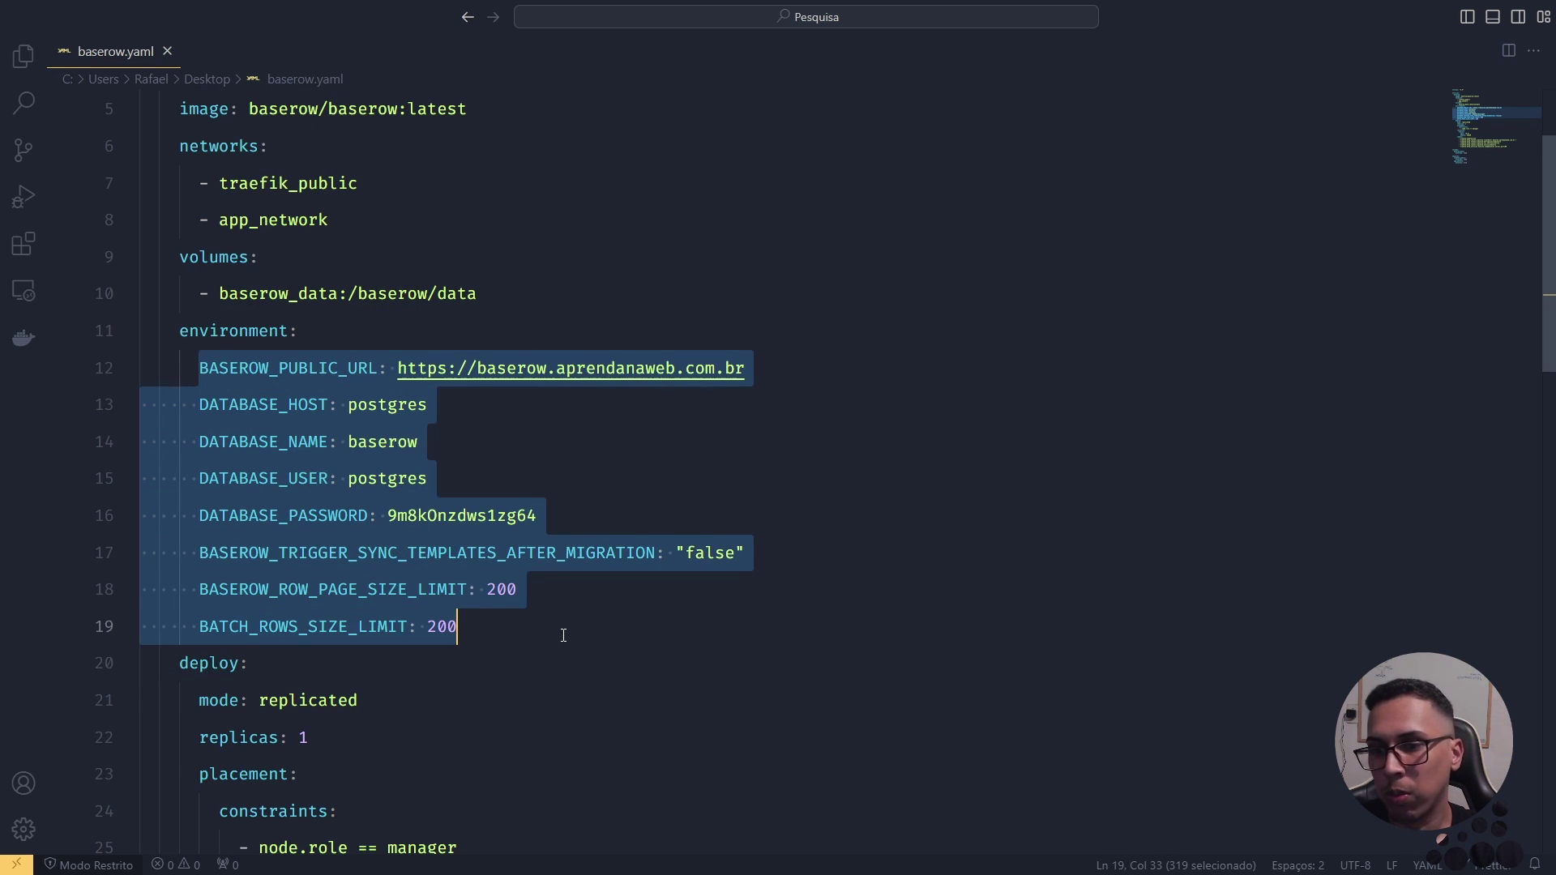
double_click(345, 368)
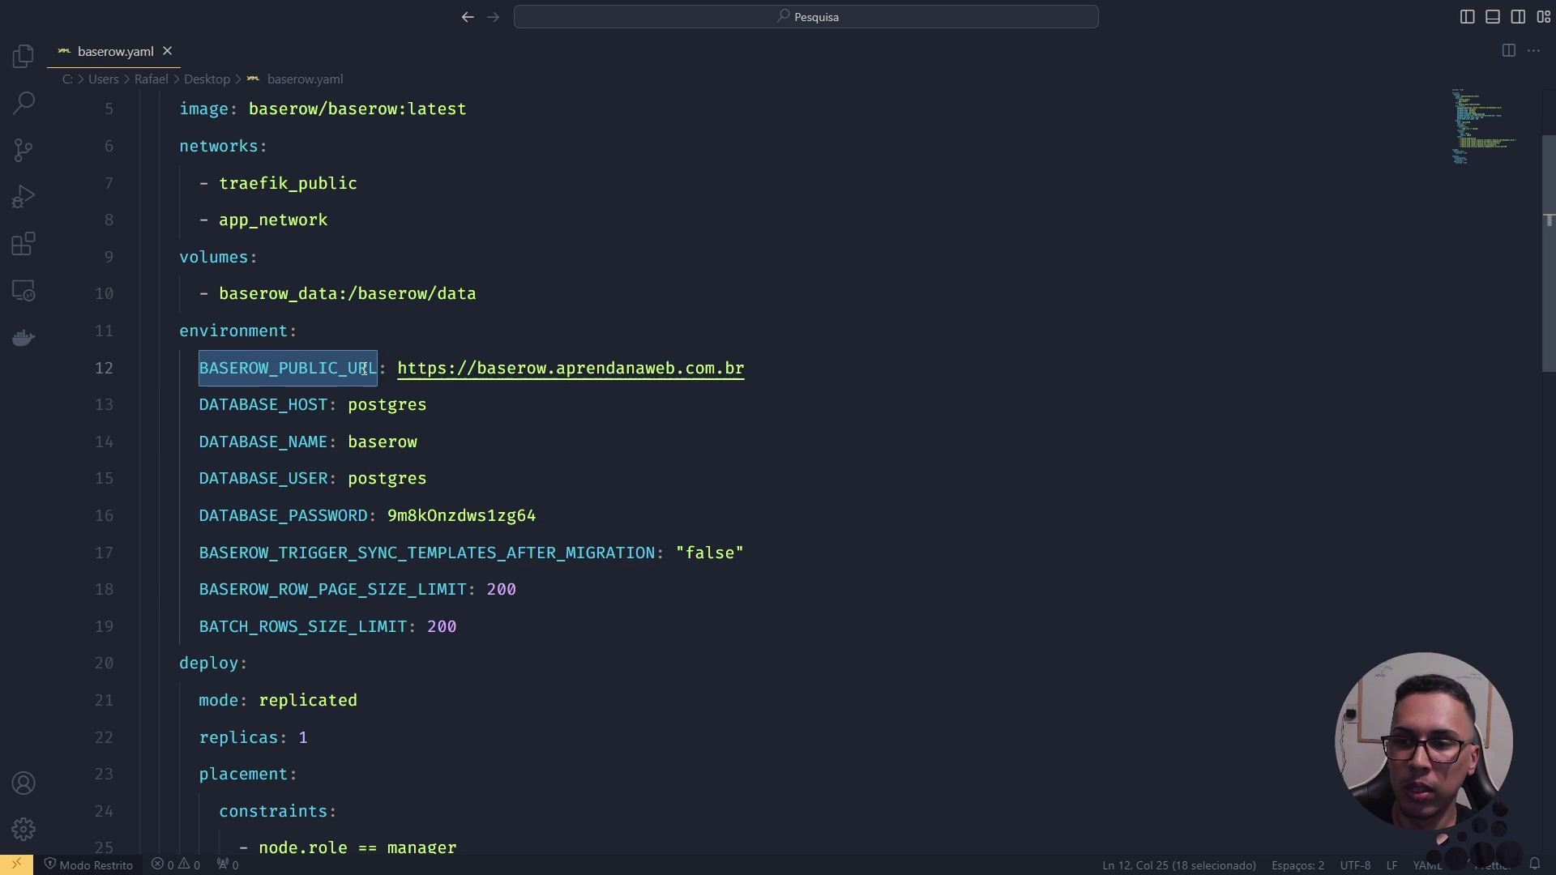
left_click(418, 369)
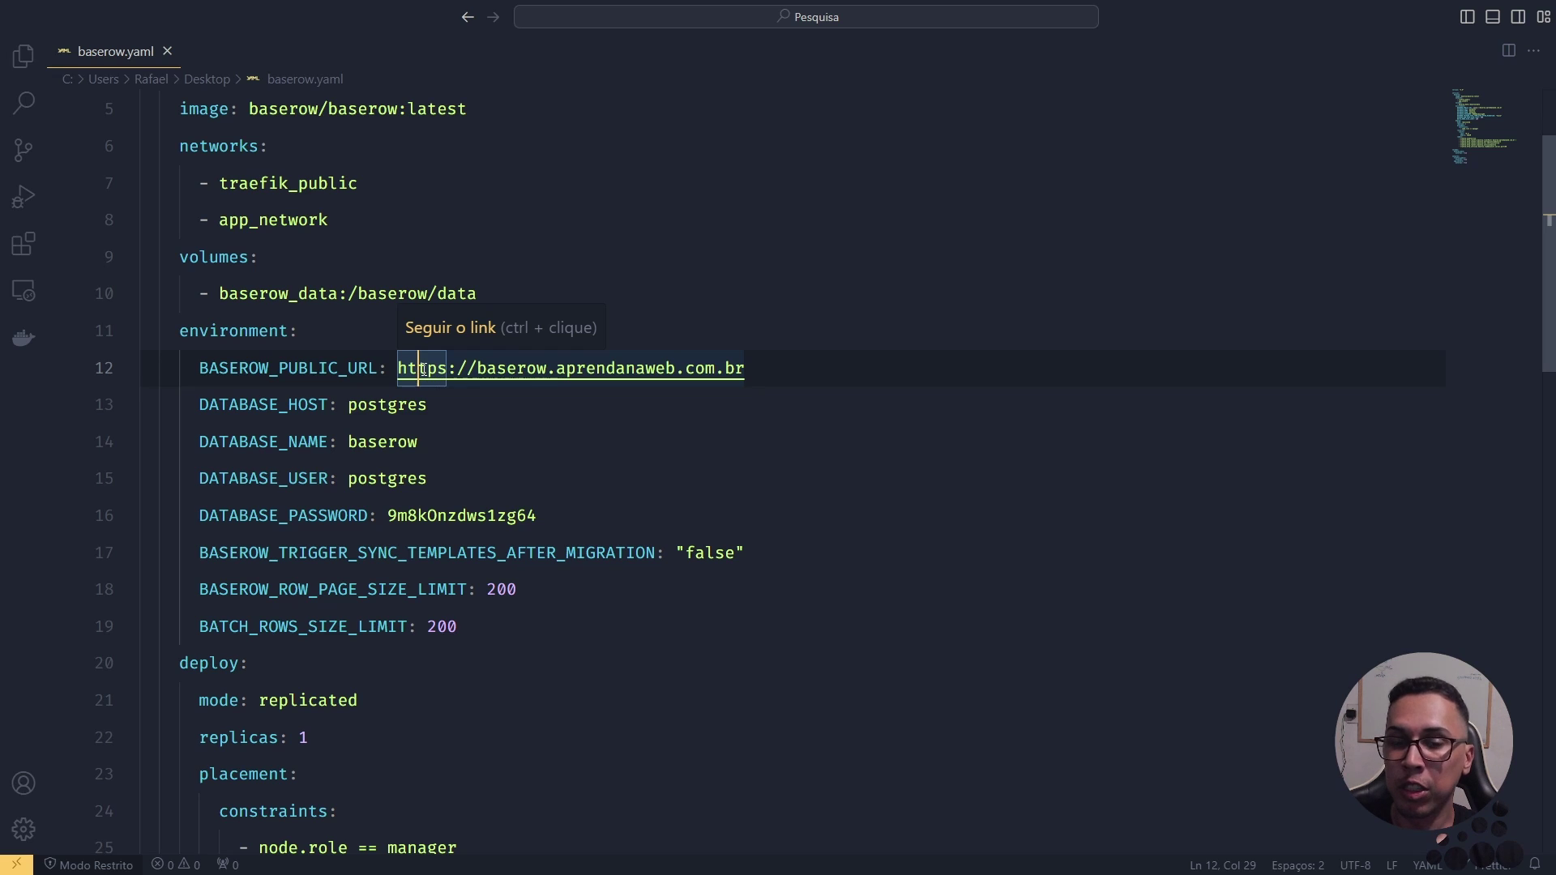
left_click(347, 367)
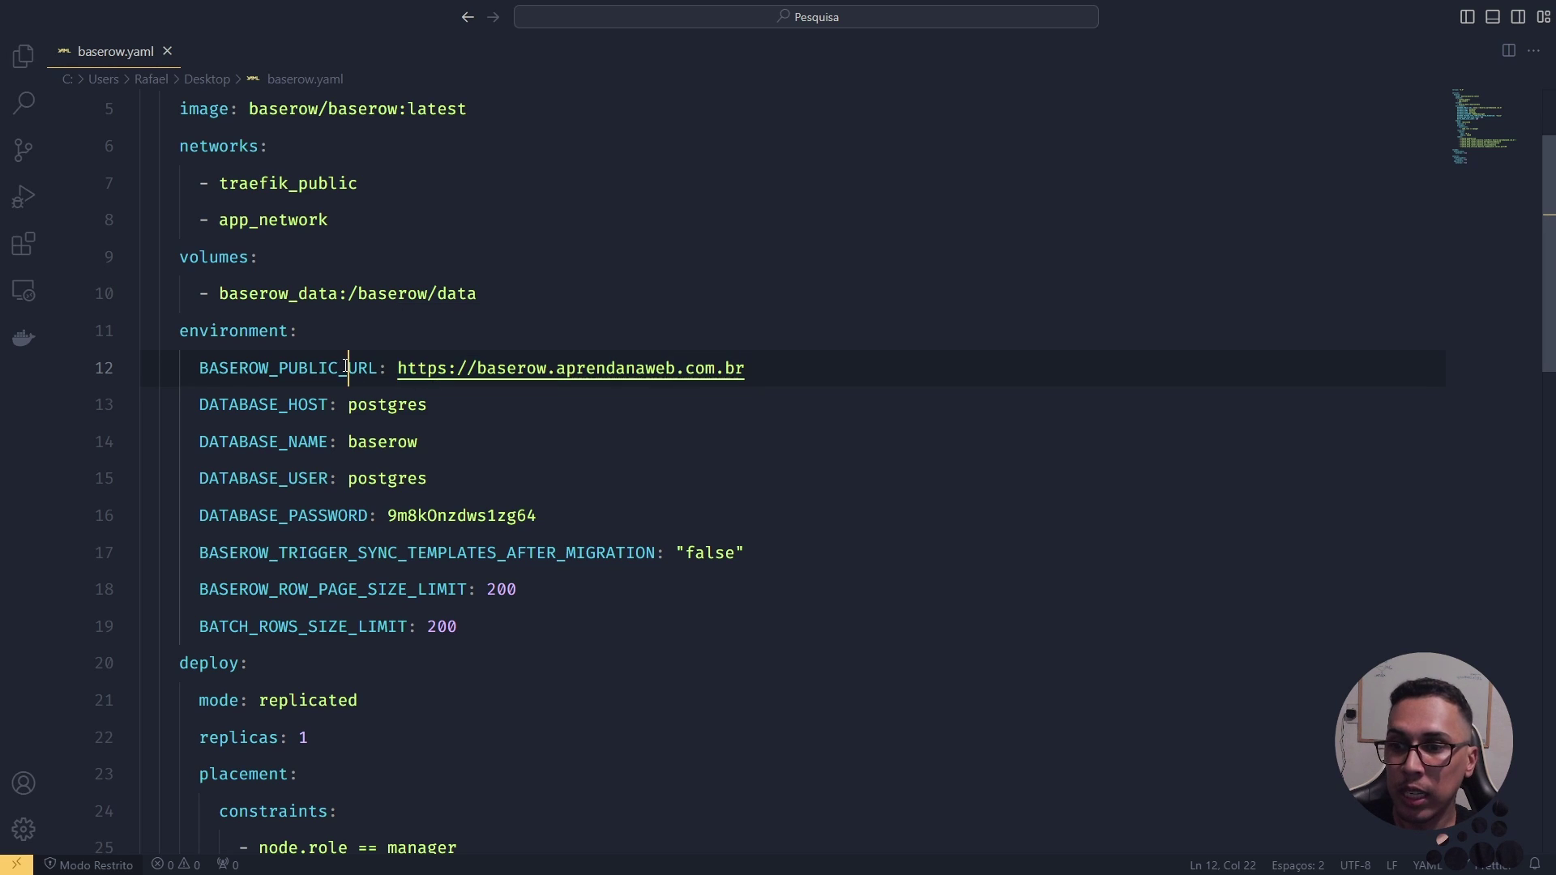
left_click_drag(347, 366, 357, 367)
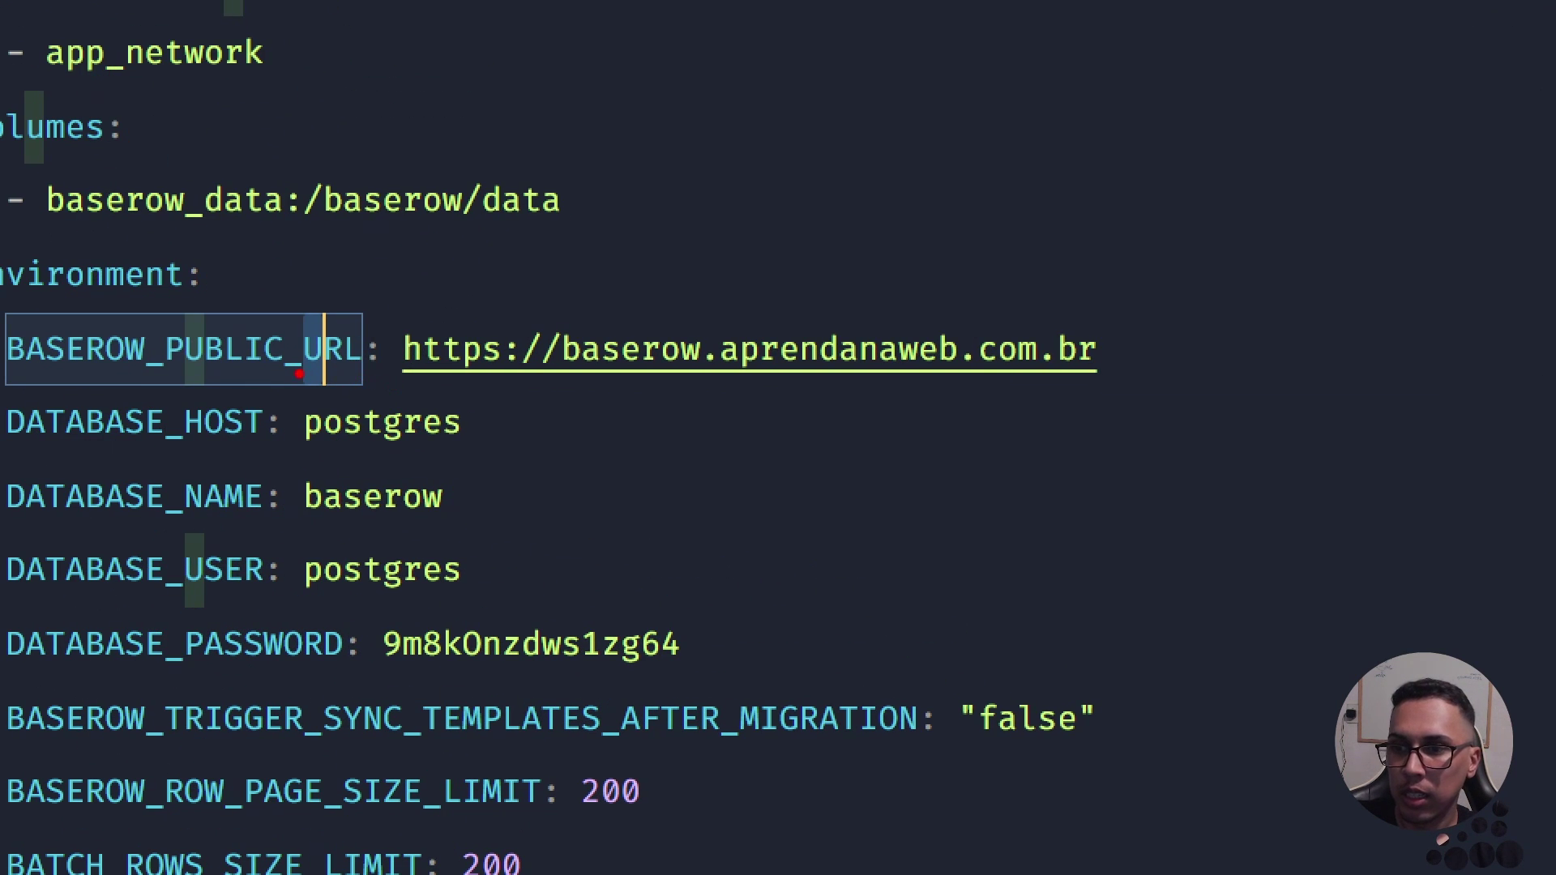
mouse_move(307, 310)
left_mouse_down()
mouse_move(294, 372)
mouse_move(381, 334)
mouse_move(316, 308)
left_mouse_up()
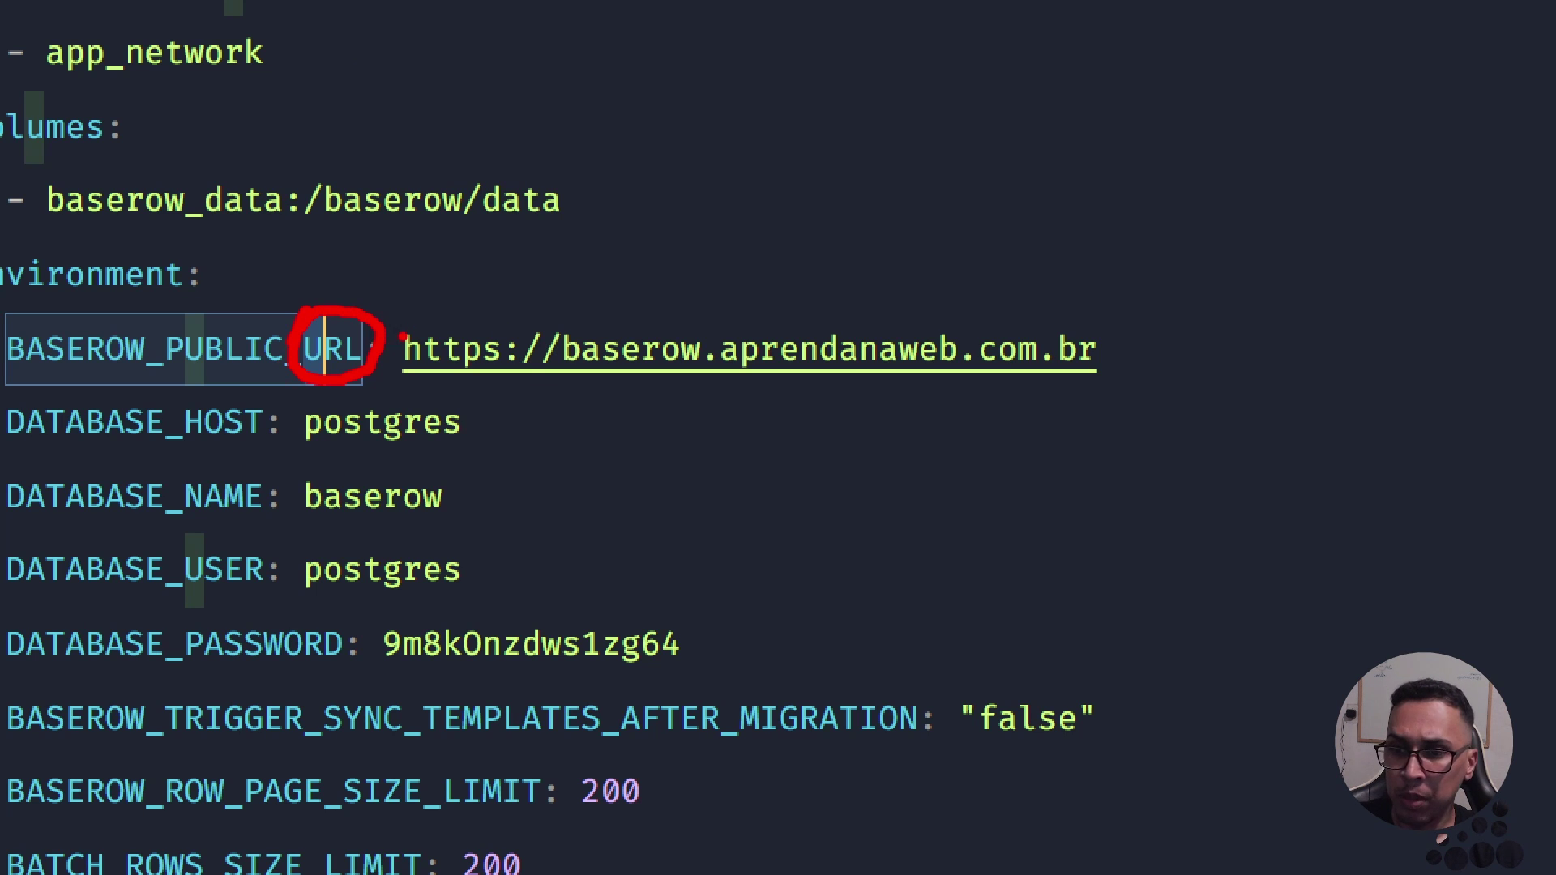
mouse_move(403, 334)
left_mouse_down()
mouse_move(401, 319)
mouse_move(381, 377)
mouse_move(554, 395)
mouse_move(571, 332)
mouse_move(412, 311)
left_mouse_up()
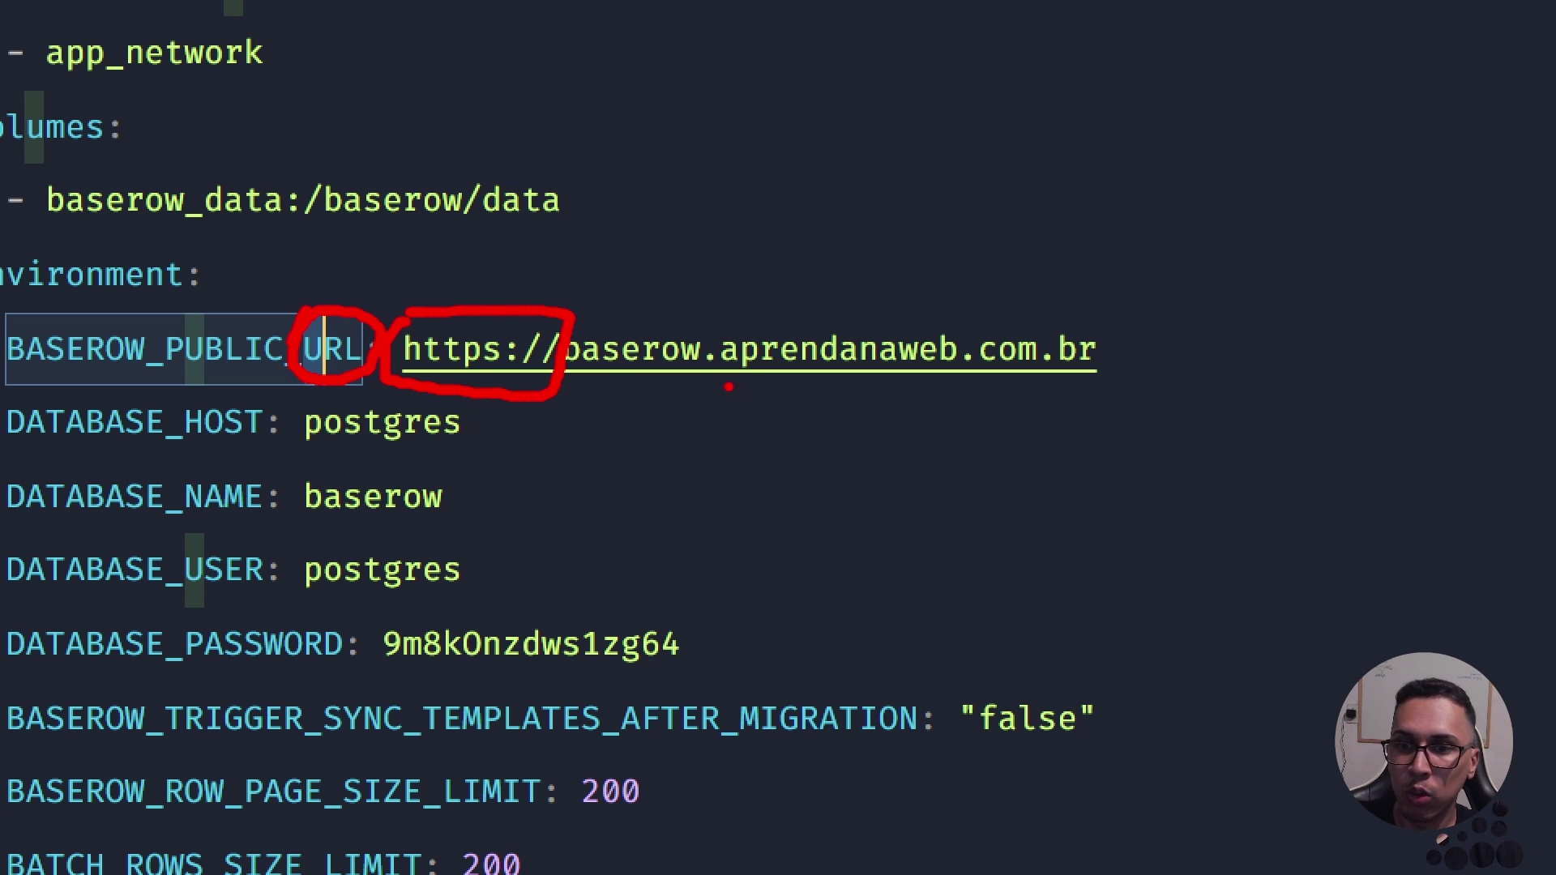
left_click_drag(710, 384, 562, 380)
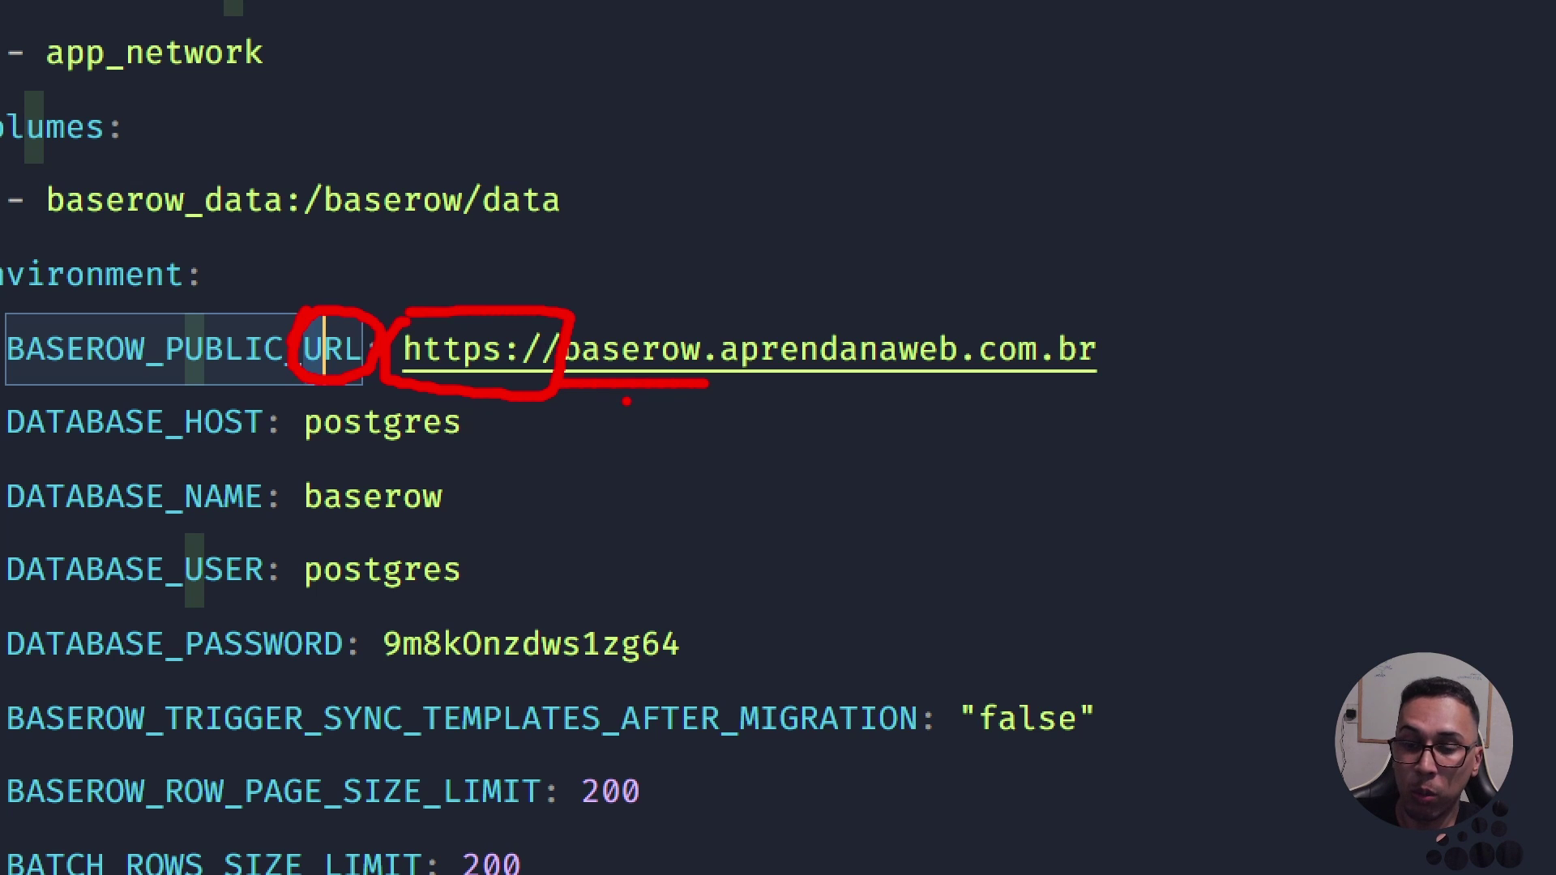
left_click_drag(908, 382, 1061, 379)
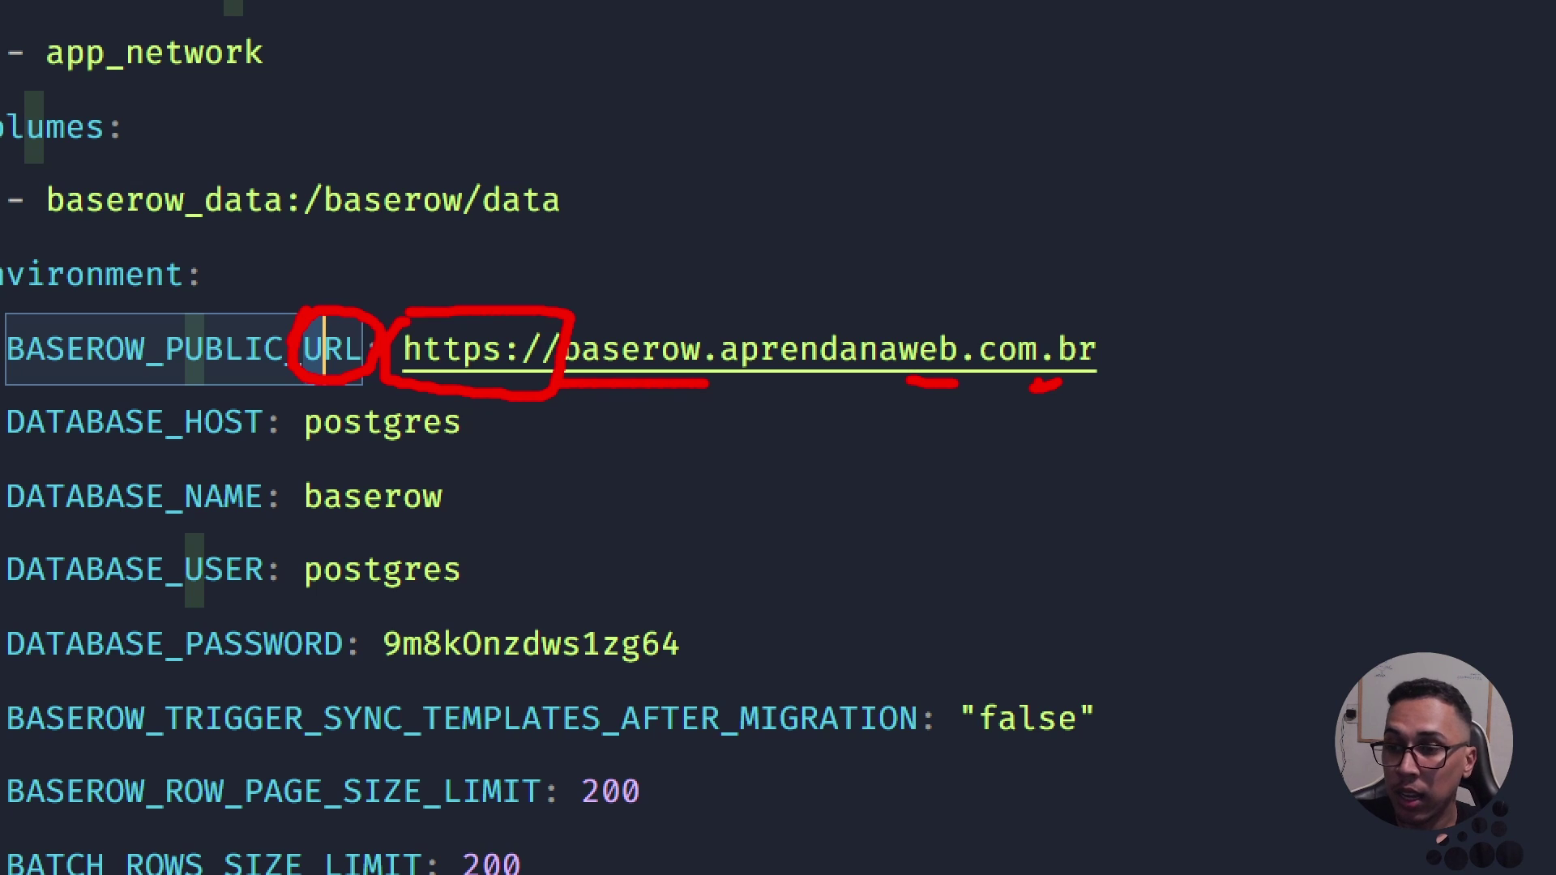
key("Escape")
double_click(264, 414)
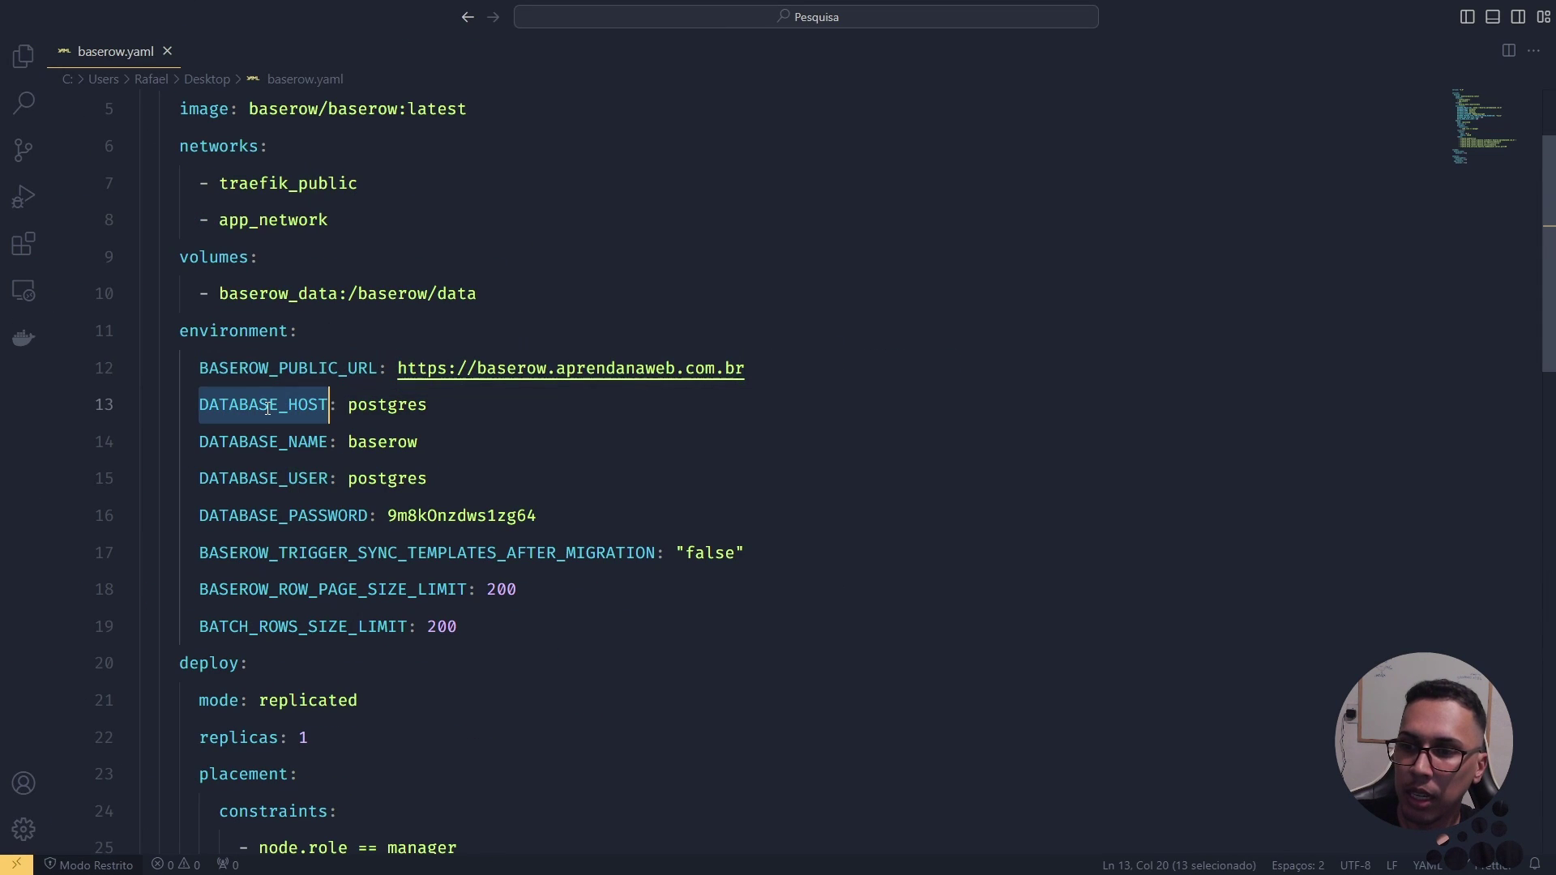
scroll(298, 398, "down", 1)
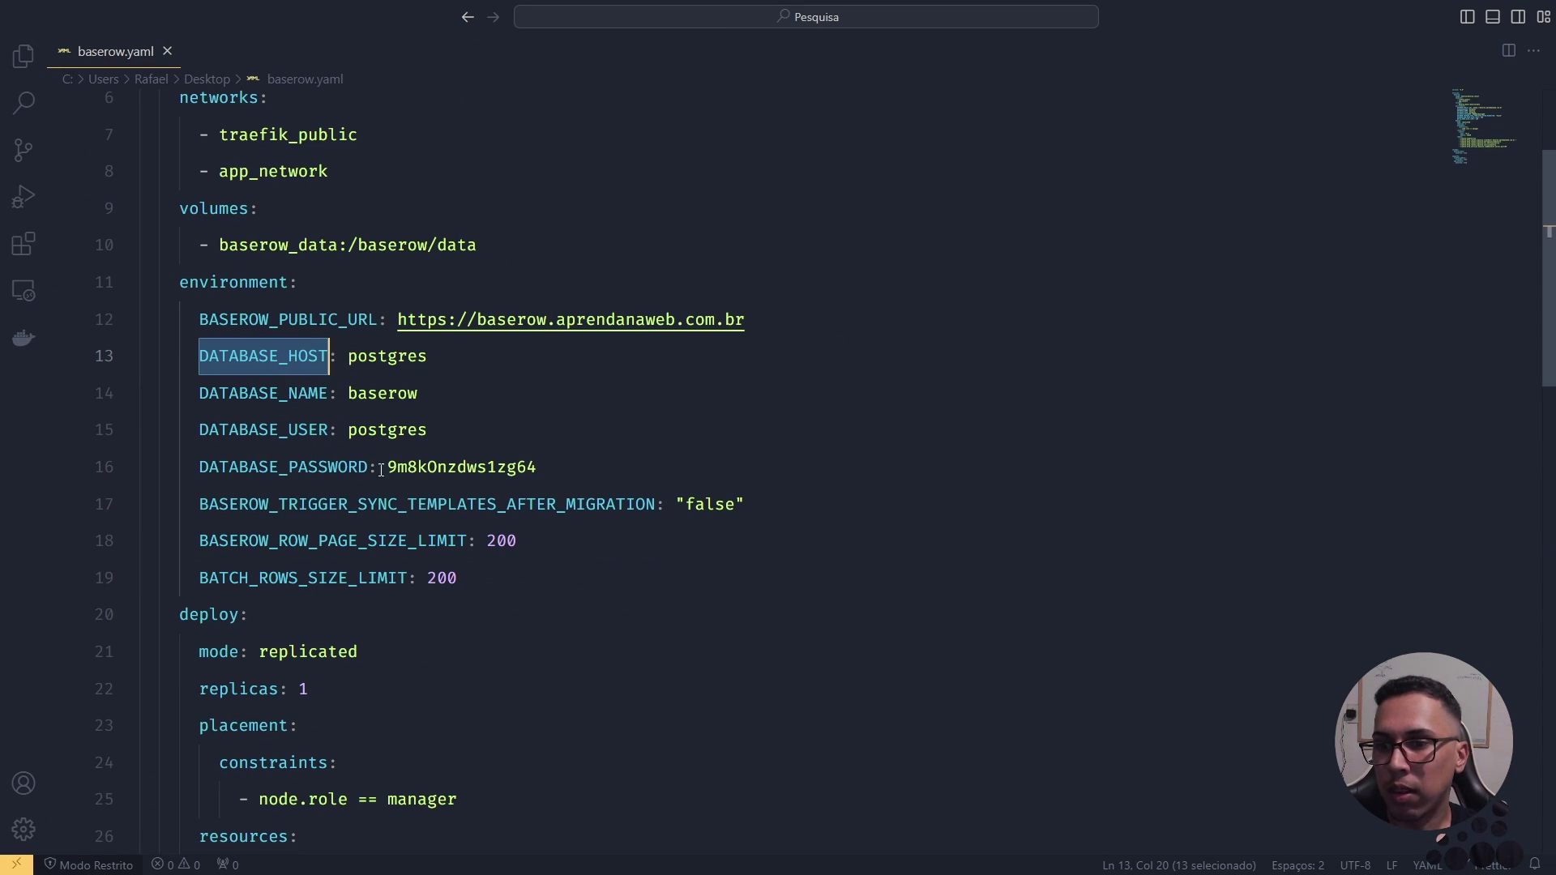
left_click_drag(538, 469, 201, 357)
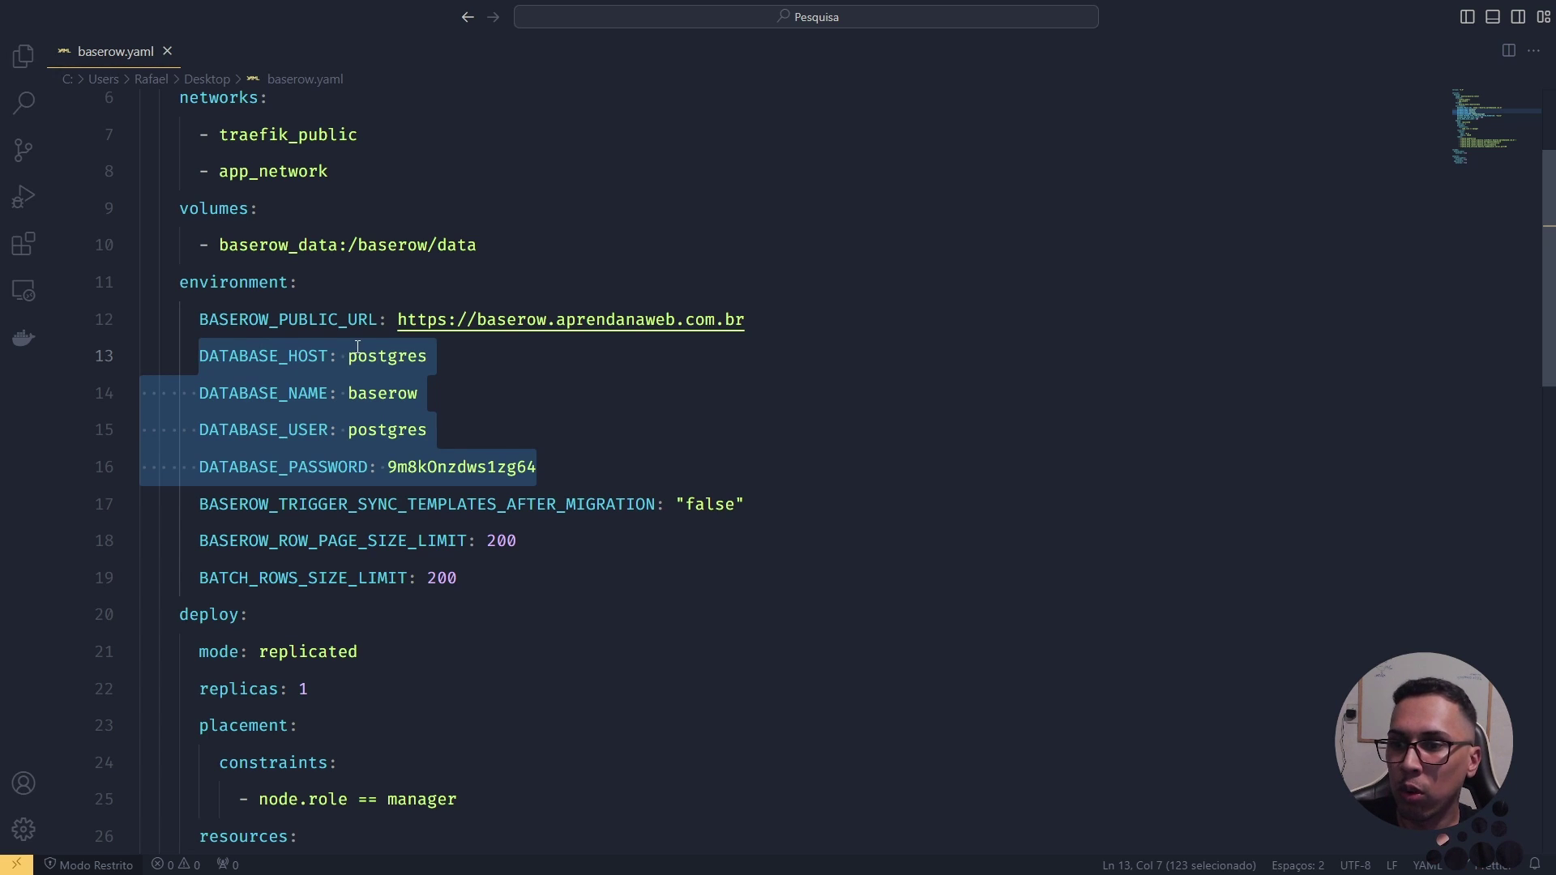
double_click(376, 357)
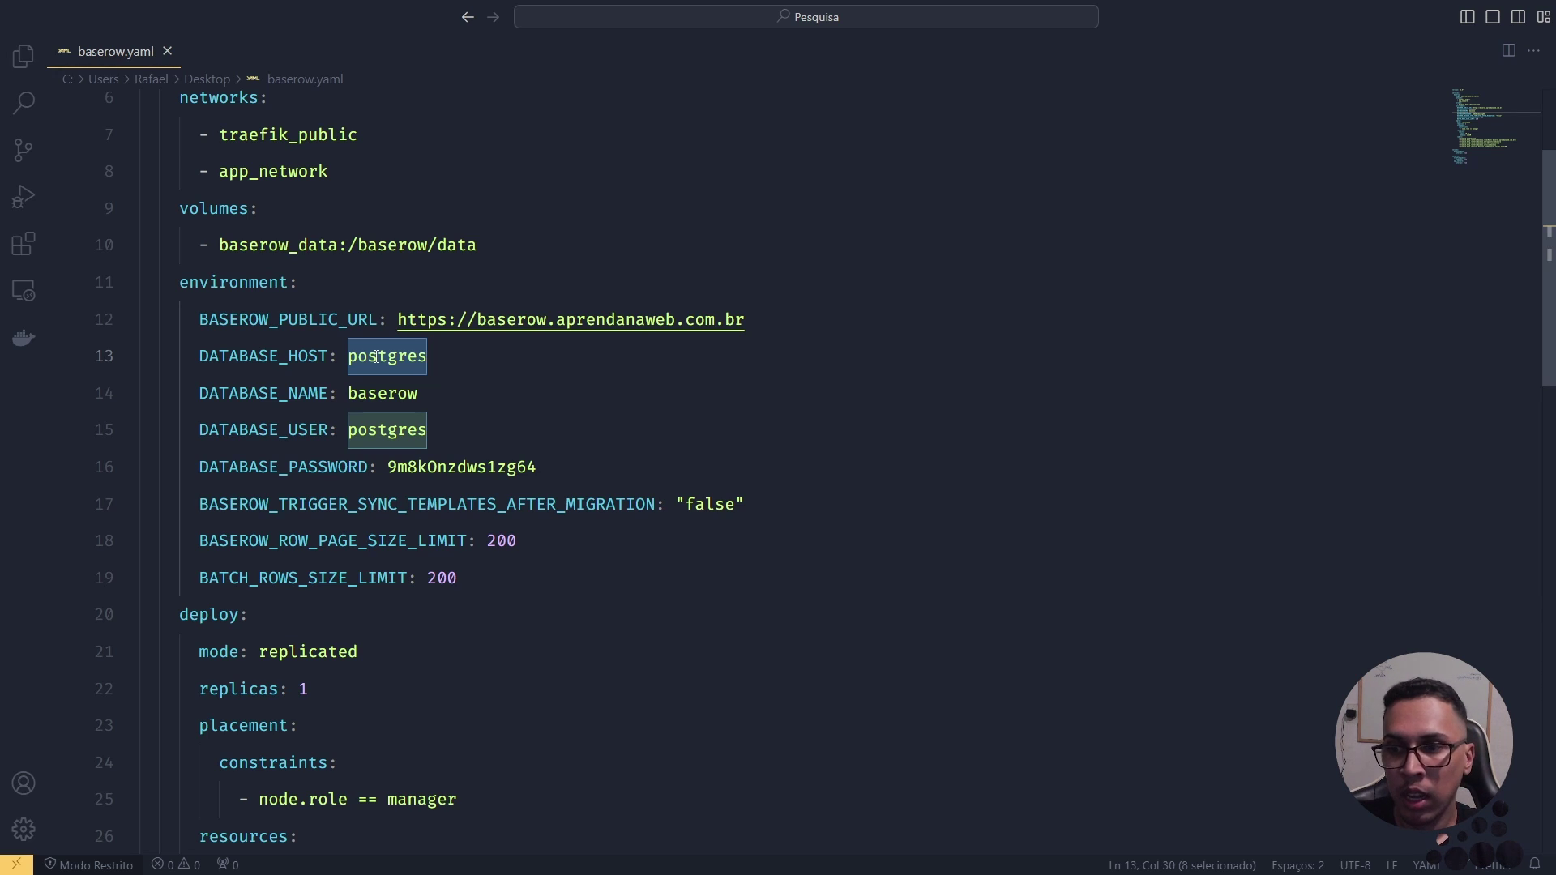
double_click(392, 390)
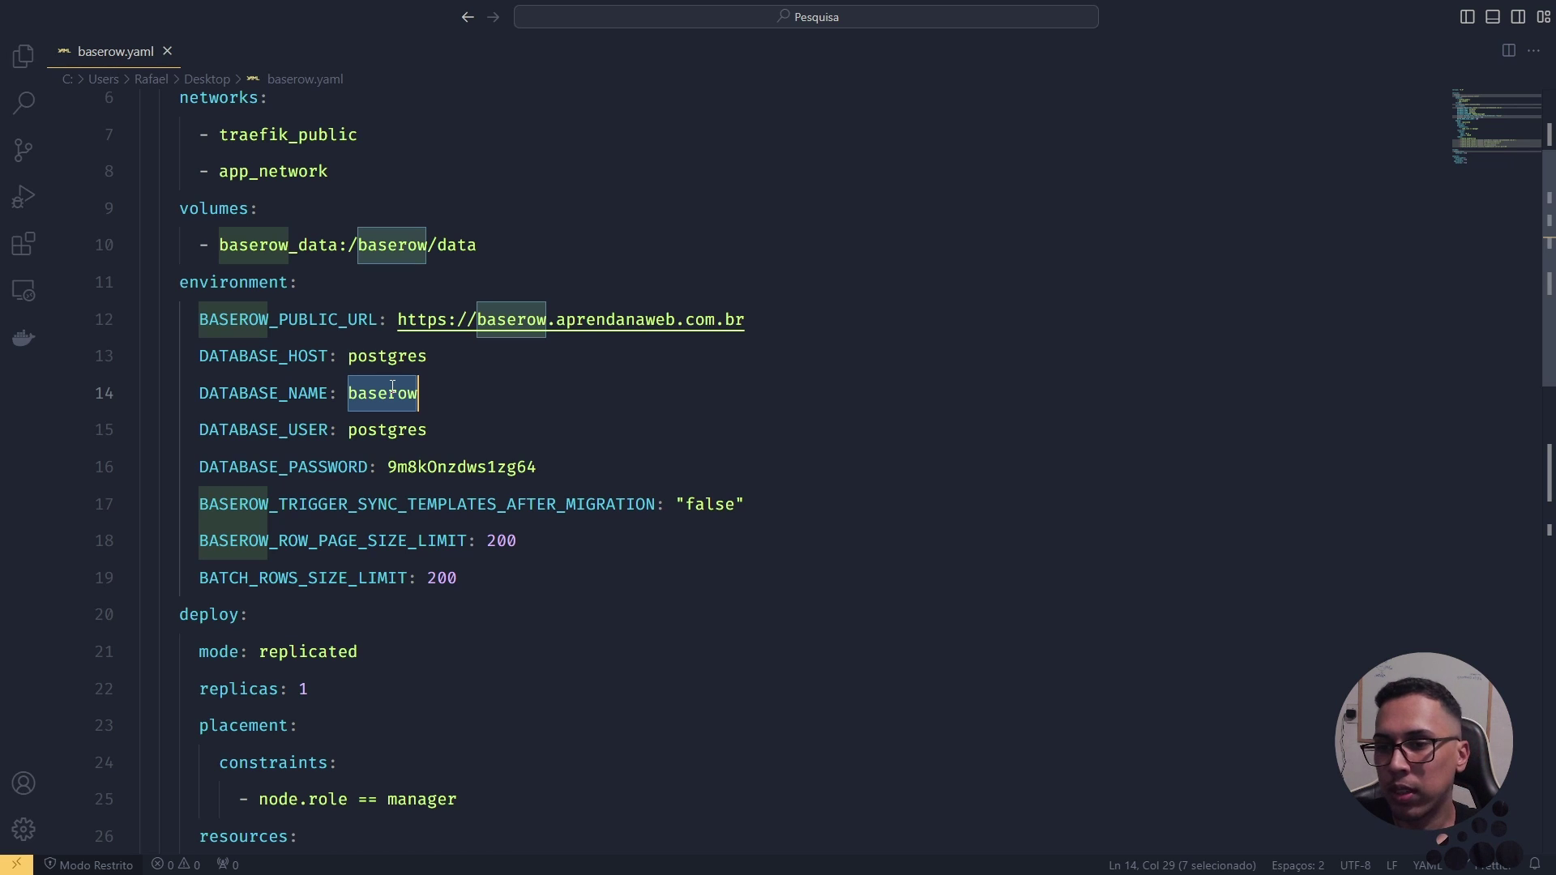
double_click(386, 430)
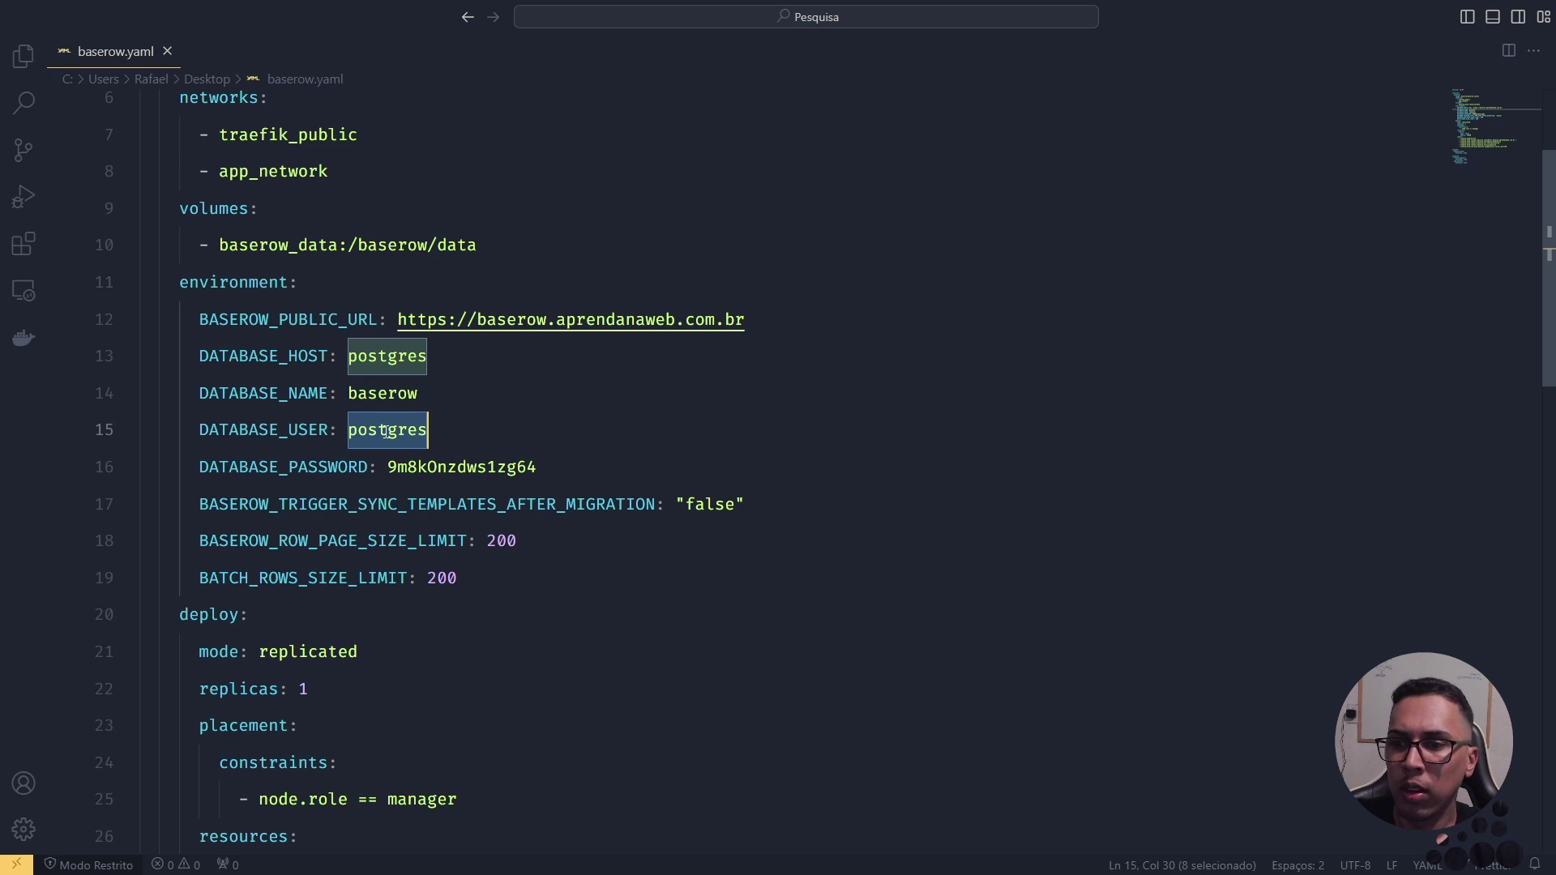
double_click(400, 434)
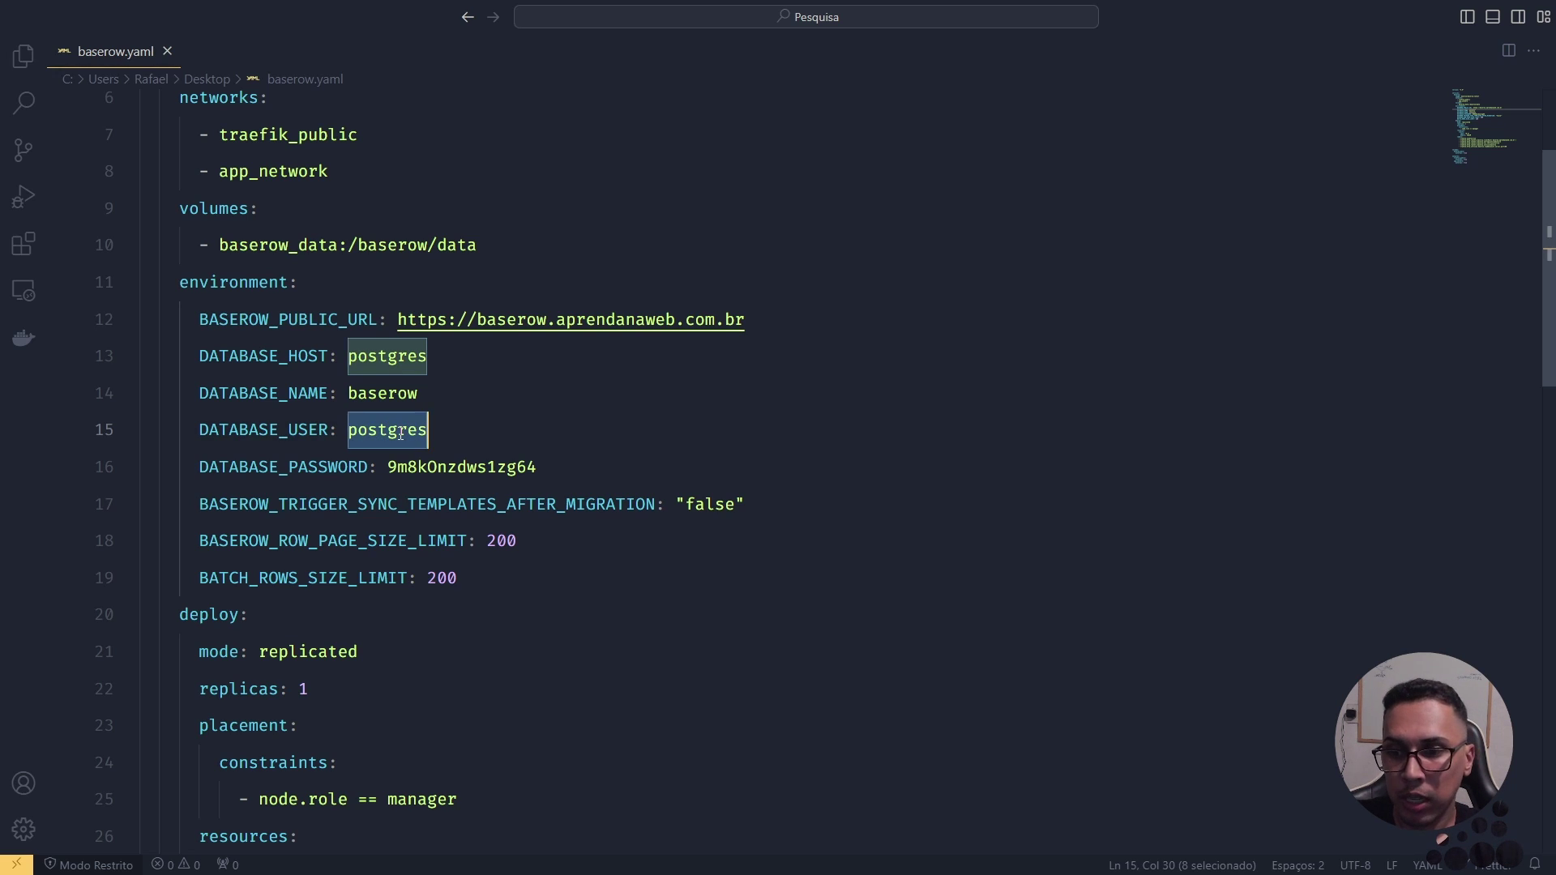
double_click(444, 470)
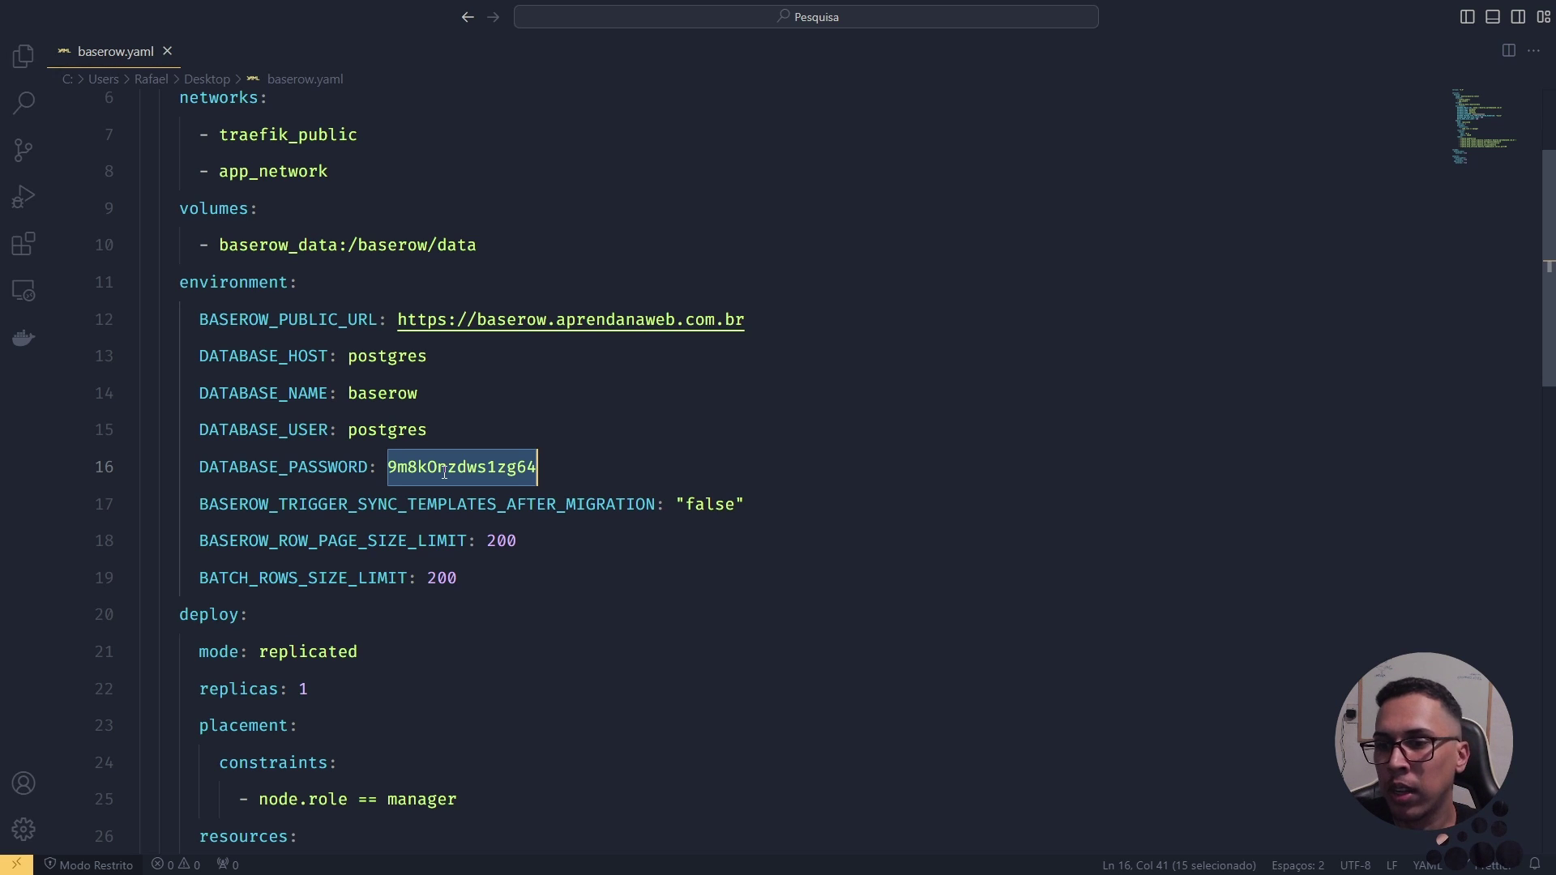
double_click(458, 504)
scroll(461, 500, "down", 1)
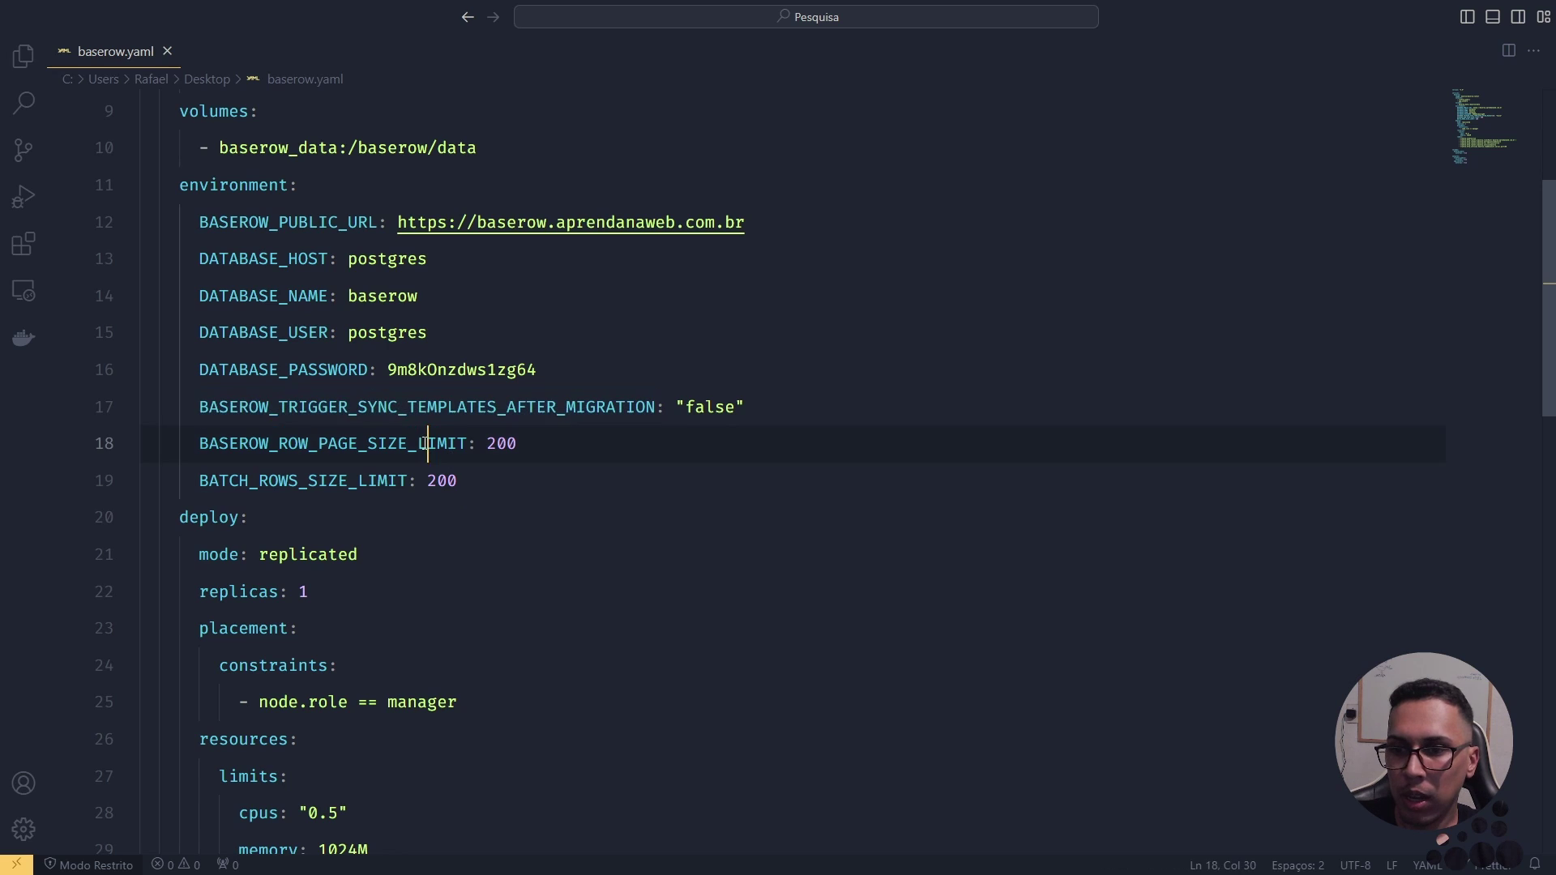
double_click(460, 444)
double_click(397, 481)
left_click(401, 444)
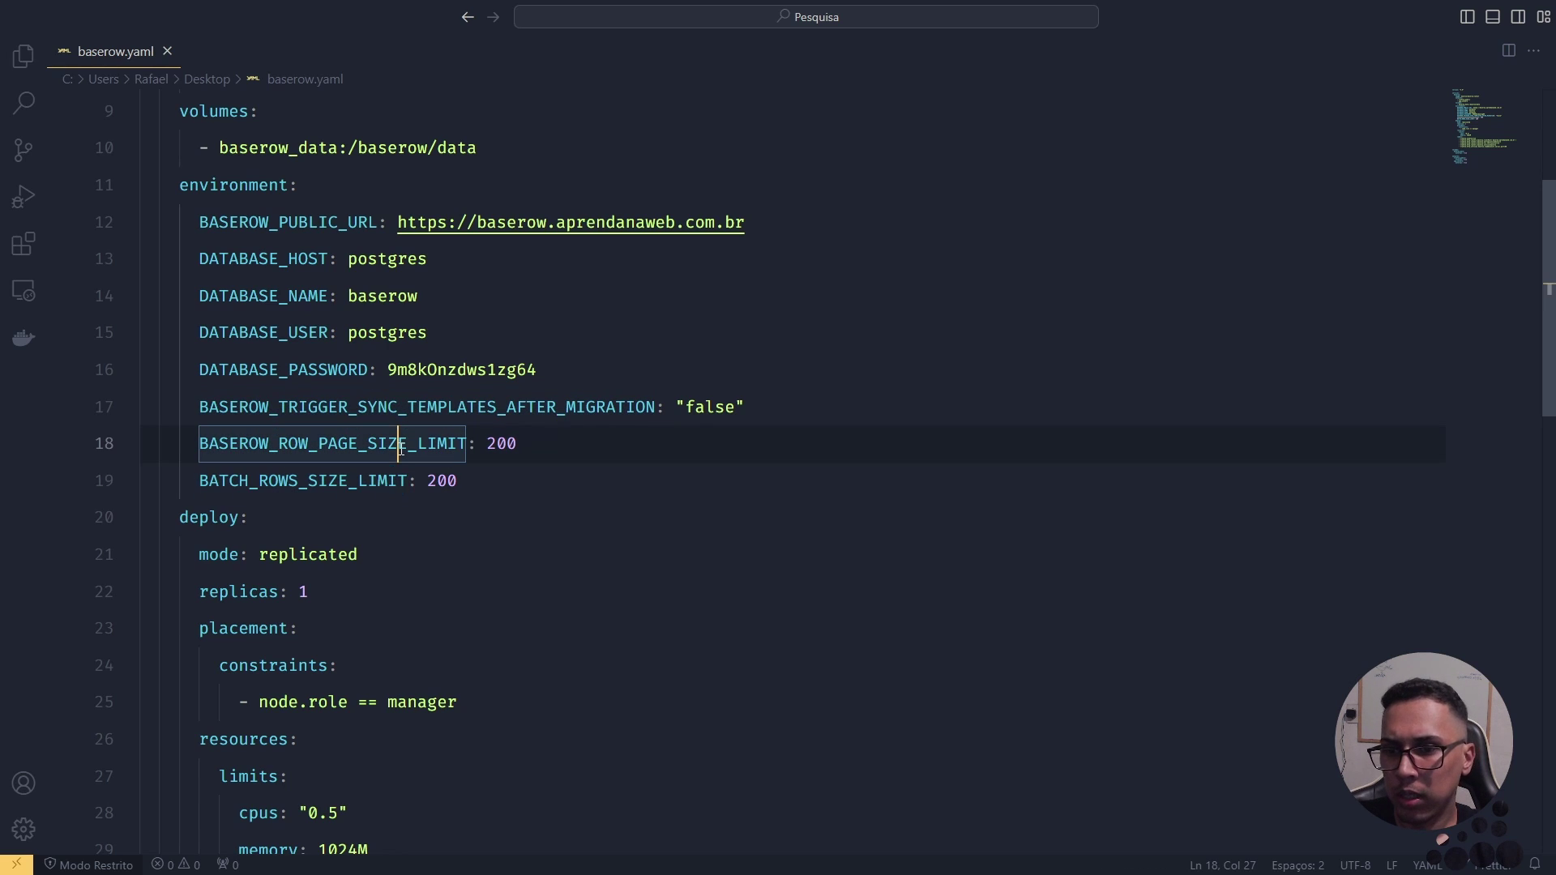
double_click(497, 443)
double_click(390, 402)
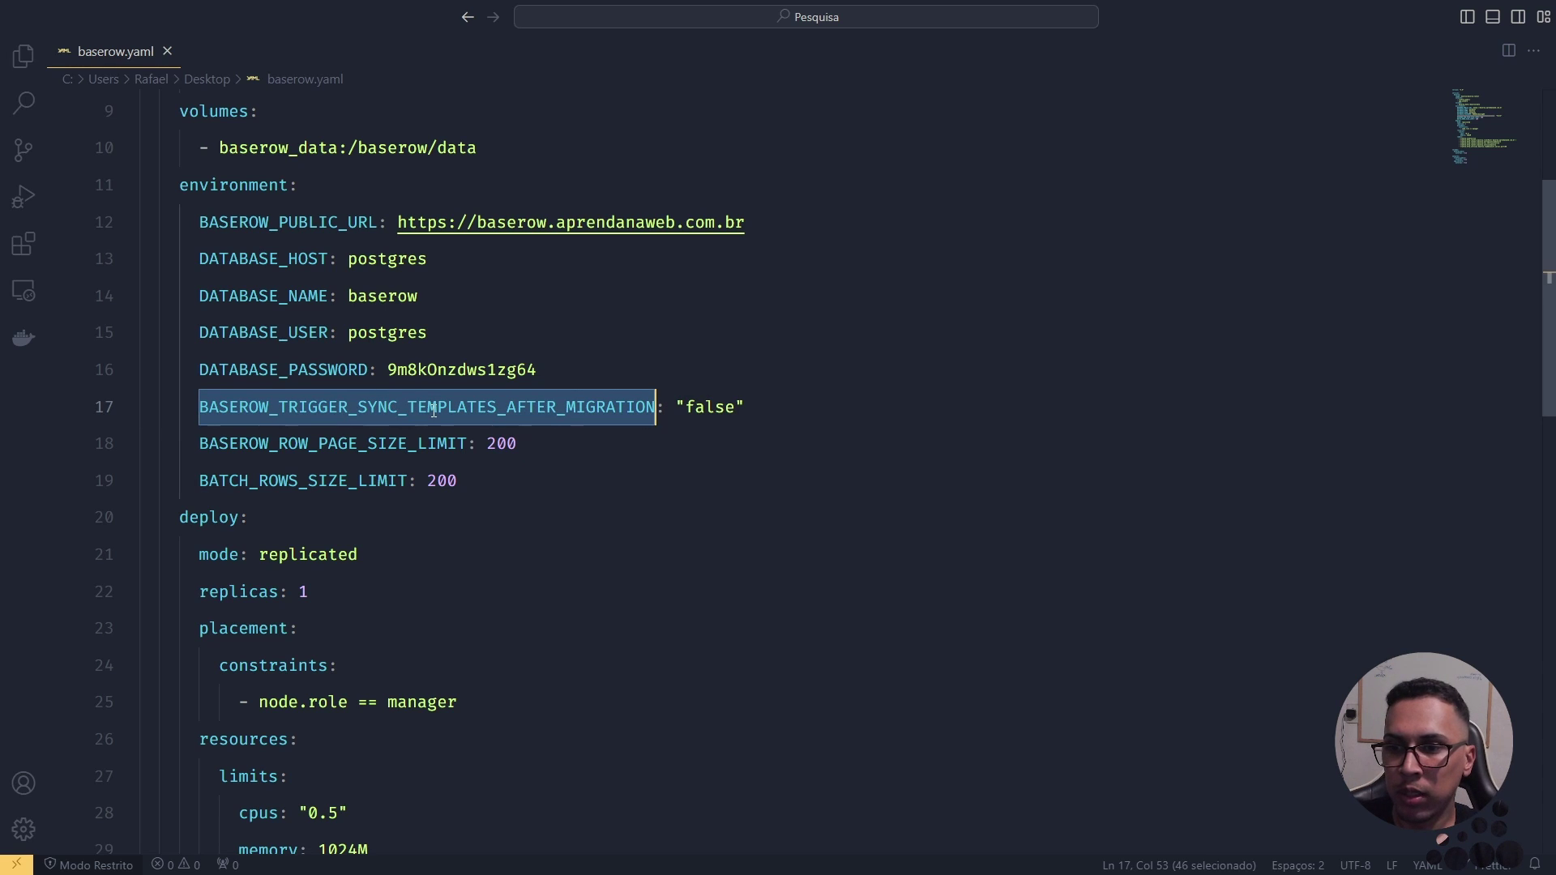
double_click(588, 409)
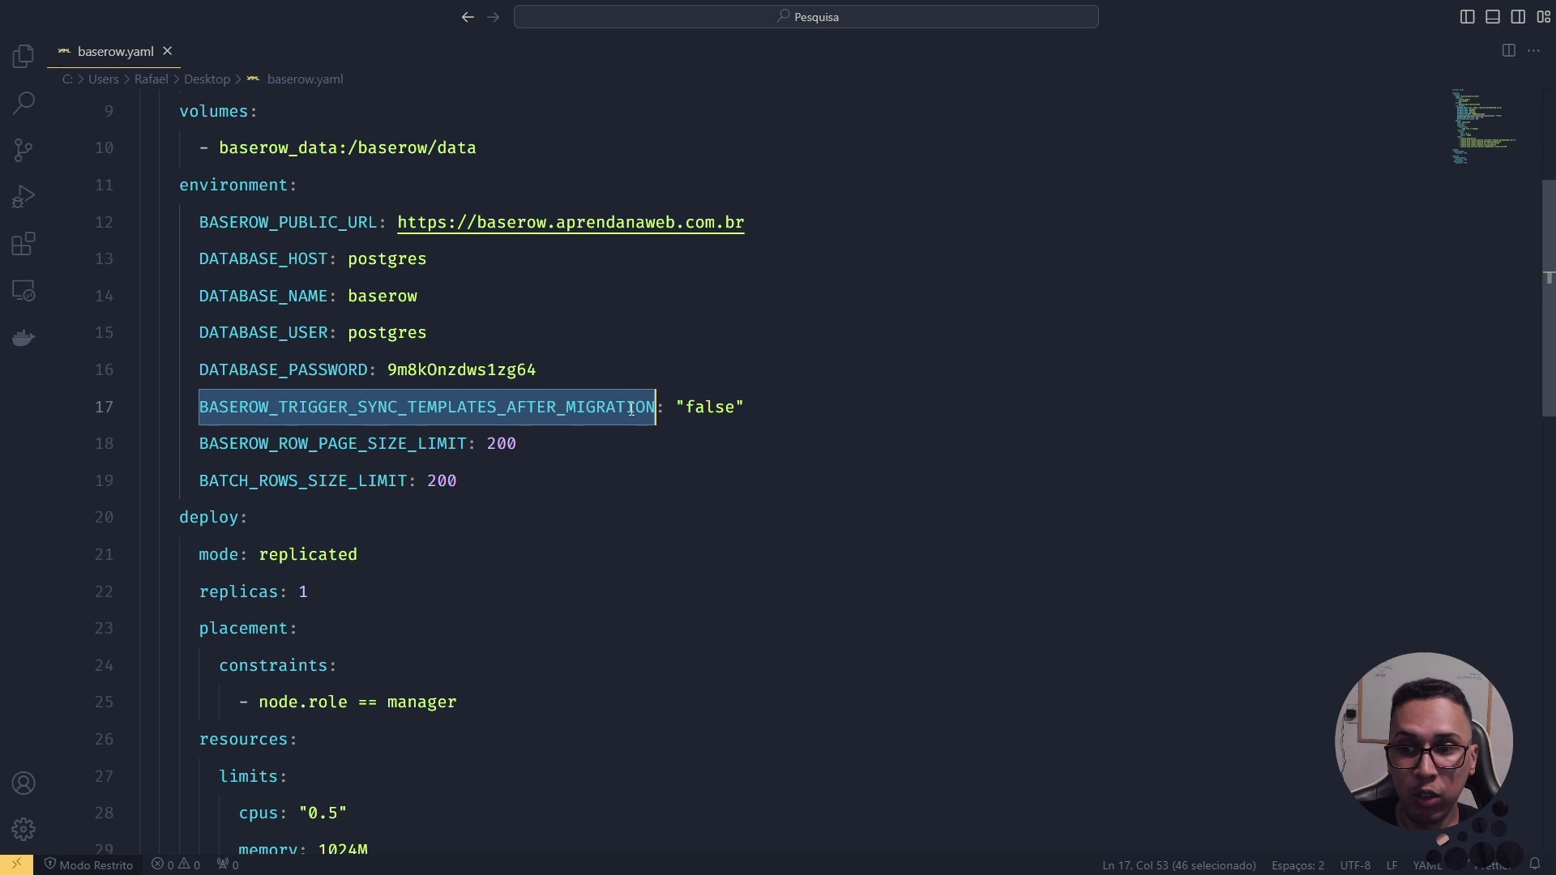
double_click(719, 402)
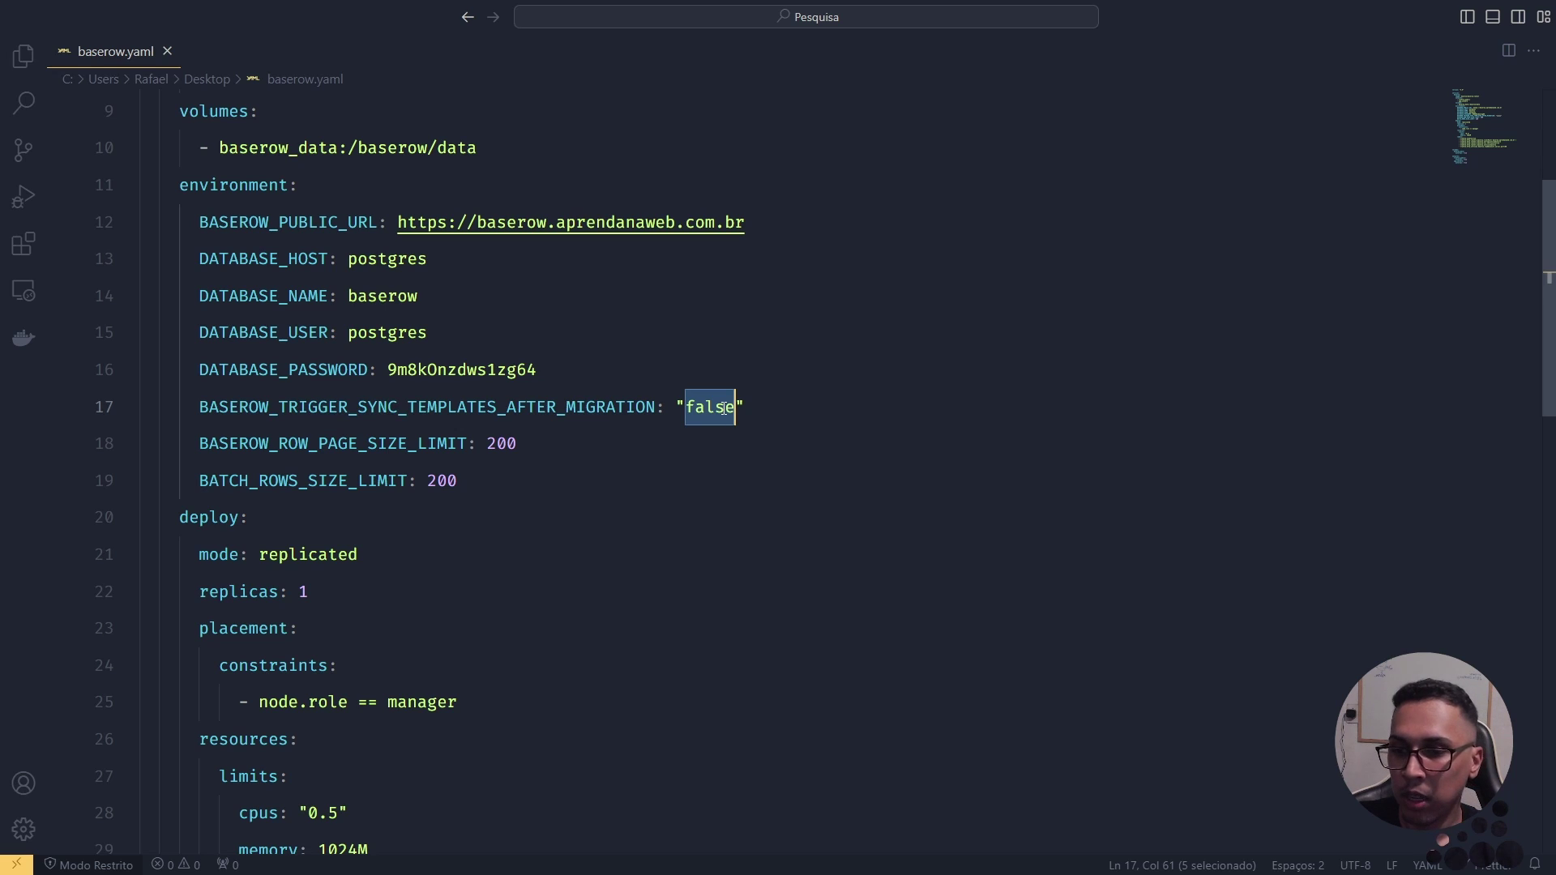
left_click(490, 447)
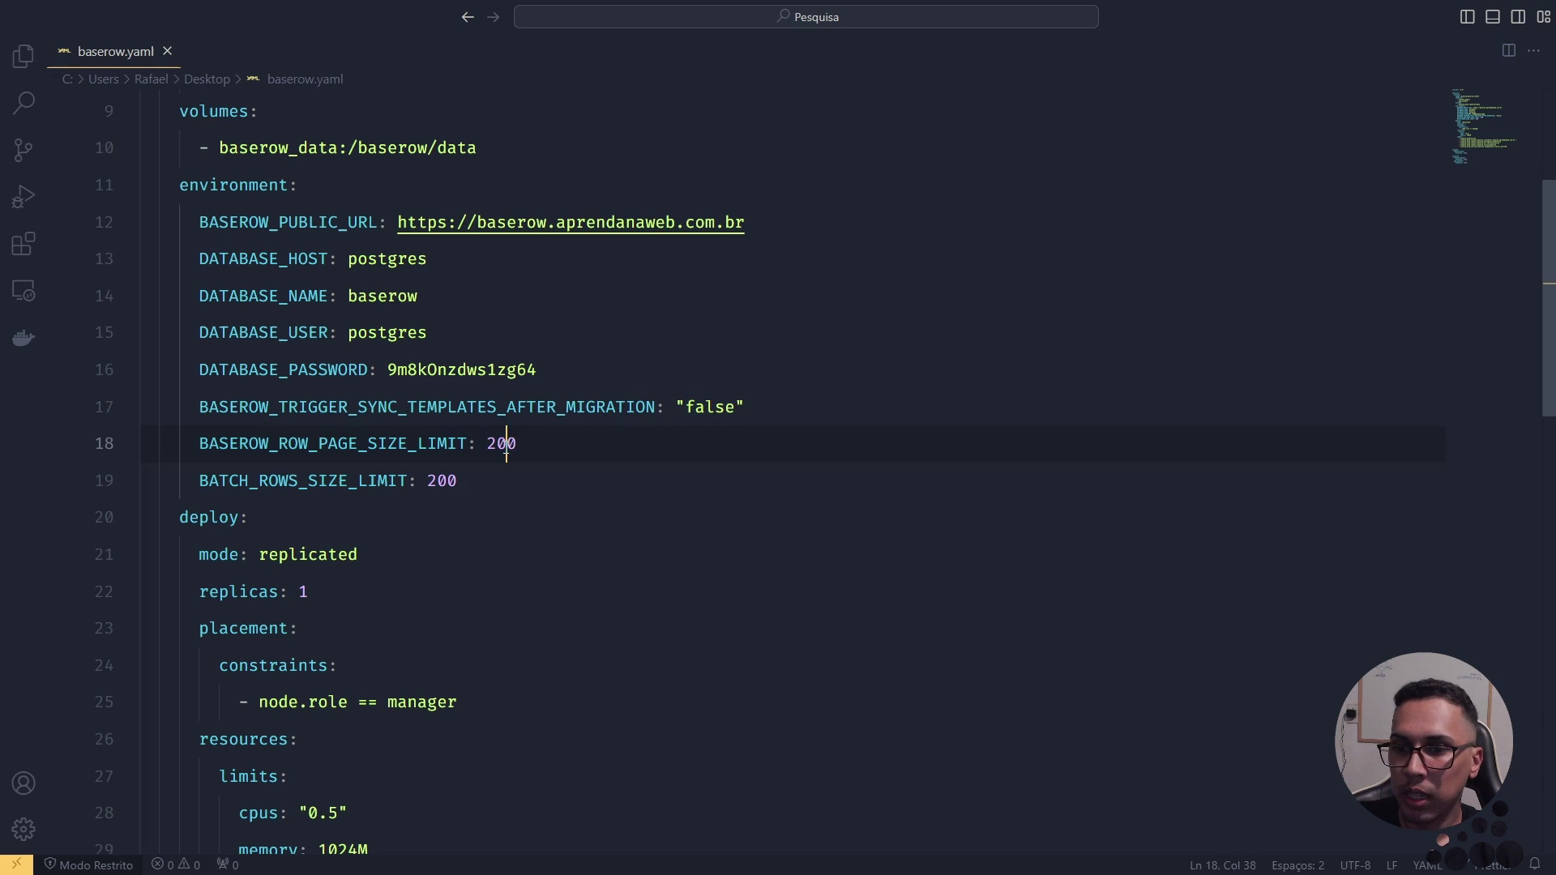
double_click(431, 484)
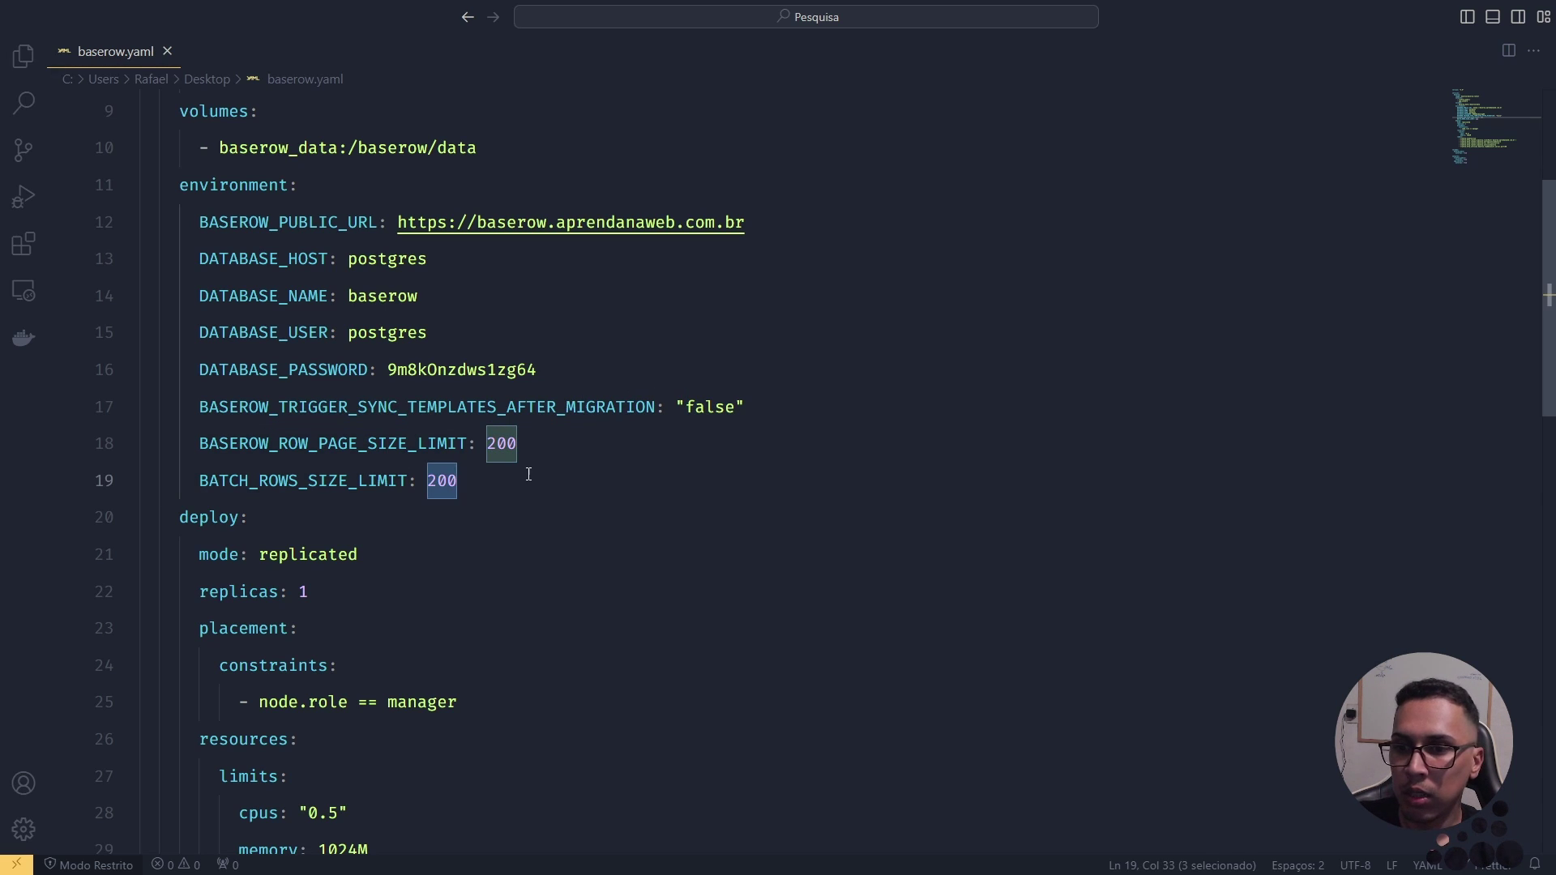
double_click(506, 442)
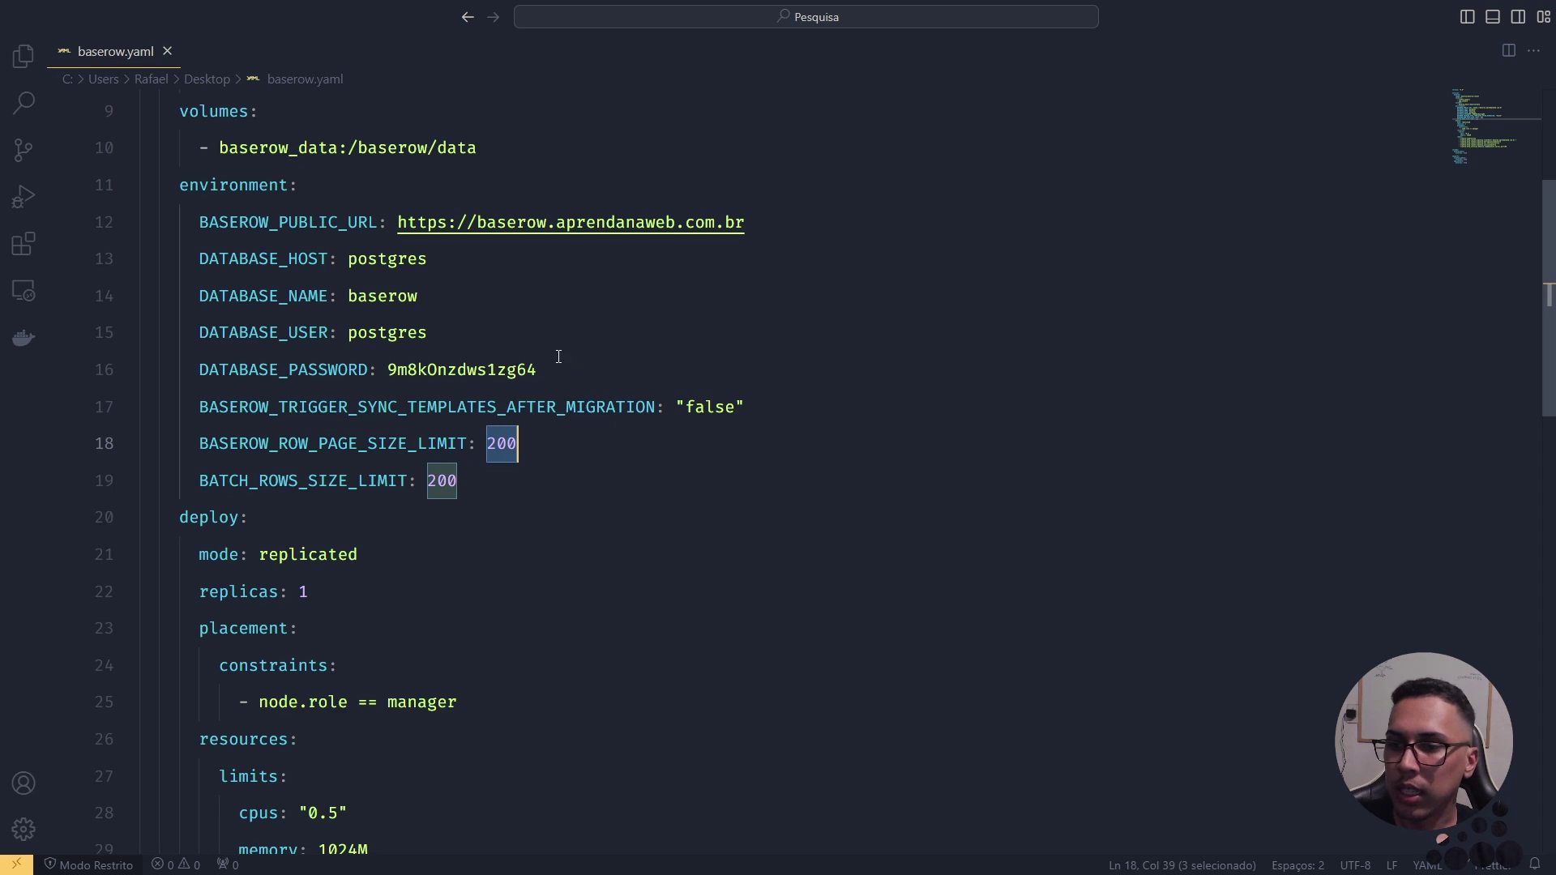
scroll(478, 341, "down", 2)
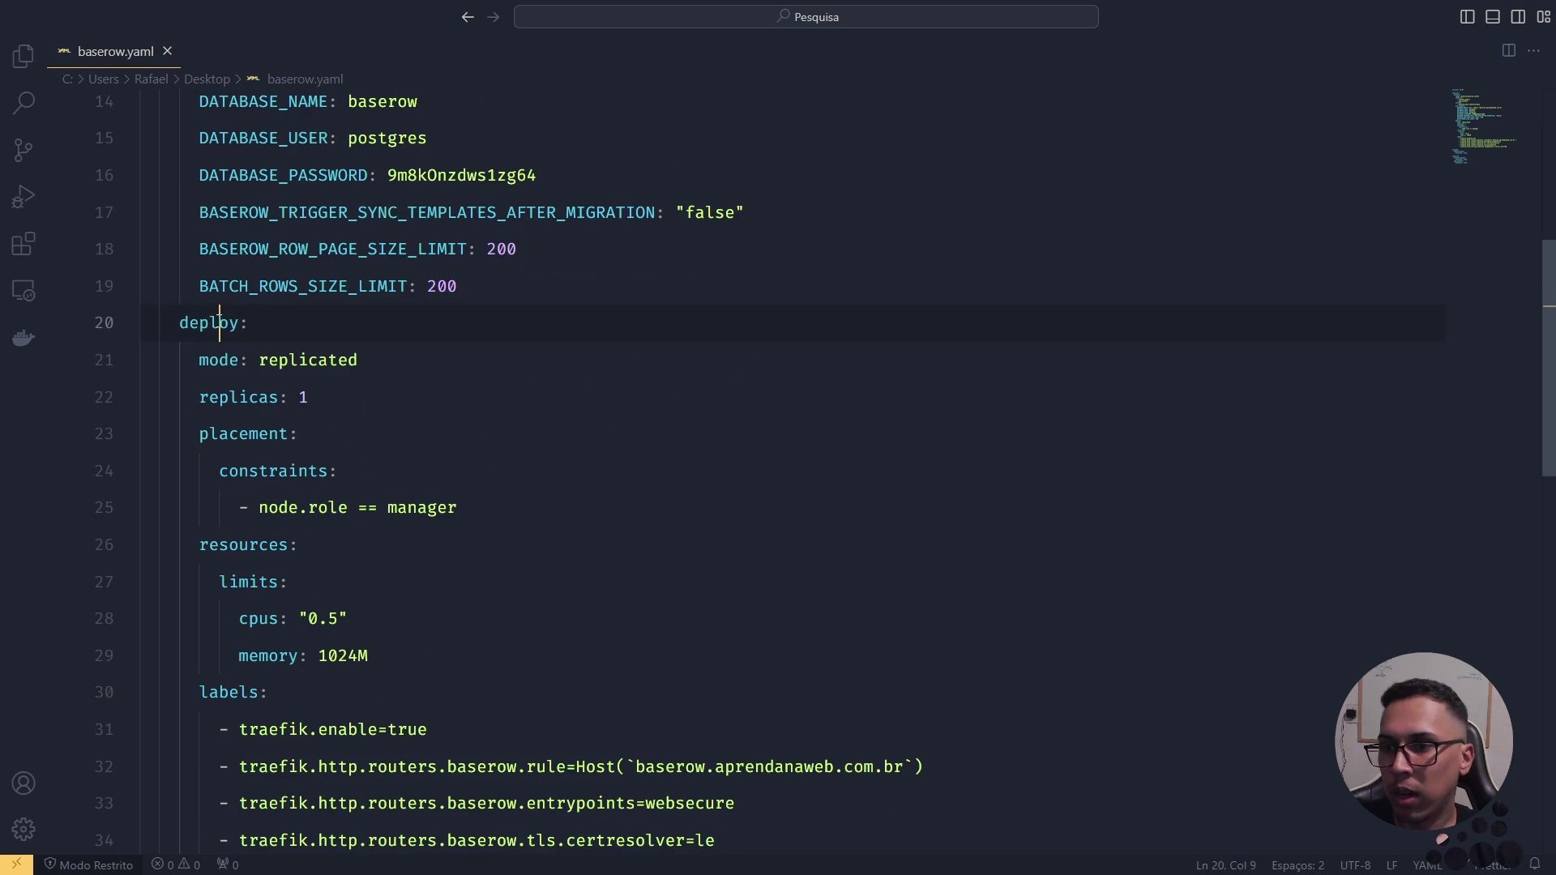
double_click(223, 327)
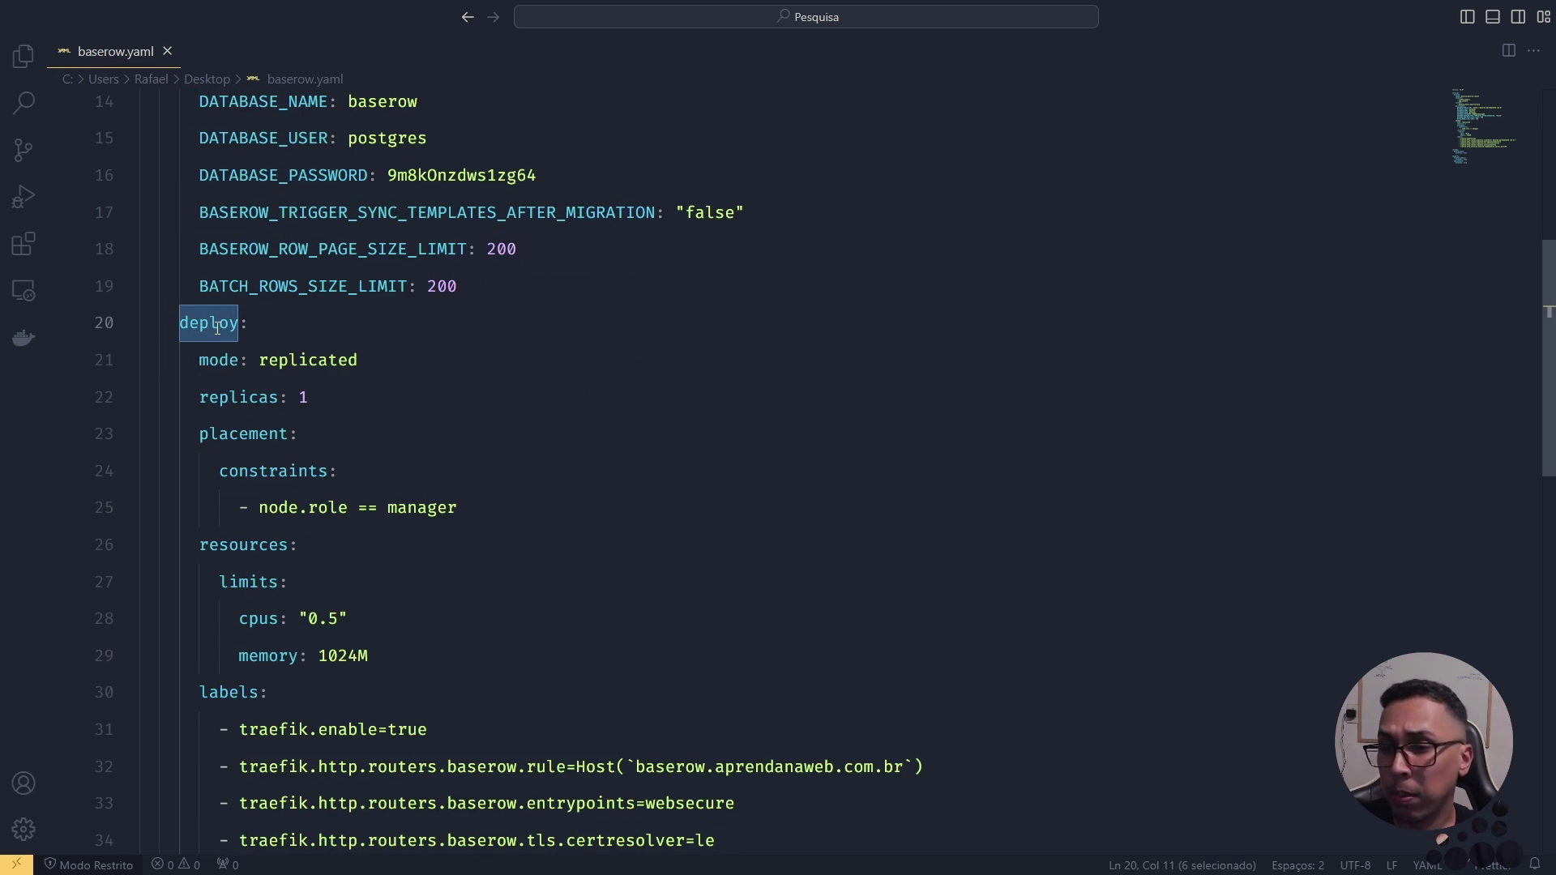
left_click_drag(198, 360, 365, 357)
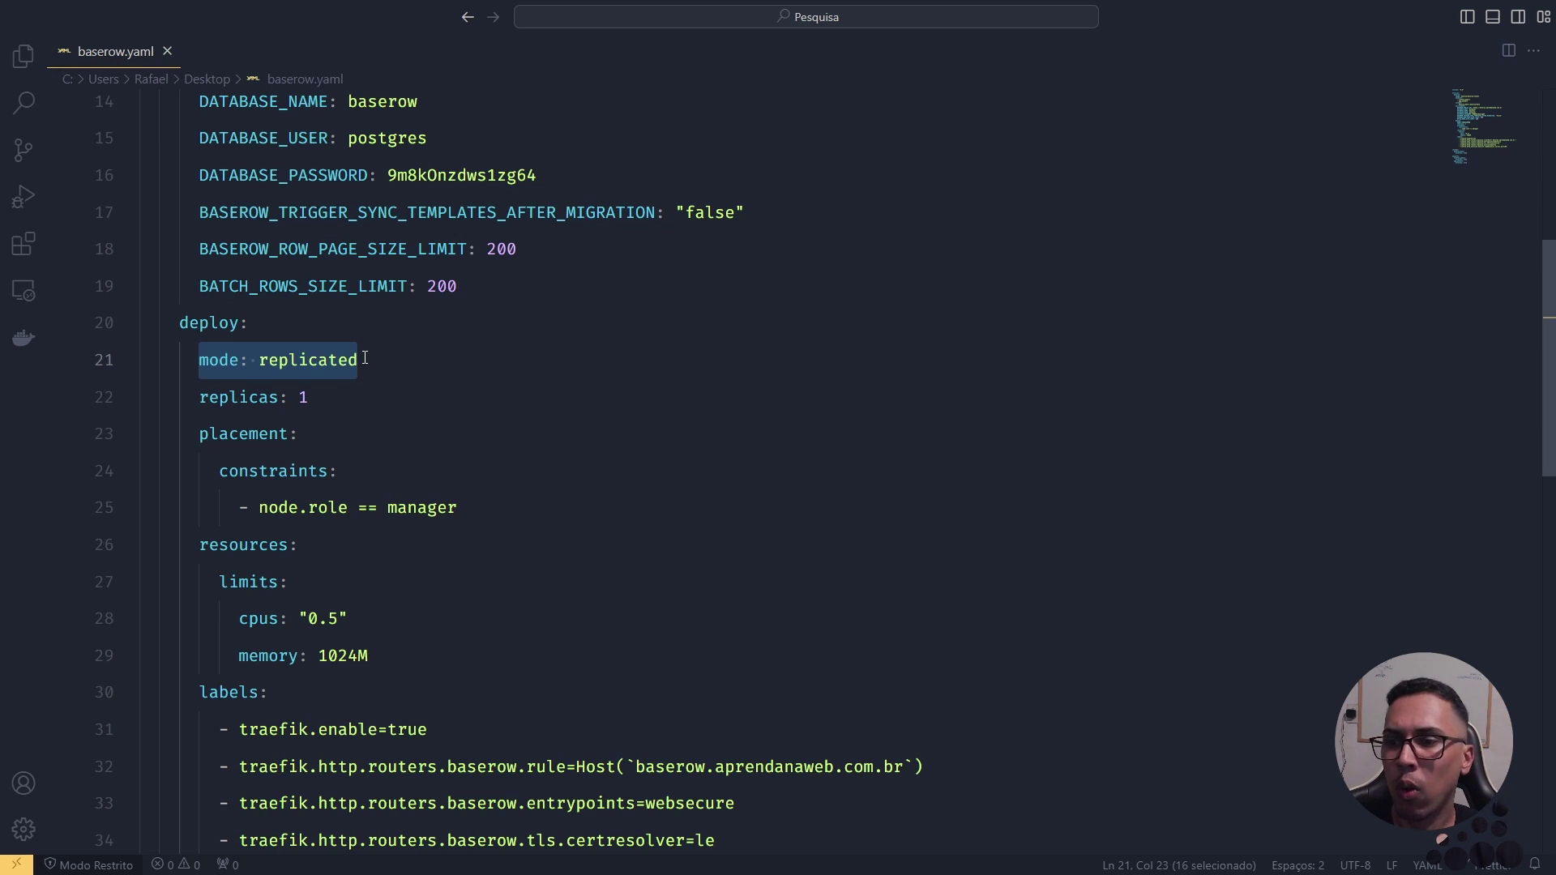
left_click(255, 399)
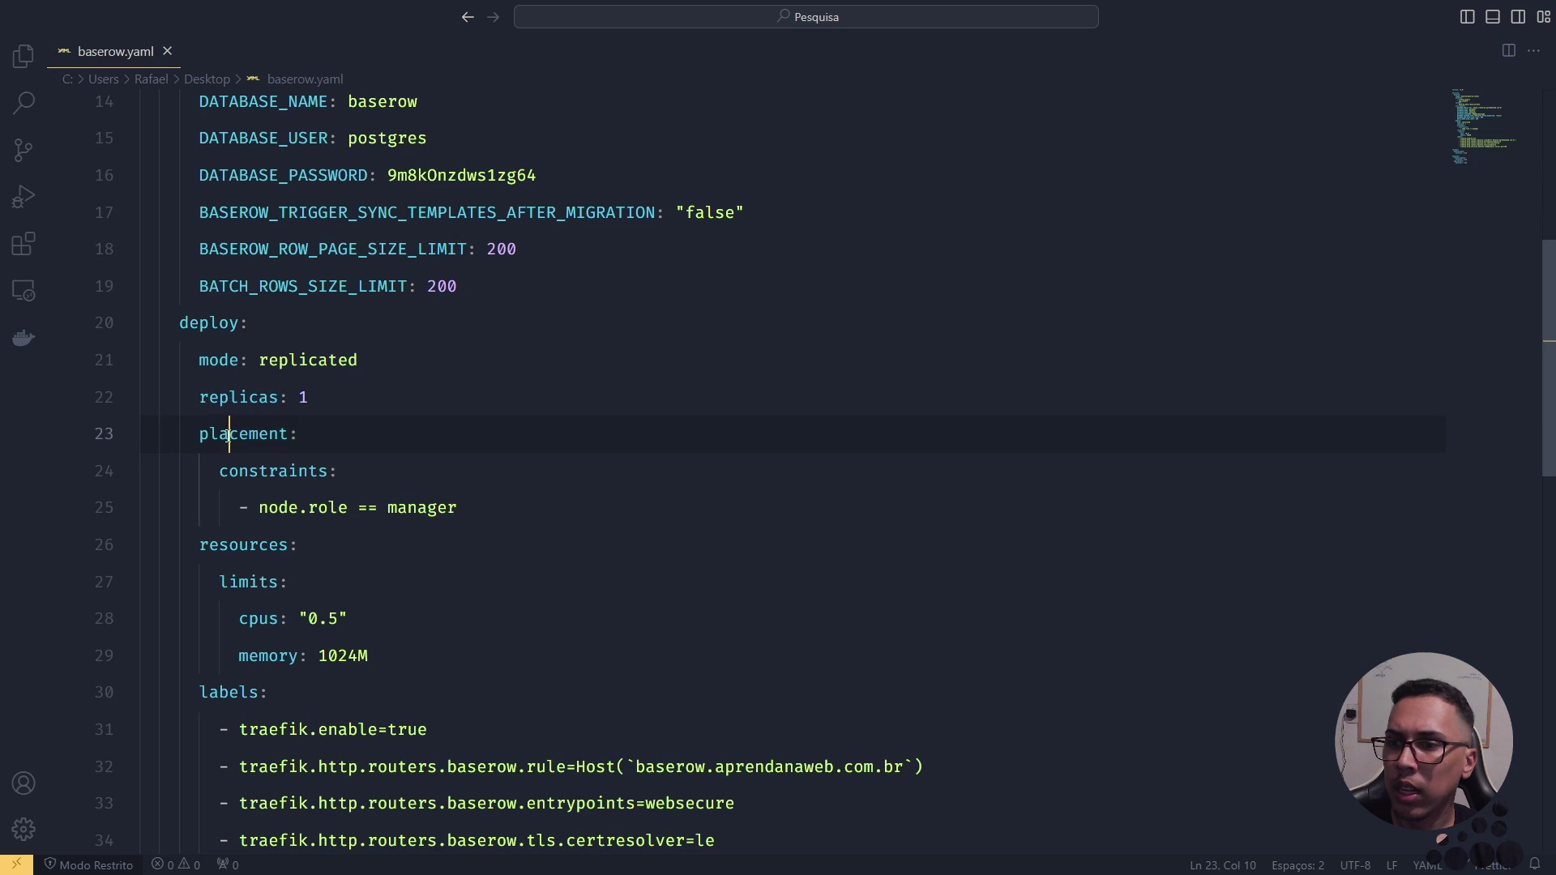
double_click(257, 436)
double_click(288, 479)
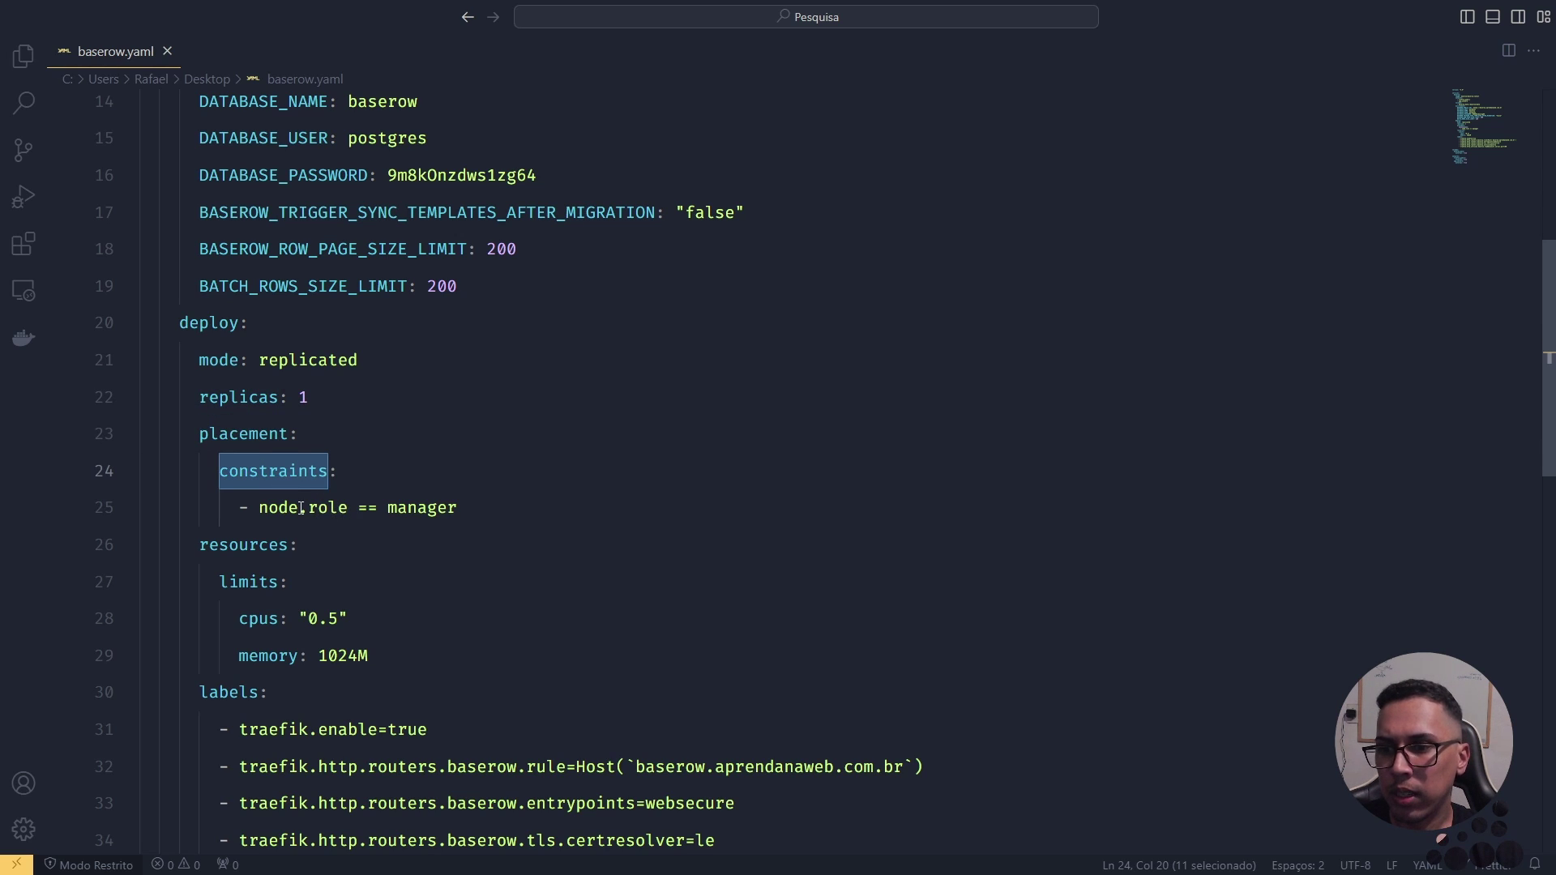
double_click(418, 508)
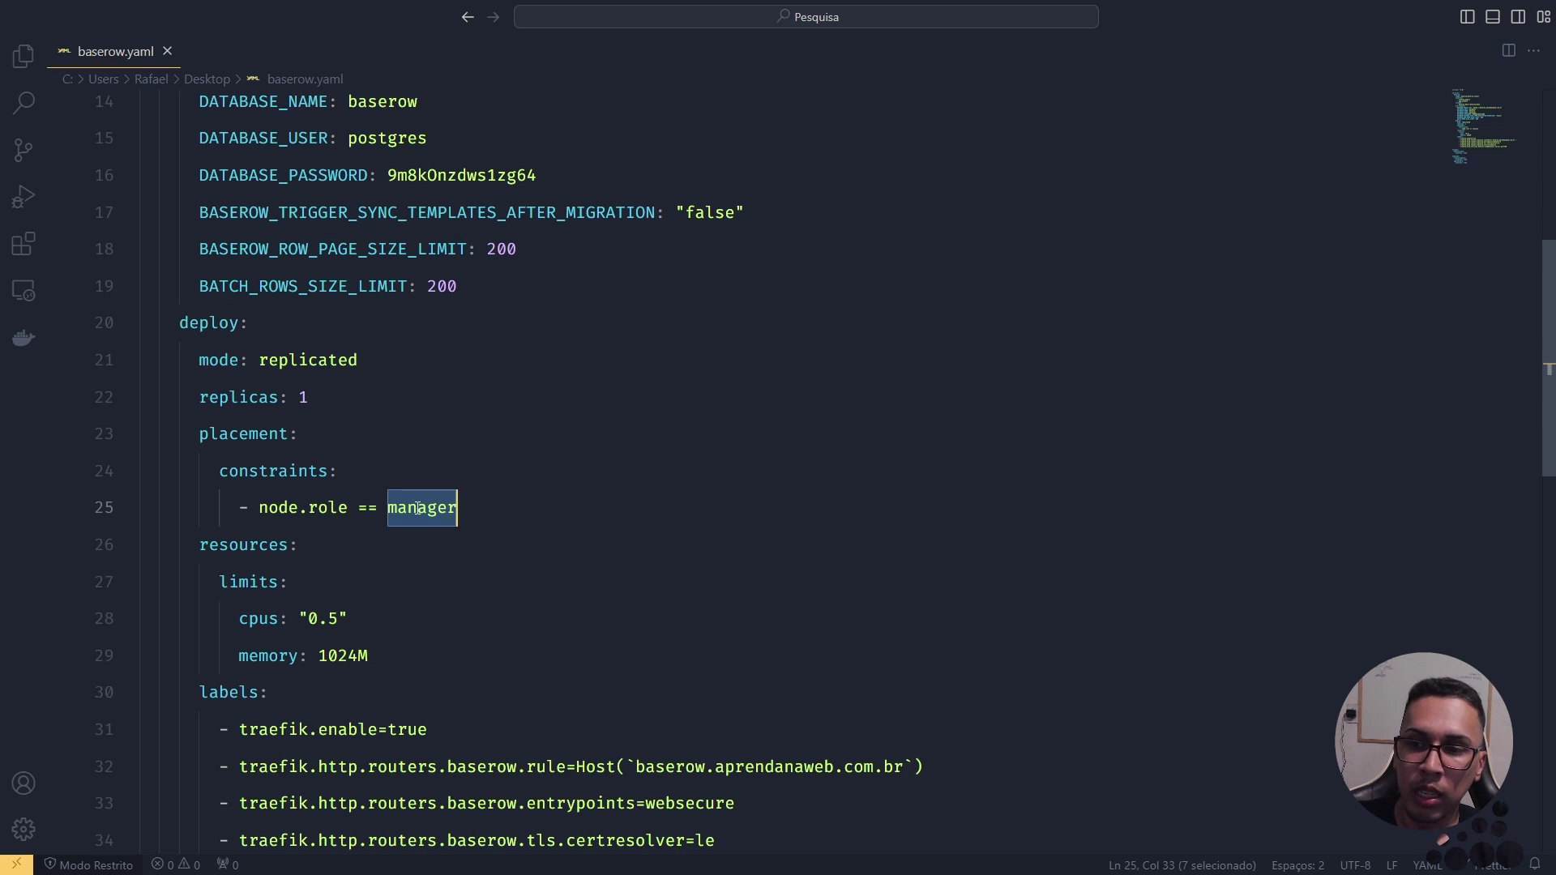
left_click_drag(200, 545, 289, 545)
scroll(260, 486, "down", 2)
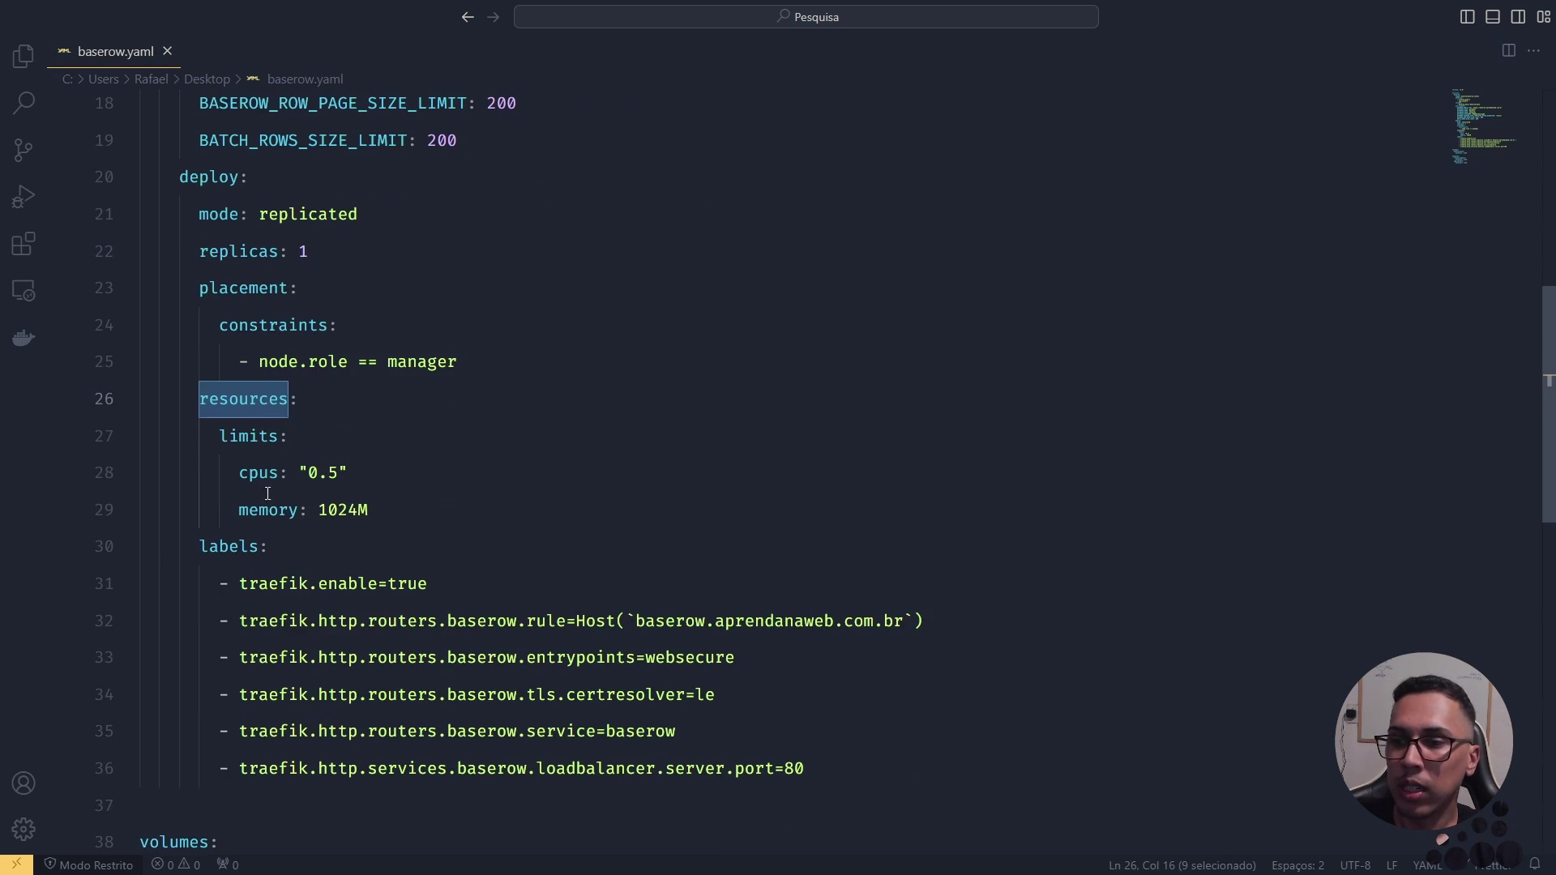
left_click(263, 442)
double_click(263, 438)
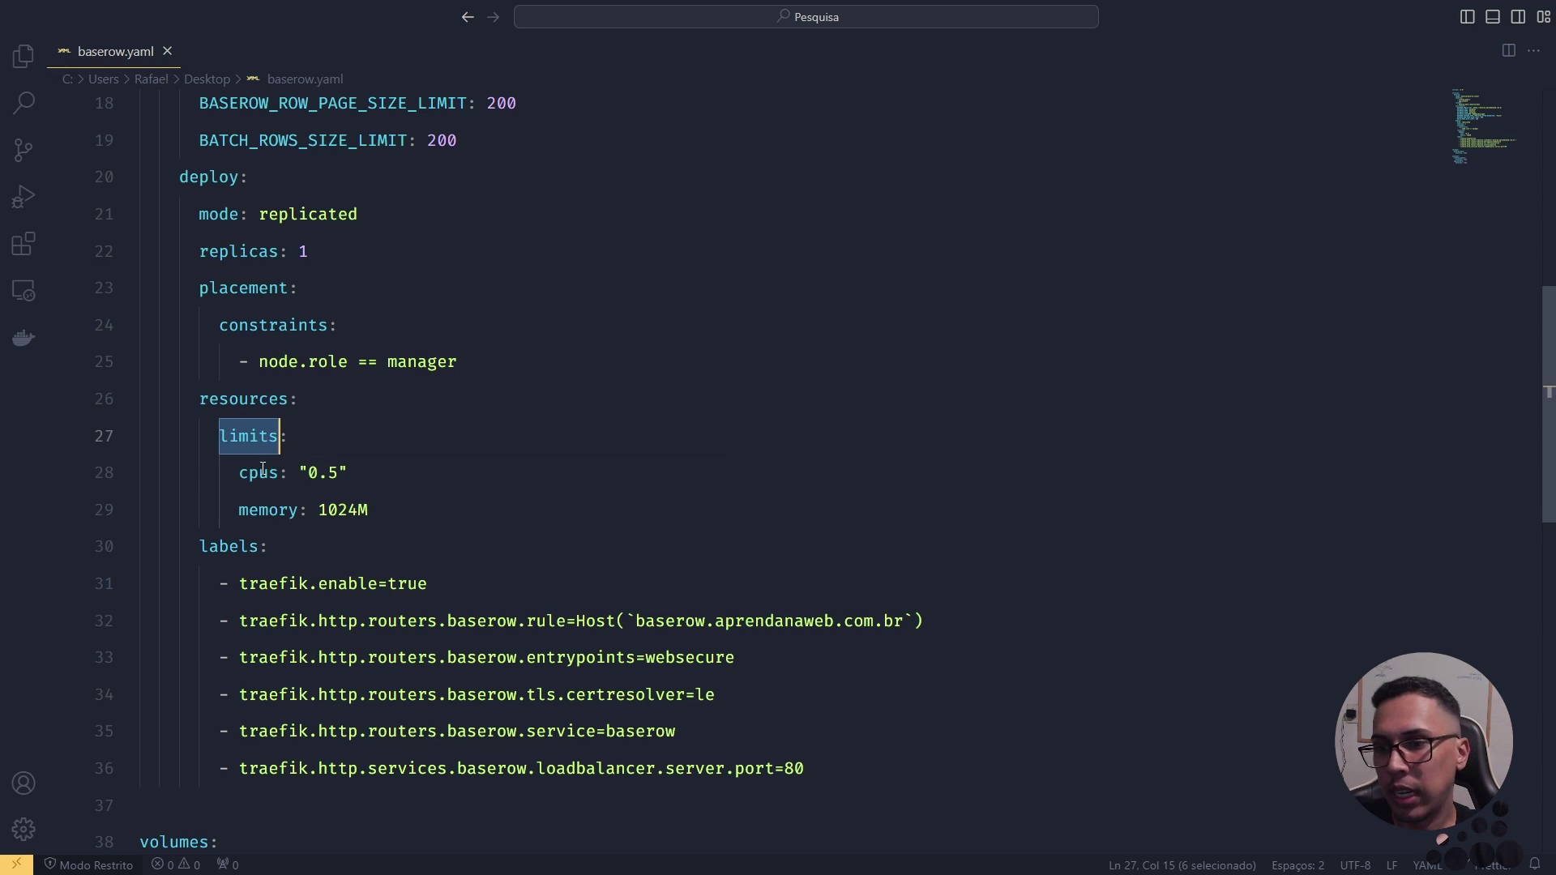
double_click(261, 474)
double_click(264, 507)
double_click(263, 477)
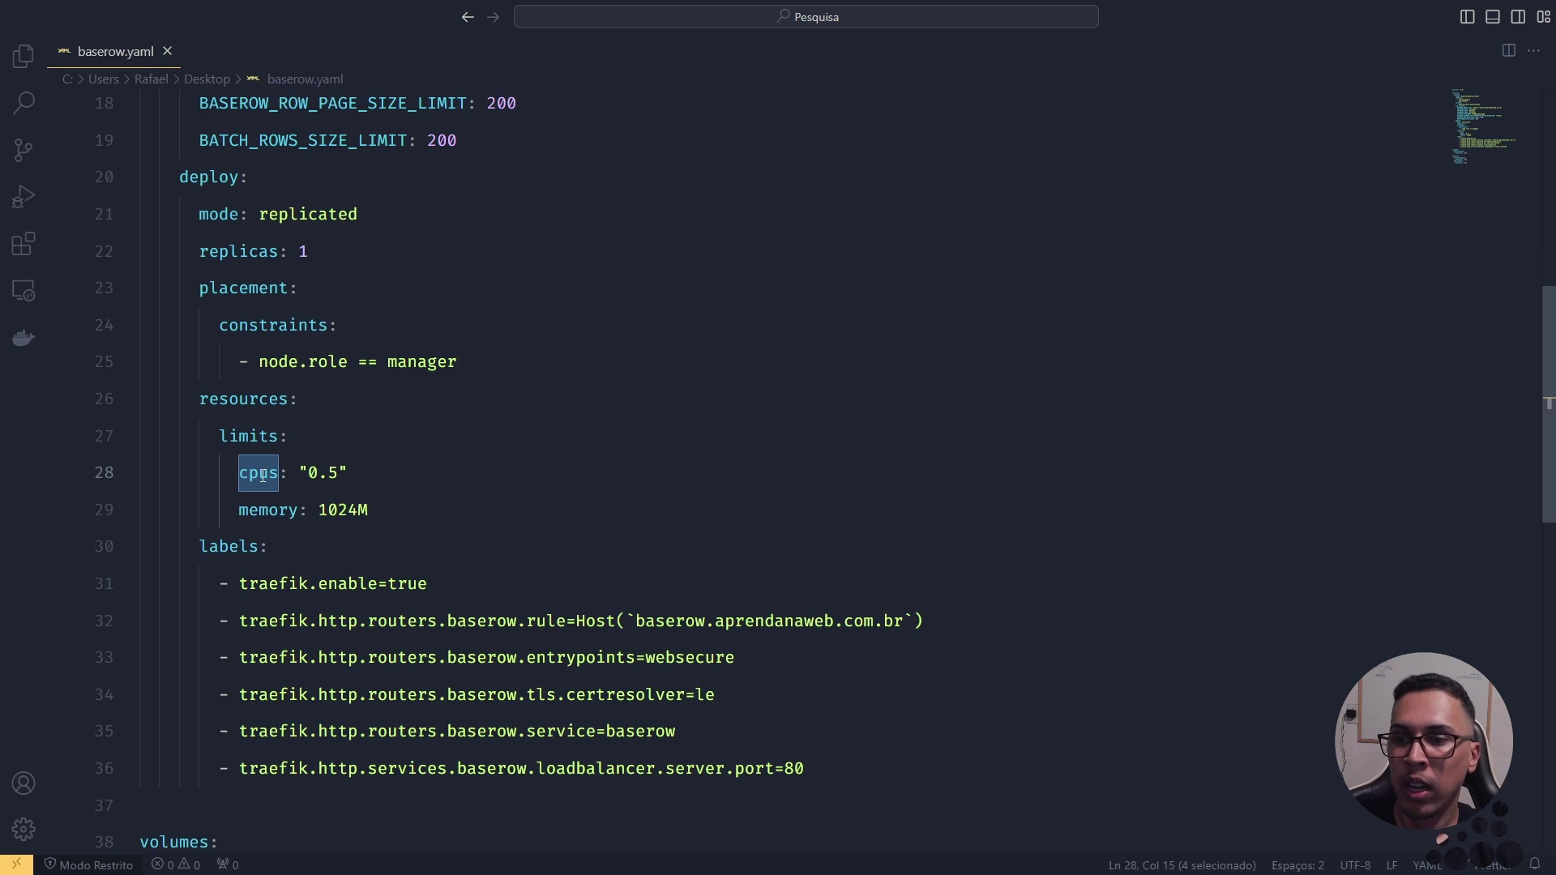
double_click(279, 510)
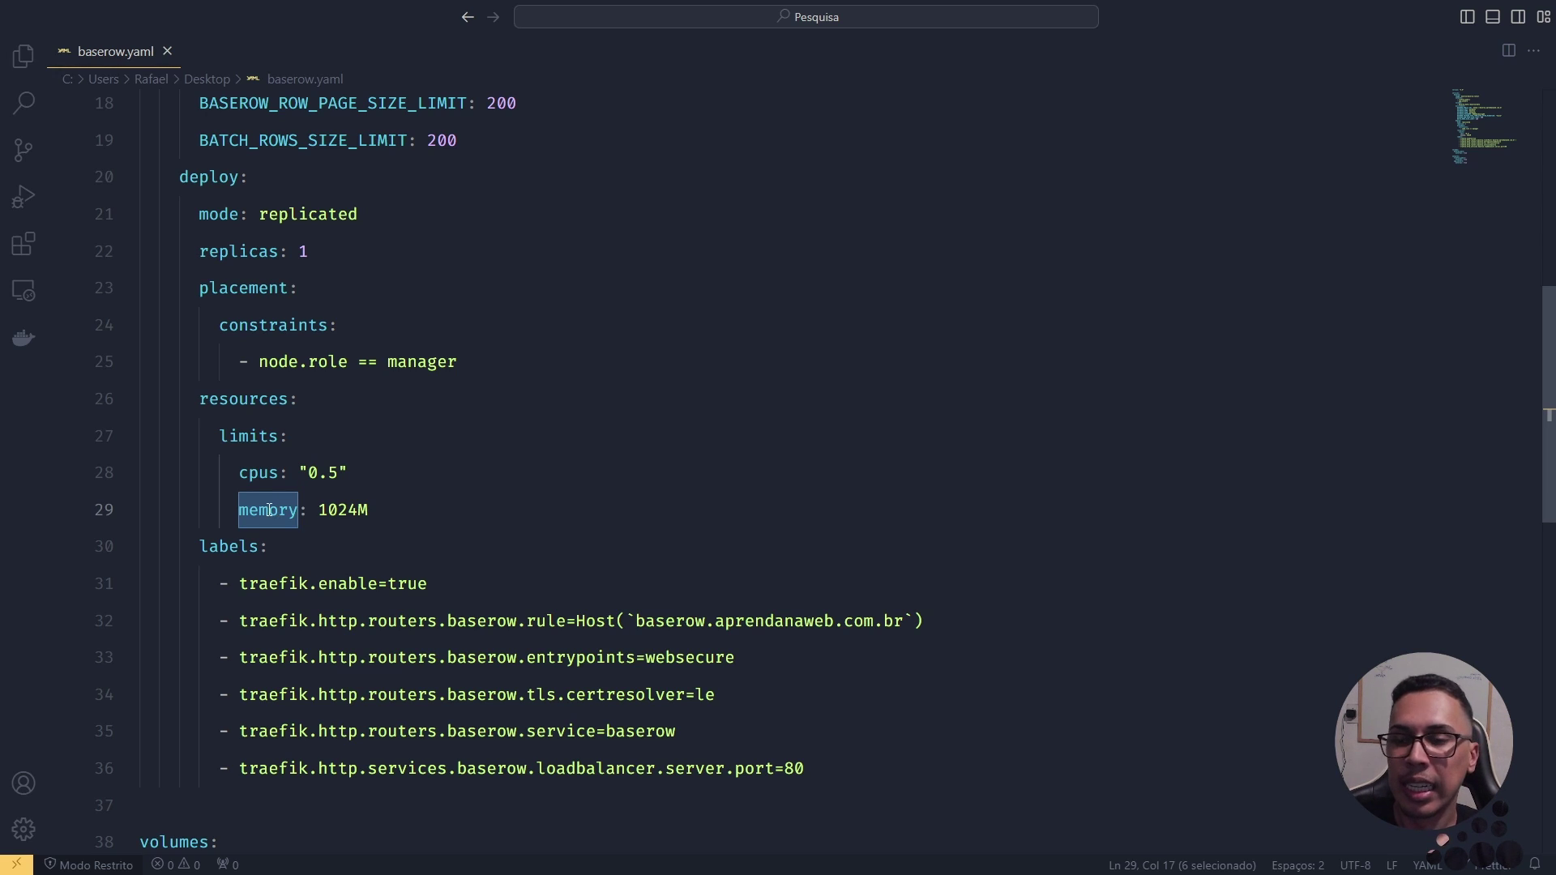
left_click_drag(319, 510, 359, 510)
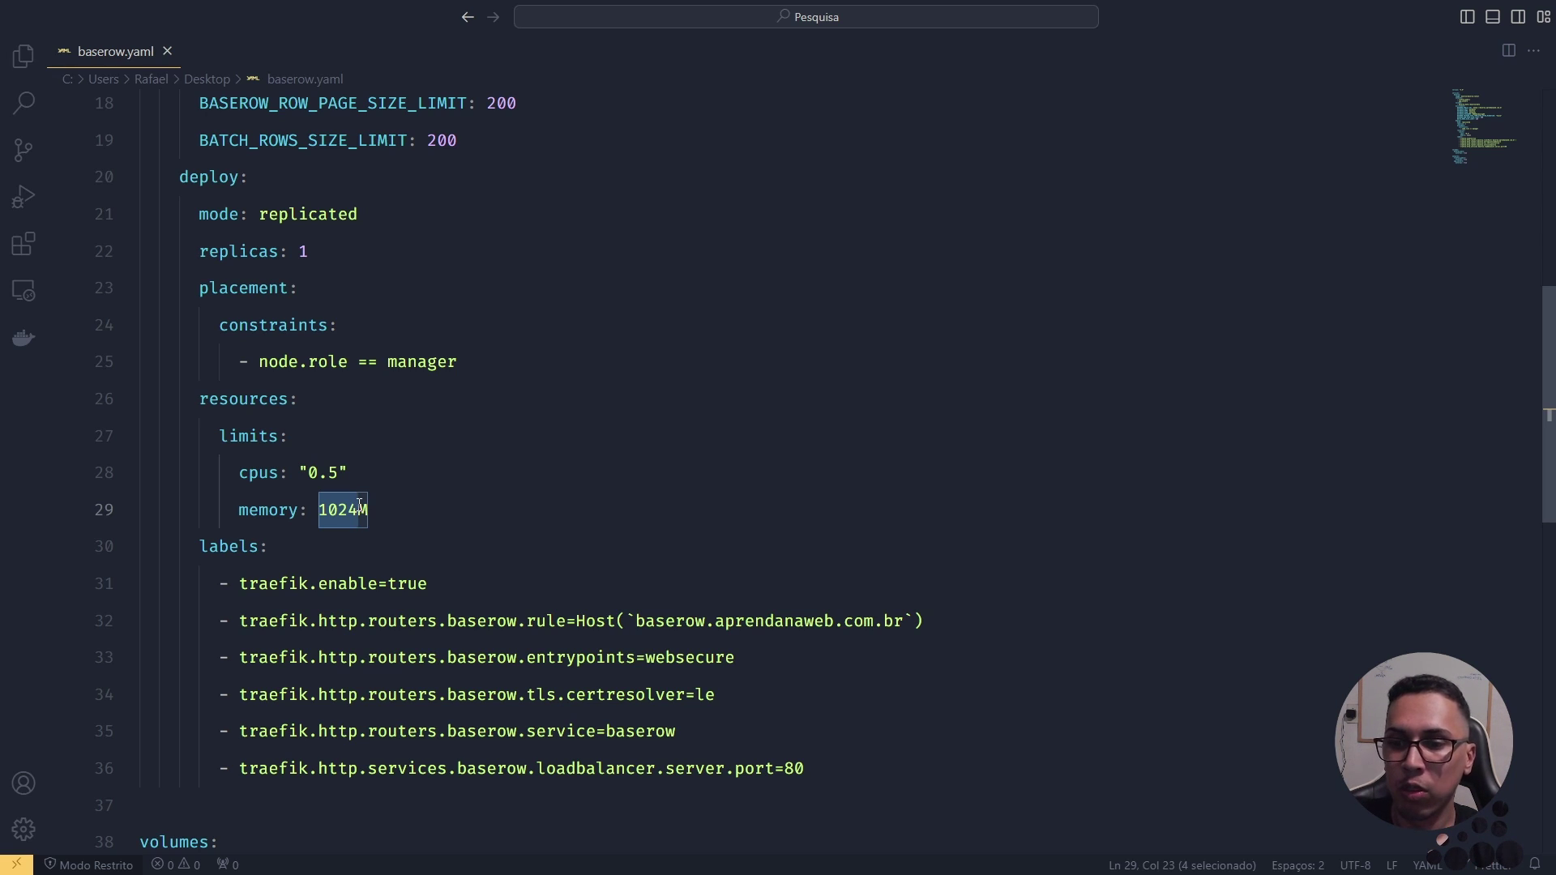
scroll(365, 505, "down", 1)
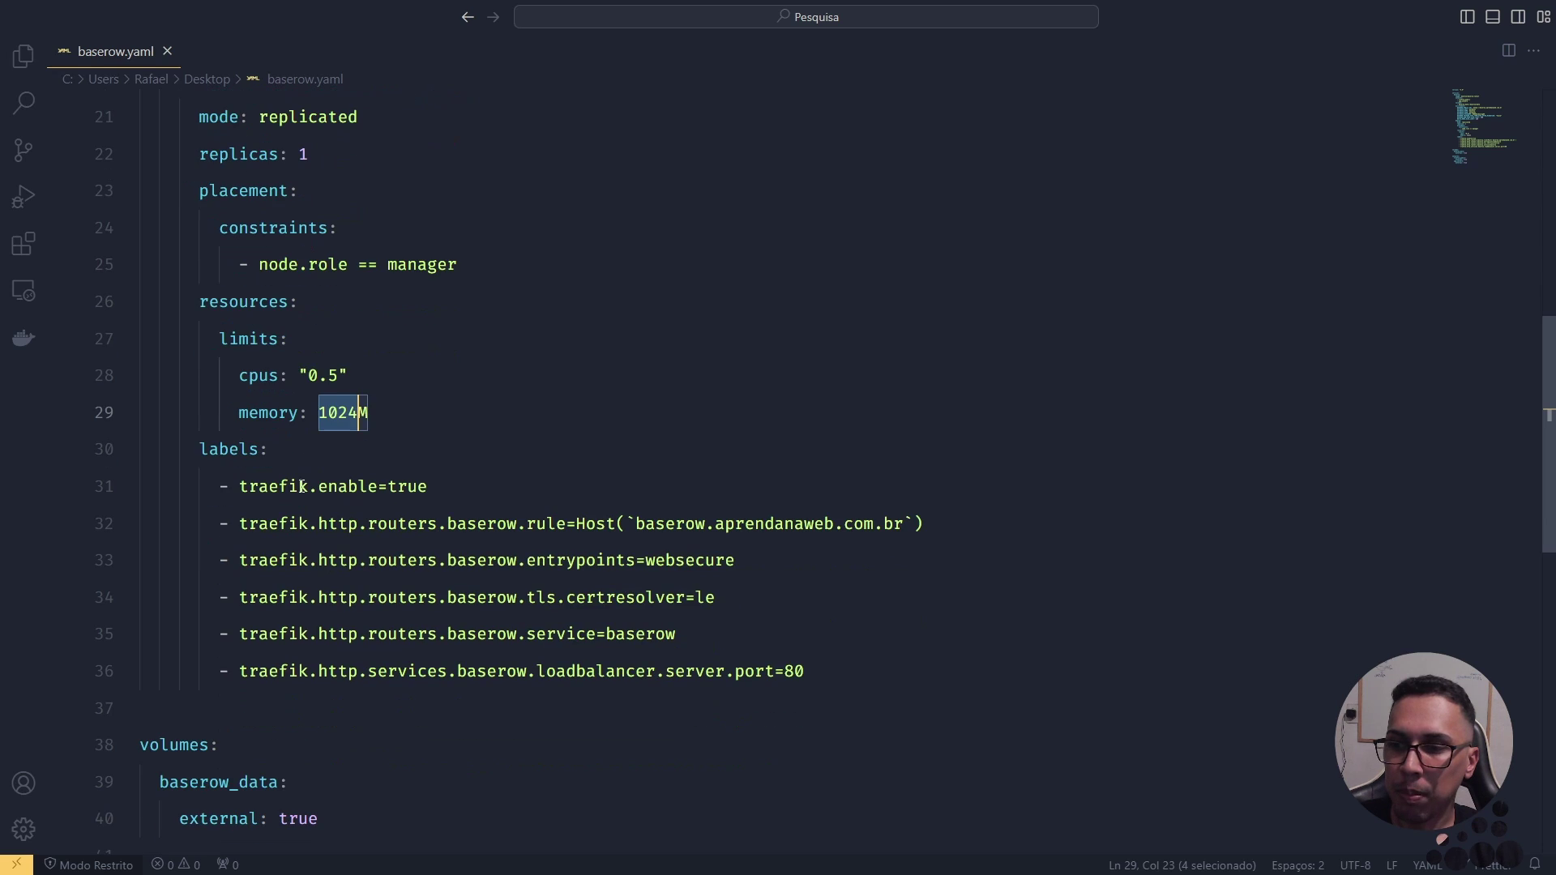
double_click(215, 449)
double_click(282, 487)
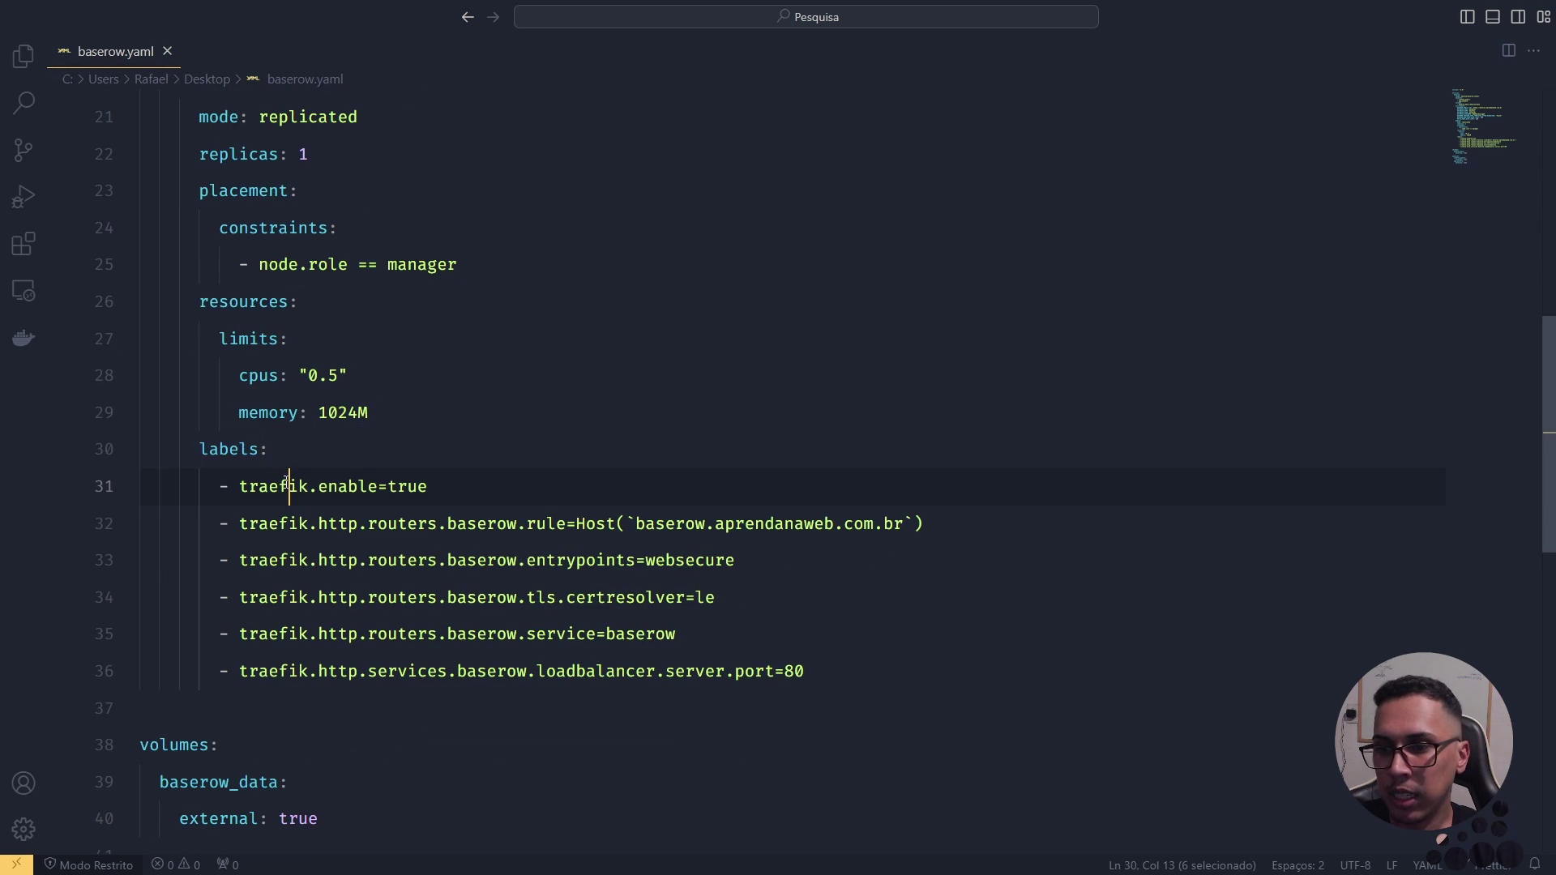
key("ctrl+shift+l")
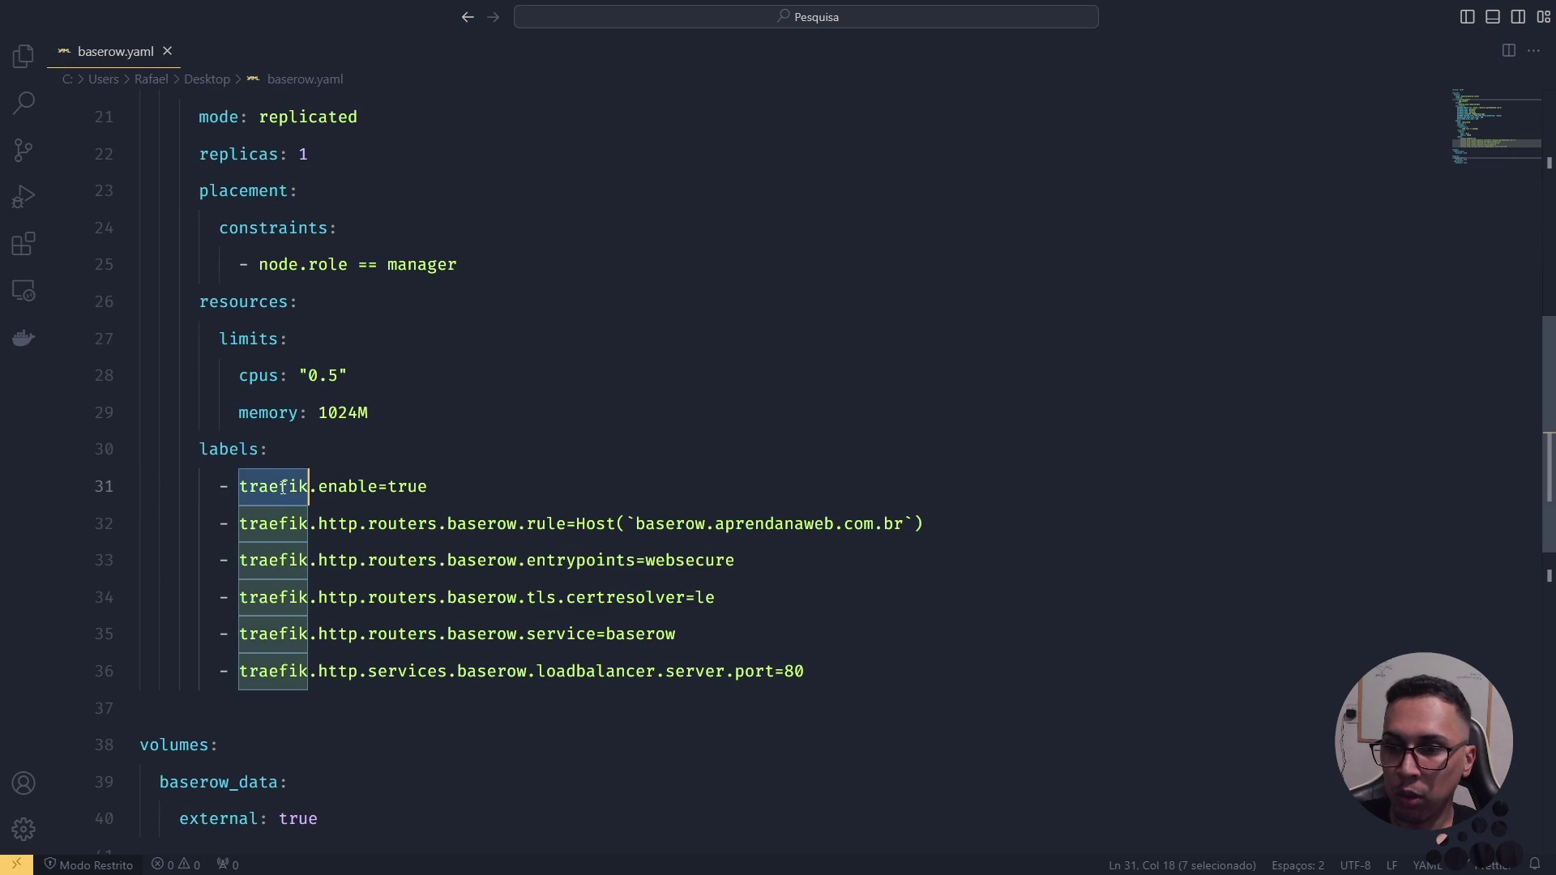
double_click(355, 486)
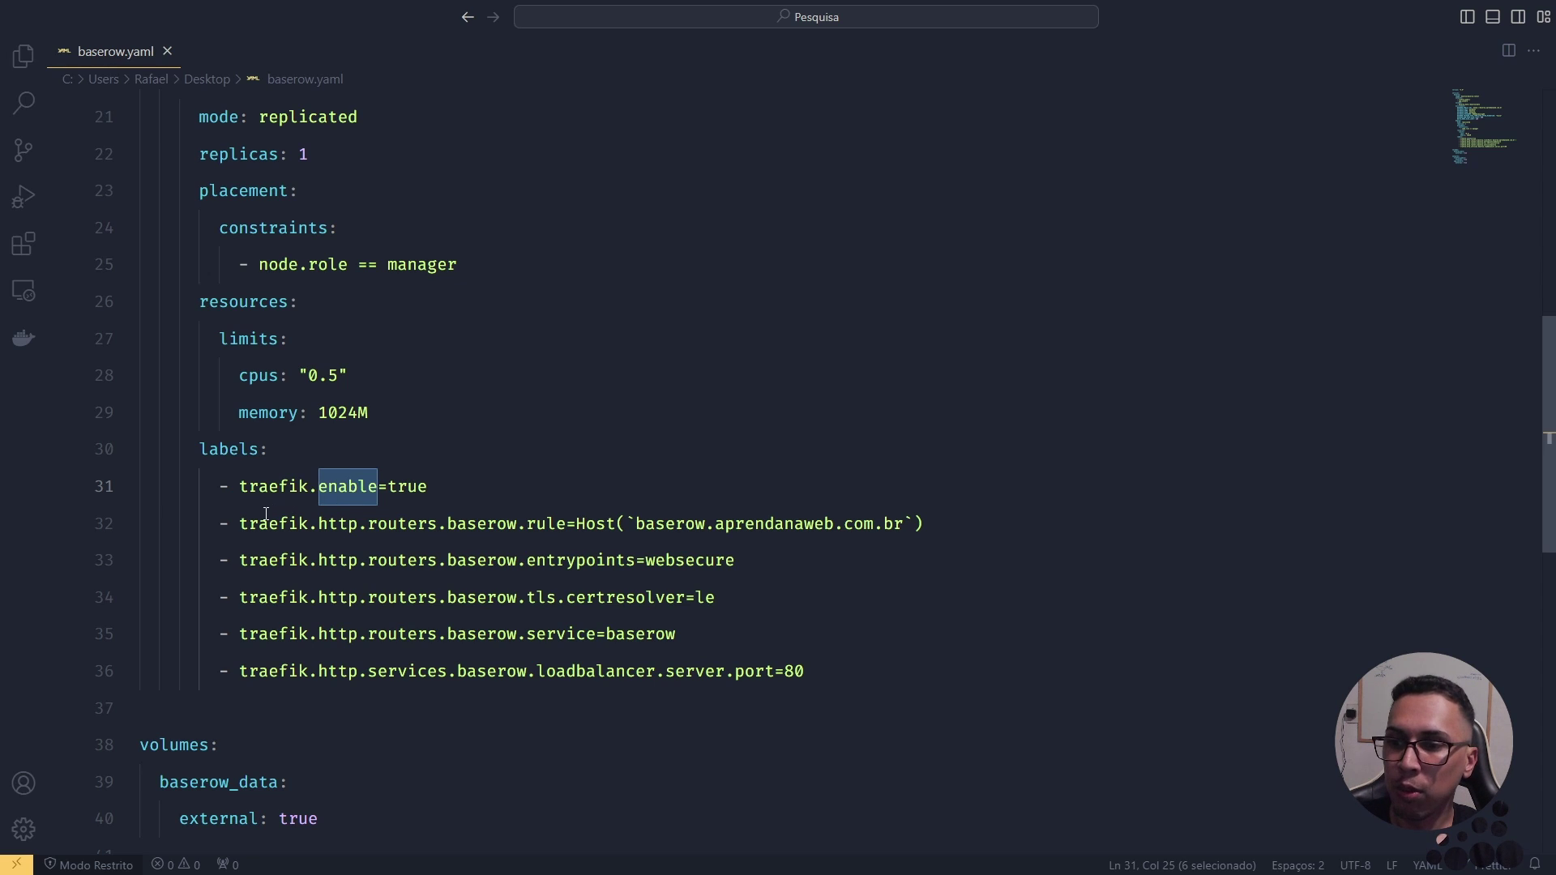
left_click_drag(240, 524, 496, 522)
double_click(496, 522)
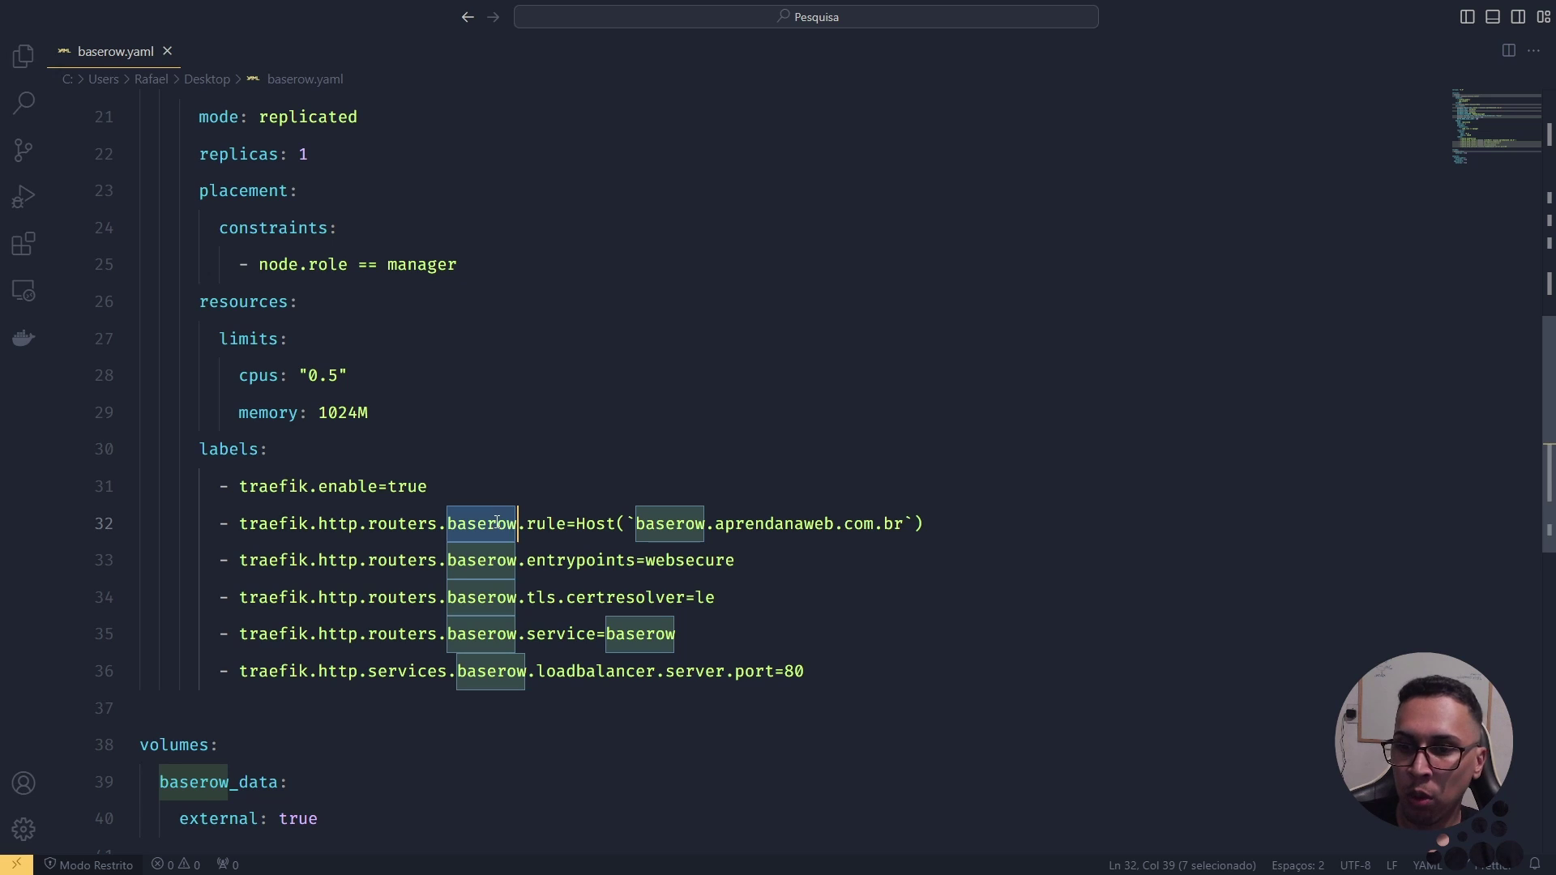
left_click_drag(637, 523, 902, 524)
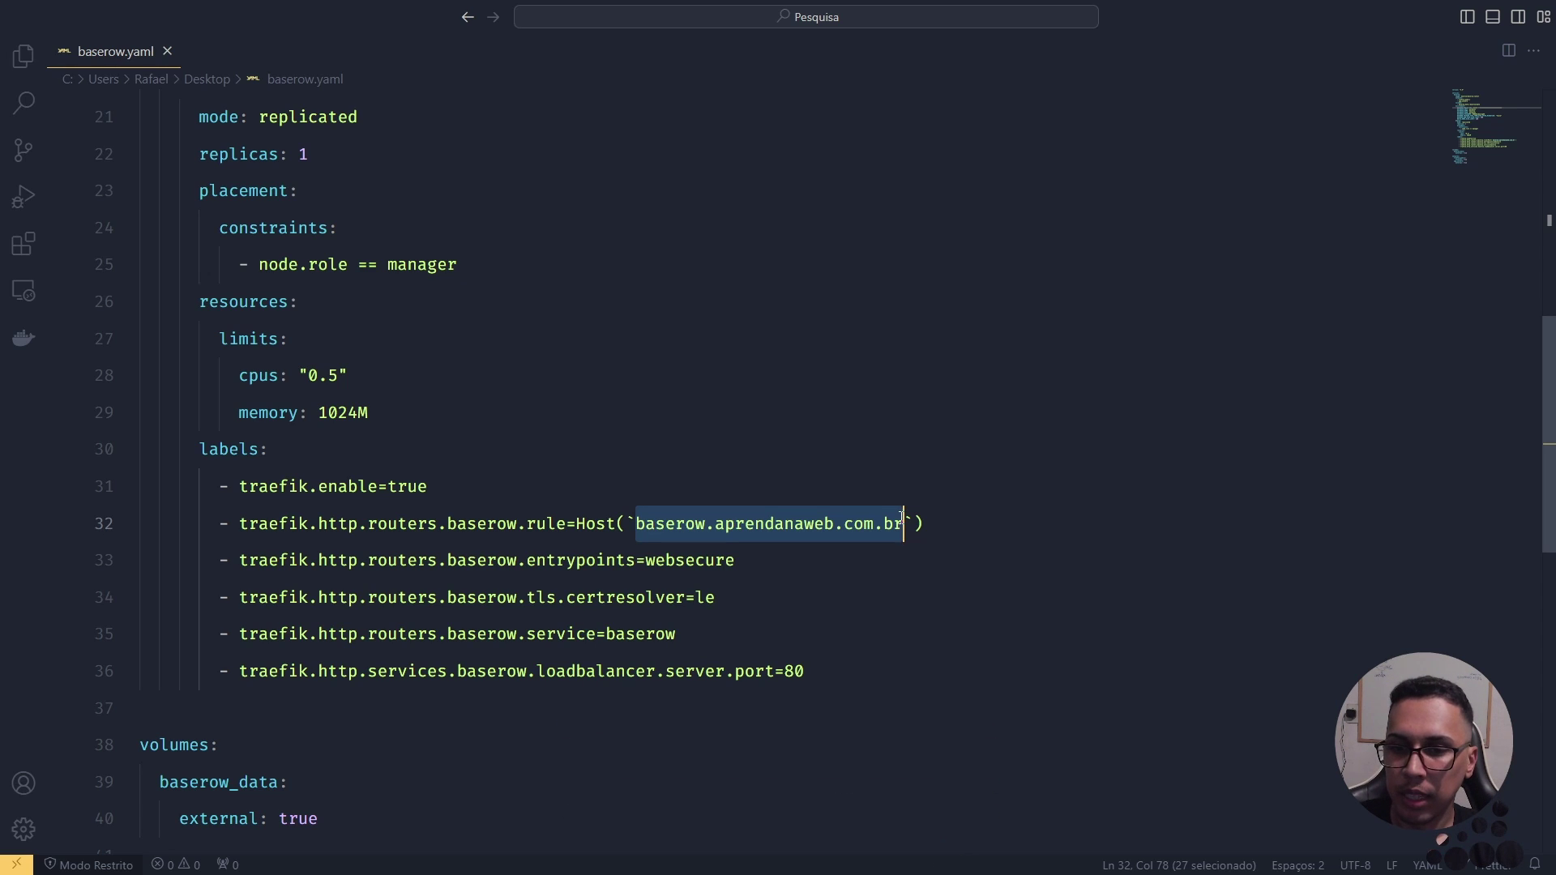
double_click(685, 520)
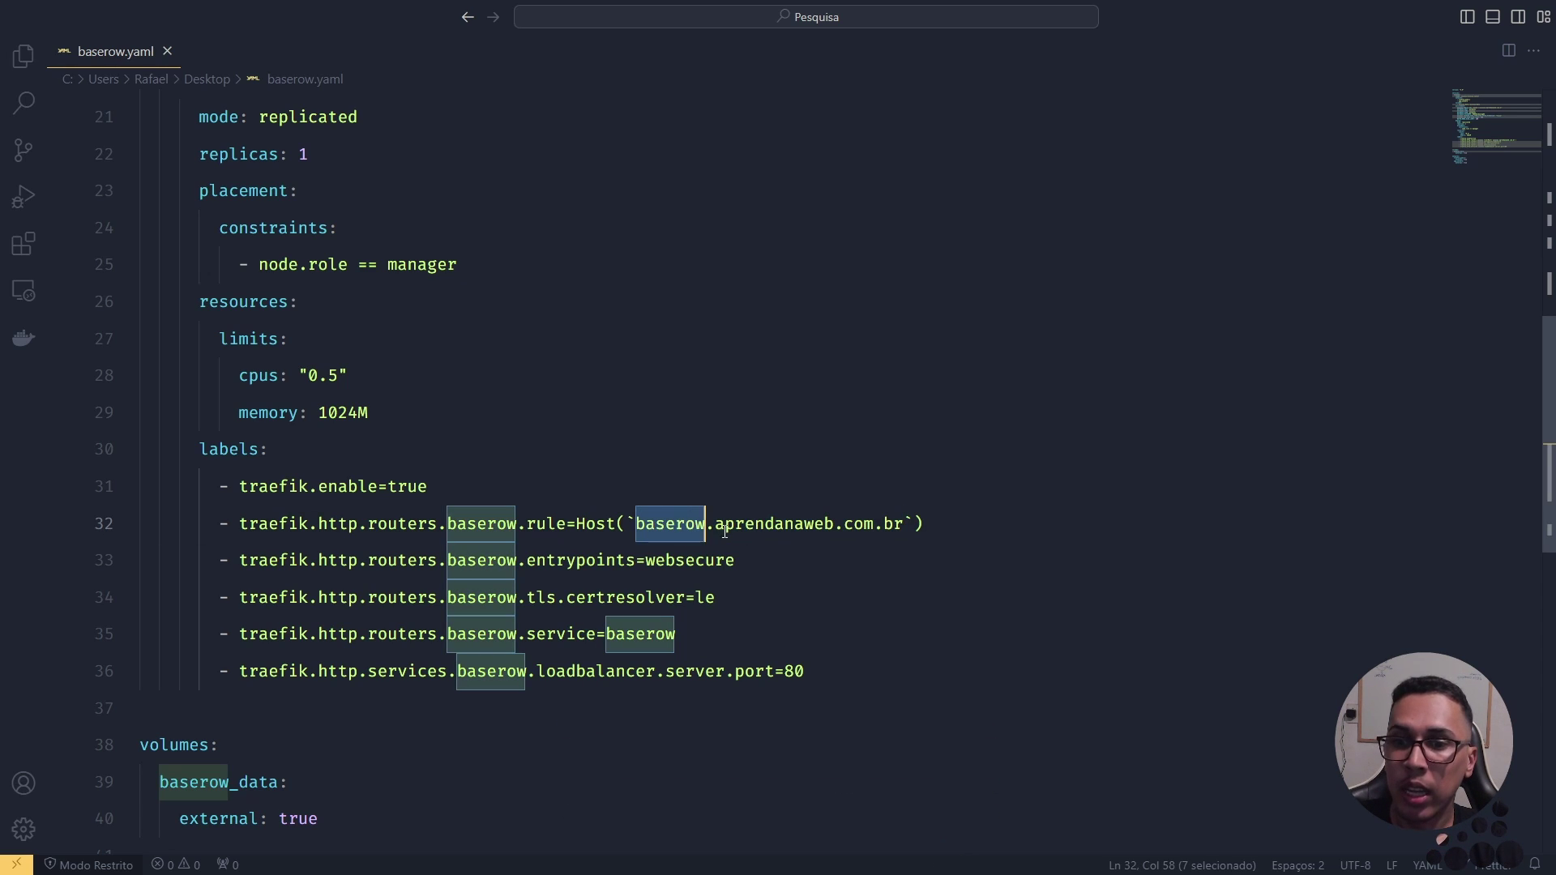
double_click(788, 524)
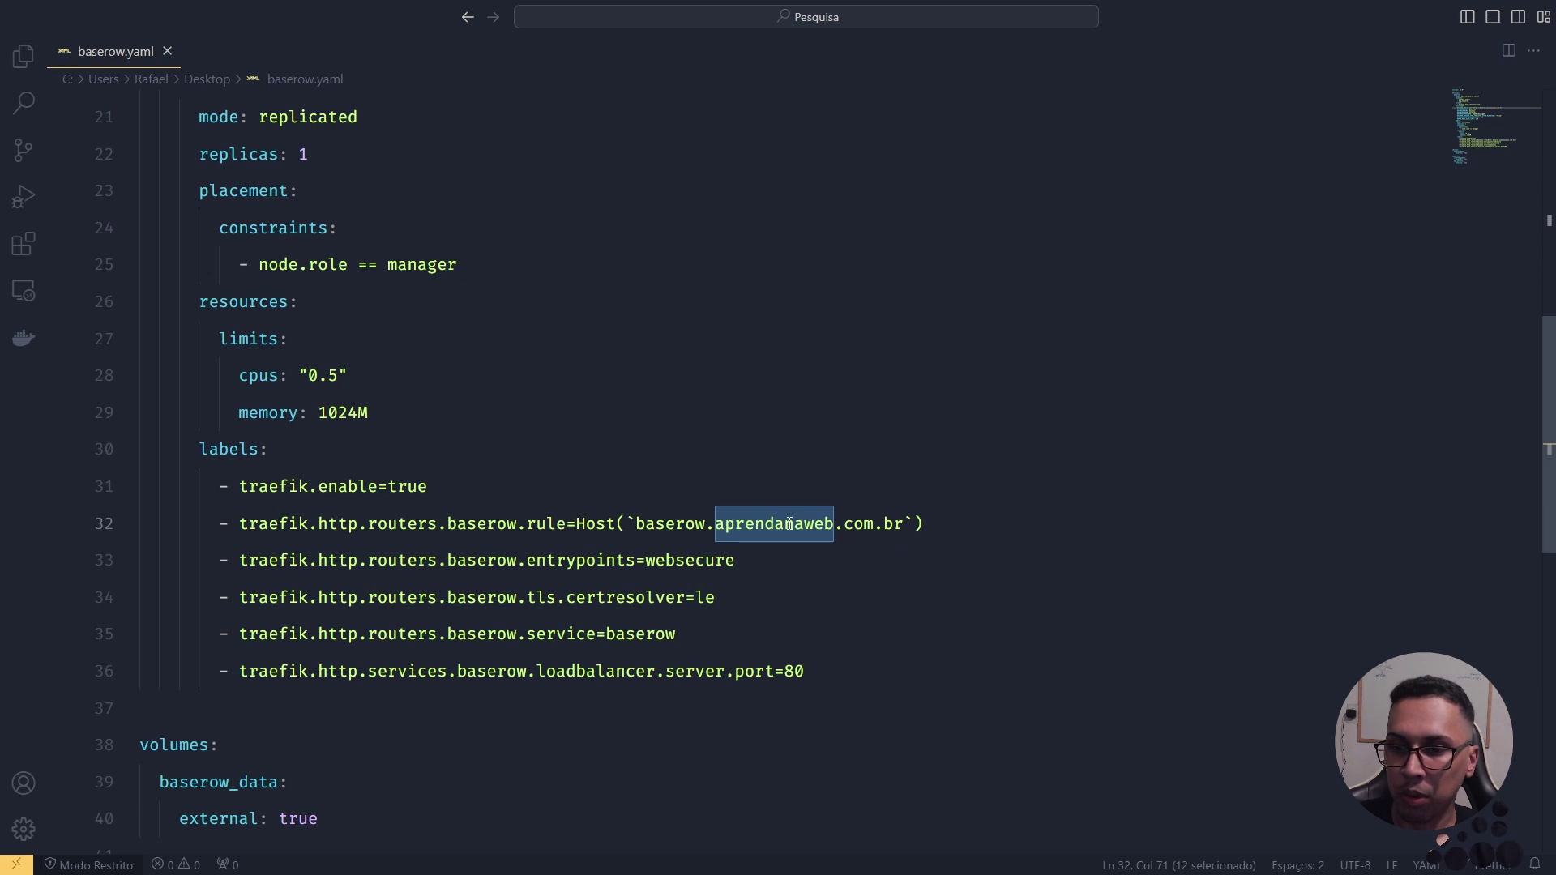
left_click_drag(924, 538, 239, 528)
double_click(431, 566)
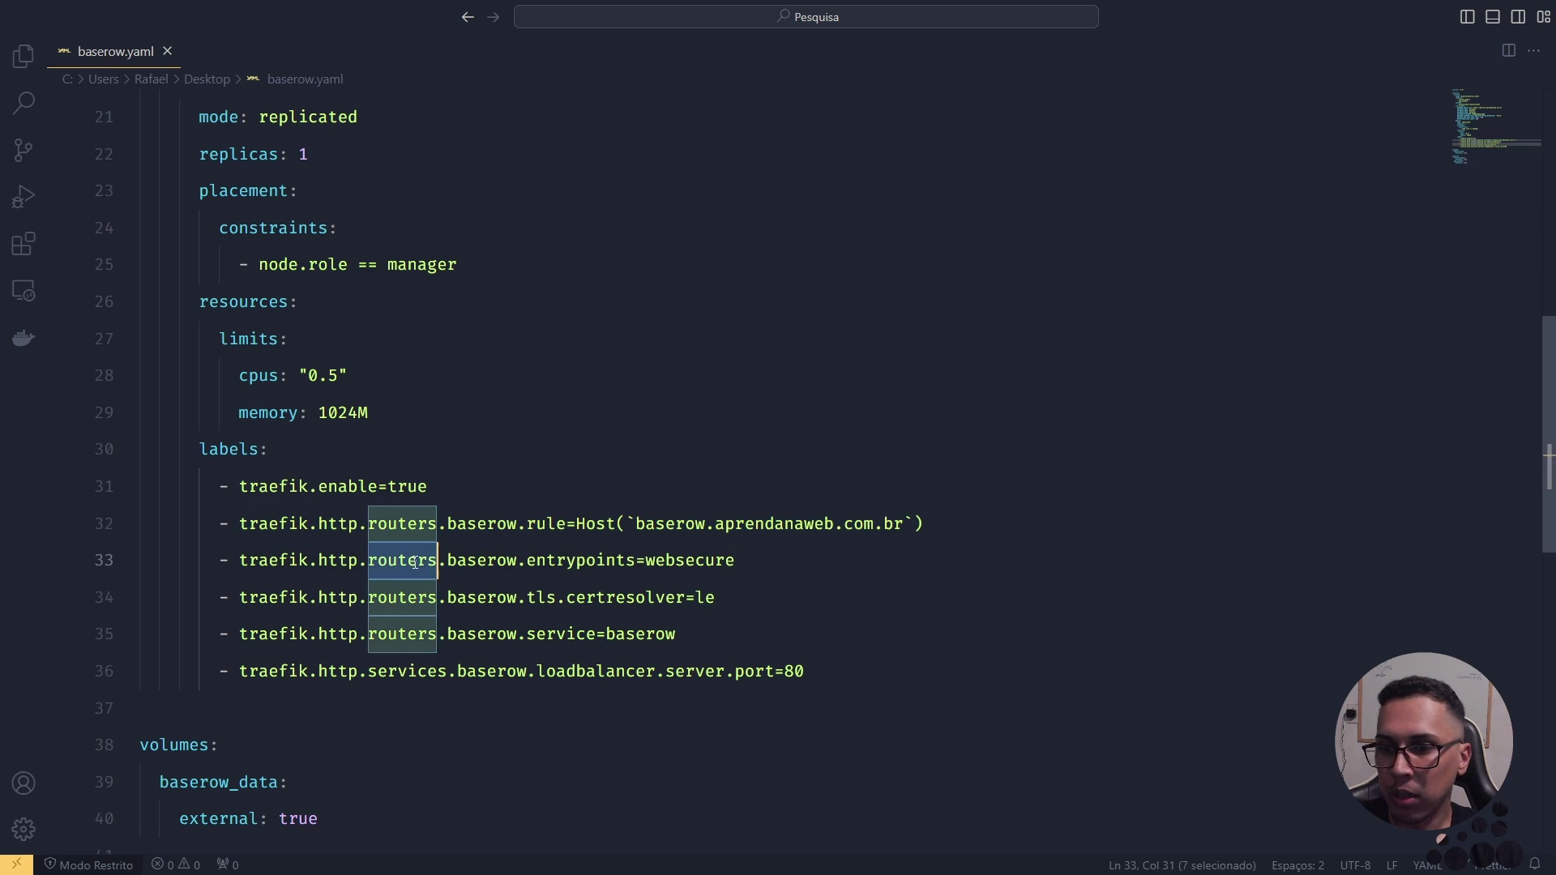
double_click(393, 524)
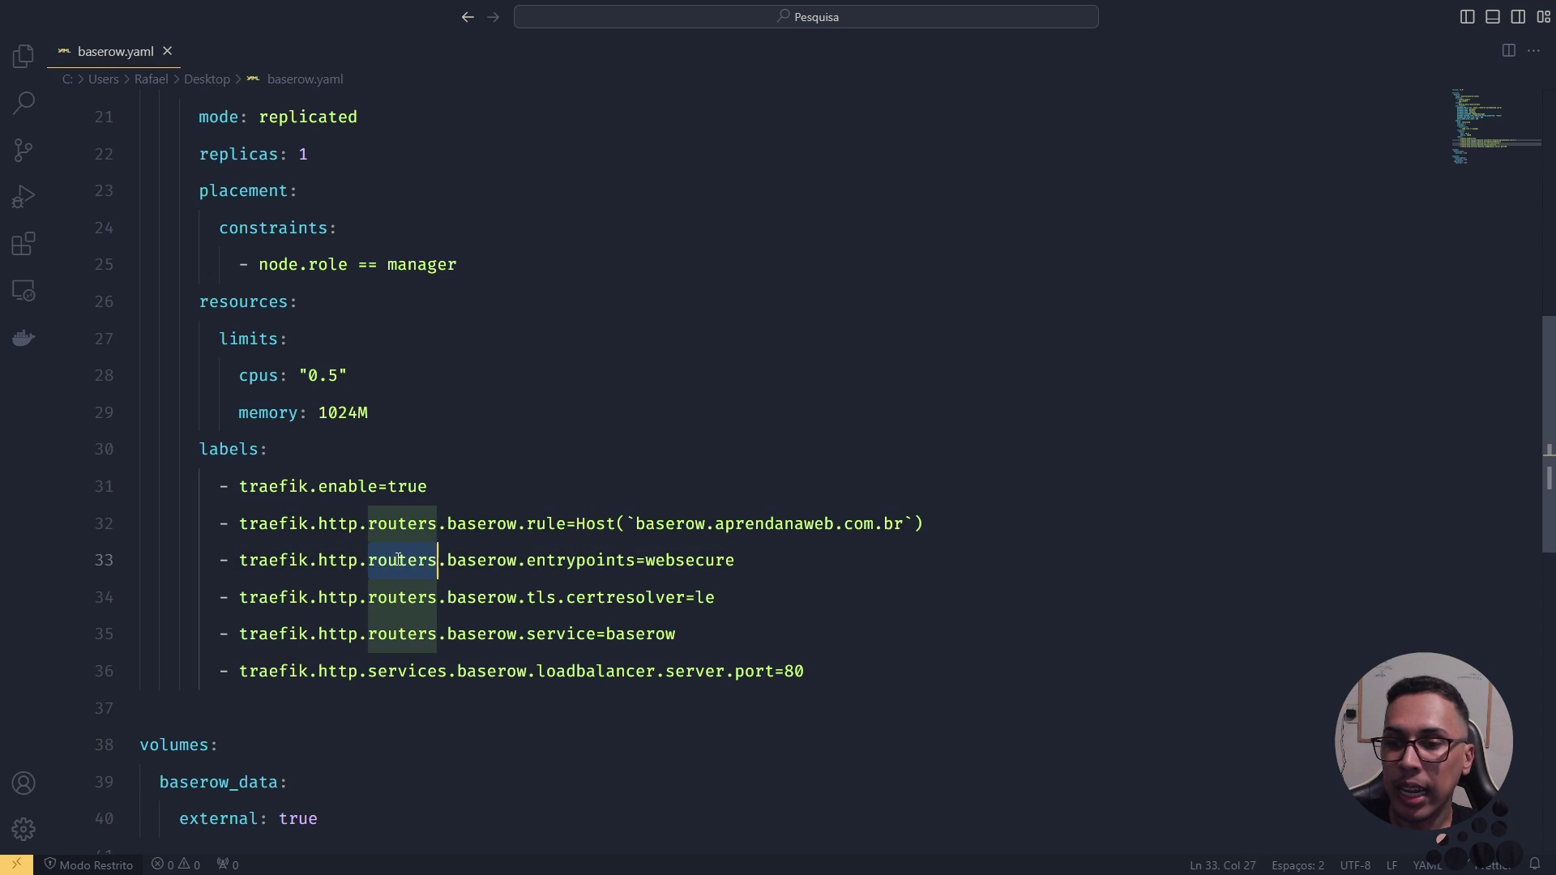
double_click(488, 562)
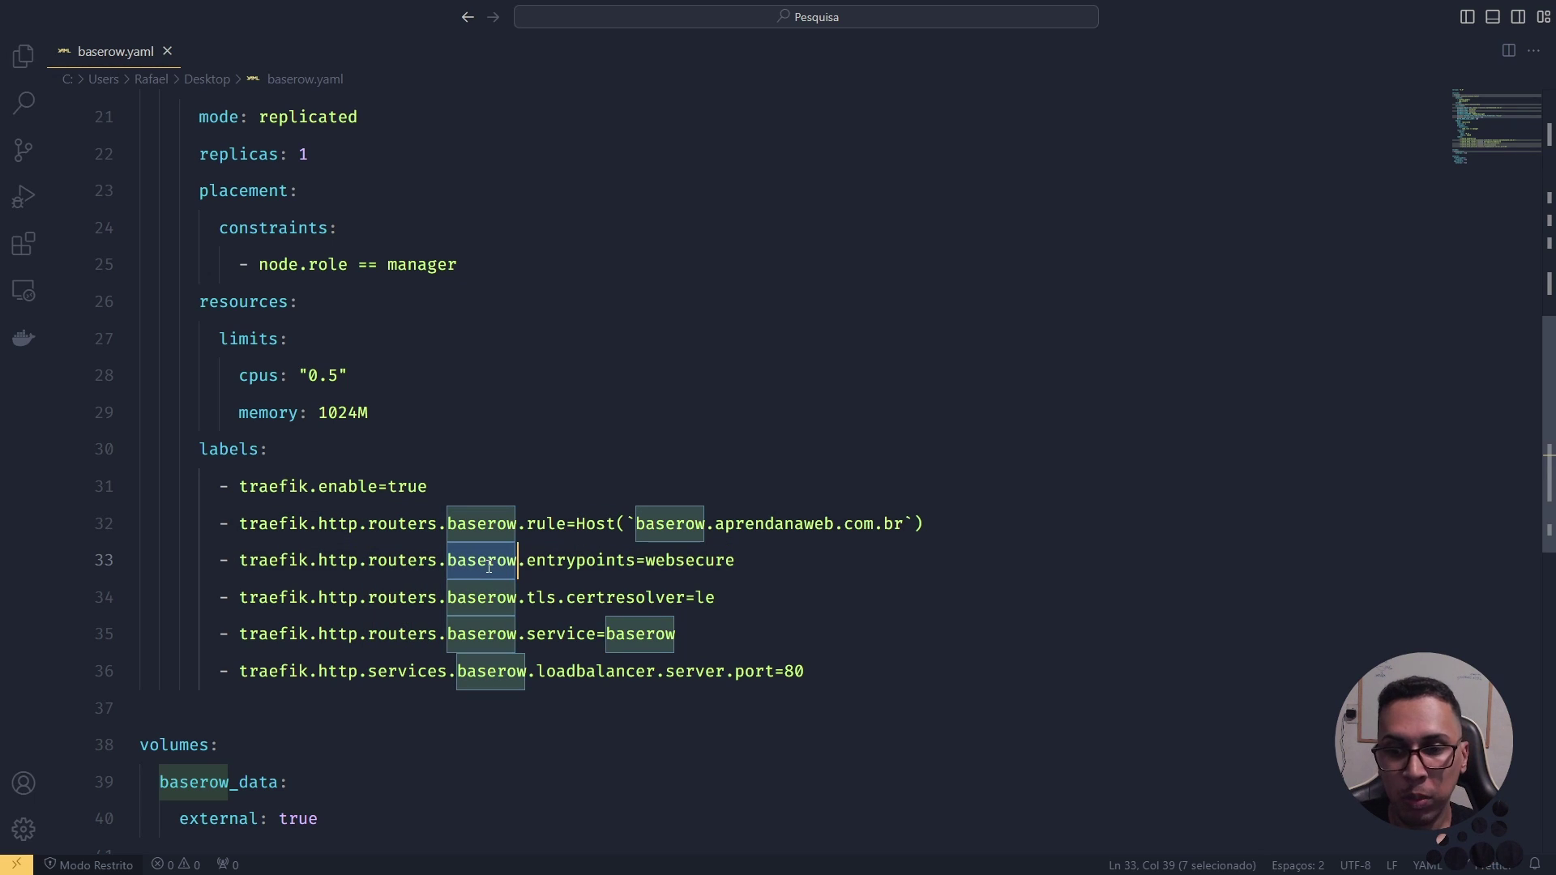
left_click(570, 561)
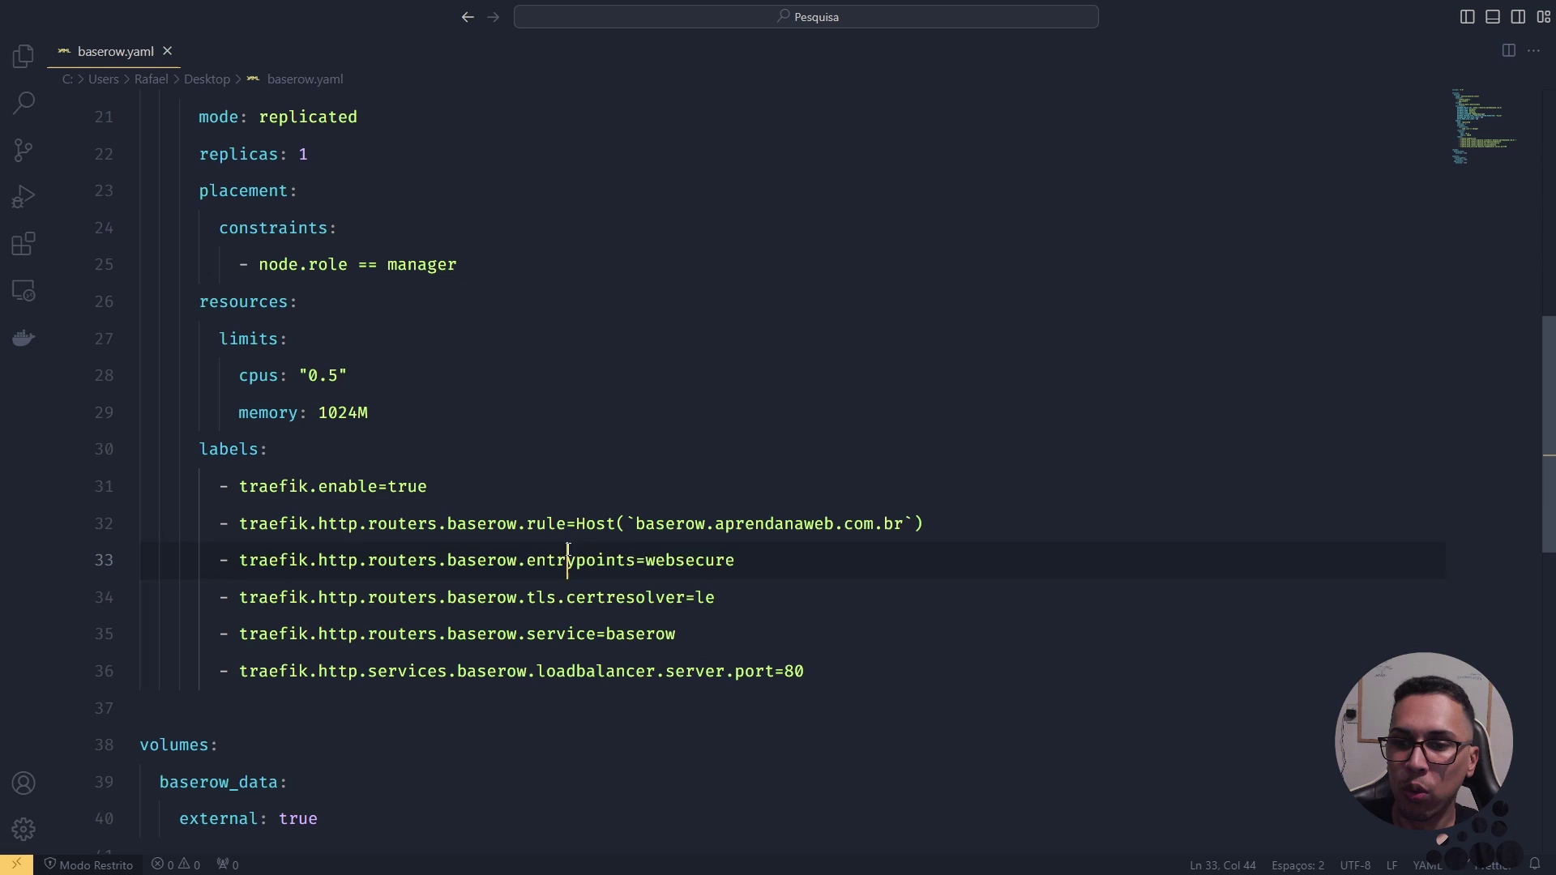
double_click(689, 559)
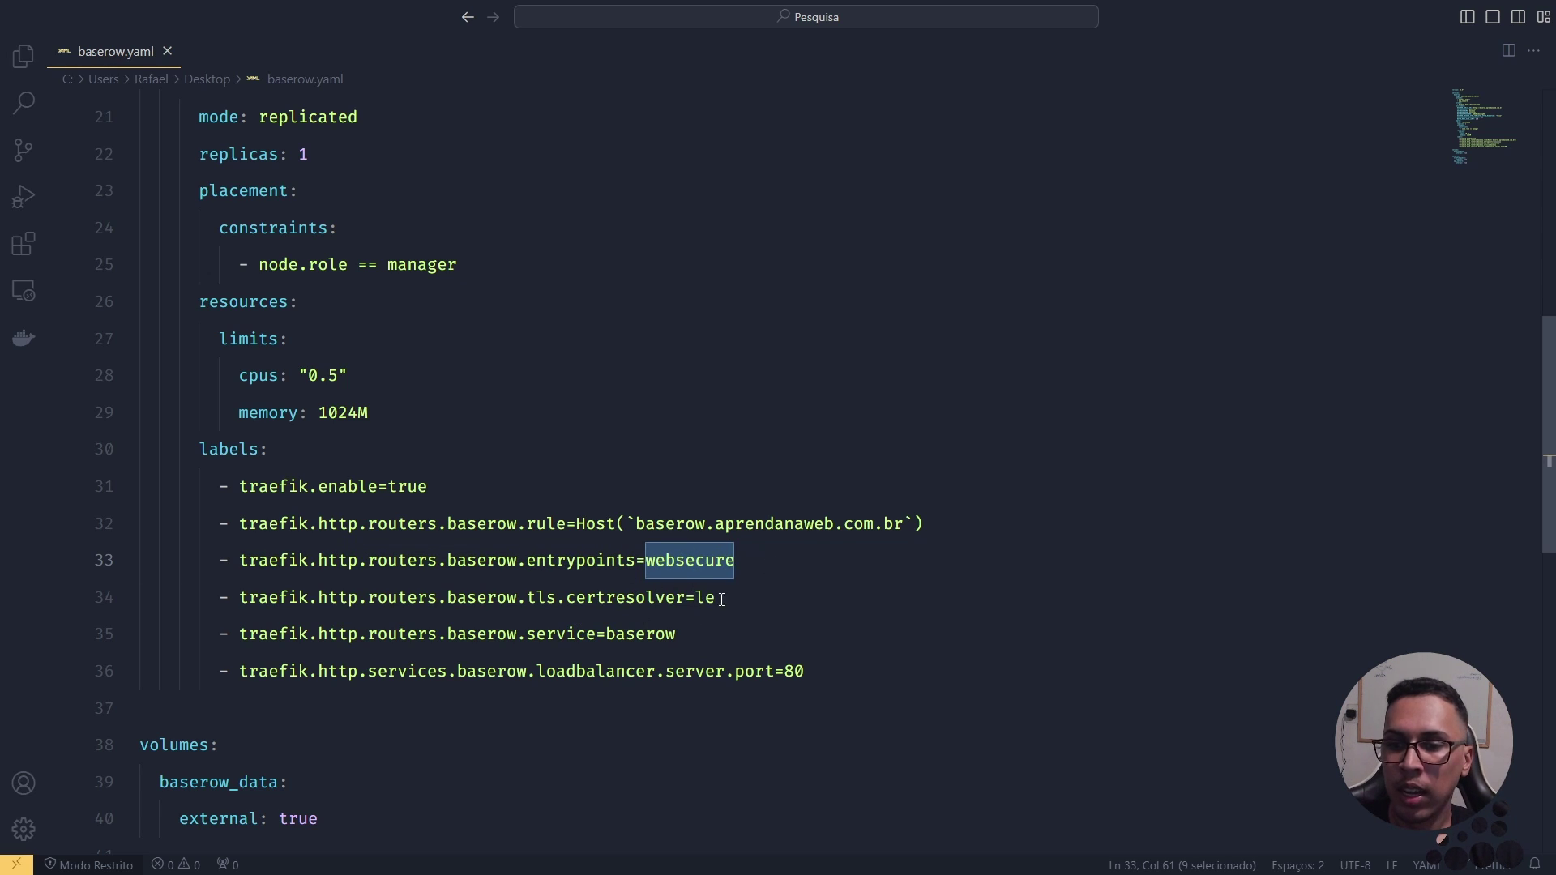
double_click(482, 598)
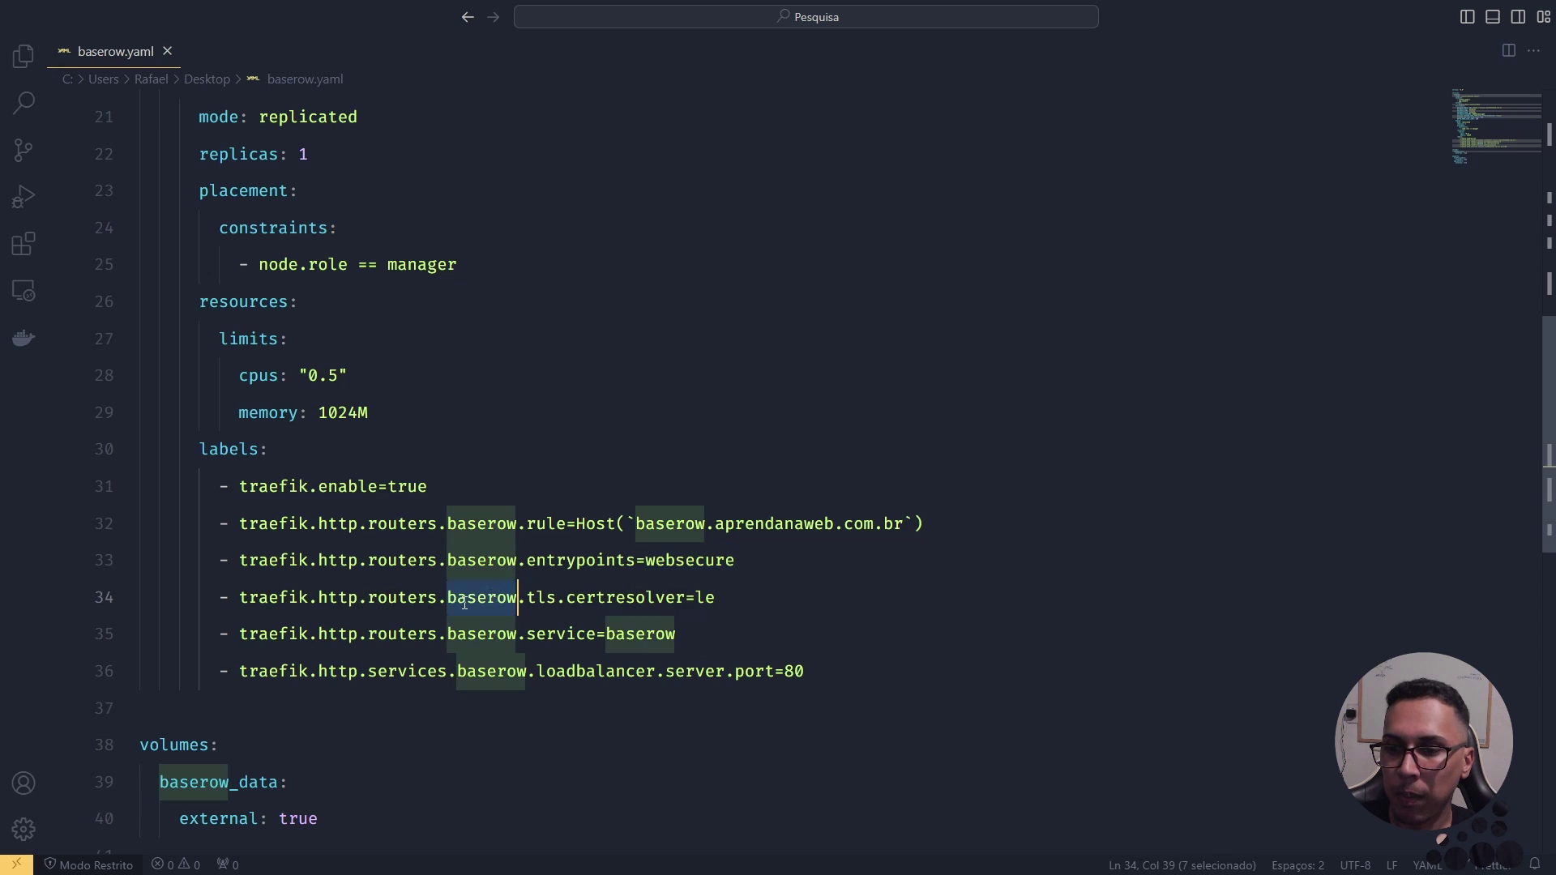
double_click(402, 597)
double_click(511, 596)
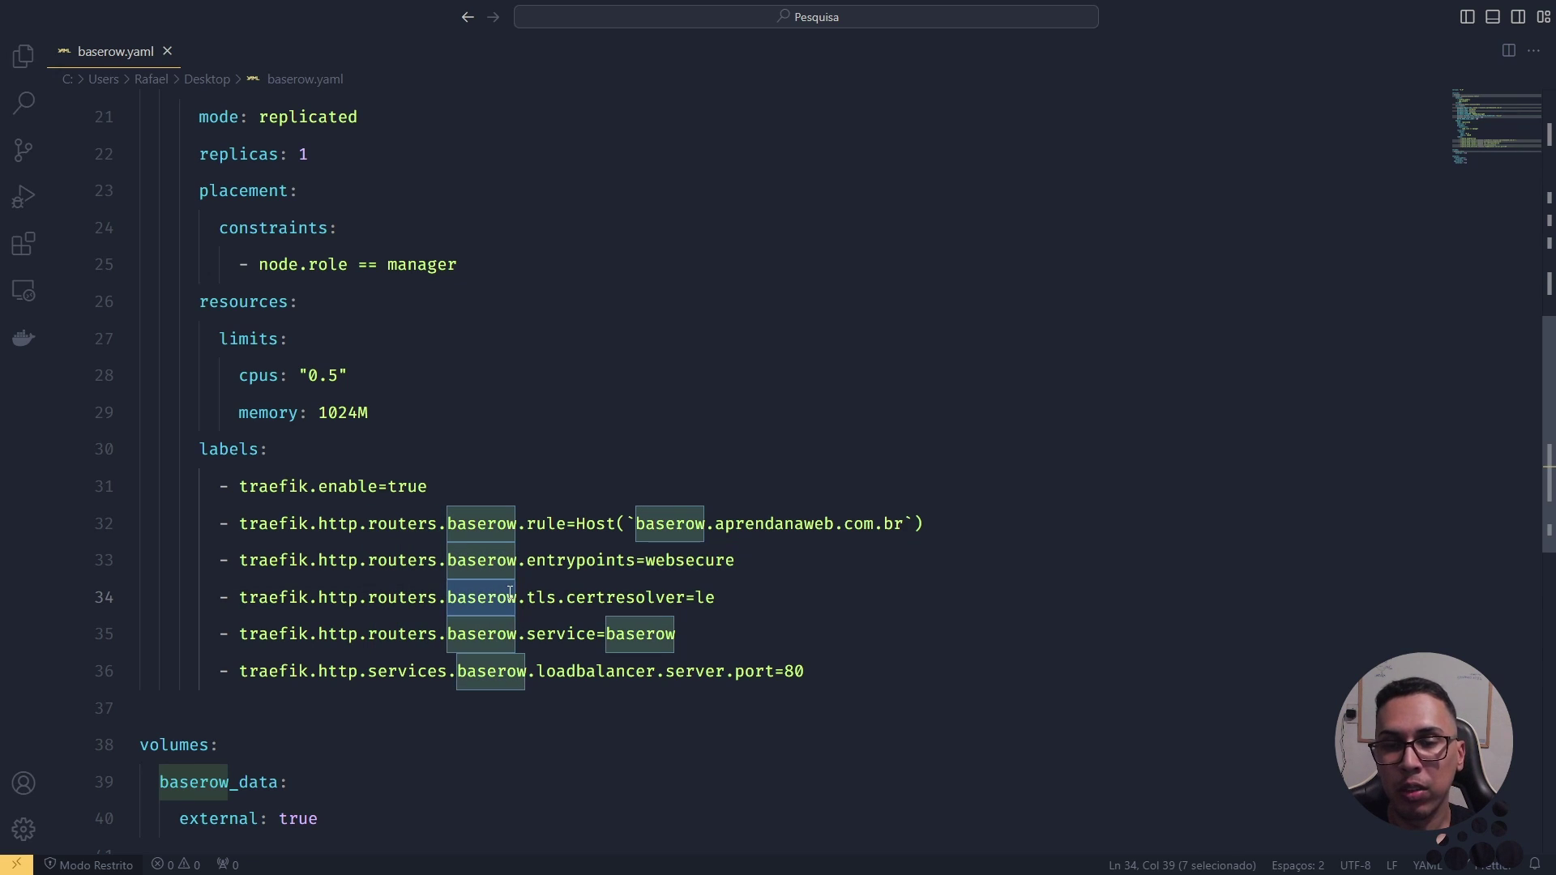
double_click(609, 604)
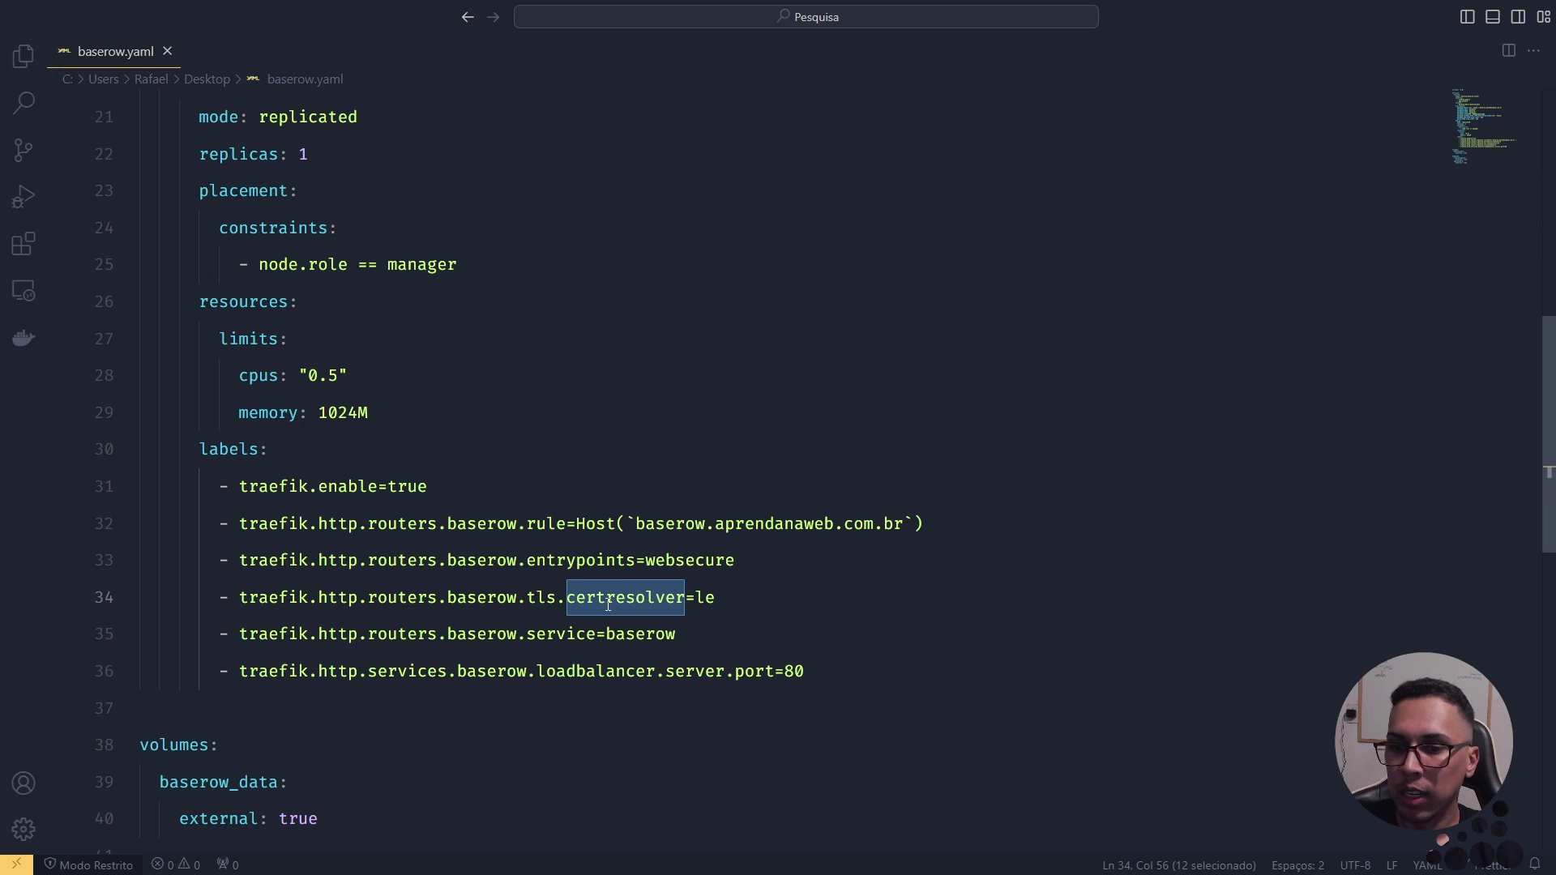
double_click(704, 596)
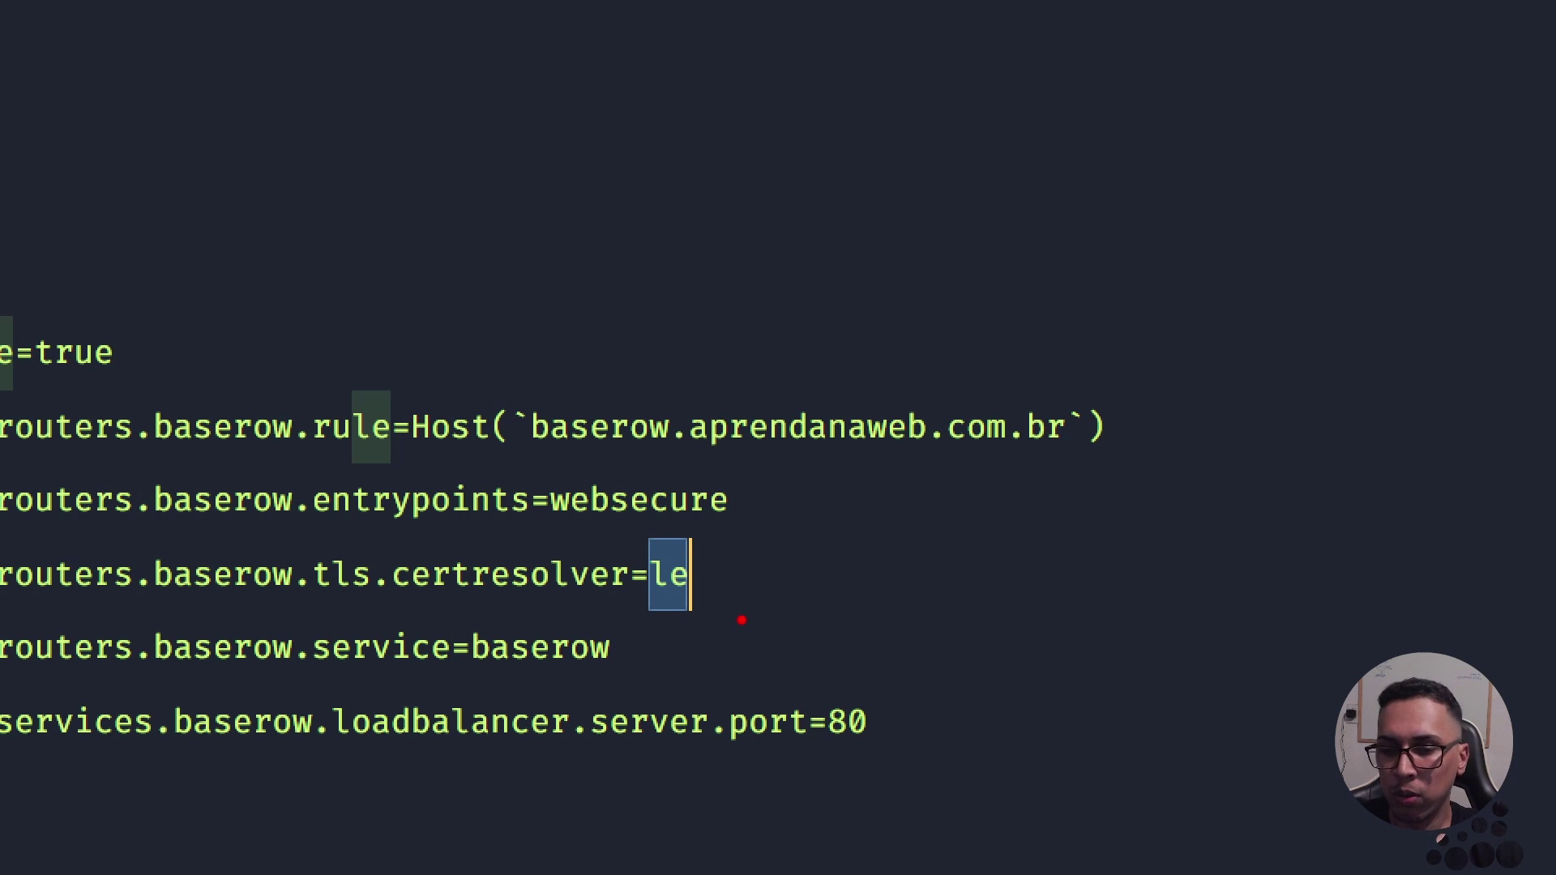
mouse_move(705, 554)
left_mouse_down()
mouse_move(677, 543)
mouse_move(638, 602)
mouse_move(722, 572)
mouse_move(690, 540)
left_mouse_up()
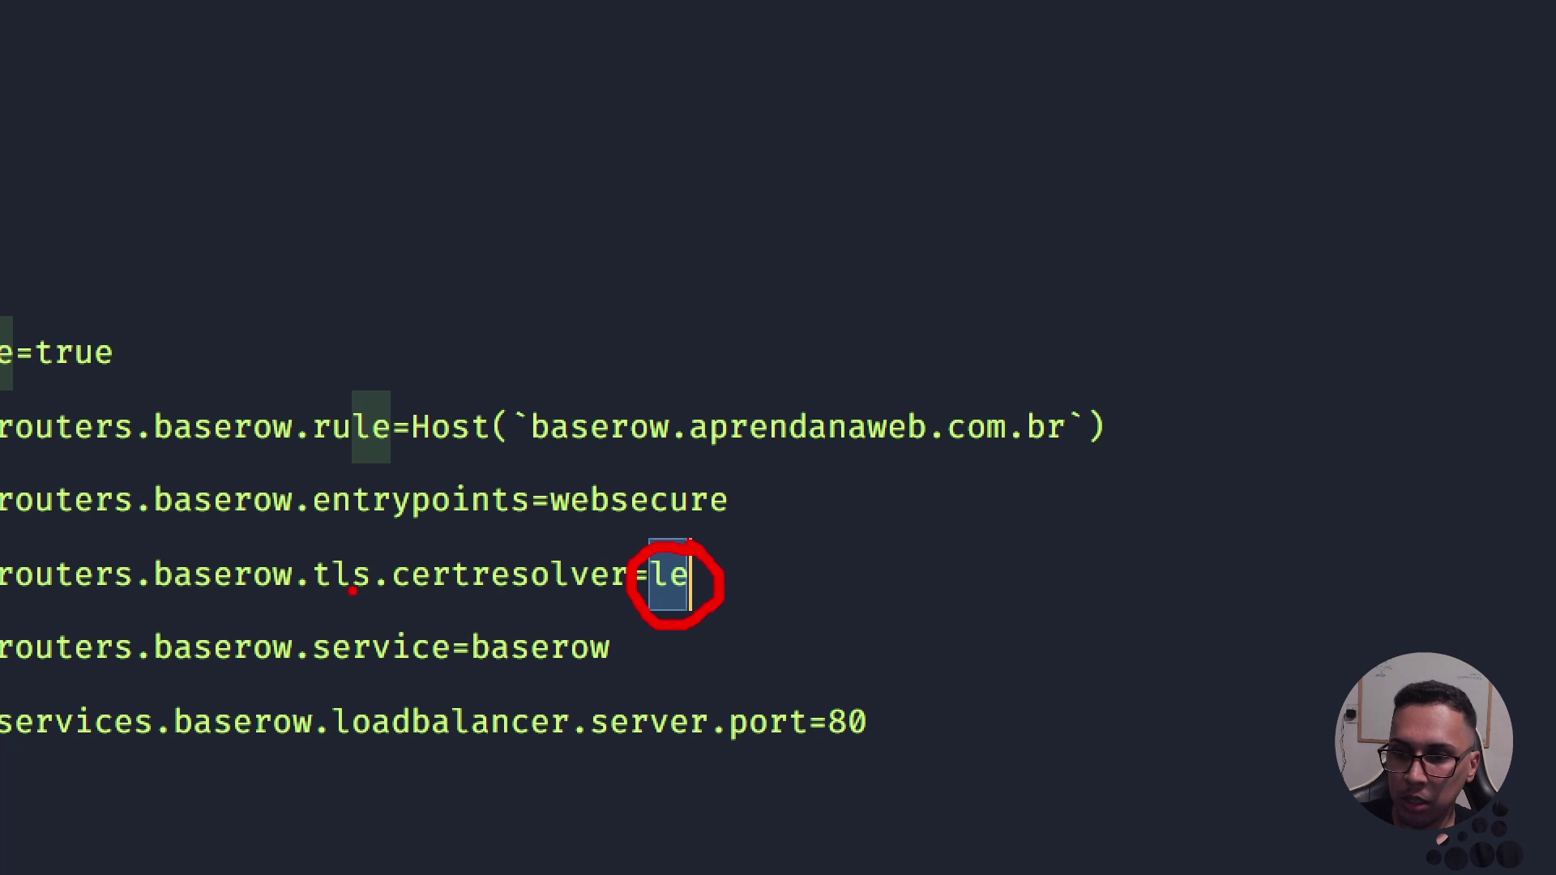
left_click_drag(397, 597, 607, 600)
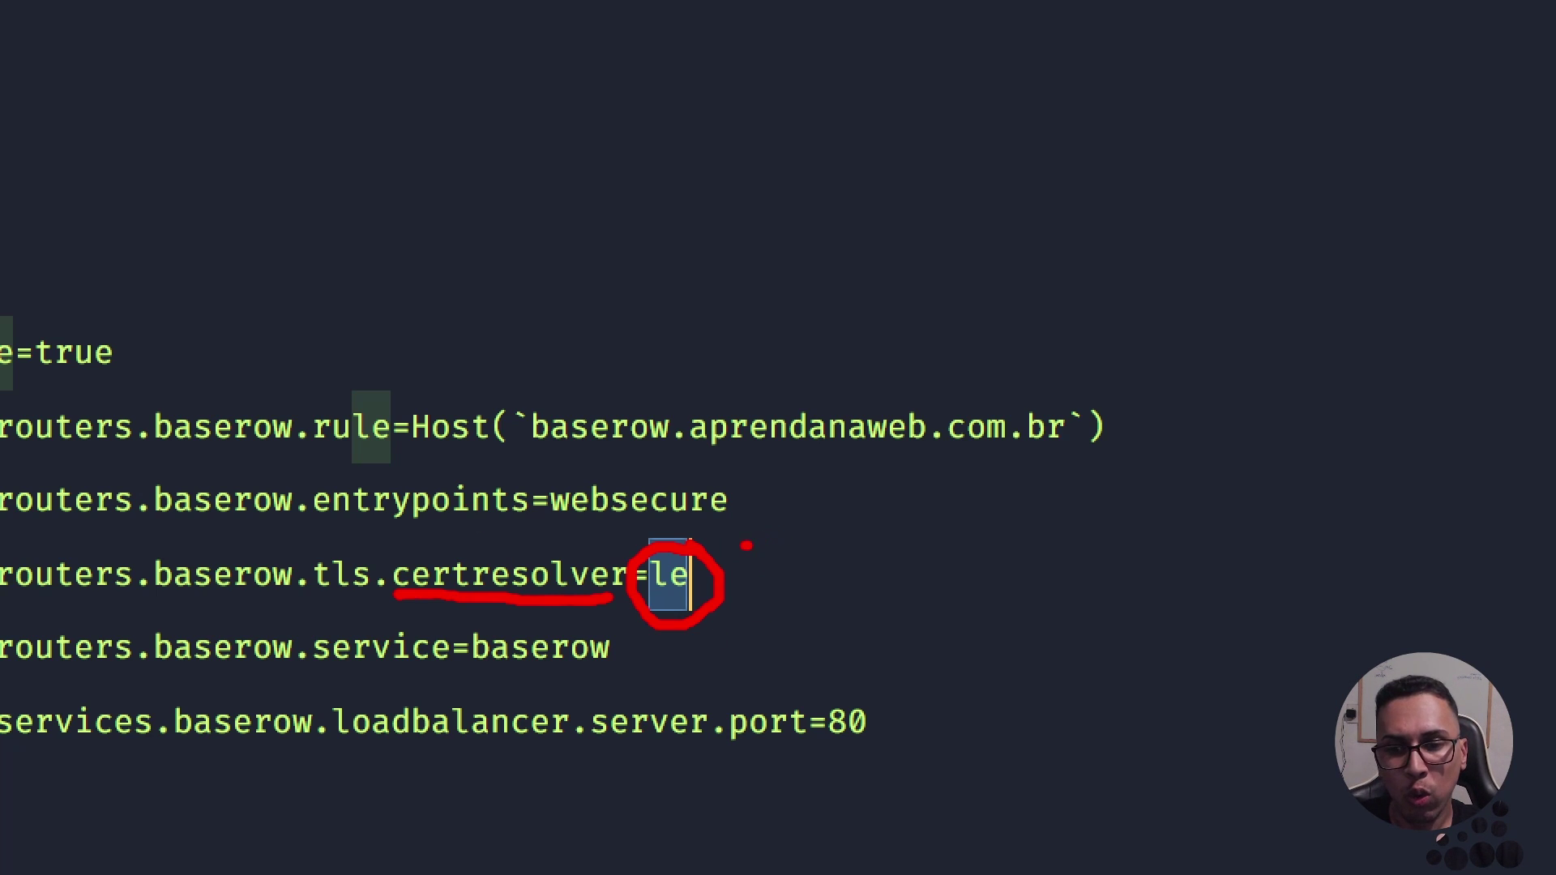
mouse_move(747, 546)
left_mouse_down()
mouse_move(786, 535)
mouse_move(714, 565)
left_mouse_up()
left_click_drag(734, 542, 764, 560)
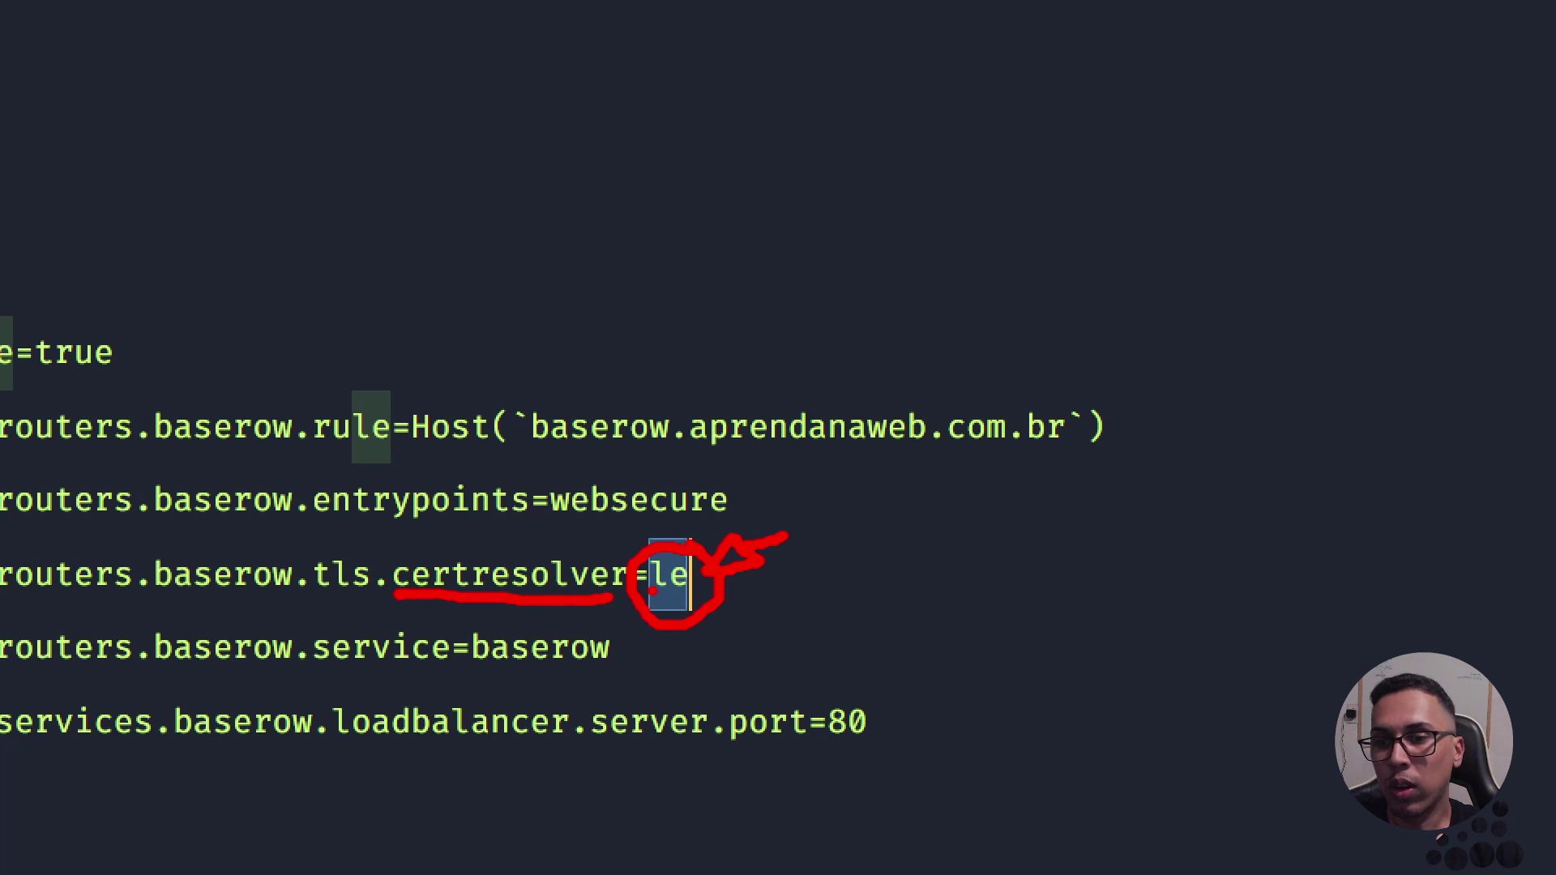
left_click_drag(396, 557, 533, 556)
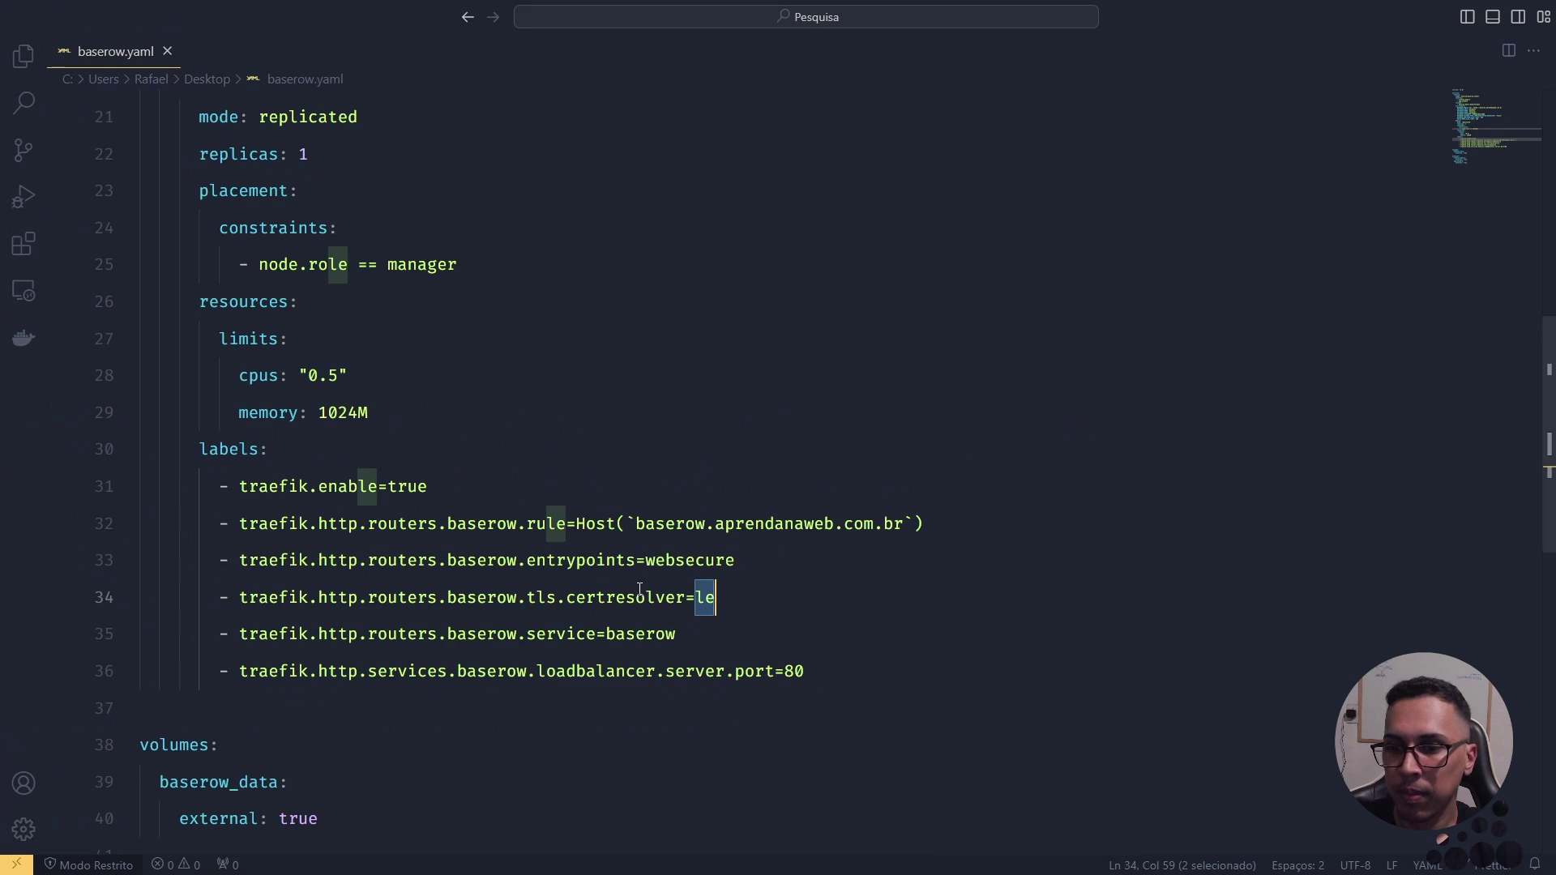
double_click(638, 634)
scroll(638, 631, "down", 1)
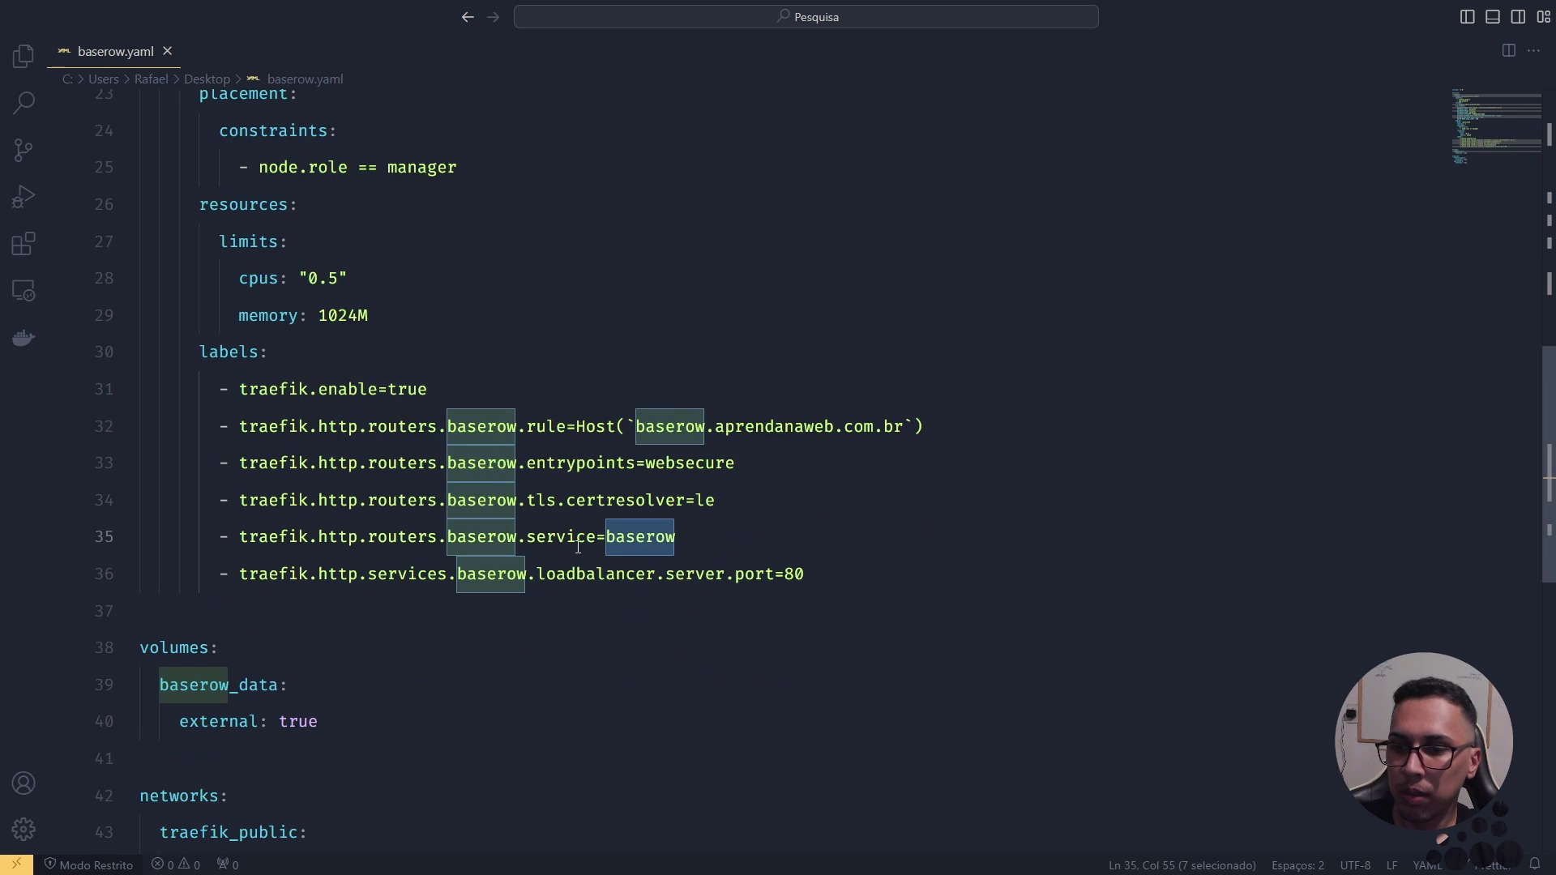
double_click(485, 539)
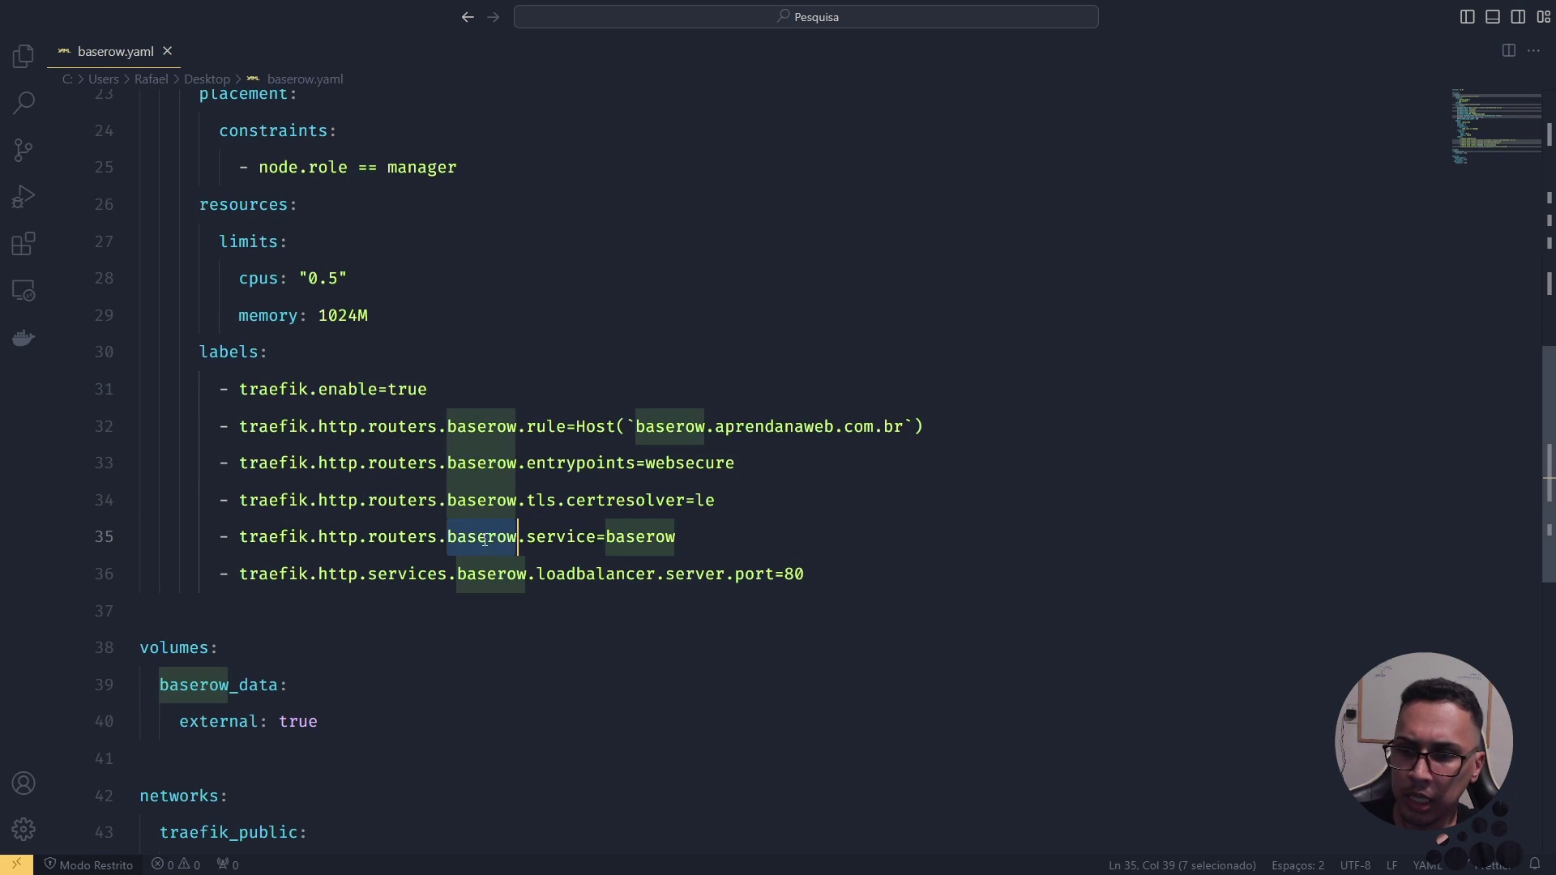
left_click(557, 539)
left_click(624, 539)
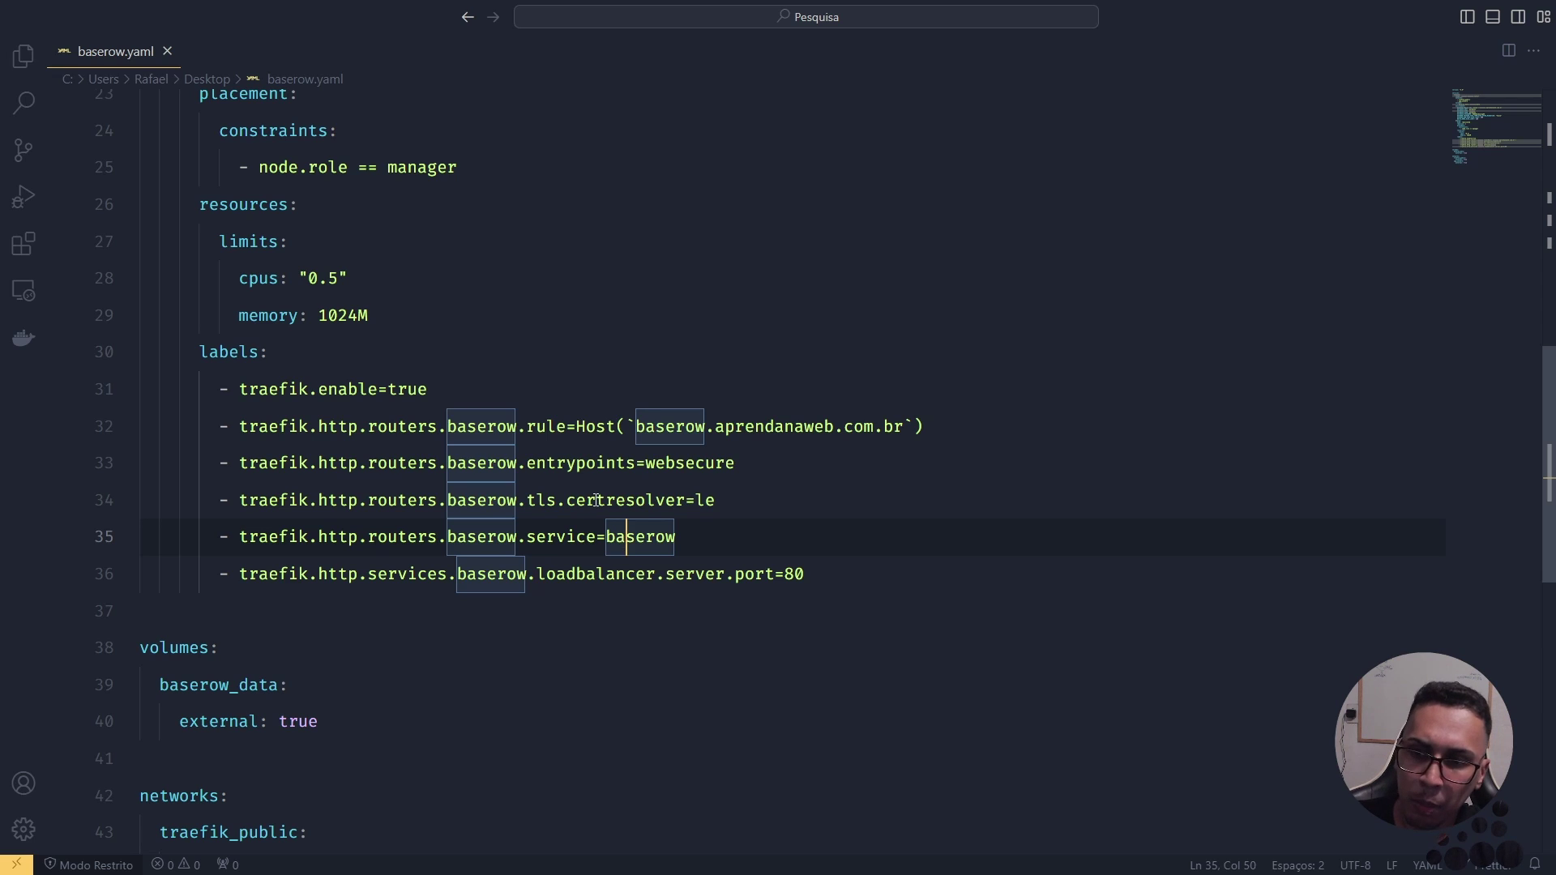
double_click(500, 428)
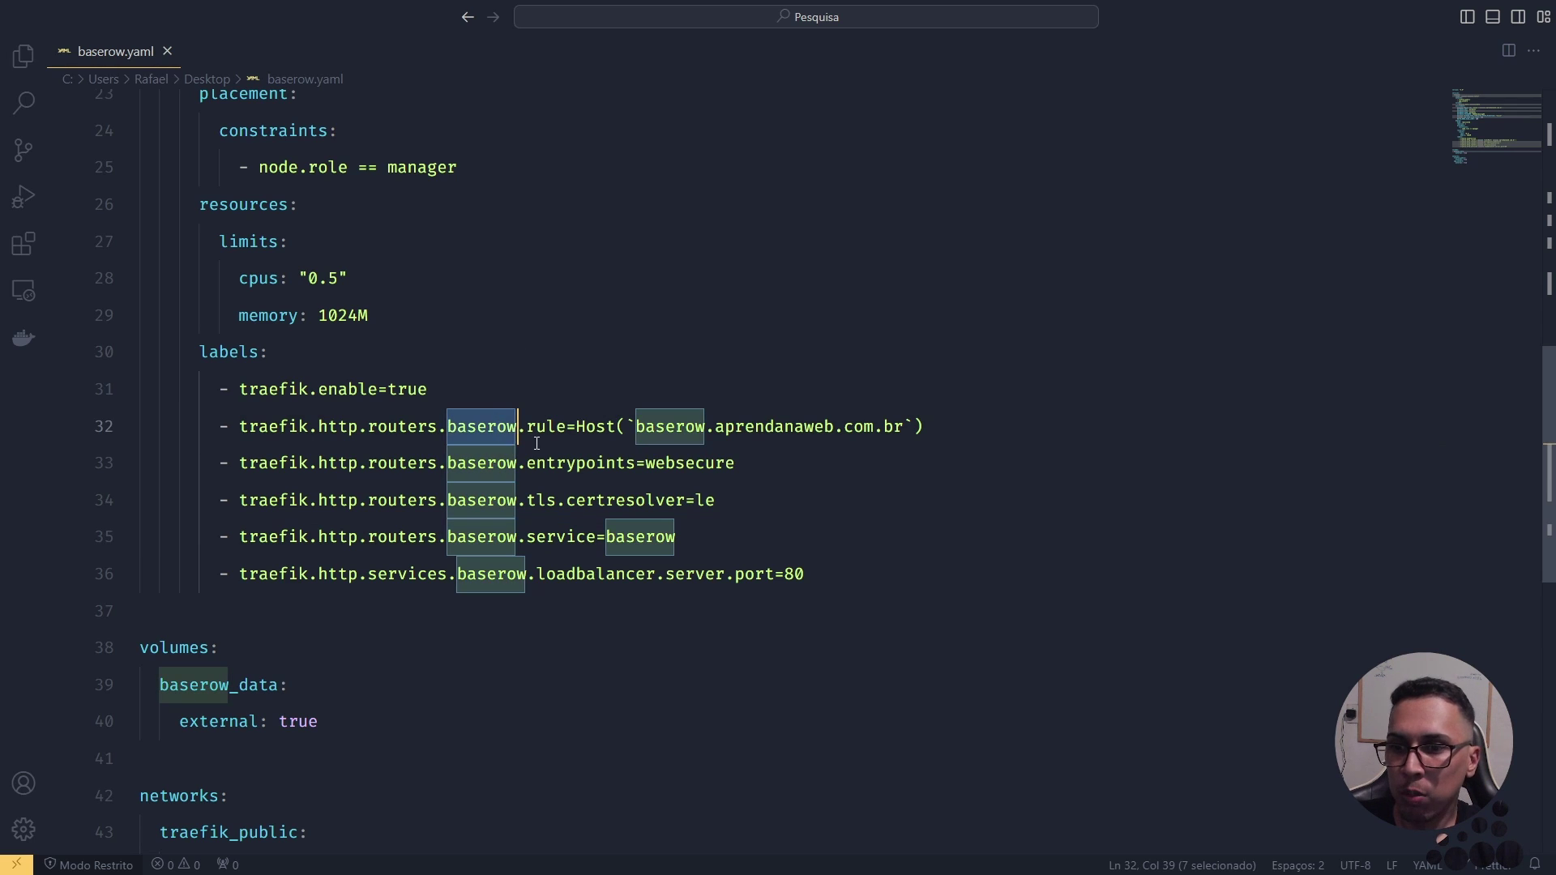
scroll(486, 434, "up", 5)
scroll(271, 201, "up", 3)
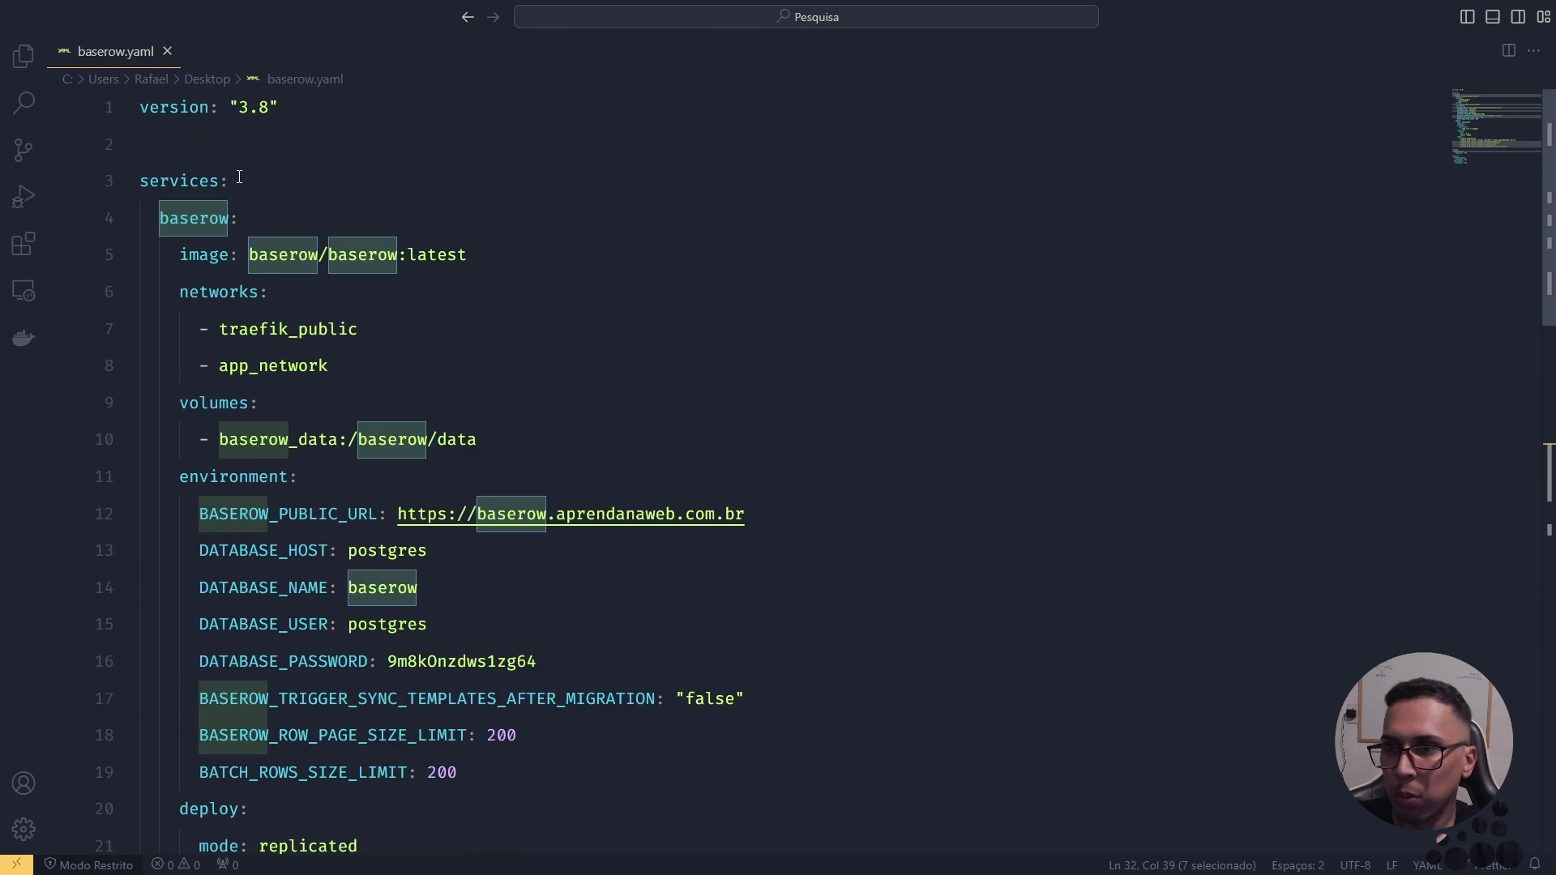
scroll(406, 315, "down", 5)
scroll(406, 316, "down", 4)
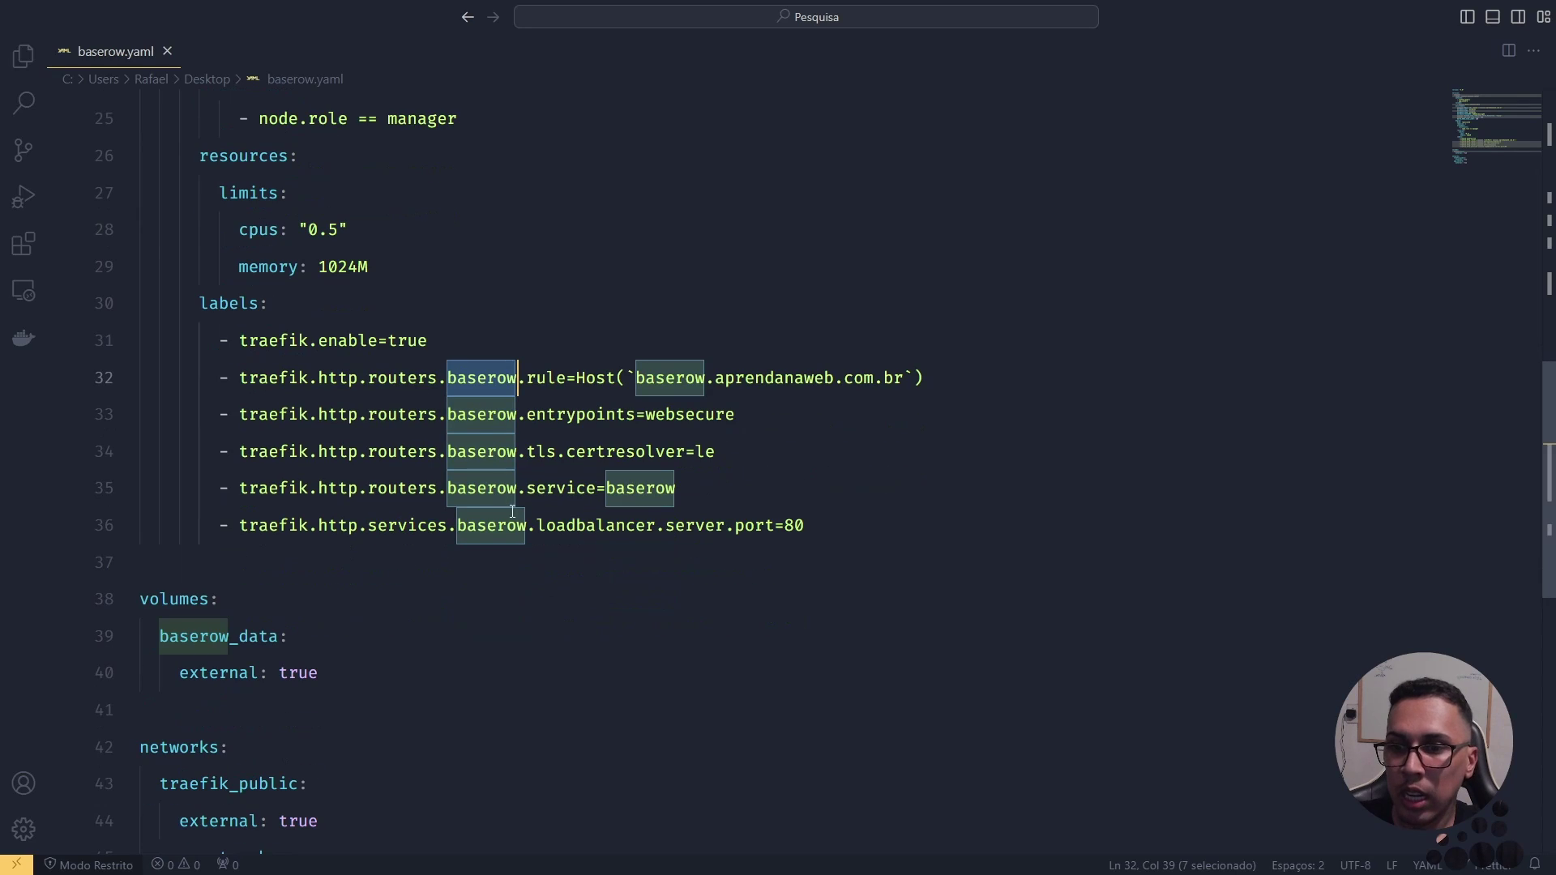
double_click(513, 531)
double_click(613, 528)
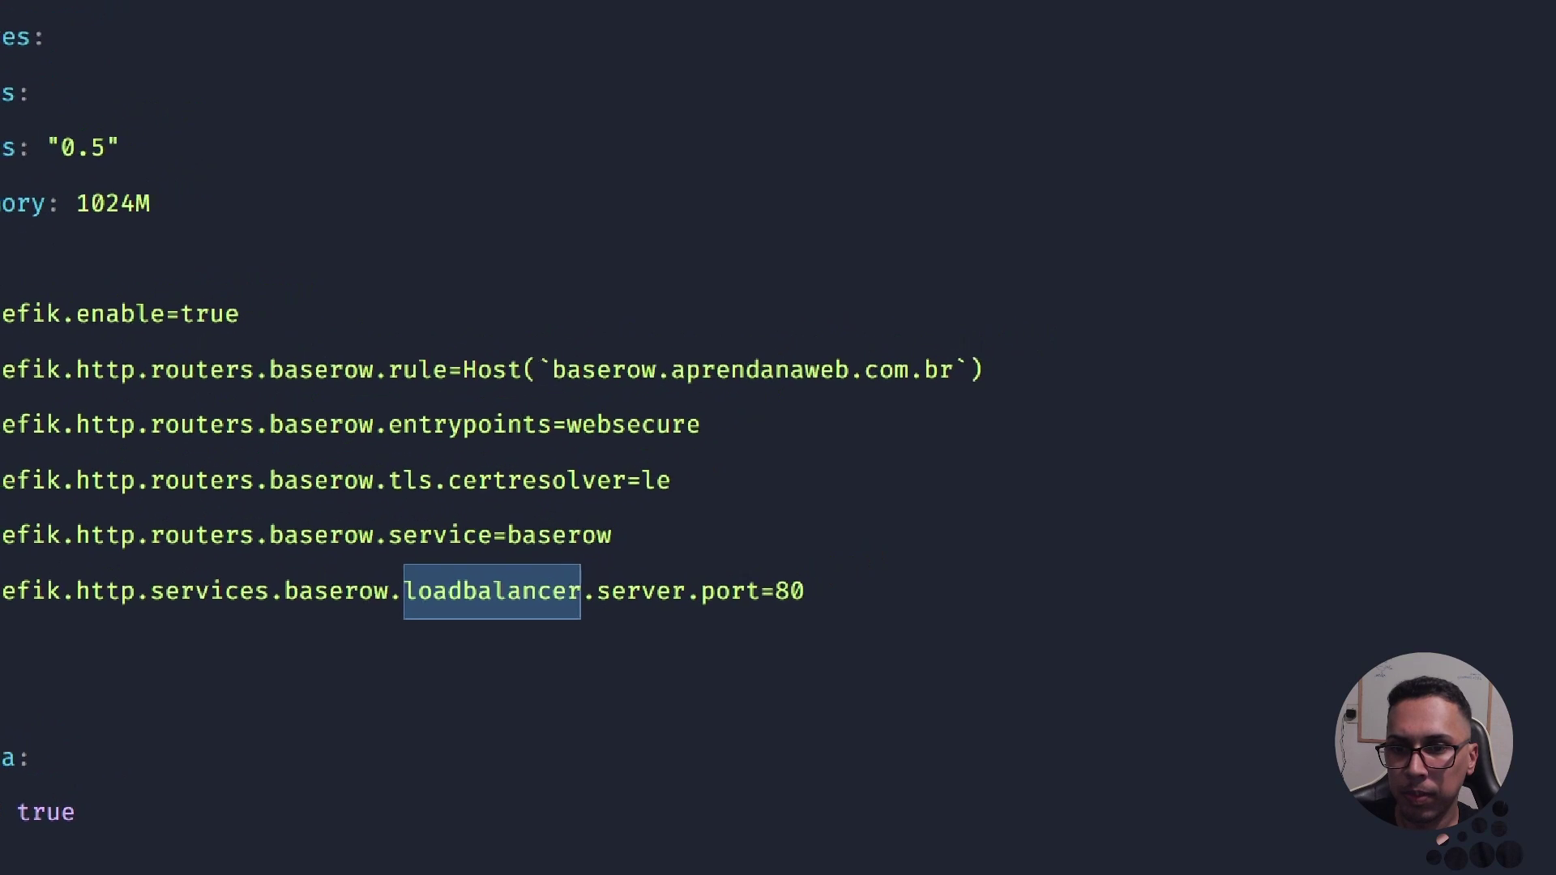
left_click_drag(817, 346, 1038, 257)
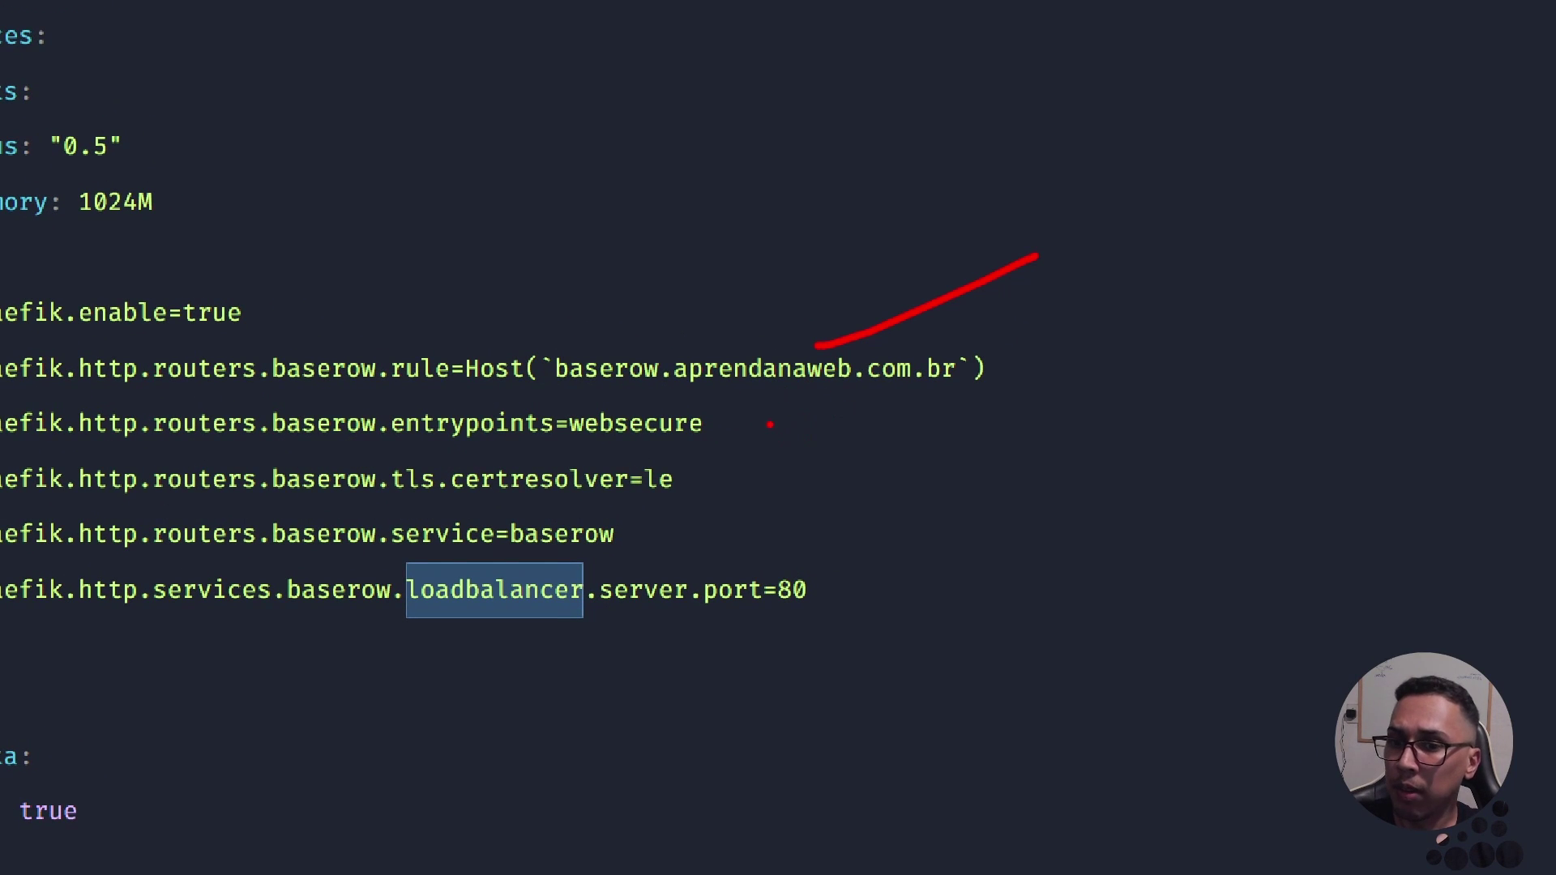
left_click_drag(718, 424, 841, 416)
left_click_drag(696, 484, 797, 472)
left_click_drag(614, 546, 789, 522)
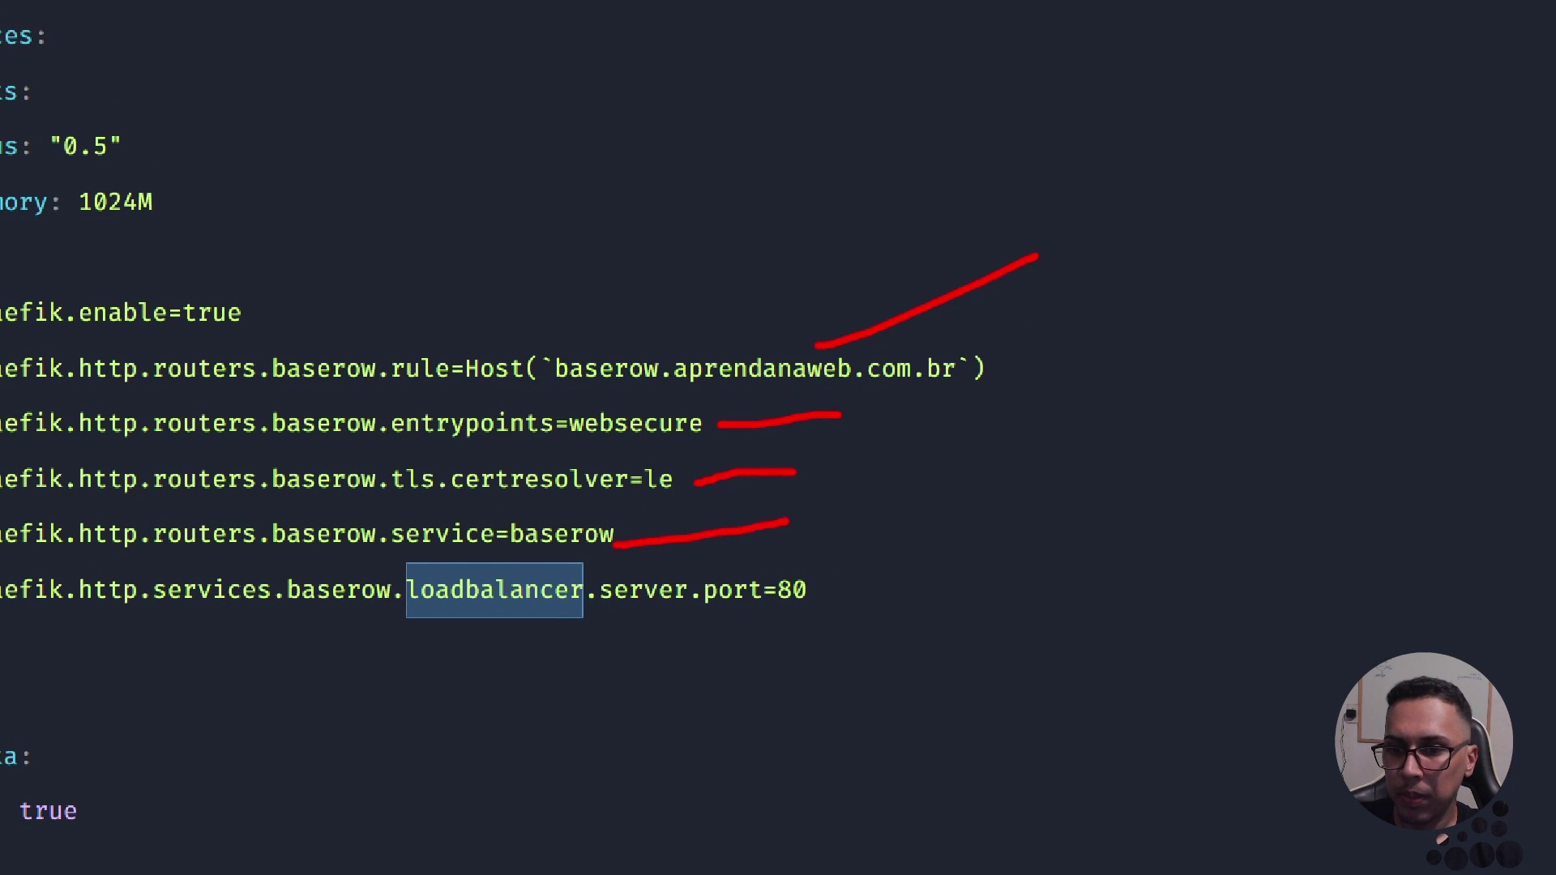
left_click_drag(840, 592, 965, 564)
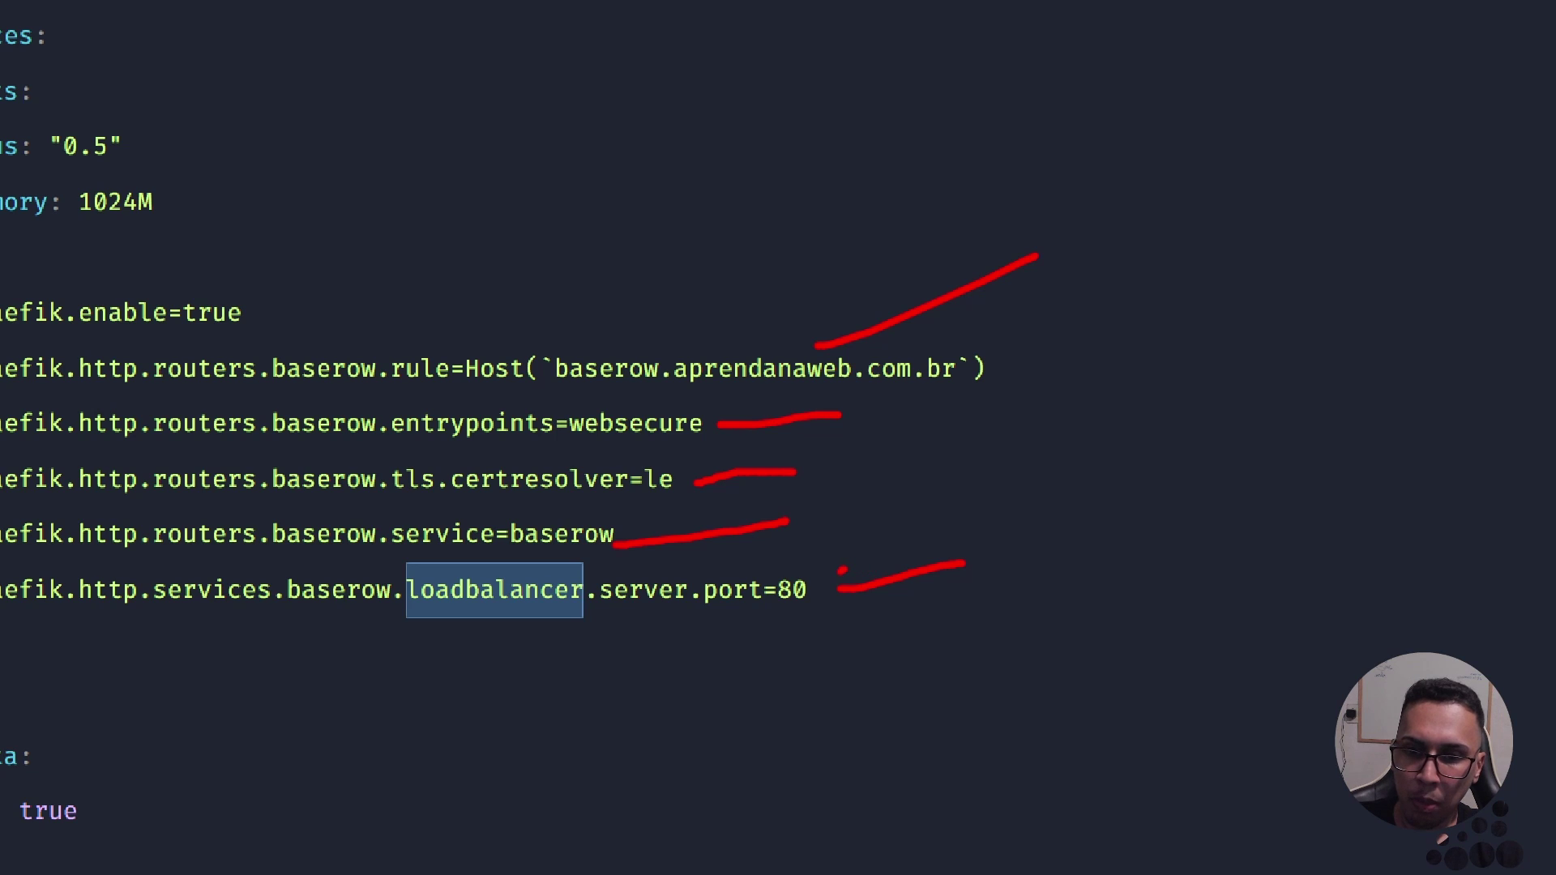
mouse_move(841, 569)
left_mouse_down()
mouse_move(847, 612)
mouse_move(839, 577)
left_mouse_up()
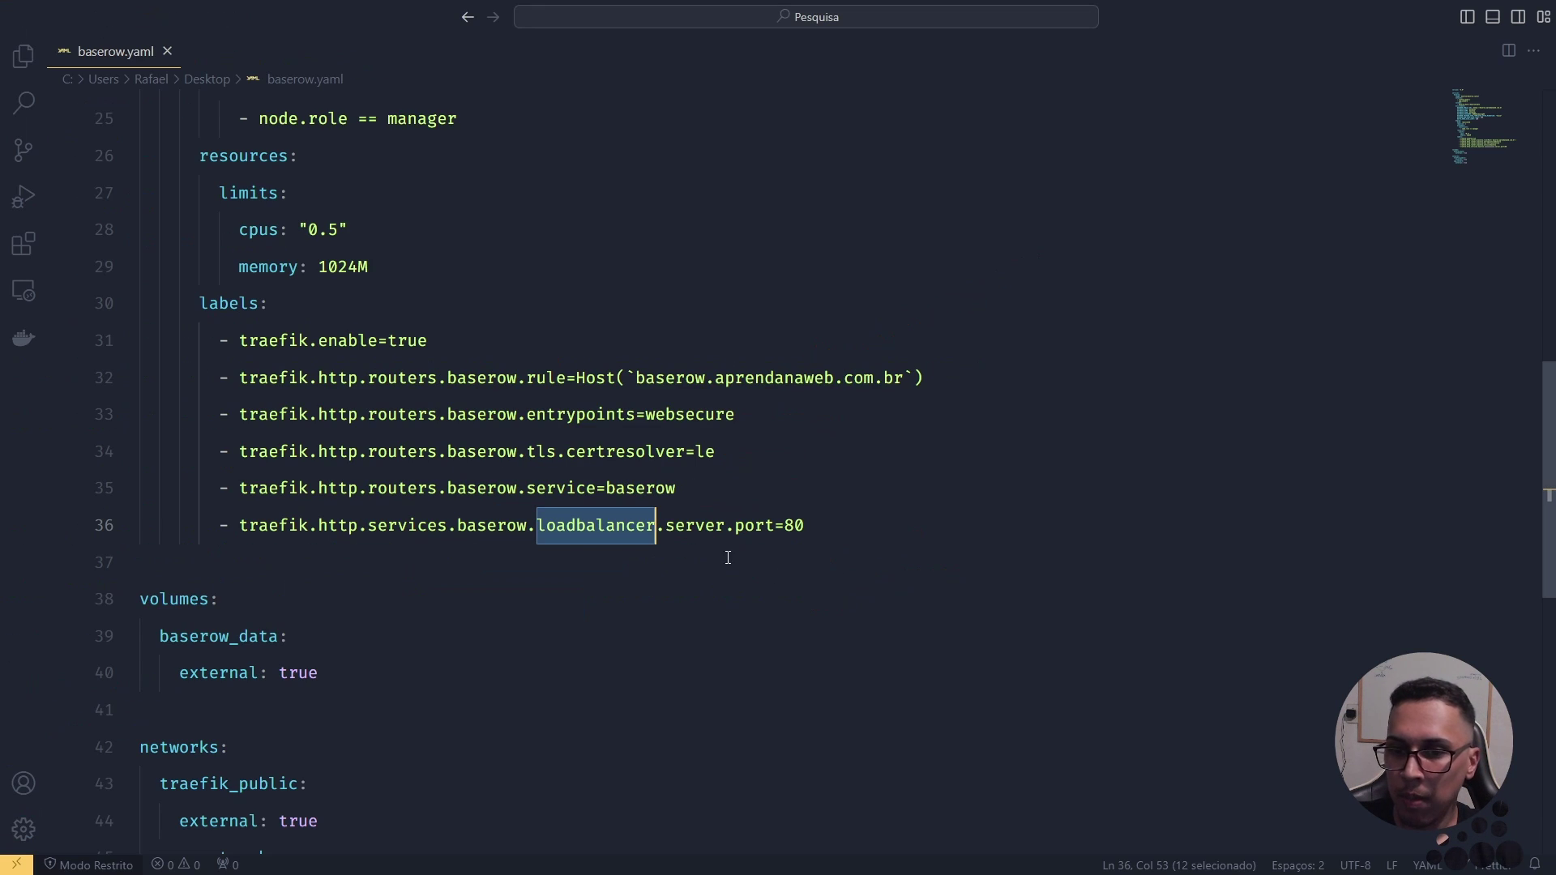
scroll(753, 521, "down", 1)
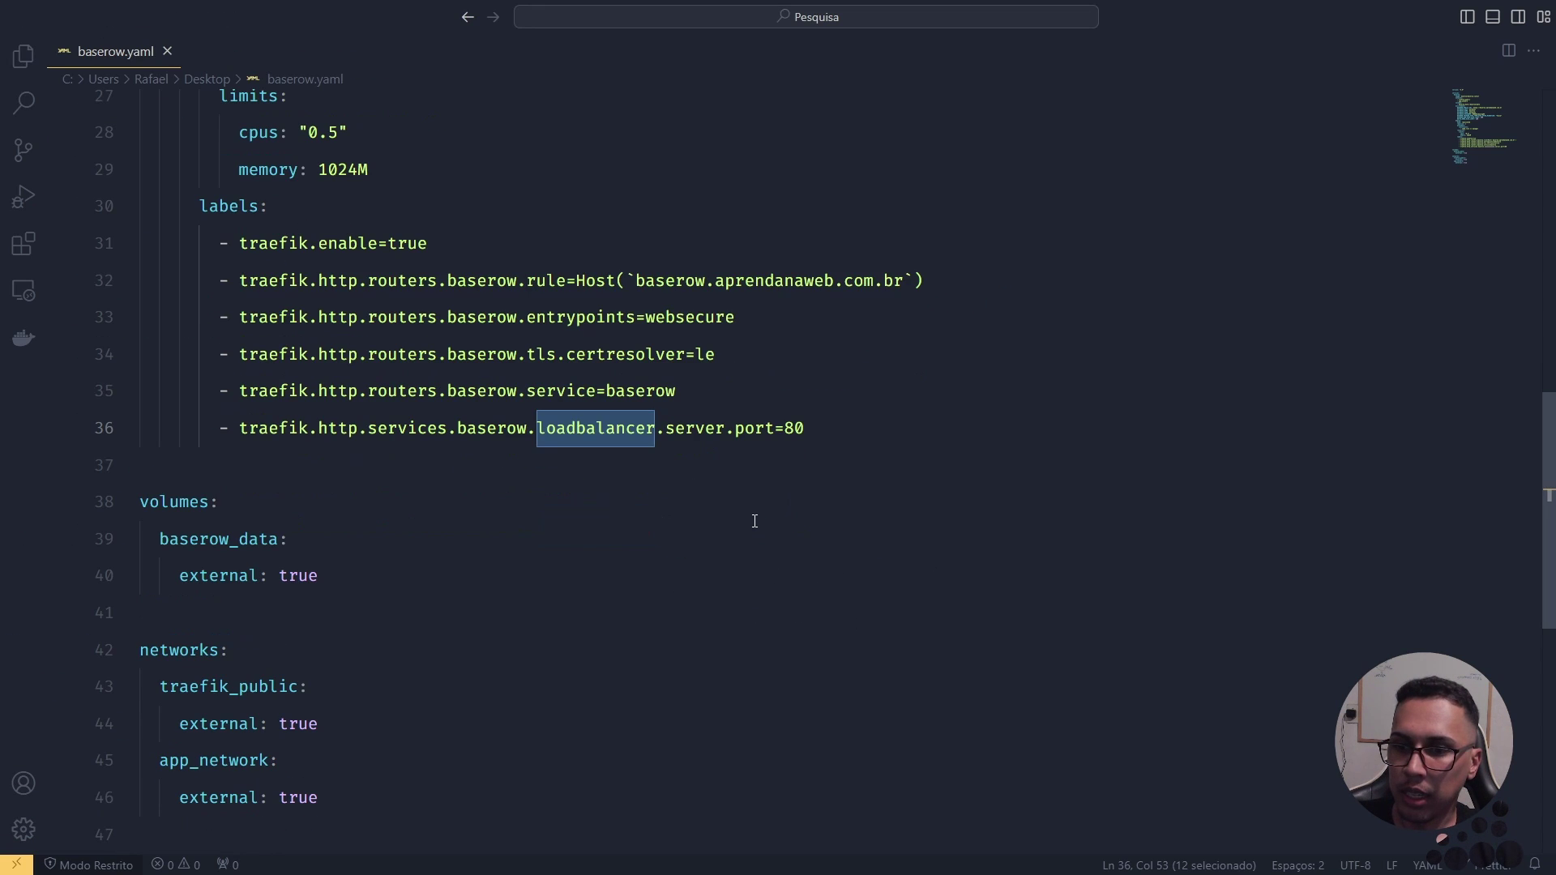
double_click(194, 503)
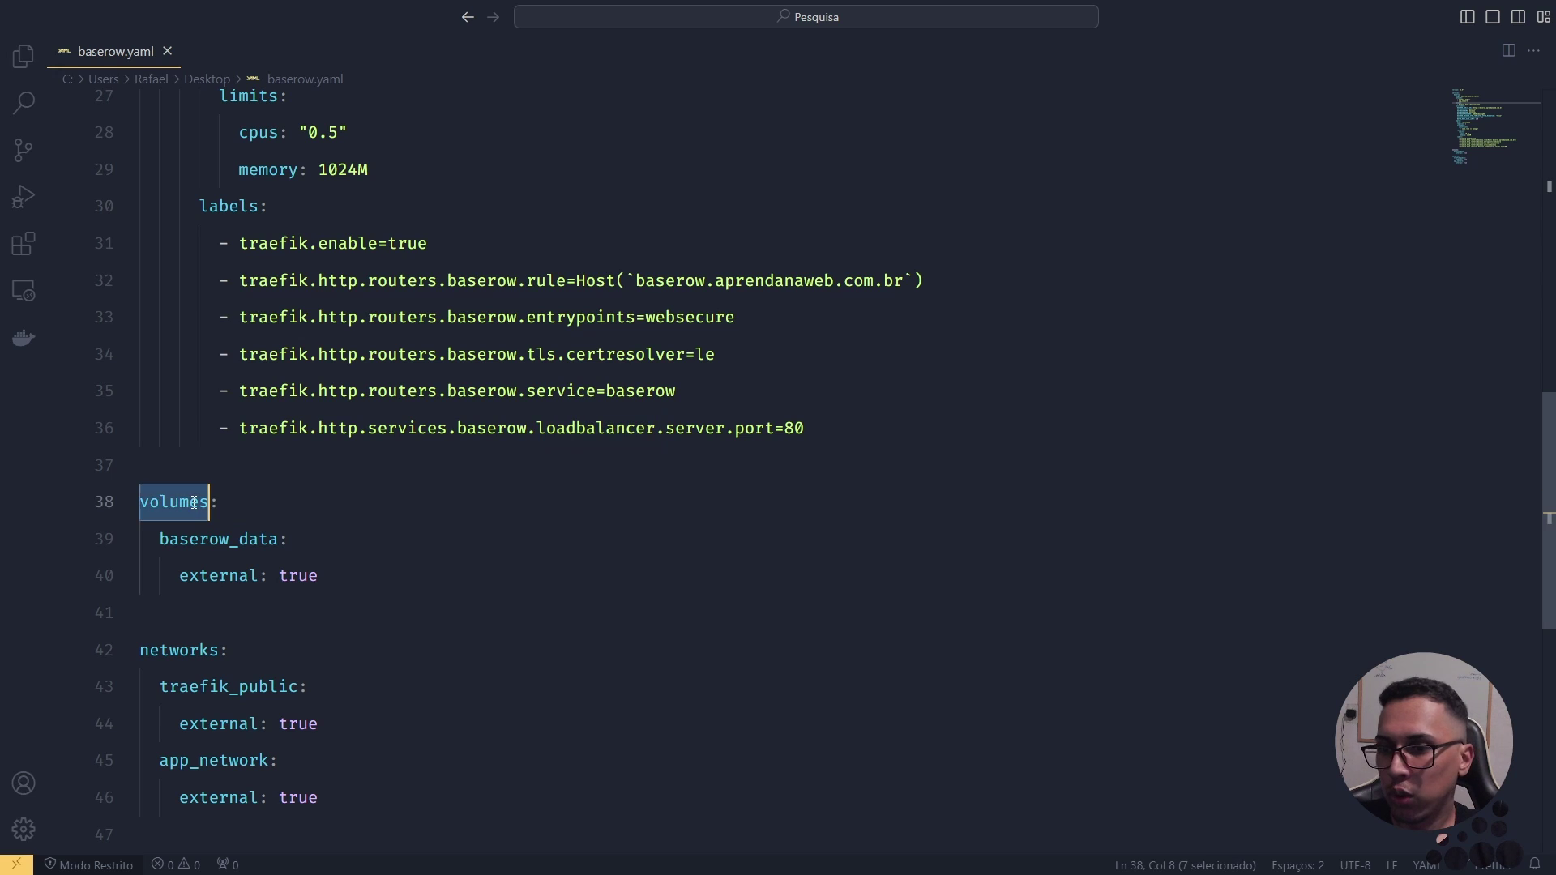
scroll(333, 522, "down", 1)
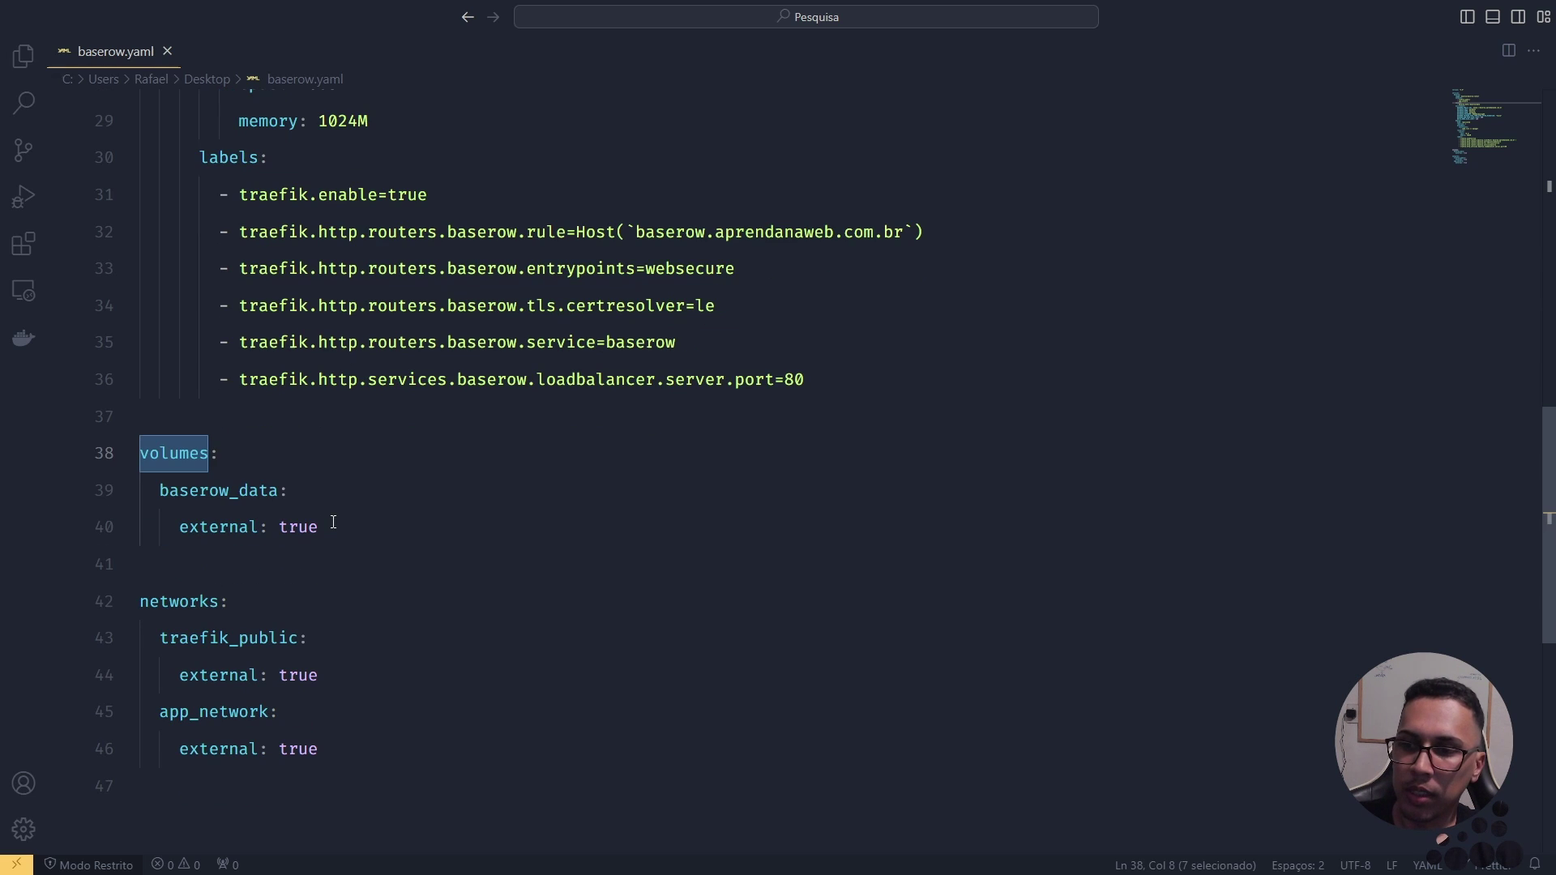
double_click(176, 489)
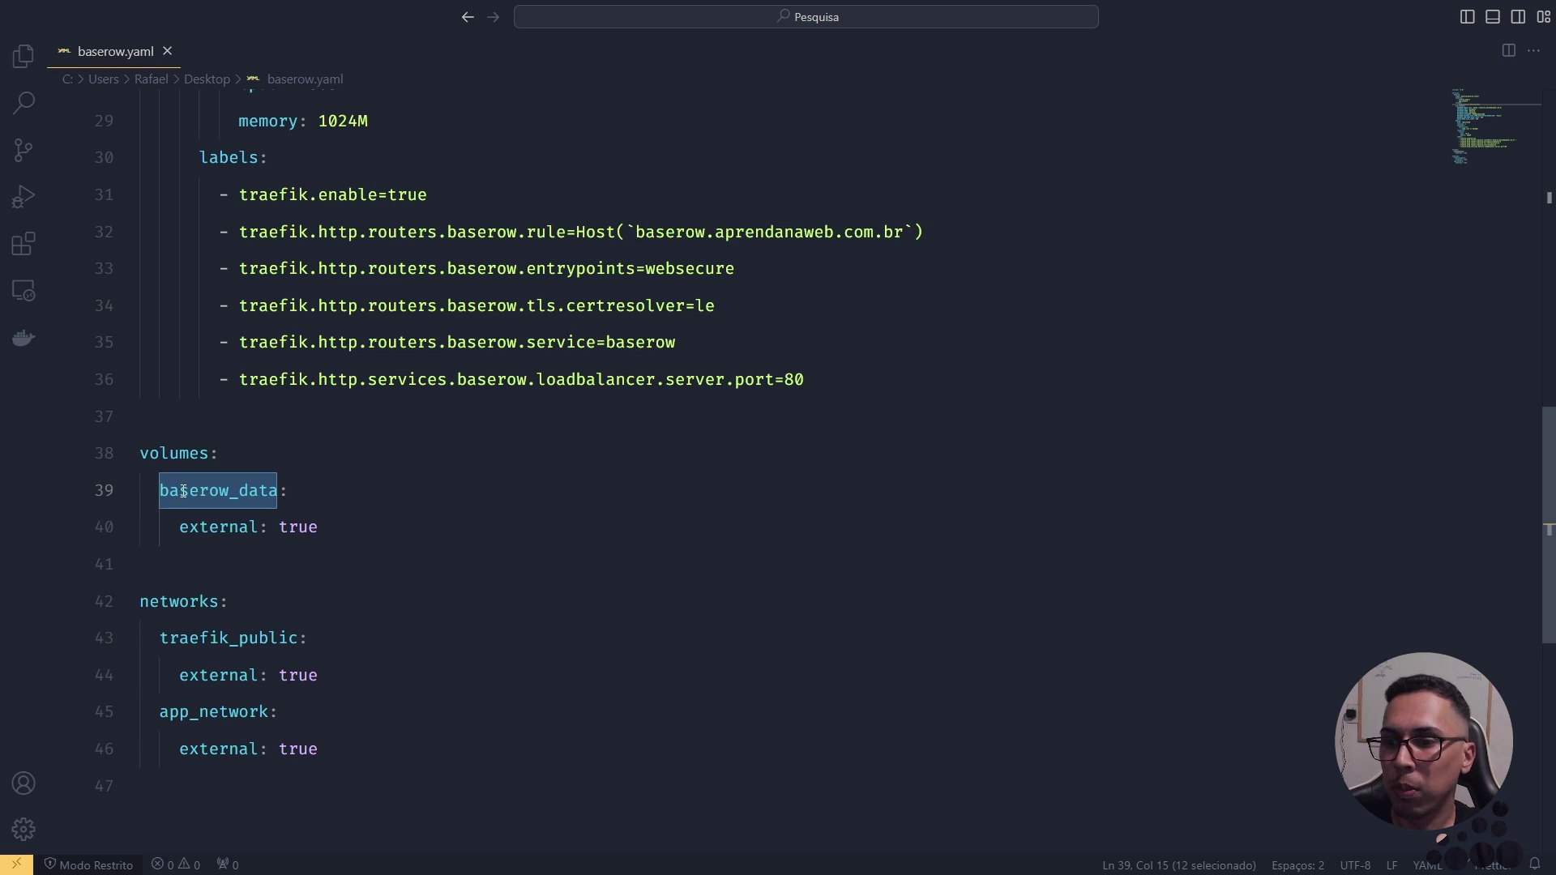
double_click(209, 524)
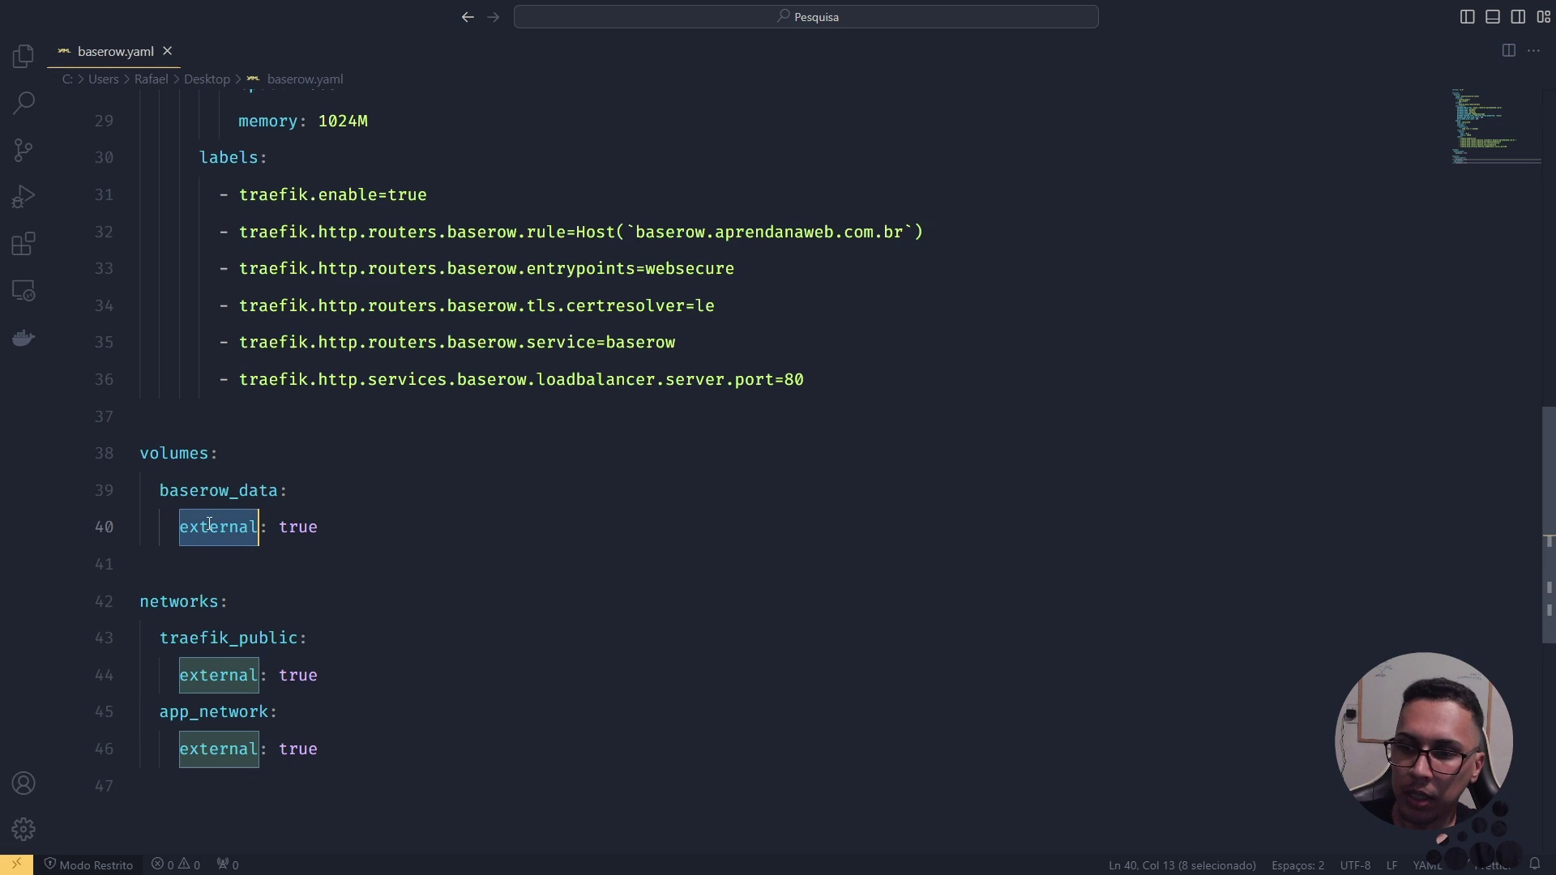
double_click(296, 526)
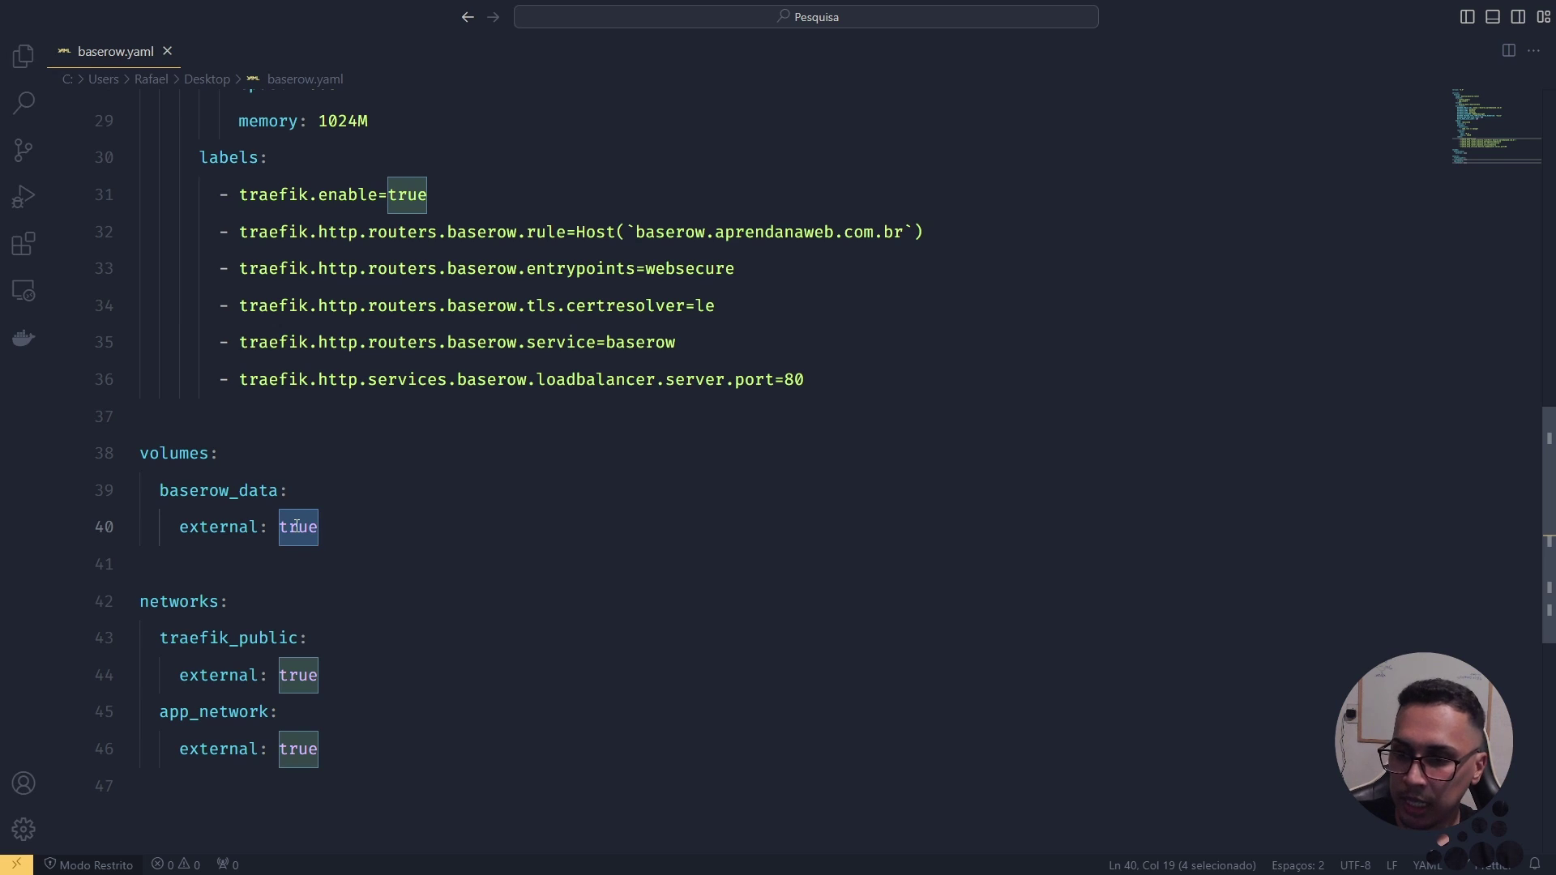
double_click(191, 605)
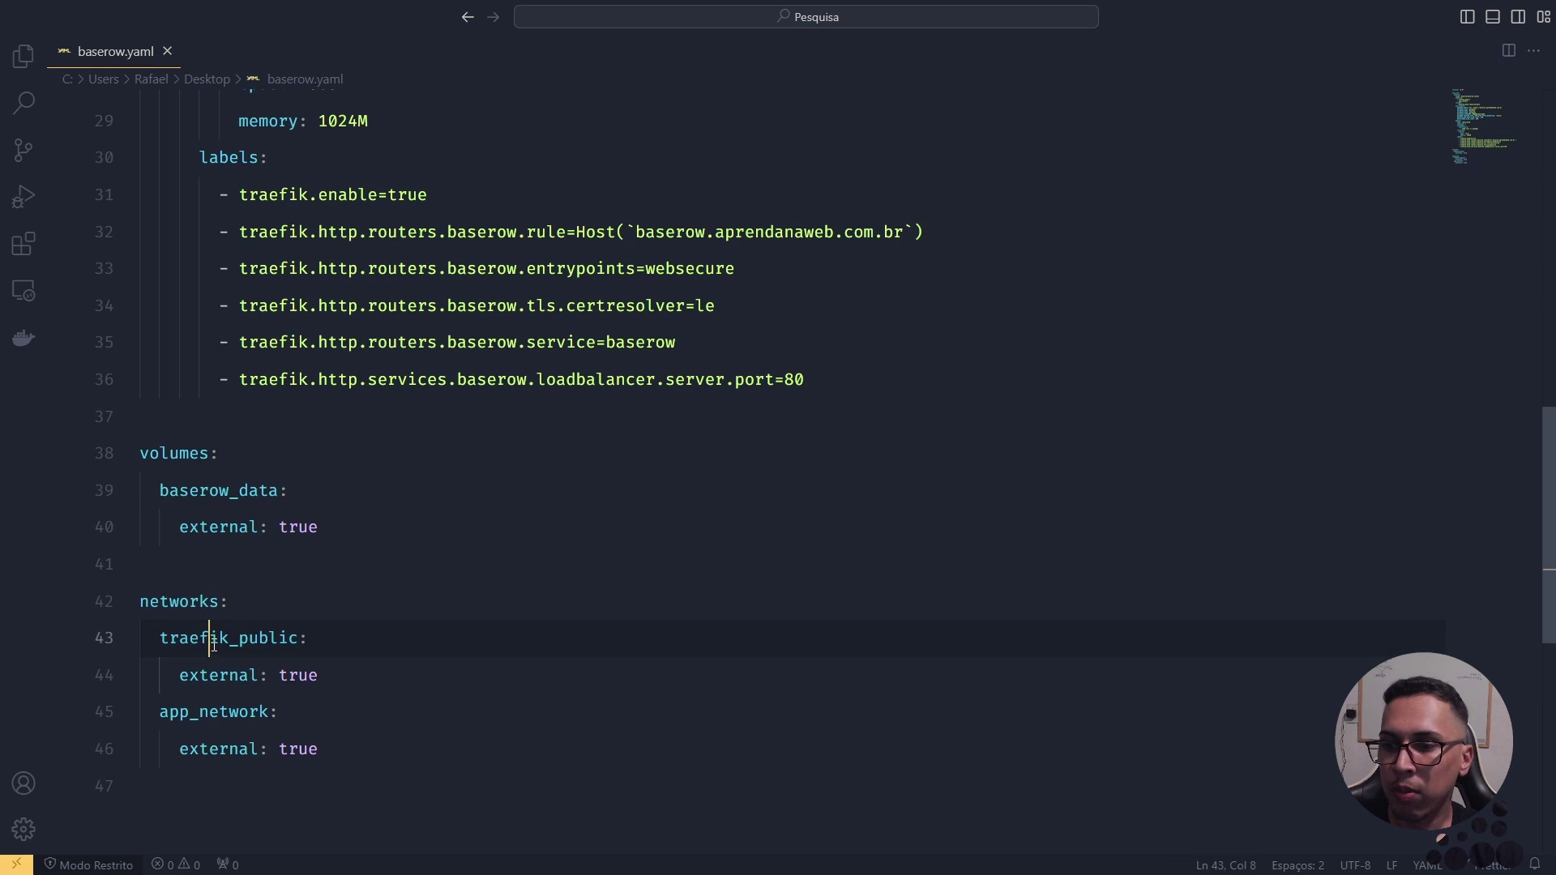
double_click(204, 638)
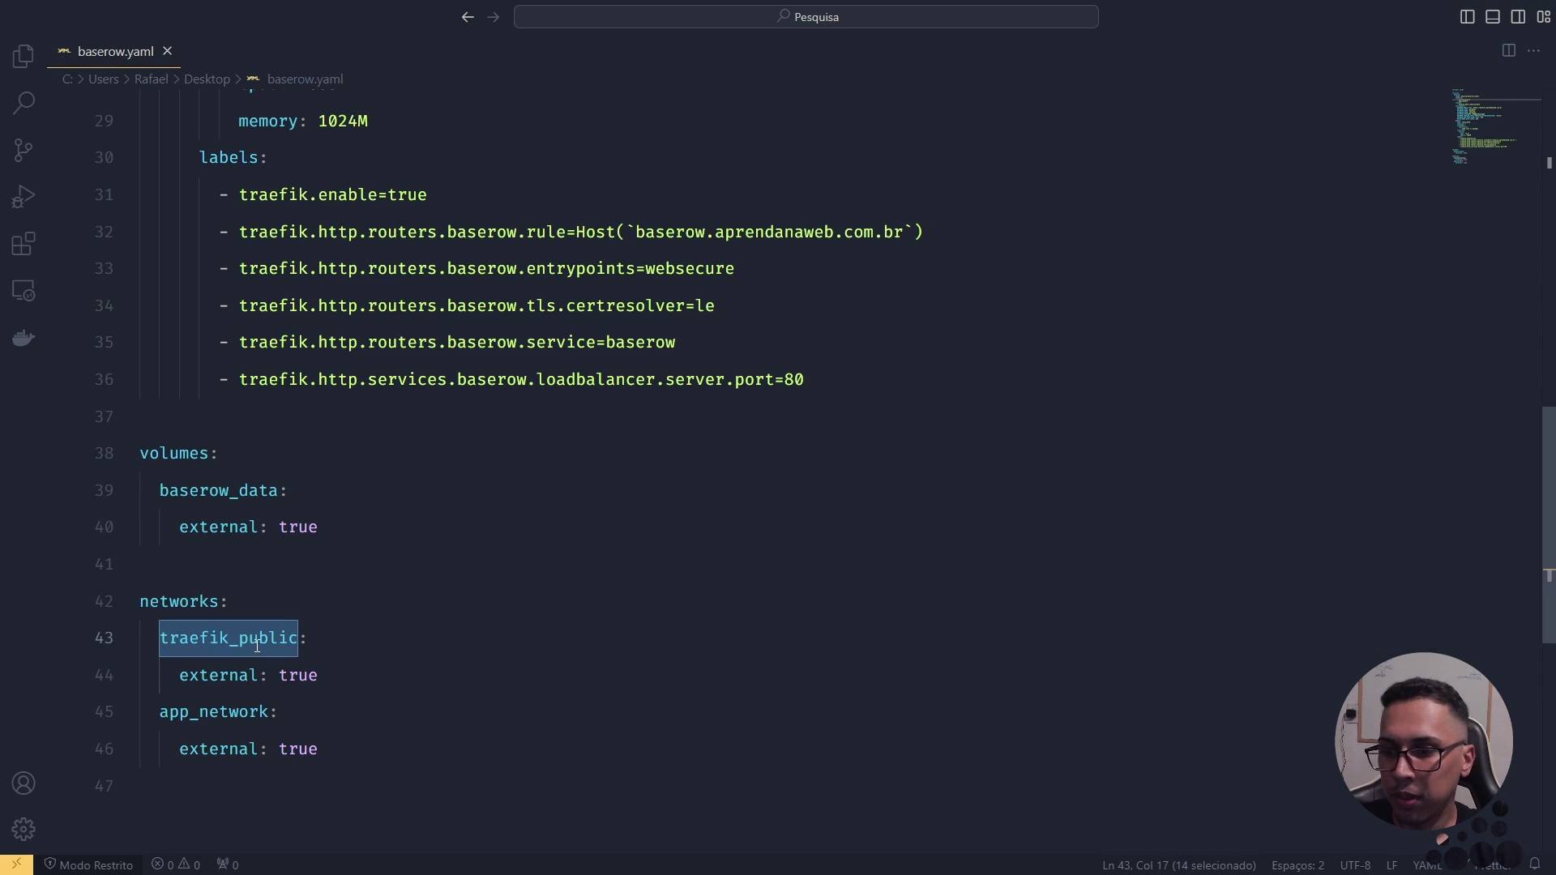
double_click(229, 677)
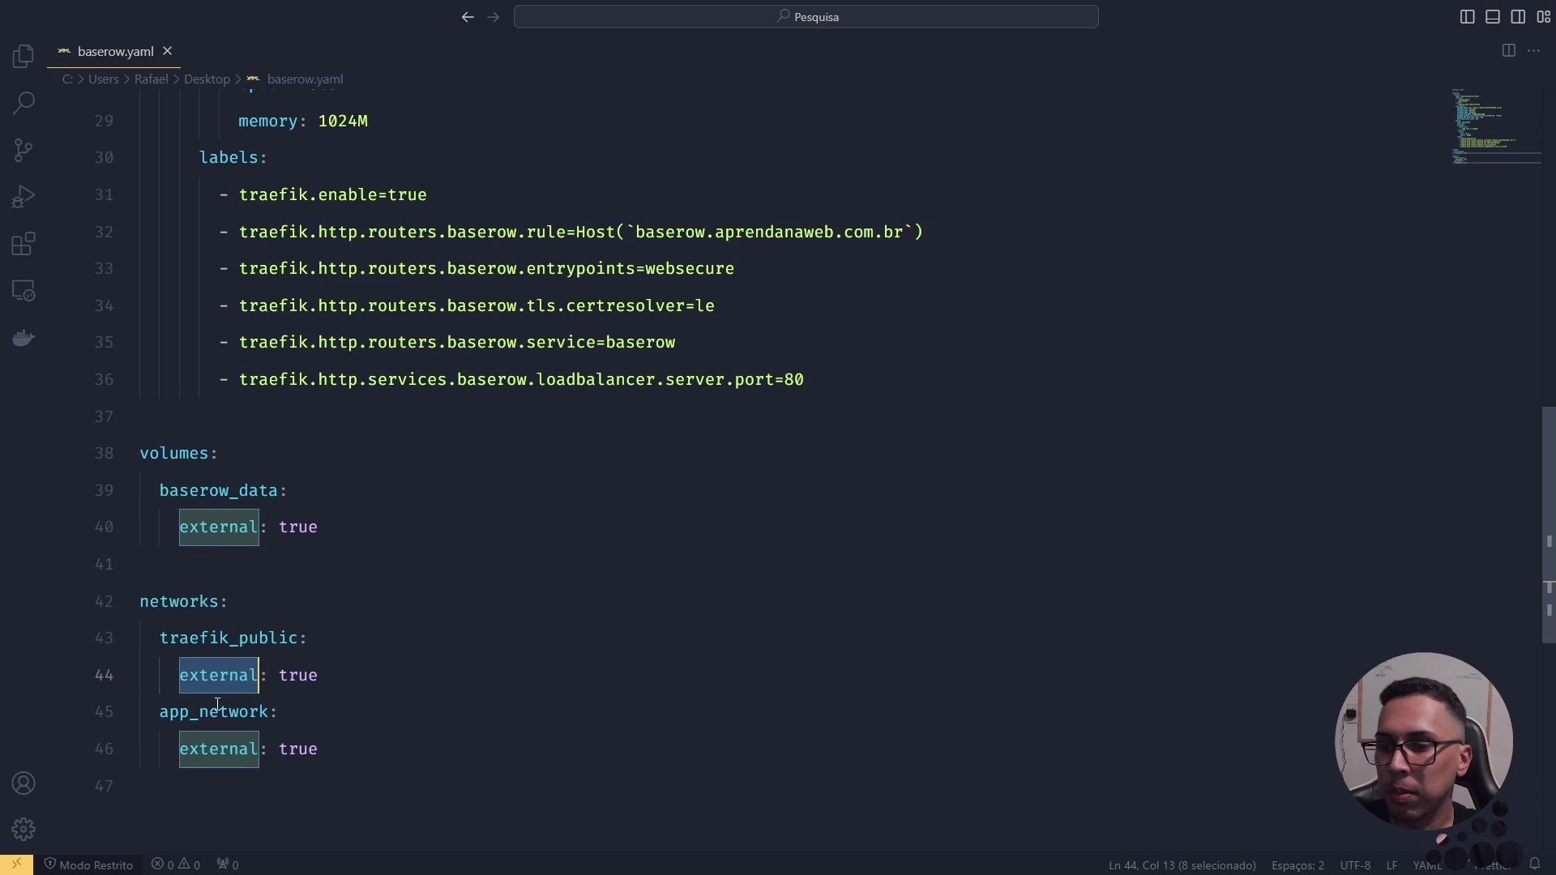
double_click(215, 710)
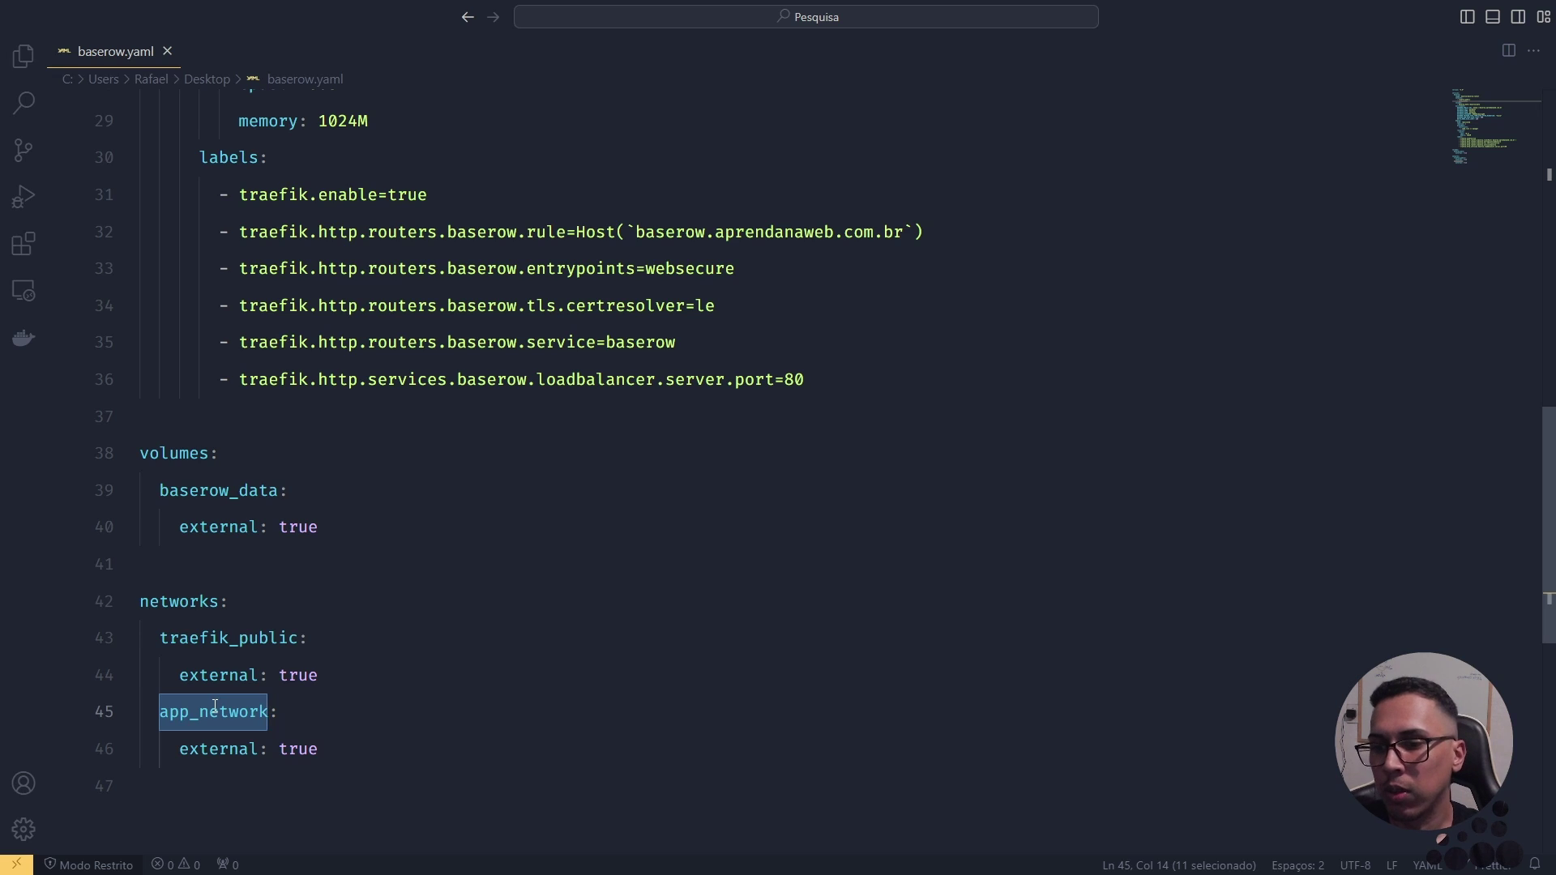
left_click(217, 638)
left_click(217, 717)
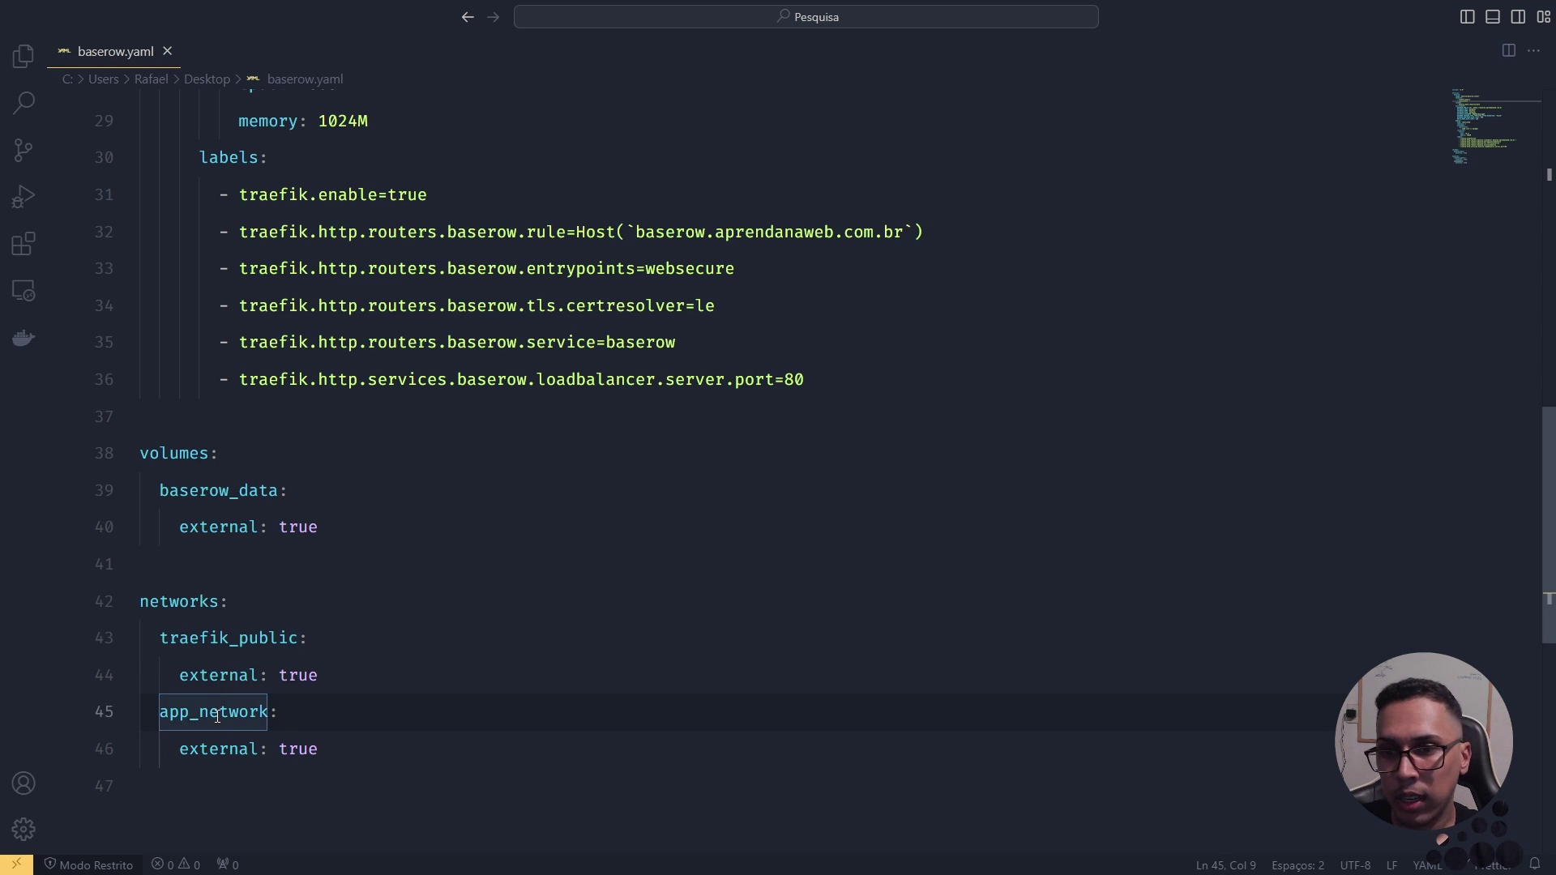
scroll(364, 648, "up", 10)
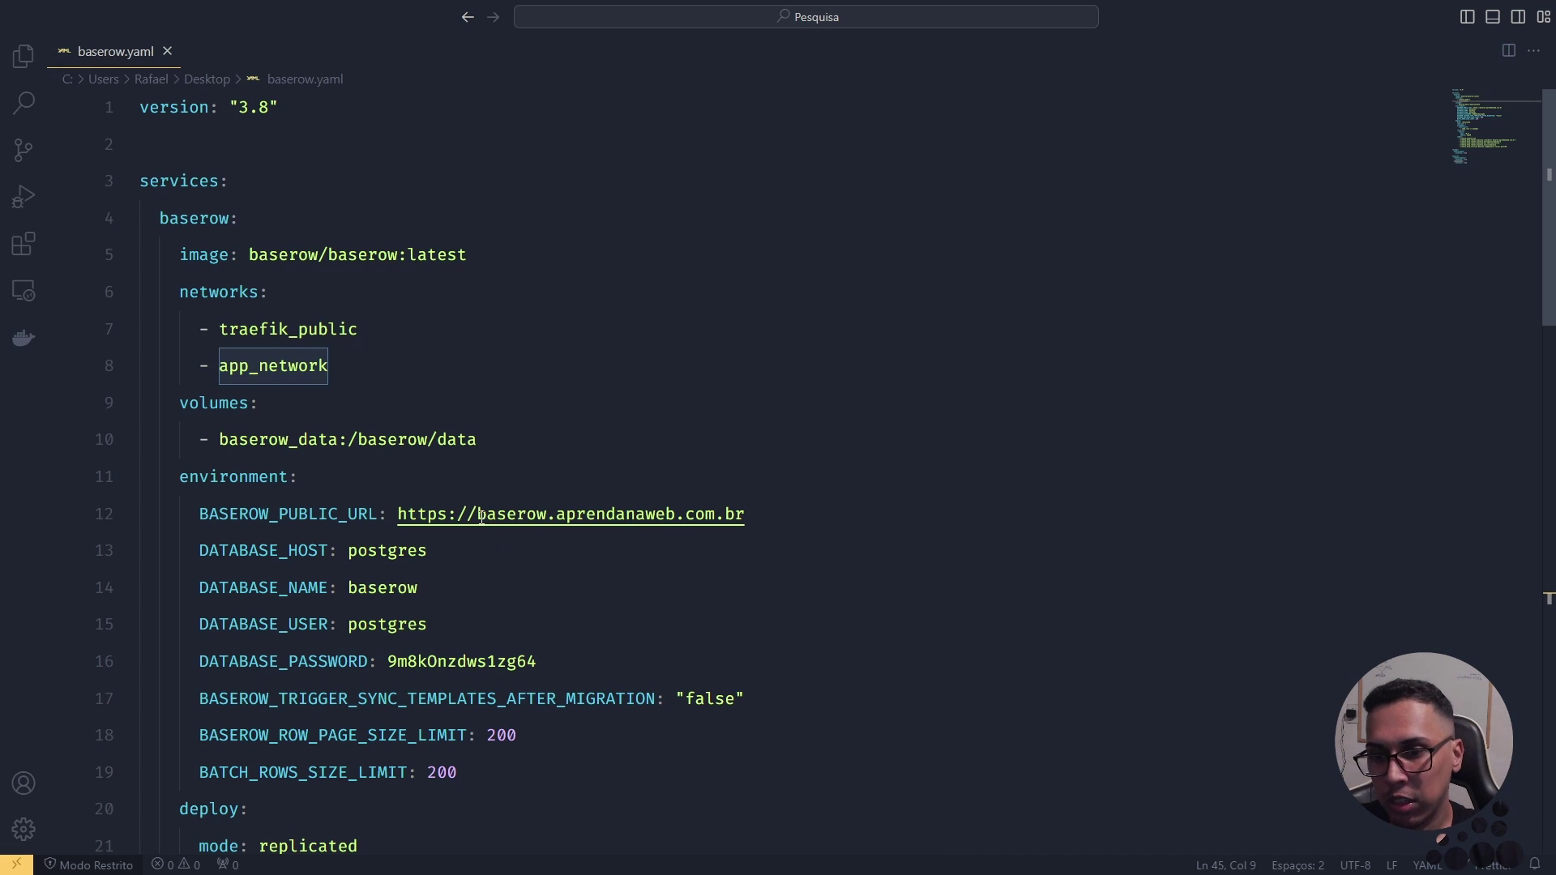
Step: Select the Baserow domain in the public URL and the database name baserow in the compose file
left_click_drag(480, 517, 745, 505)
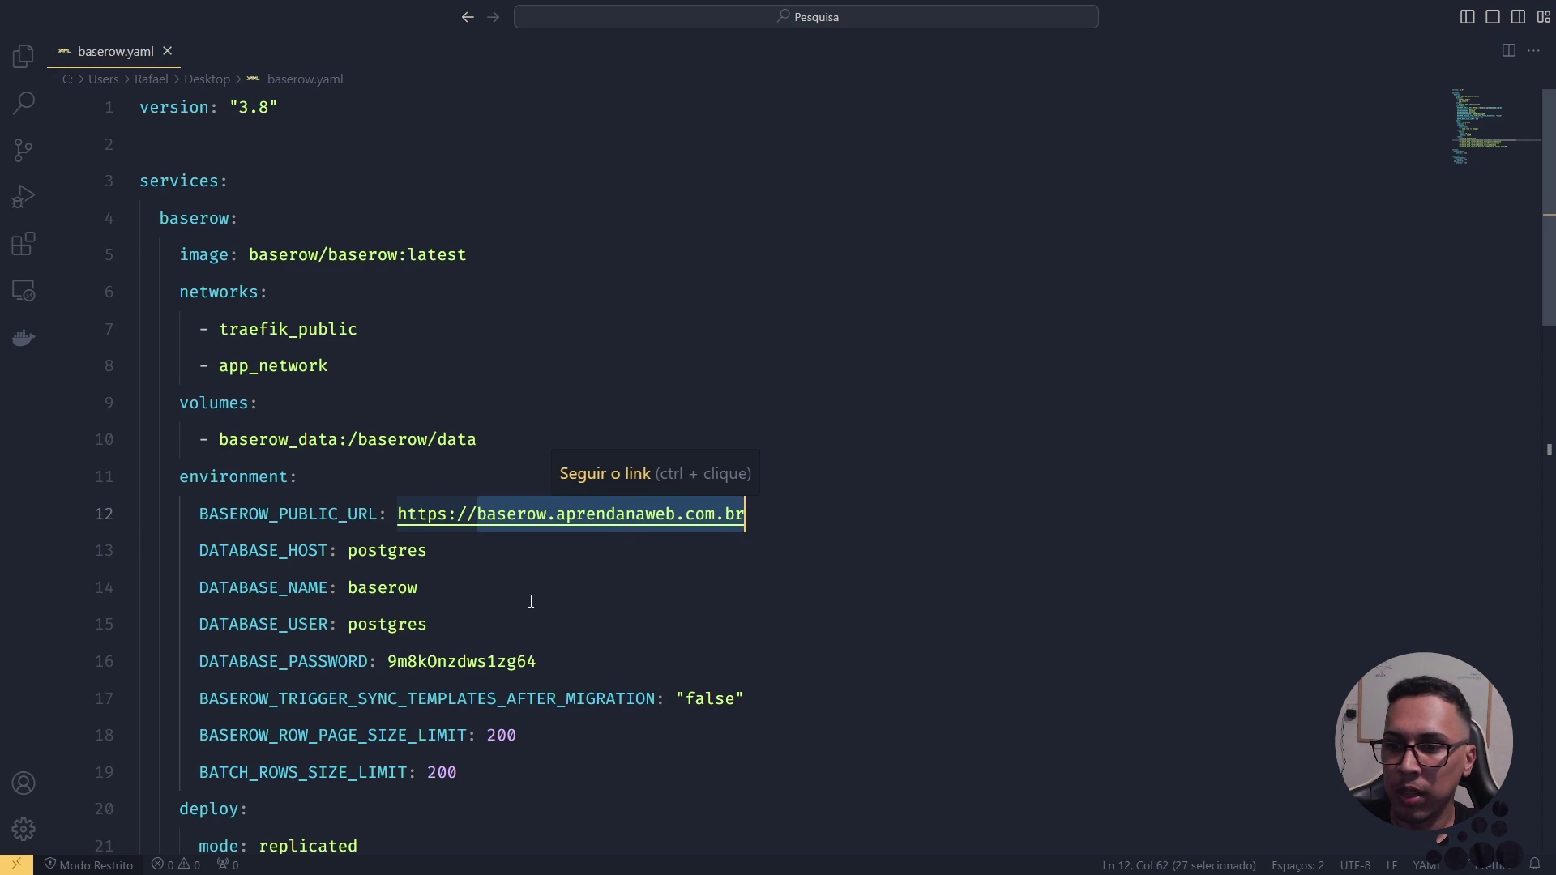
double_click(400, 591)
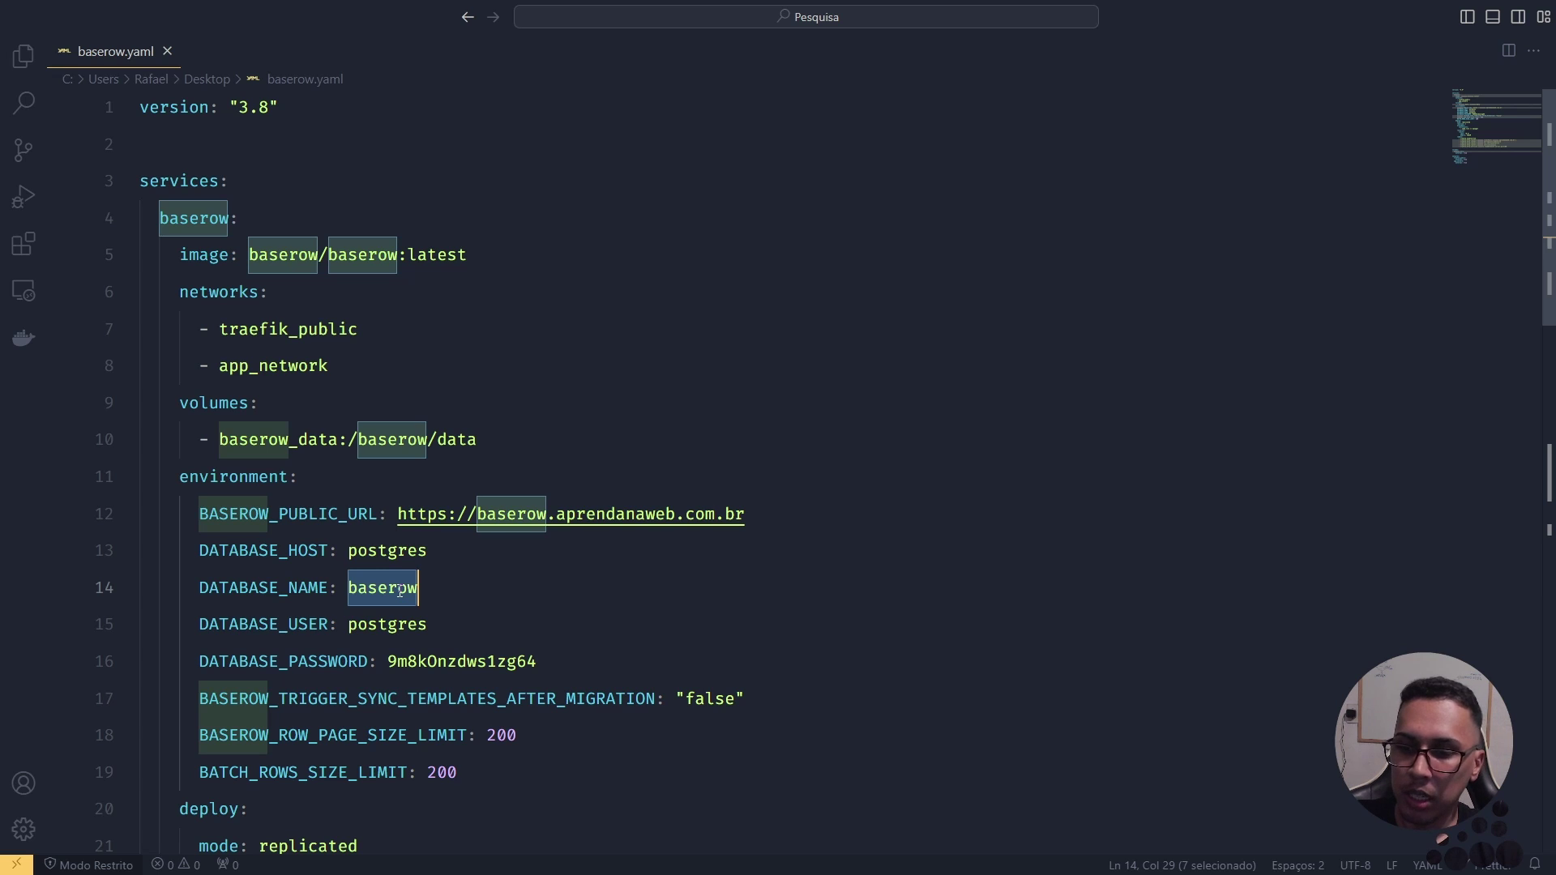
key("ctrl+super+Left")
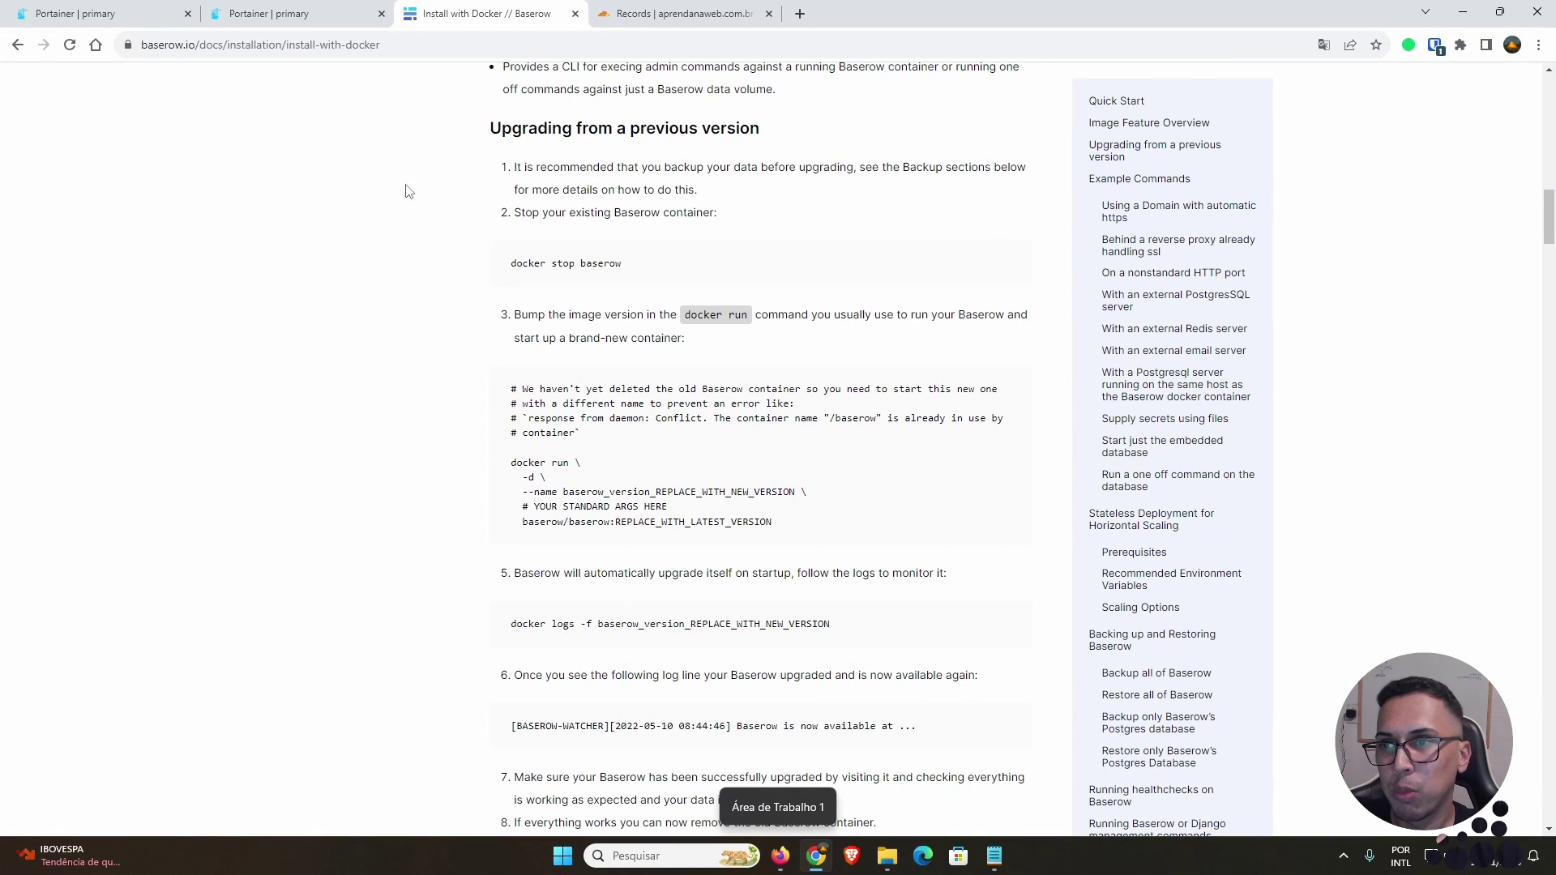
Step: Go to Portainer's Stacks list and open the postgres stack's details
left_click(138, 18)
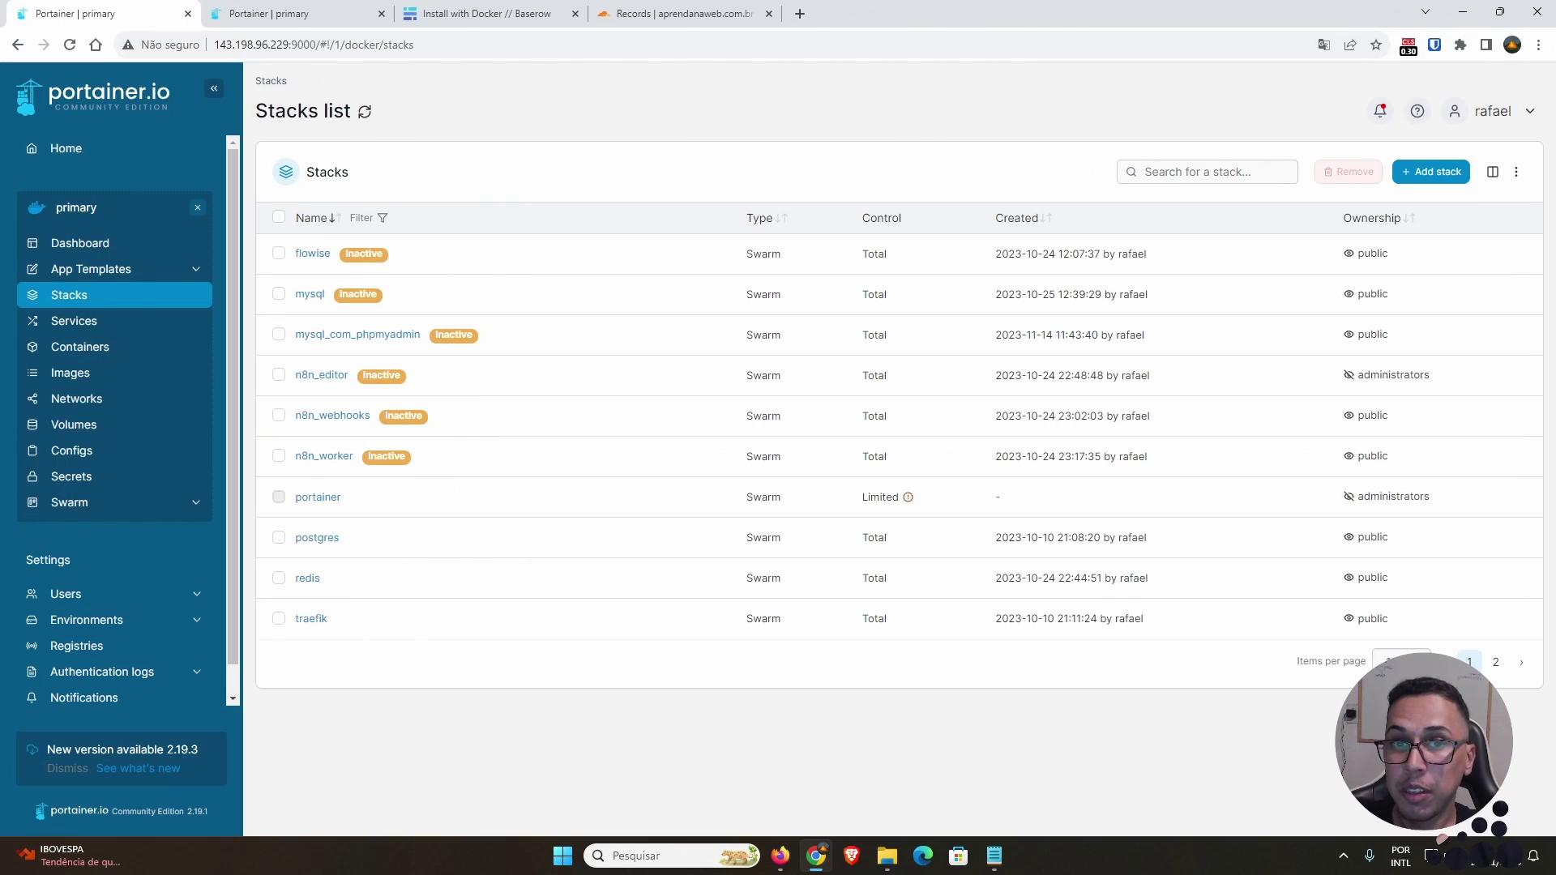
left_click(317, 537)
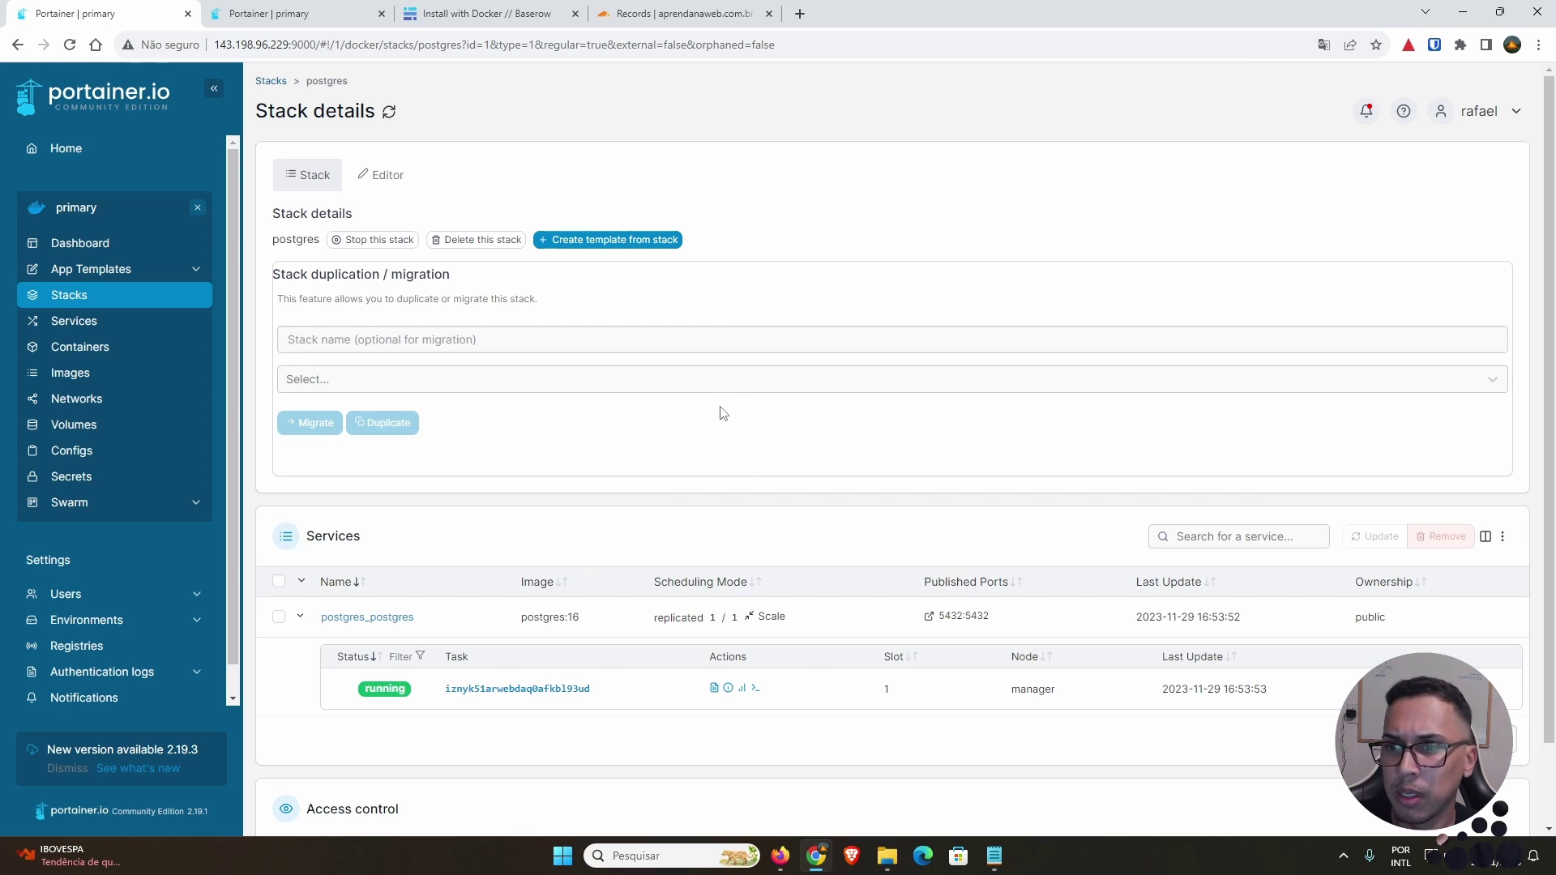
Step: Open an Exec console into the running postgres container, connecting as user postgres
scroll(636, 444, "down", 2)
double_click(379, 598)
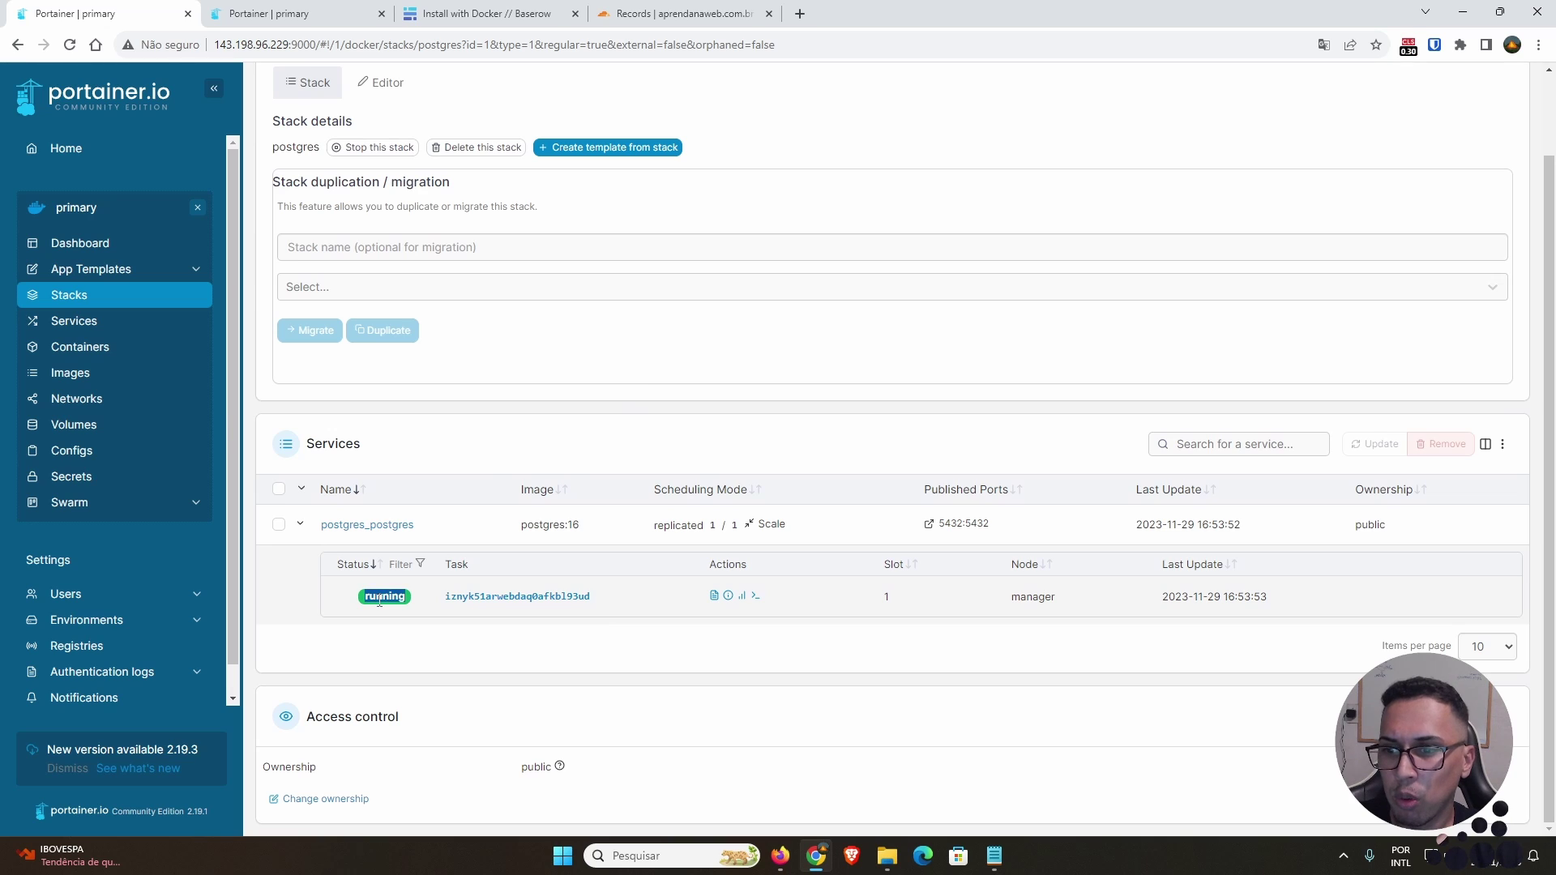
left_click(755, 598)
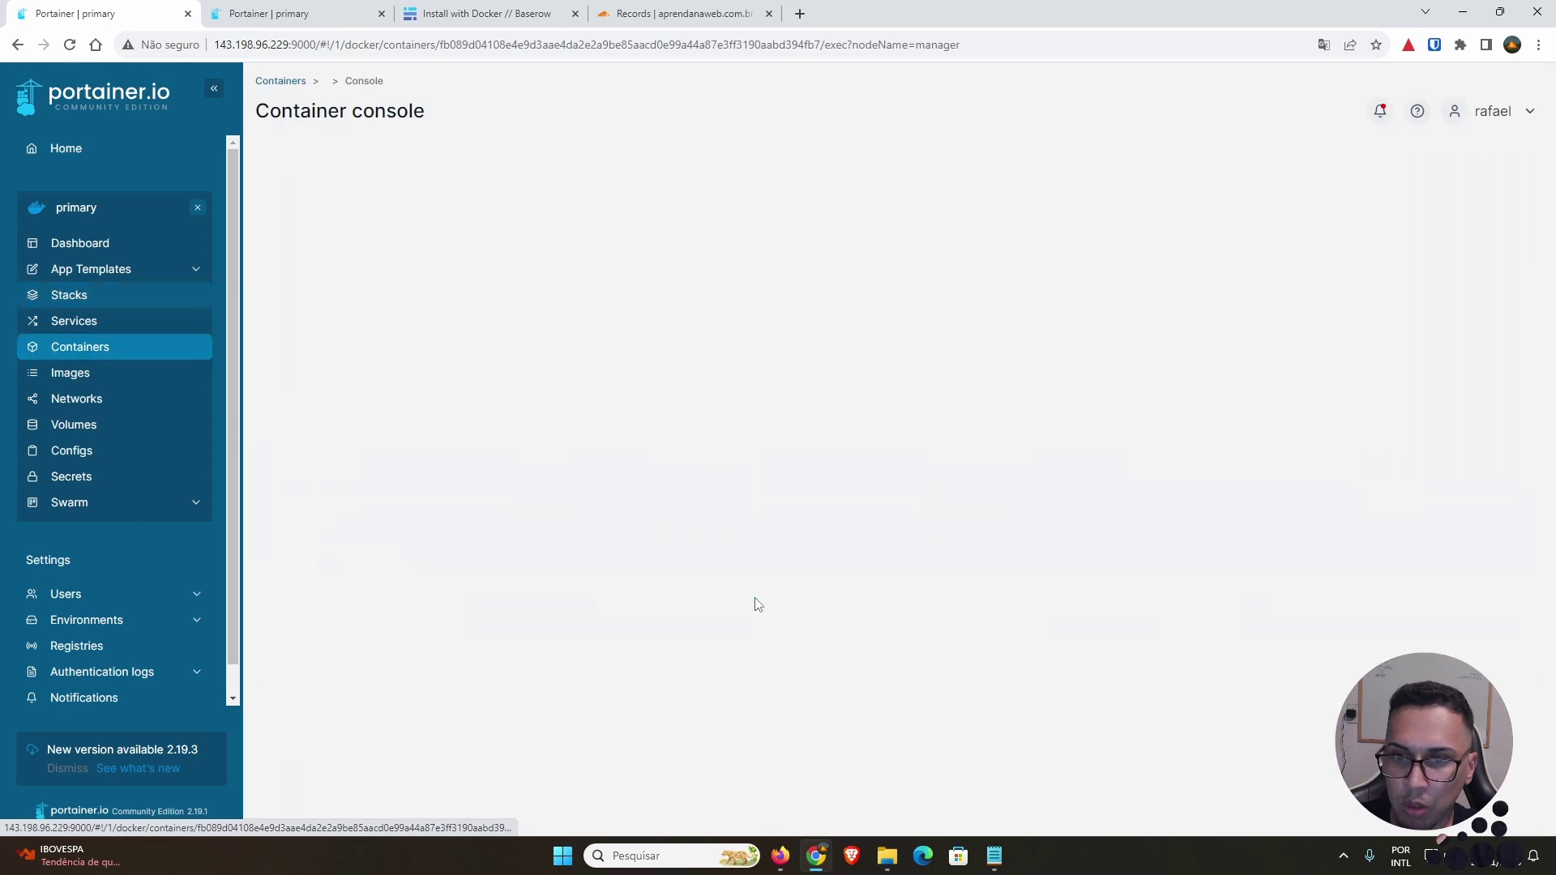
left_click(476, 306)
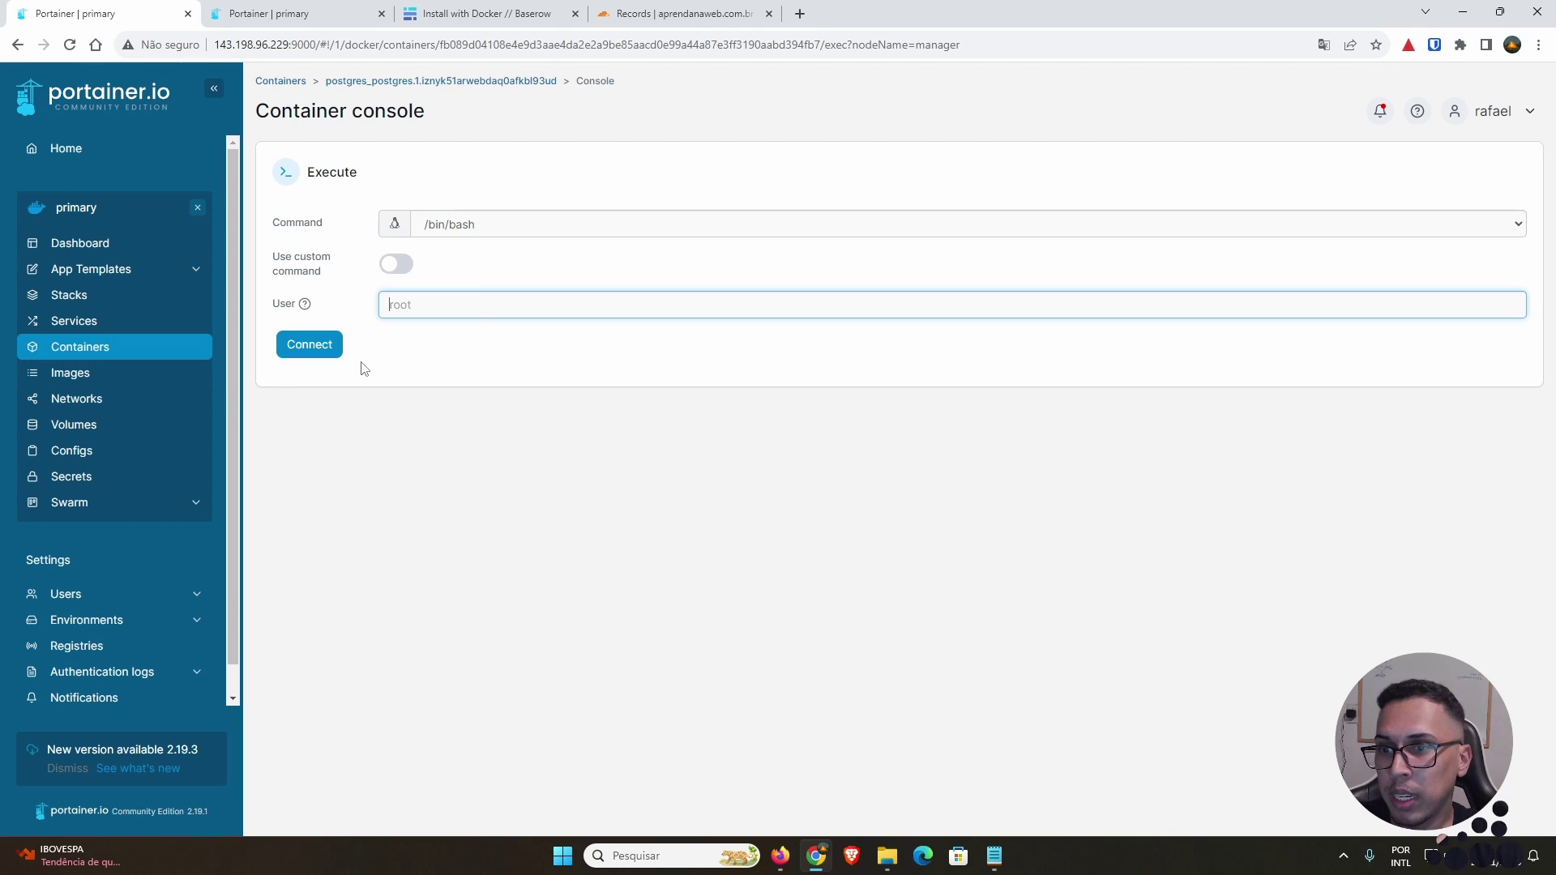
type("pos")
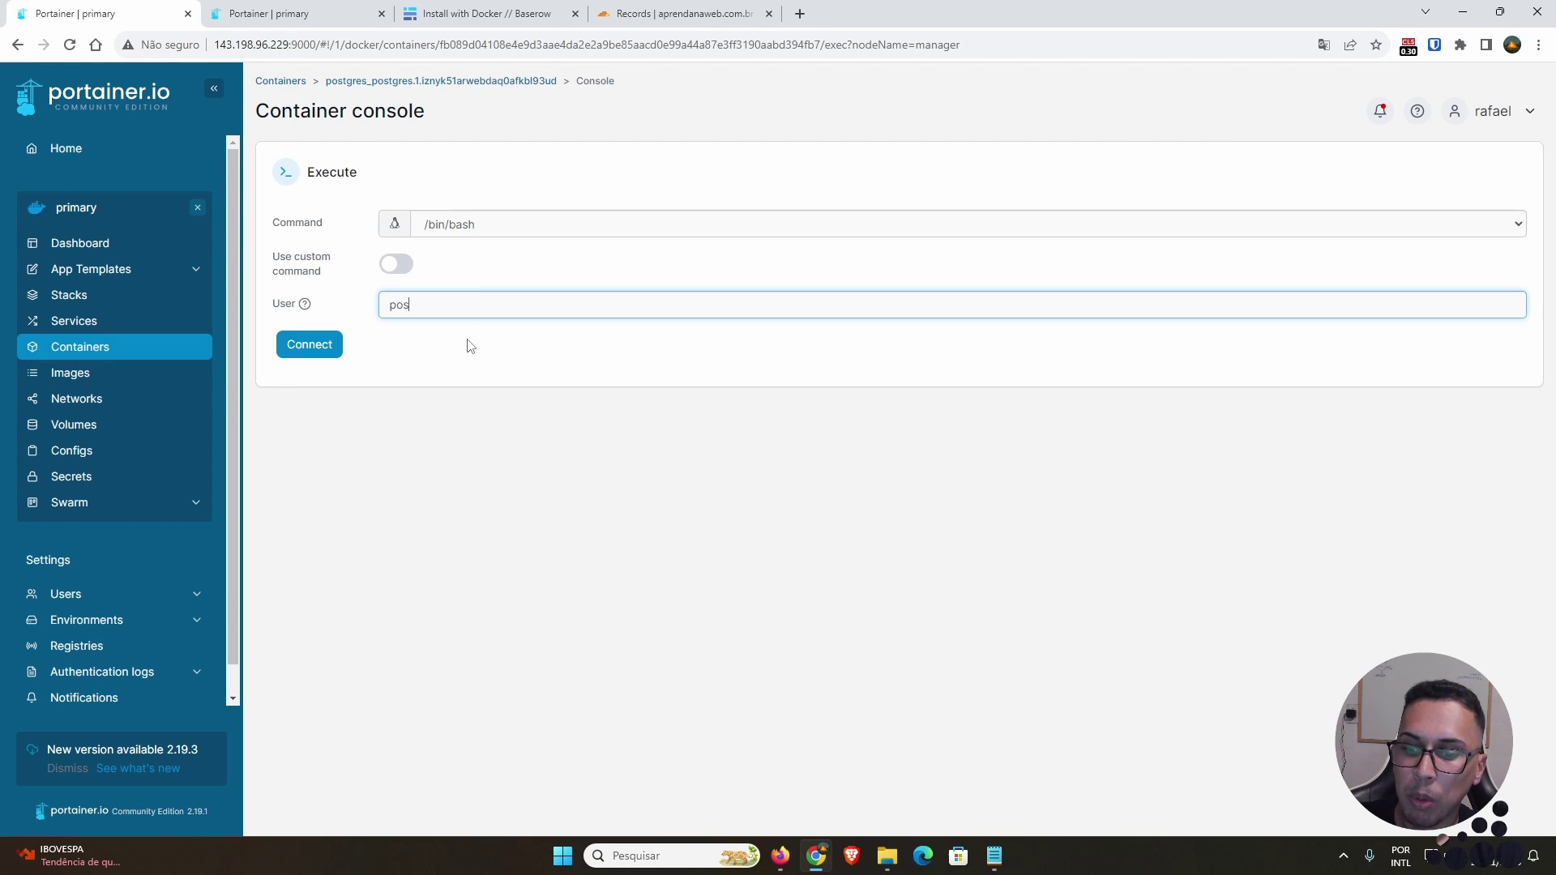
type("tgres")
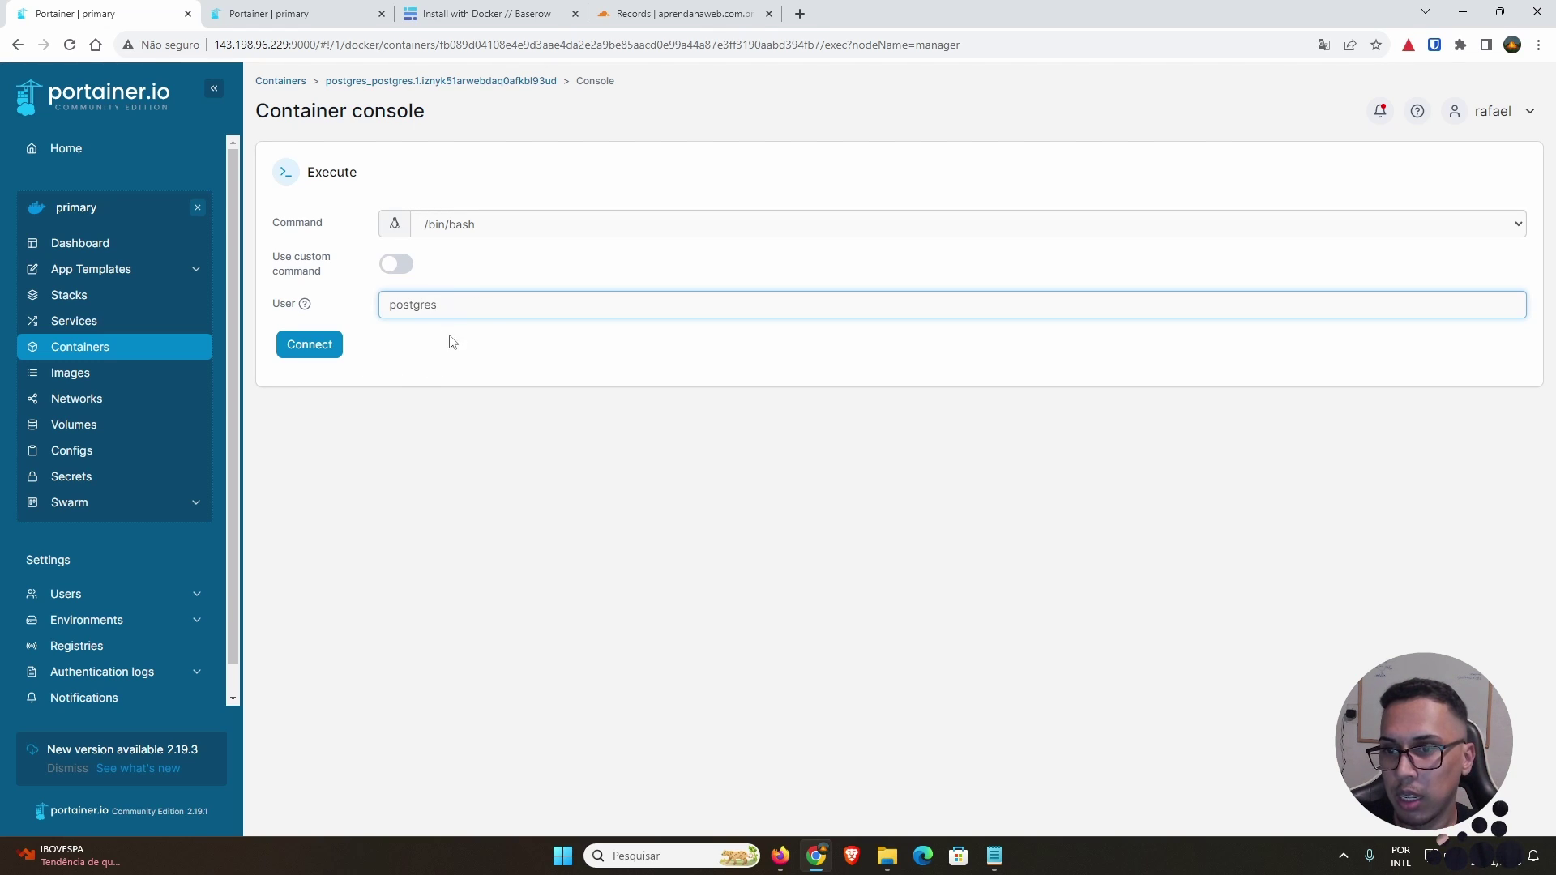
left_click(319, 347)
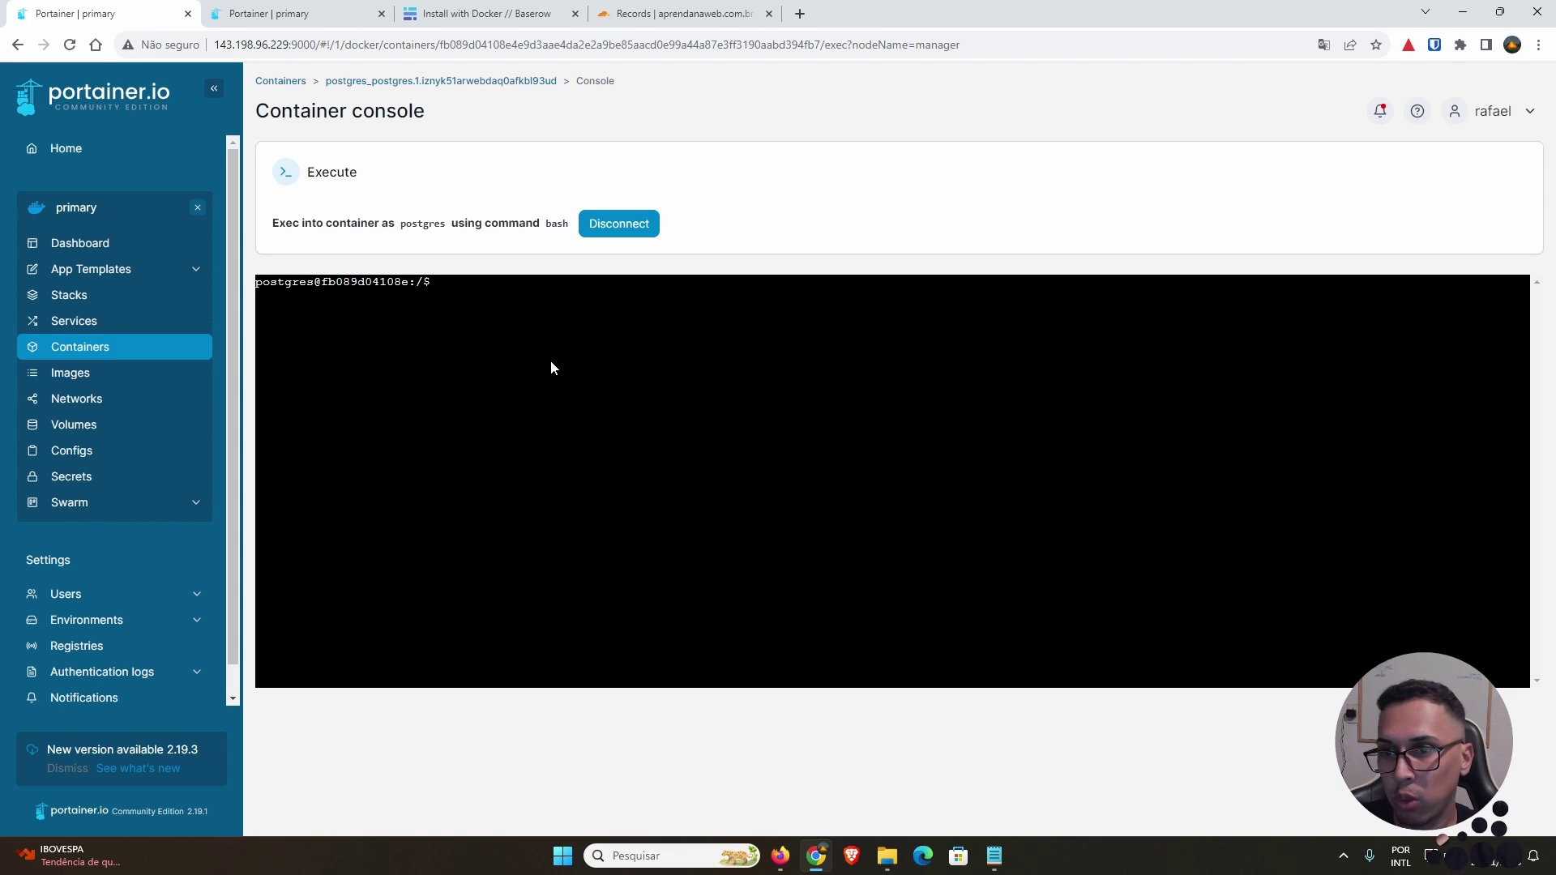
Step: Start psql in the postgres container and run CREATE DATABASE baserow;
type("ps")
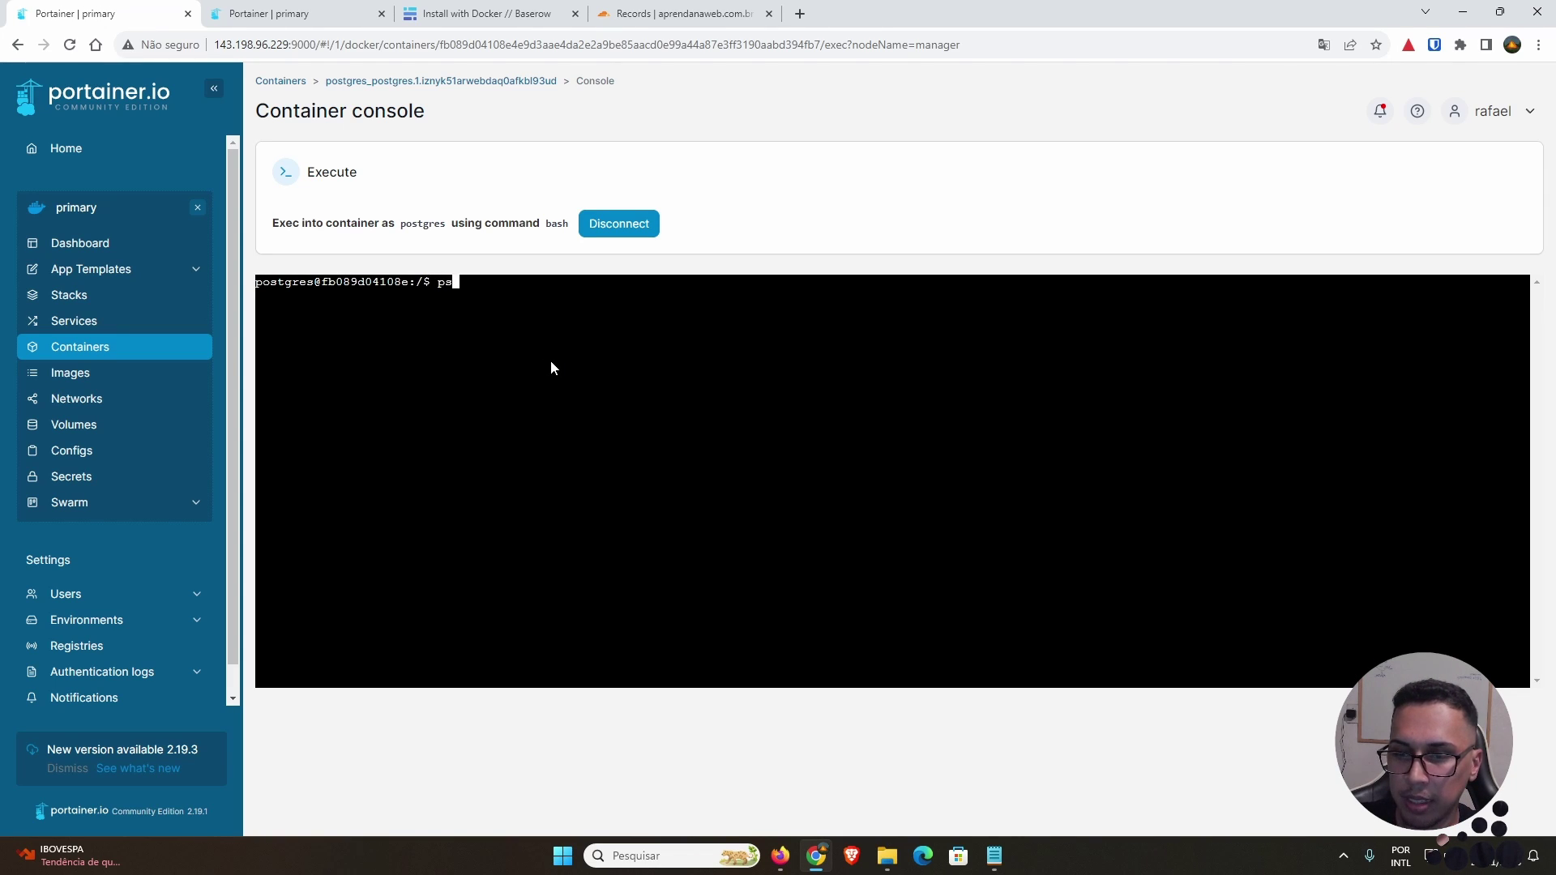
type("ql")
key("Return")
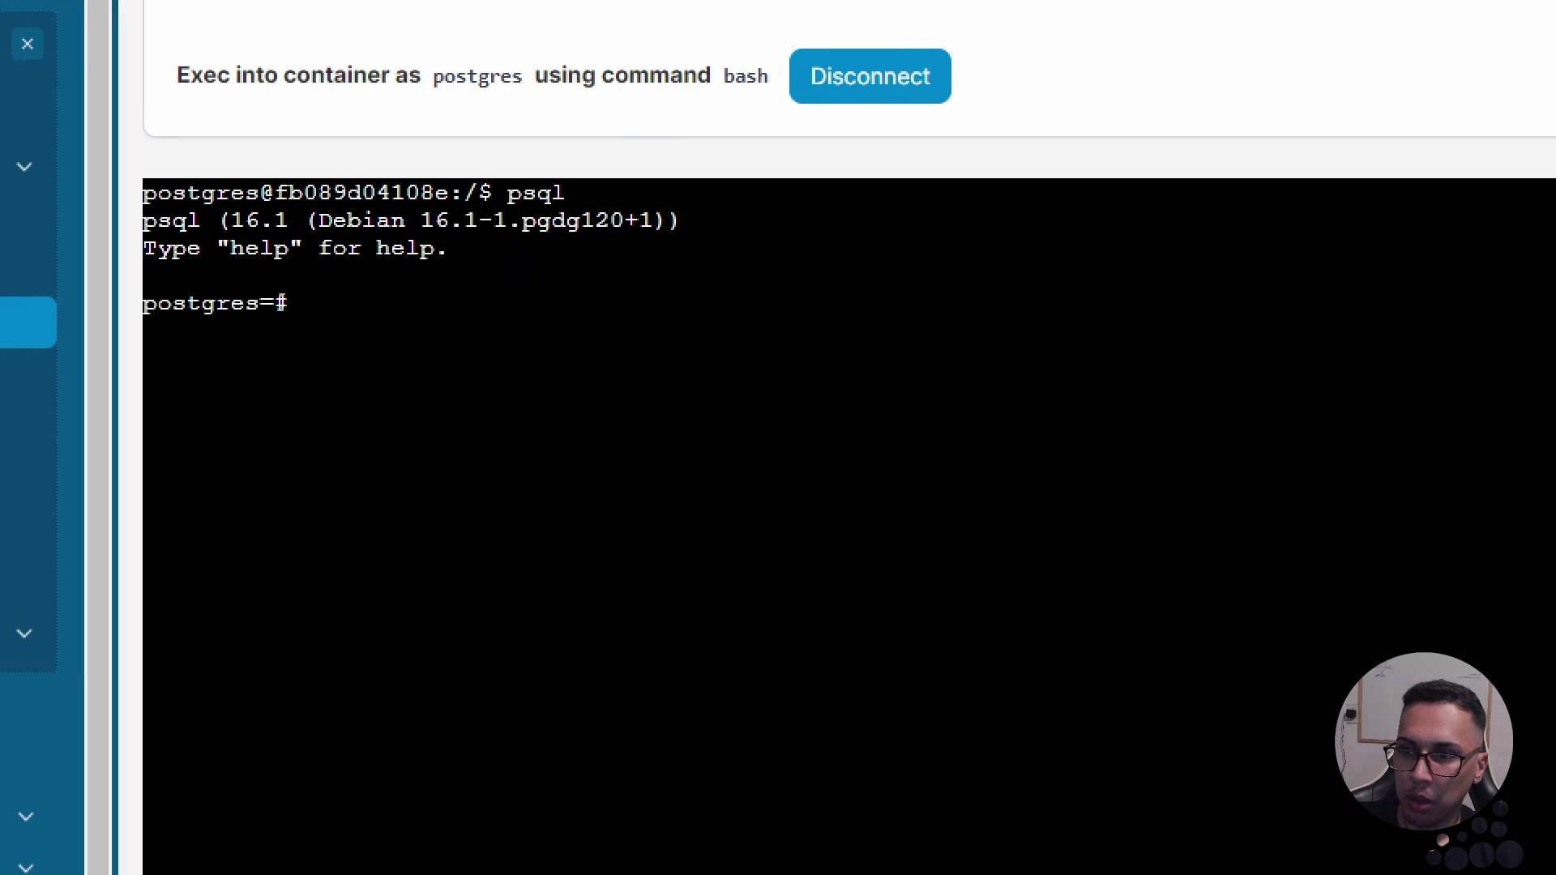
mouse_move(133, 267)
left_mouse_down()
mouse_move(154, 337)
mouse_move(320, 334)
mouse_move(218, 260)
left_mouse_up()
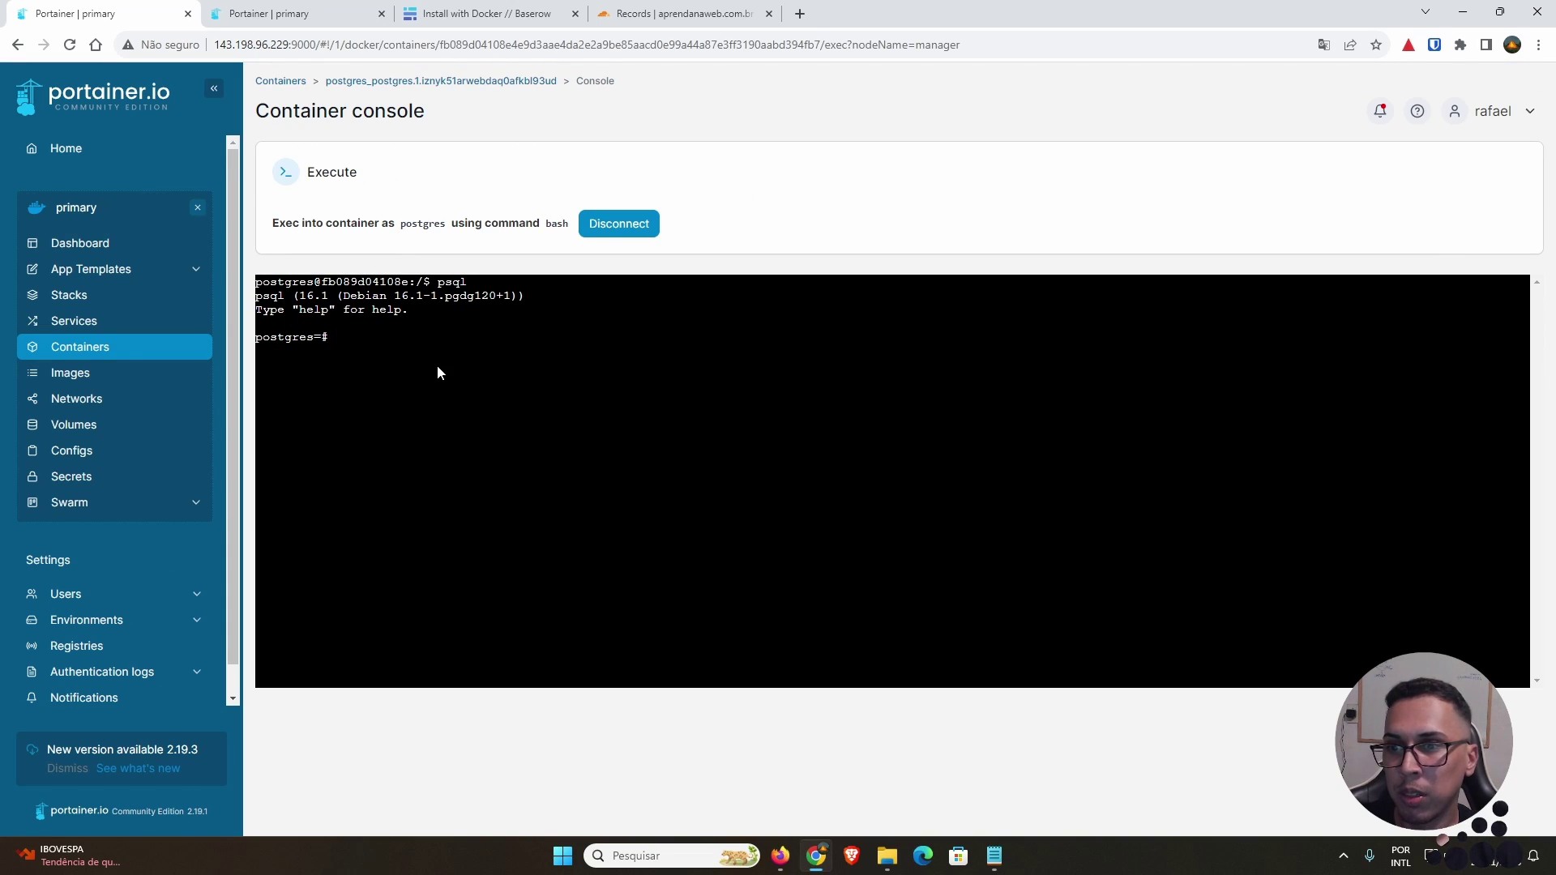
type("CR")
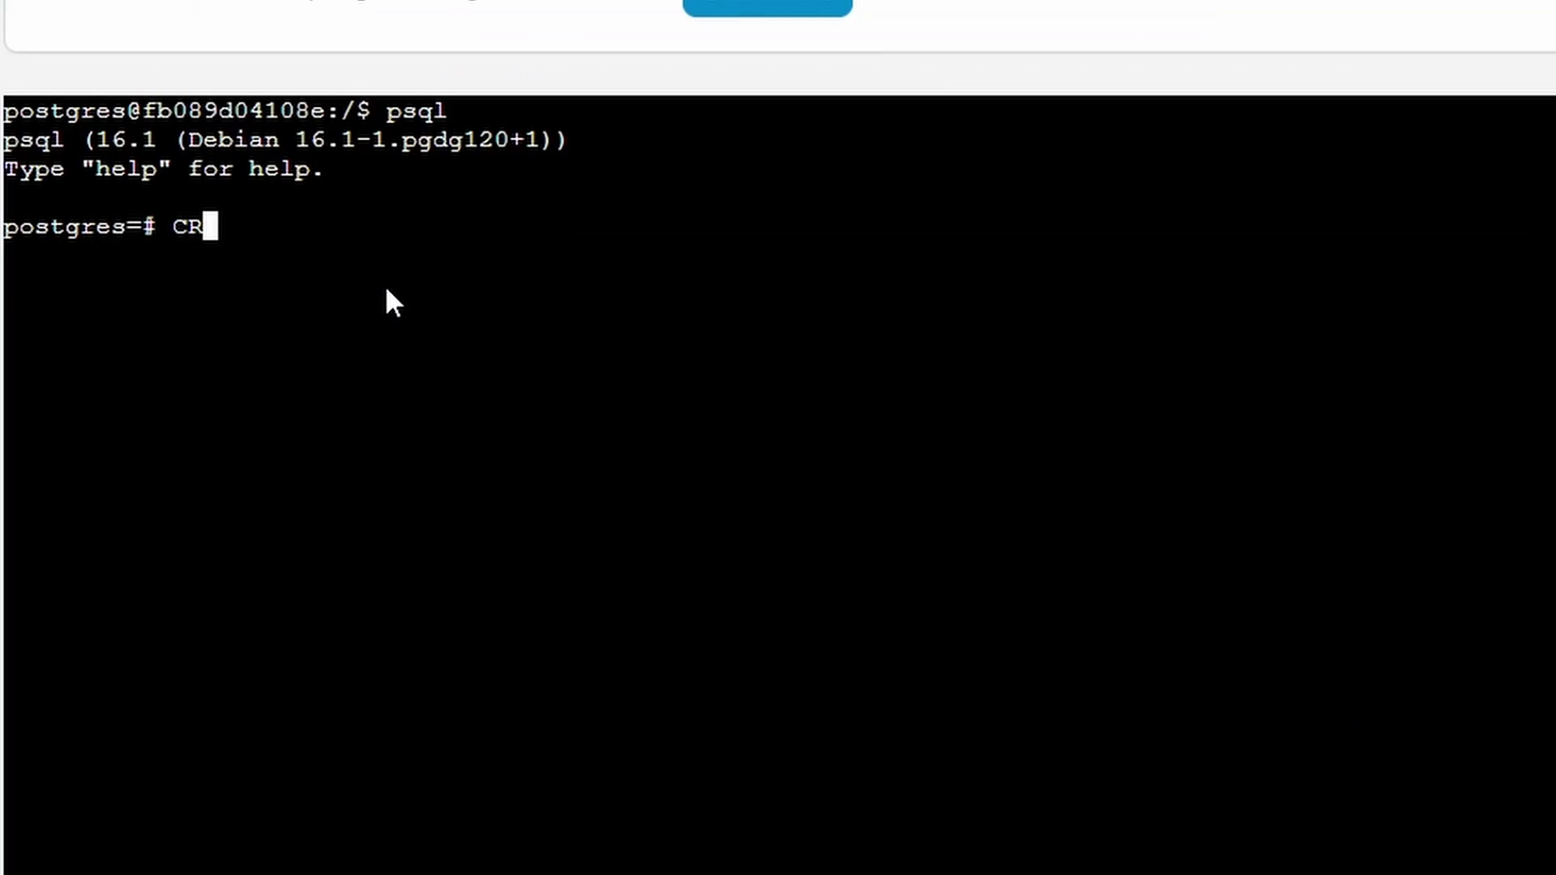
type("EATE D")
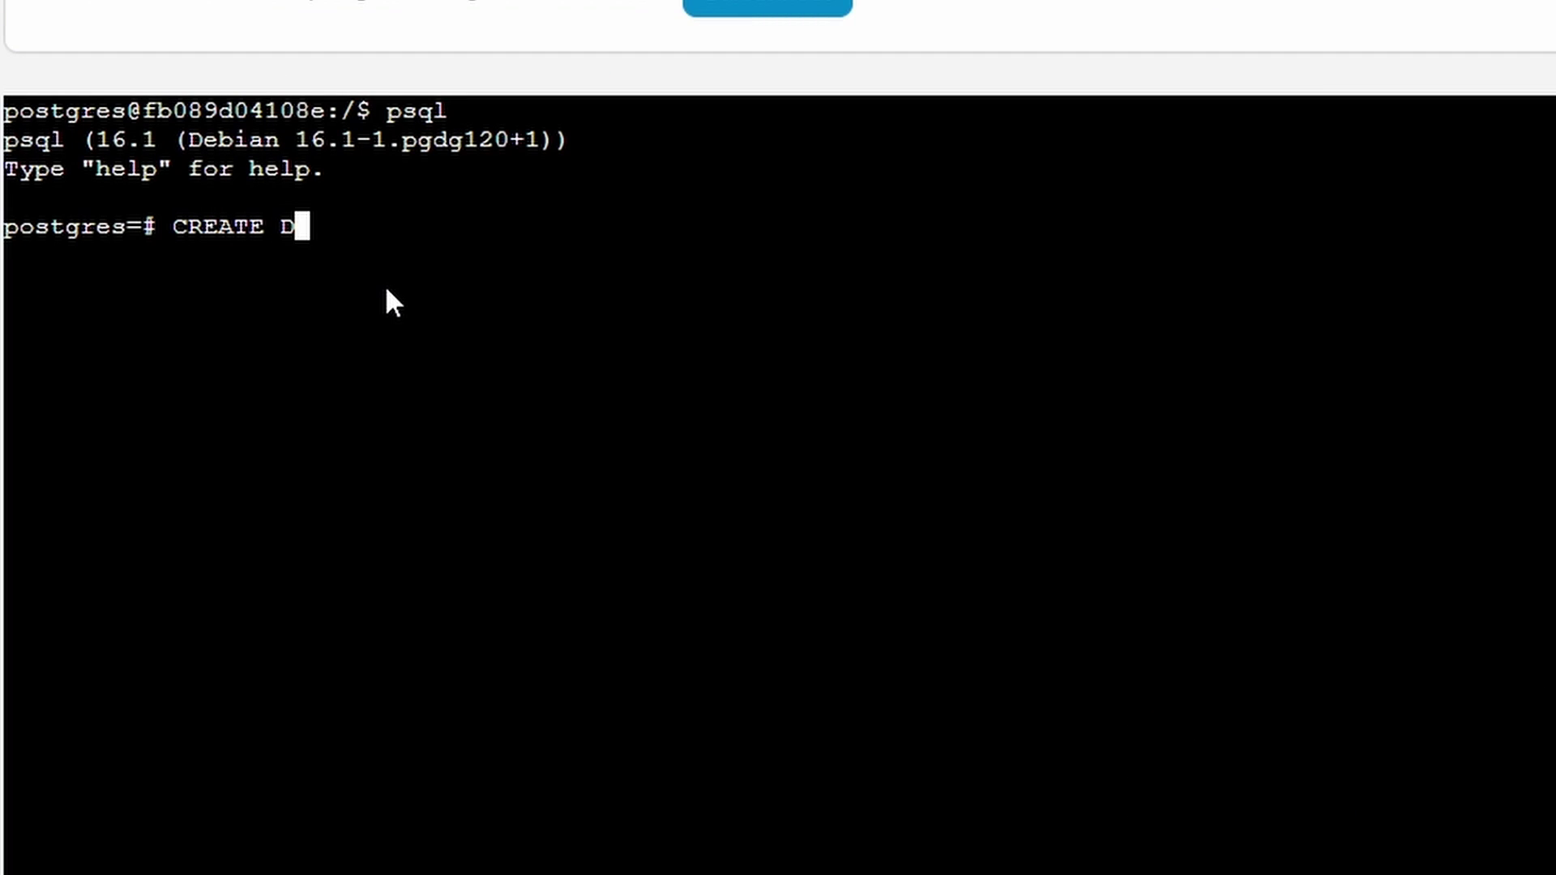
type("ATABASE")
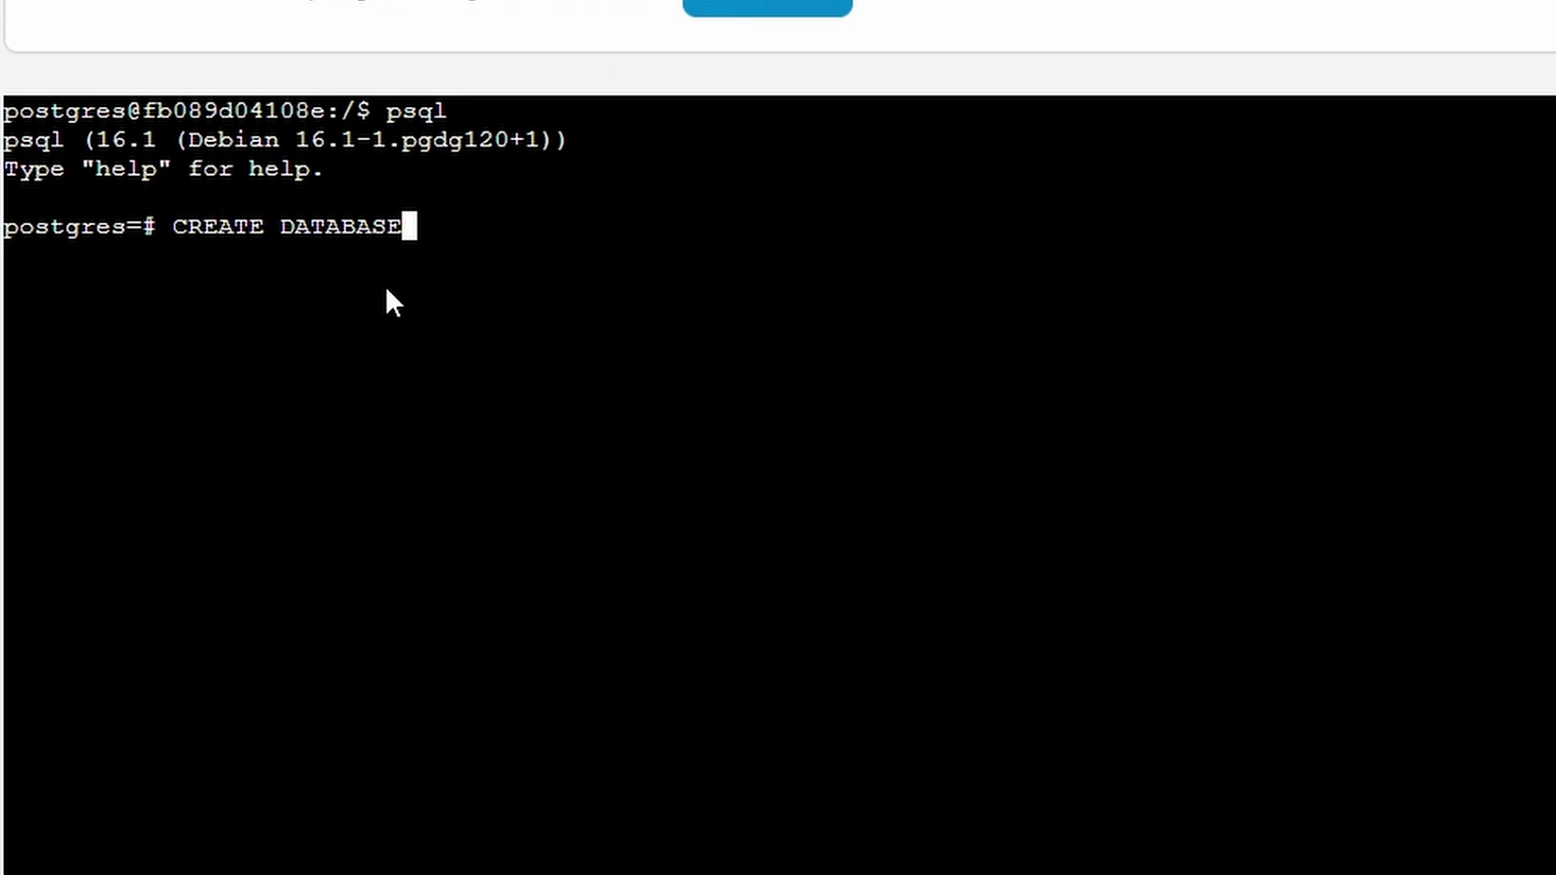
right_click(506, 248)
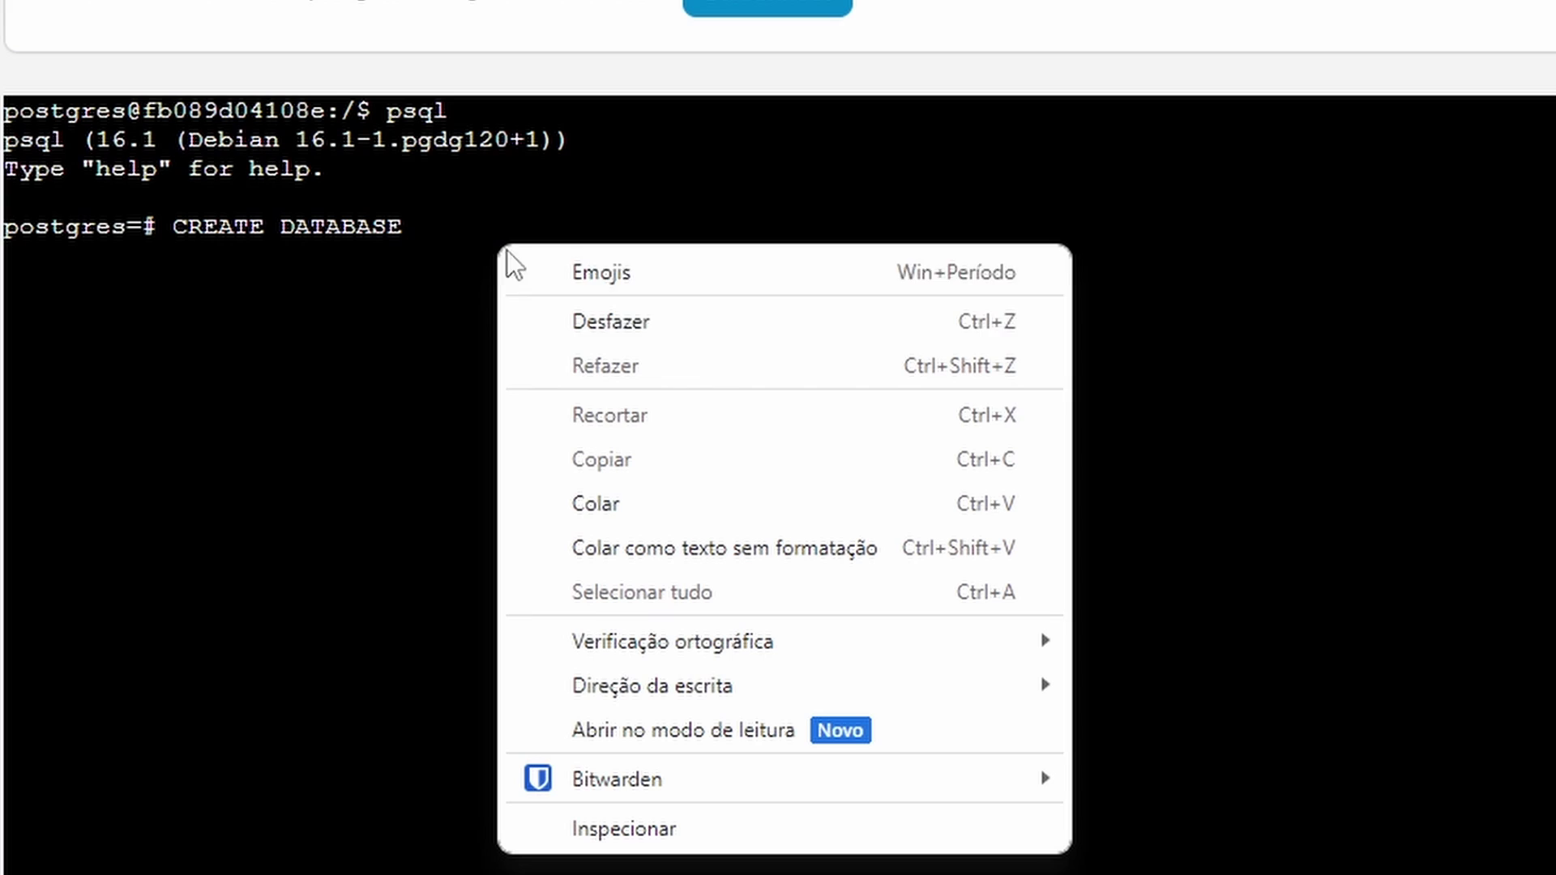
left_click(649, 496)
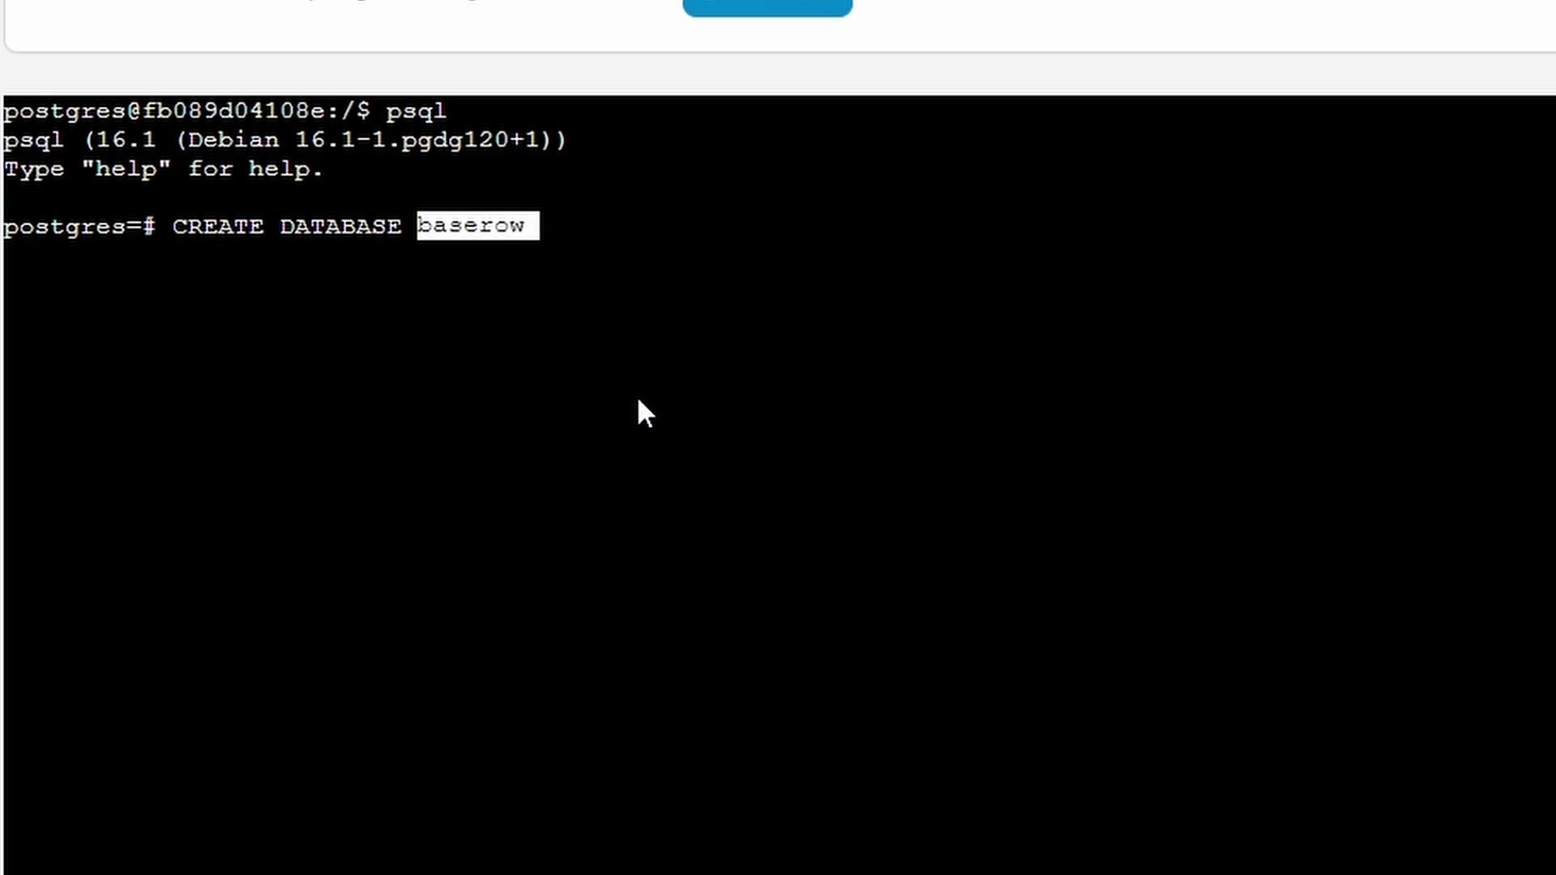
type(";")
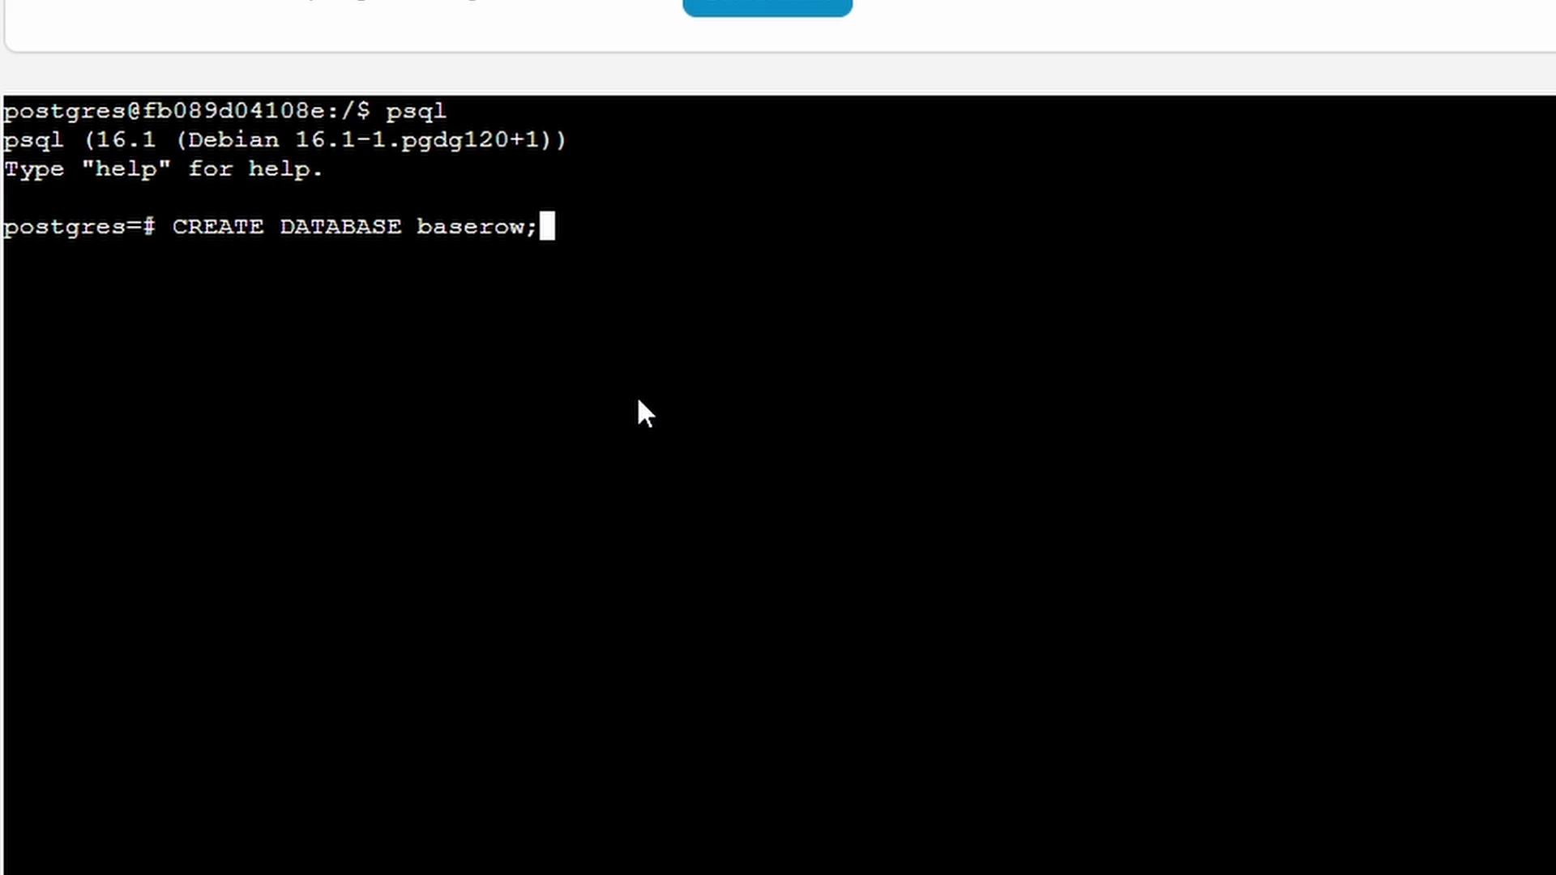
key("Return")
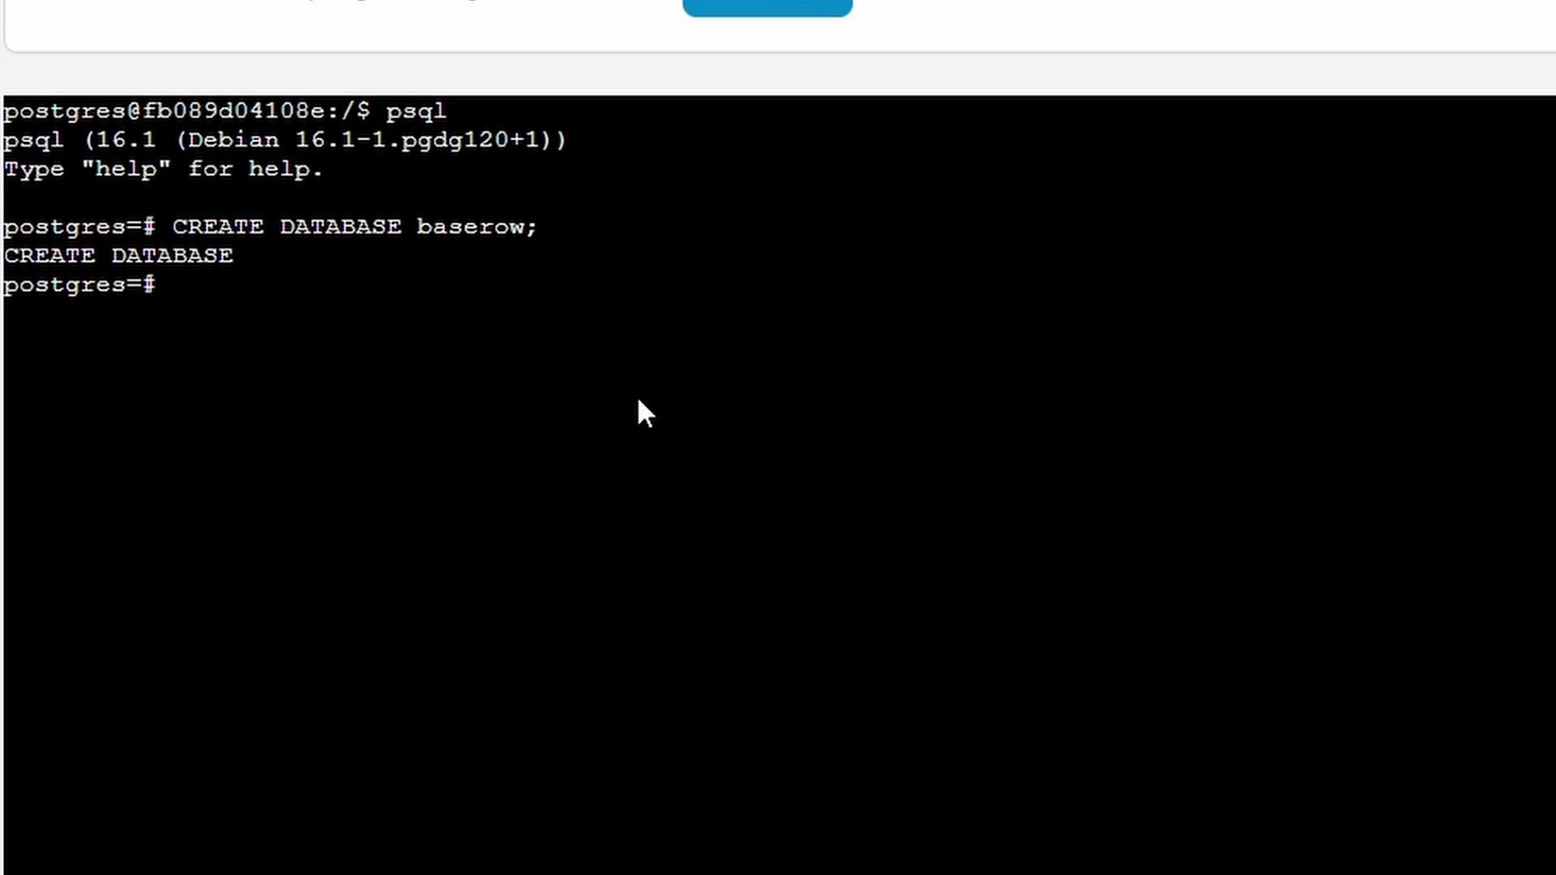
Step: List the databases with \l to confirm baserow exists, then disconnect the console
type("\\l;")
key("Return")
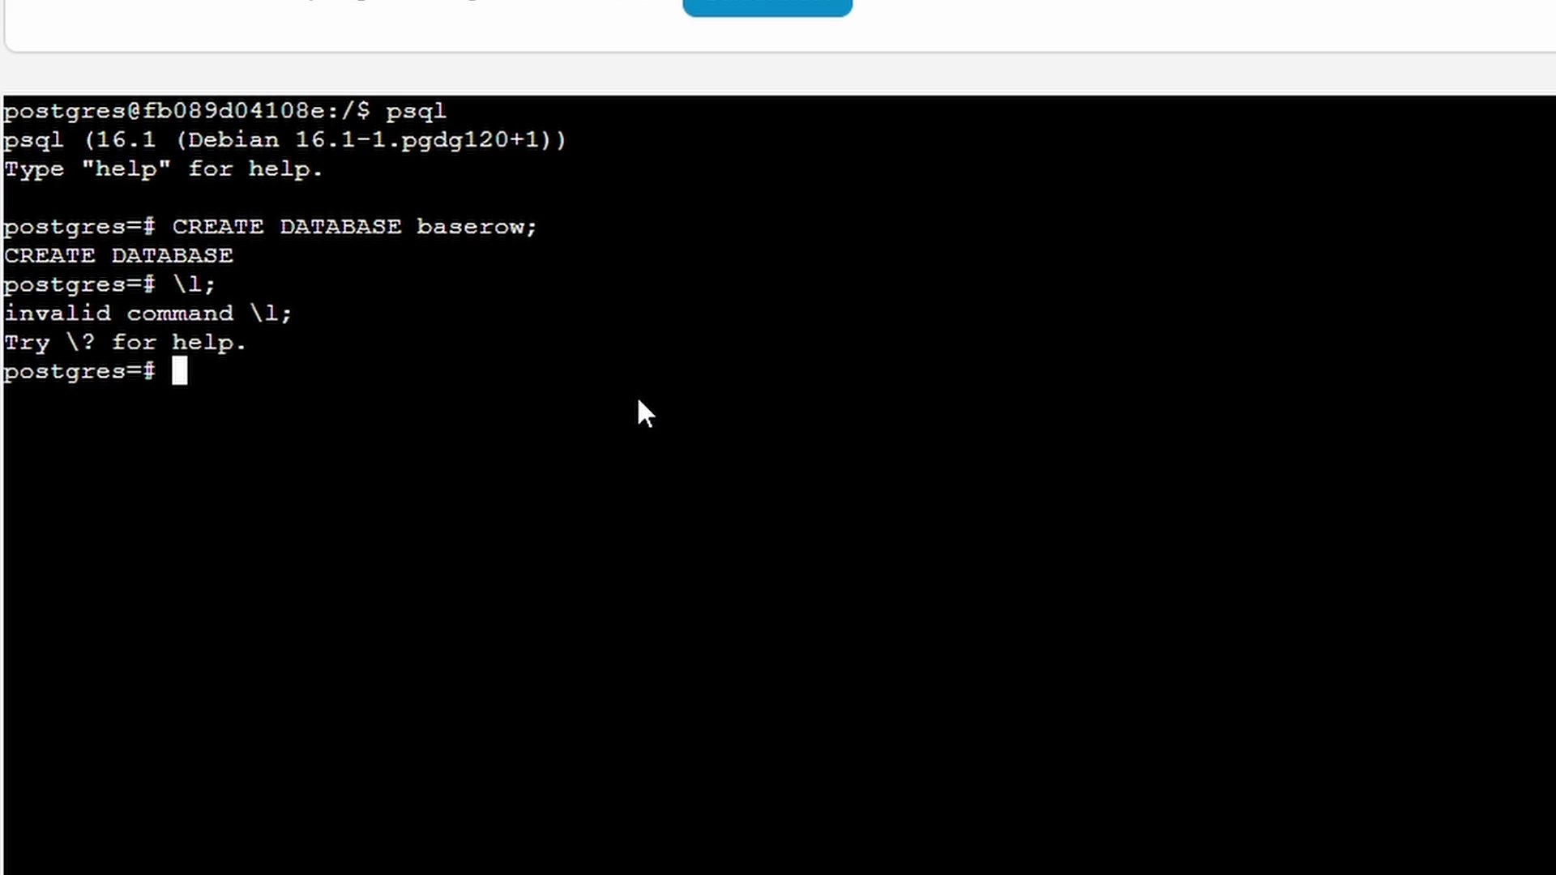
type("\\l")
key("Return")
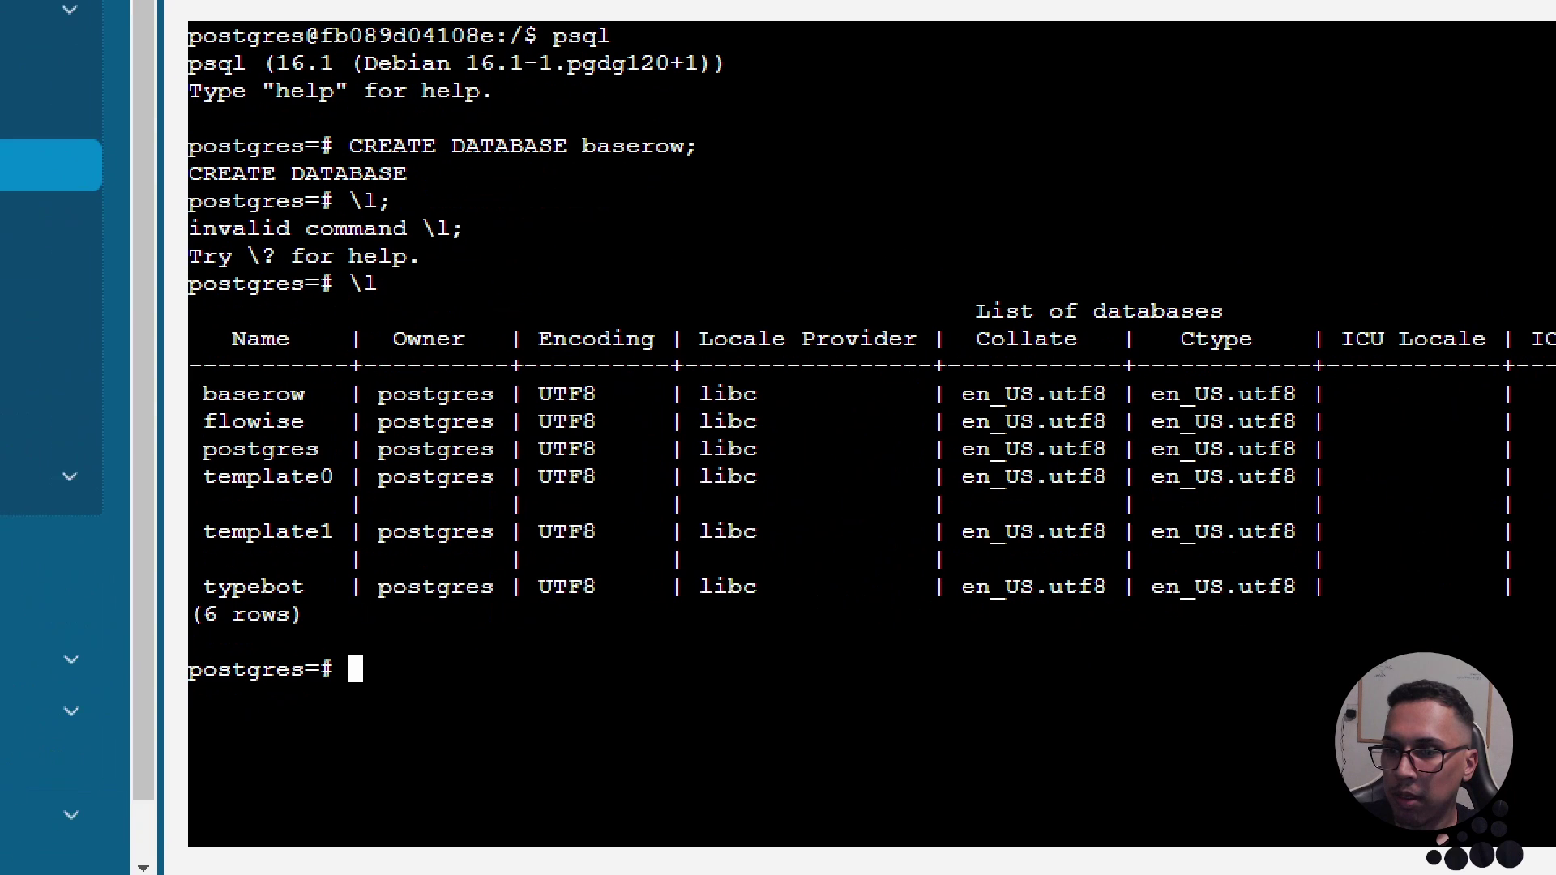
mouse_move(227, 316)
left_mouse_down()
mouse_move(201, 559)
mouse_move(398, 766)
mouse_move(470, 229)
left_mouse_up()
mouse_move(243, 343)
left_mouse_down()
mouse_move(229, 356)
mouse_move(244, 375)
mouse_move(353, 369)
mouse_move(231, 342)
mouse_move(209, 395)
left_mouse_up()
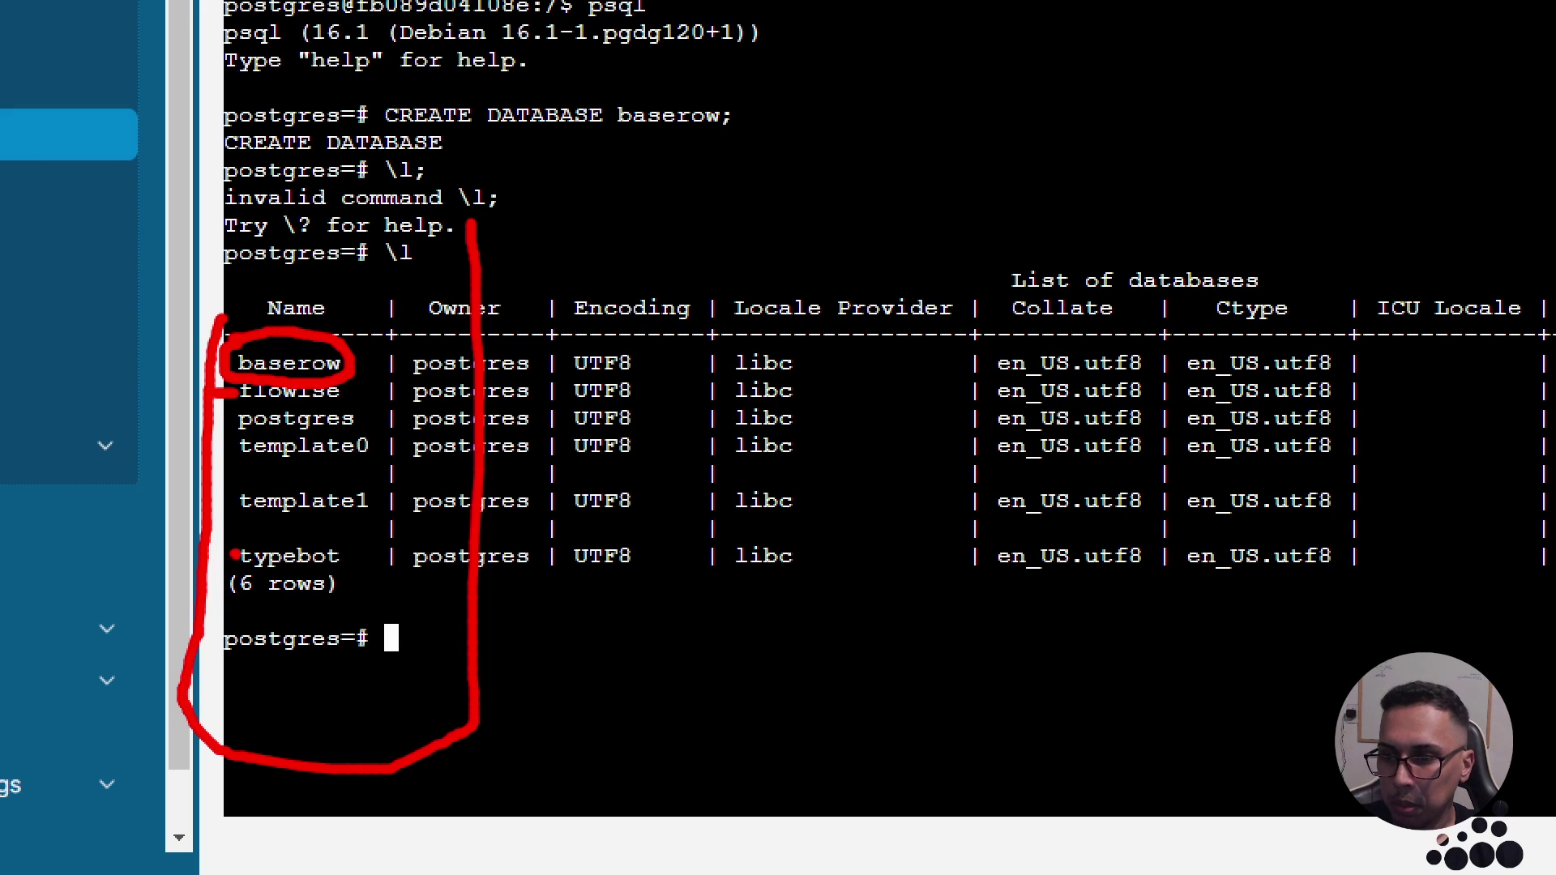
left_click_drag(235, 556, 209, 554)
key("Escape")
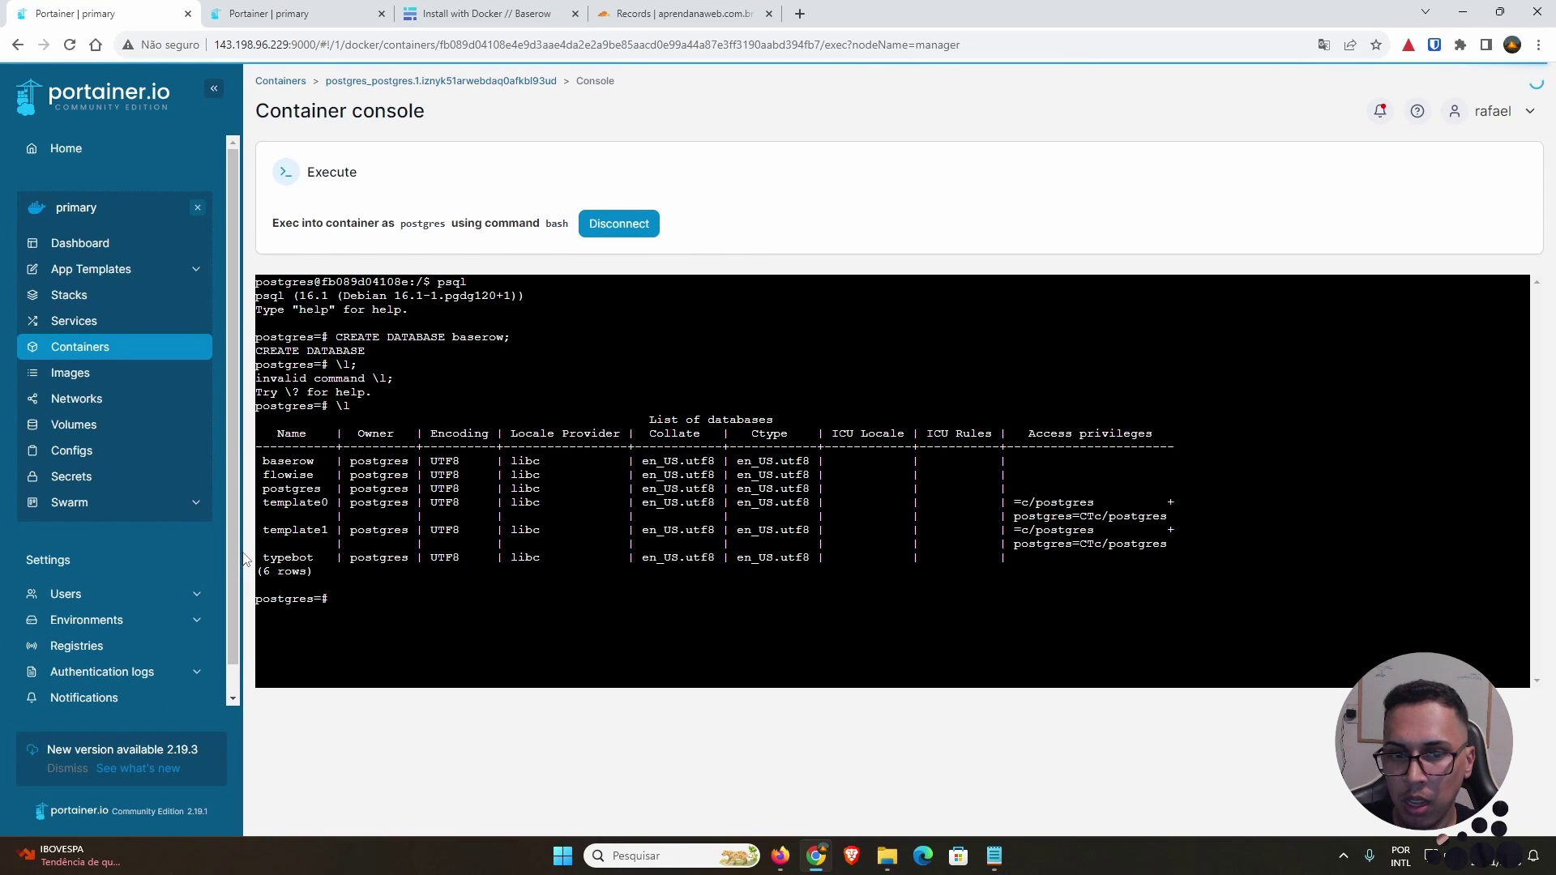
left_click(624, 226)
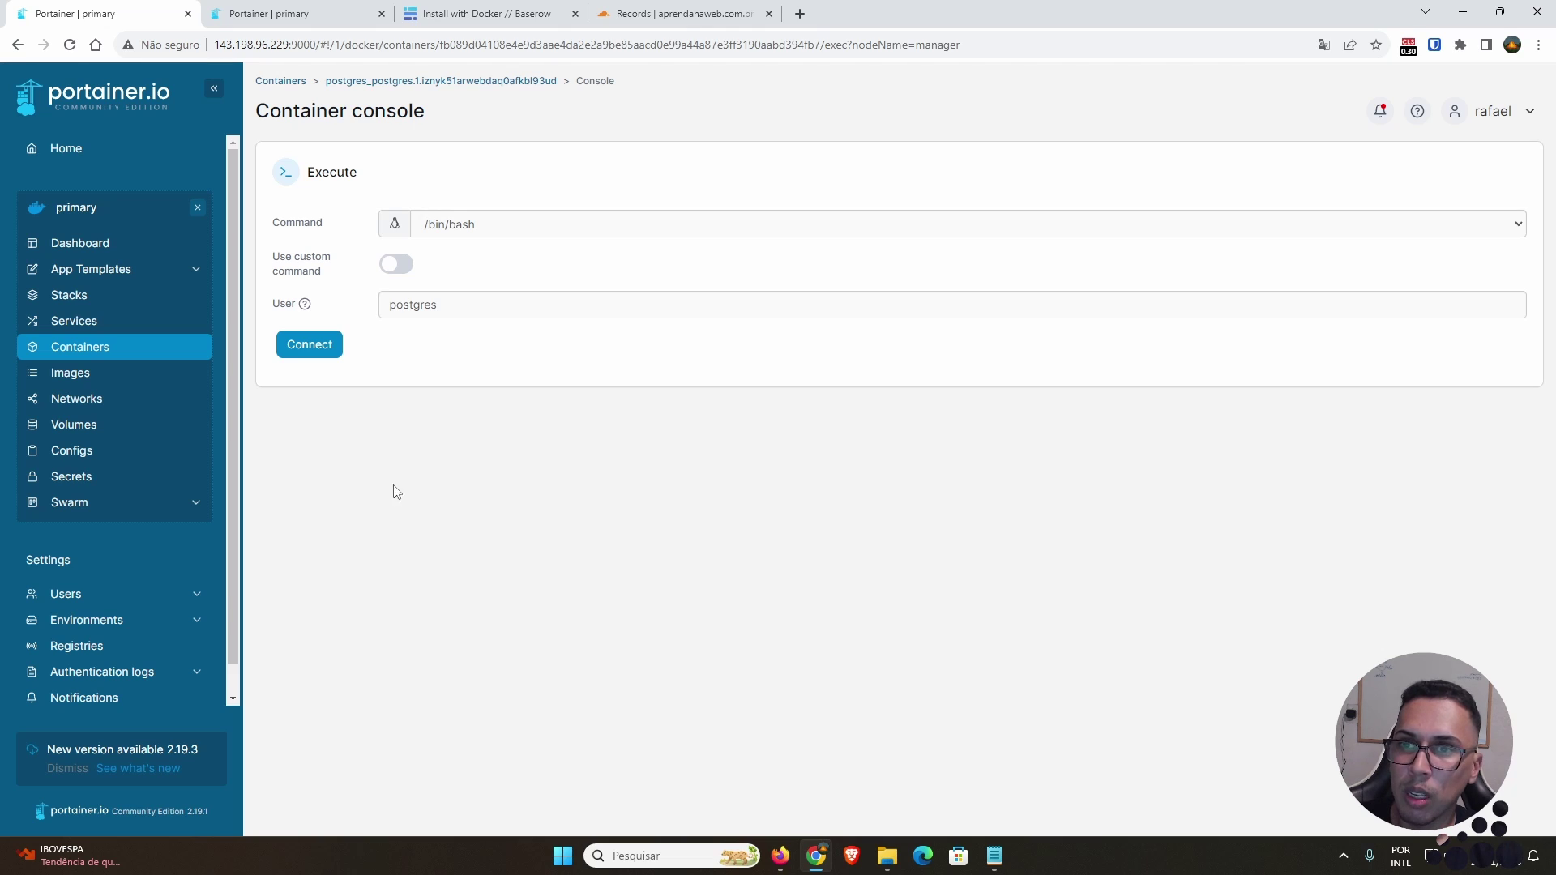
left_click(689, 18)
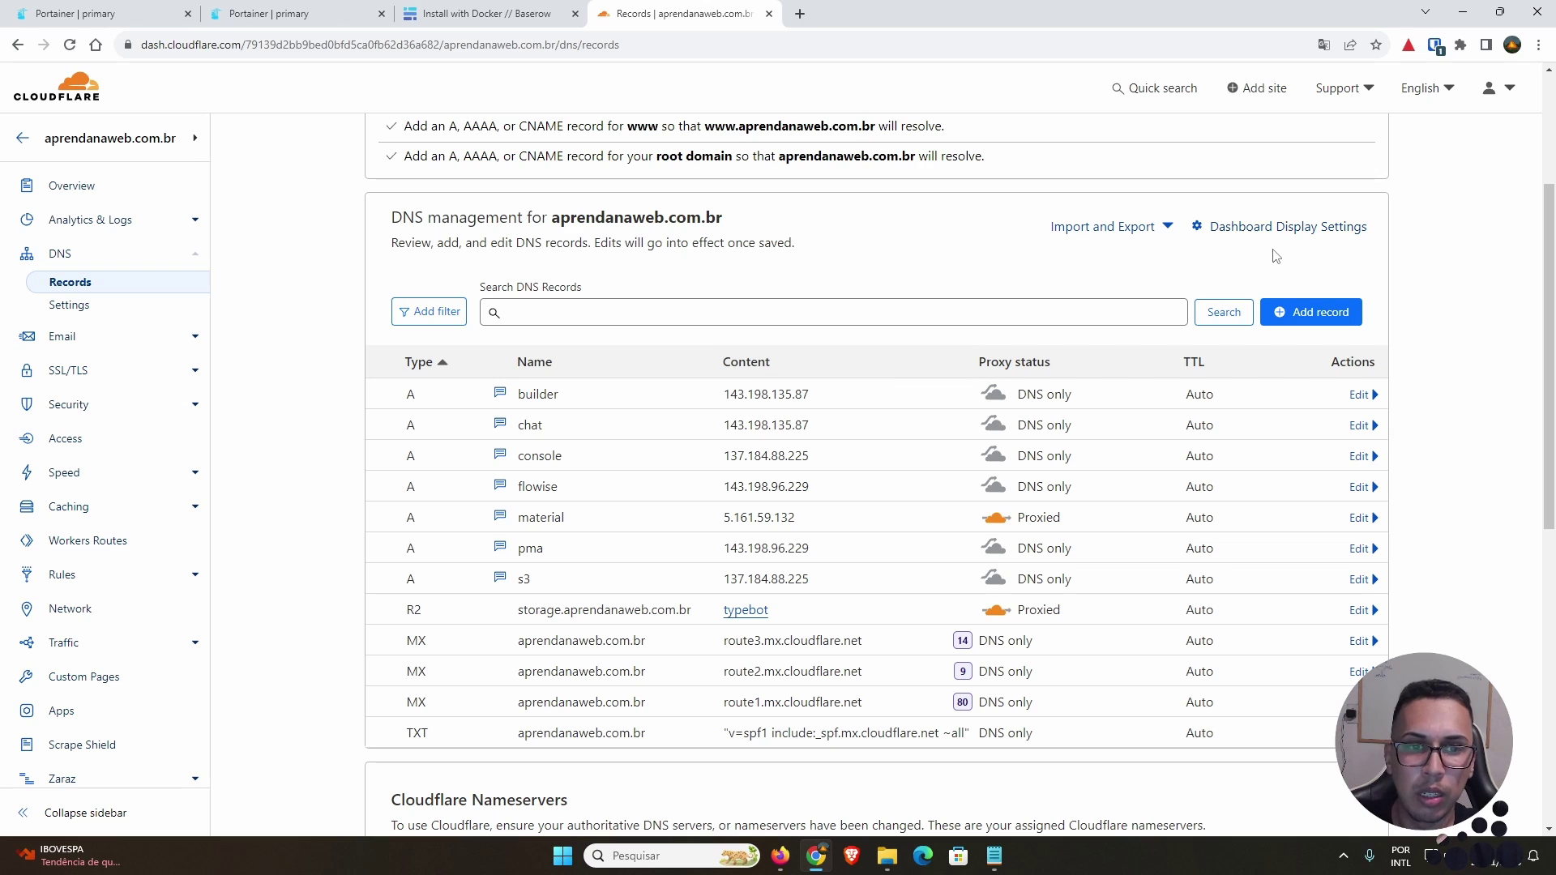
Step: Start a new DNS record named baserow and paste the server IP copied from Portainer's URL
left_click(1300, 314)
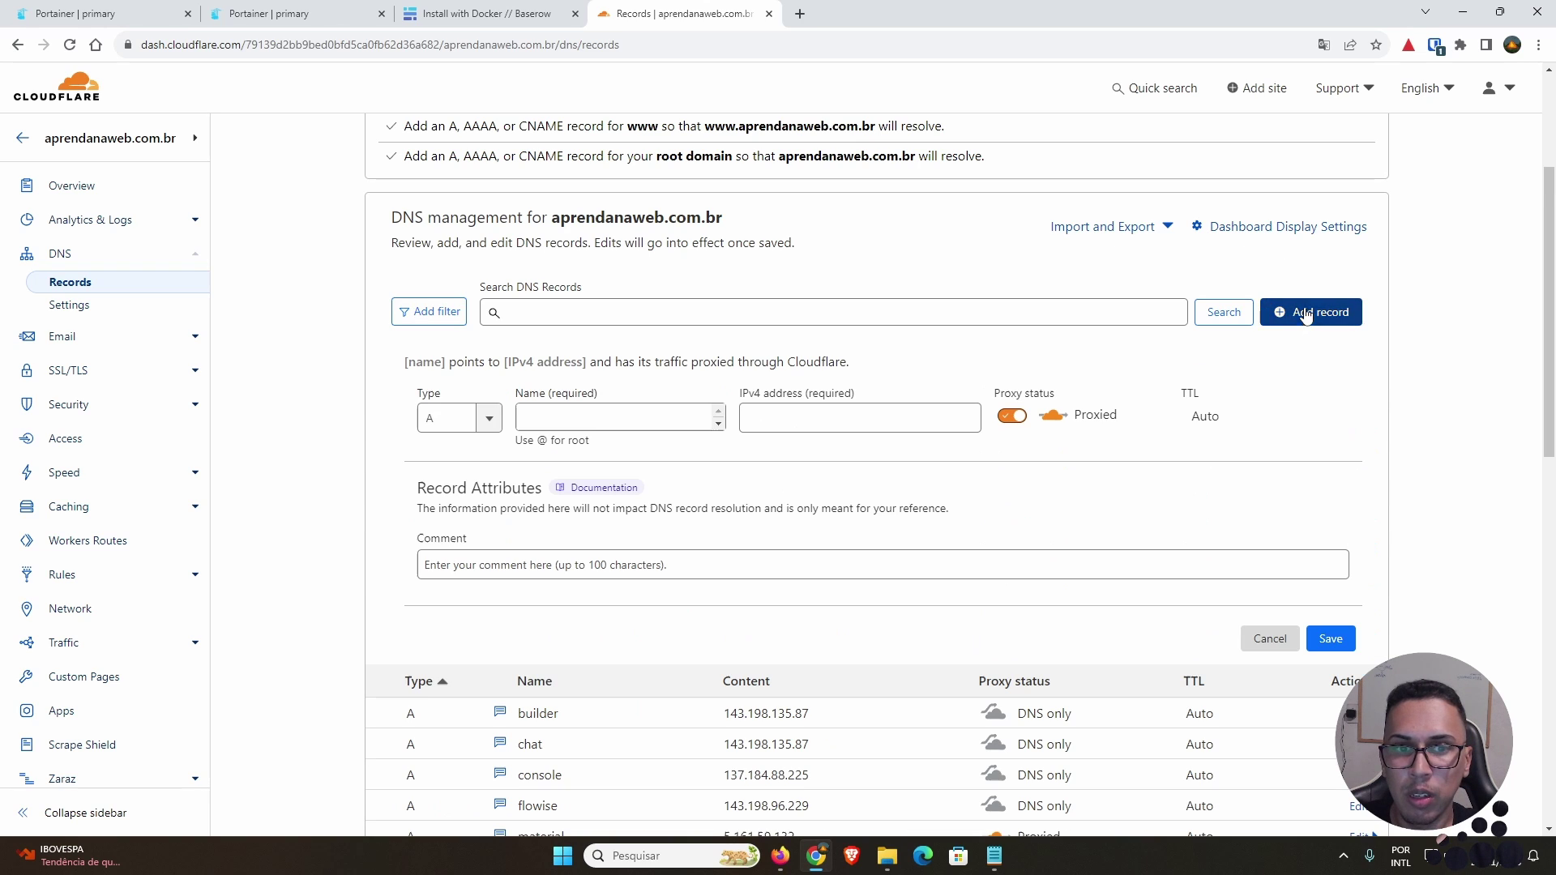
left_click(628, 422)
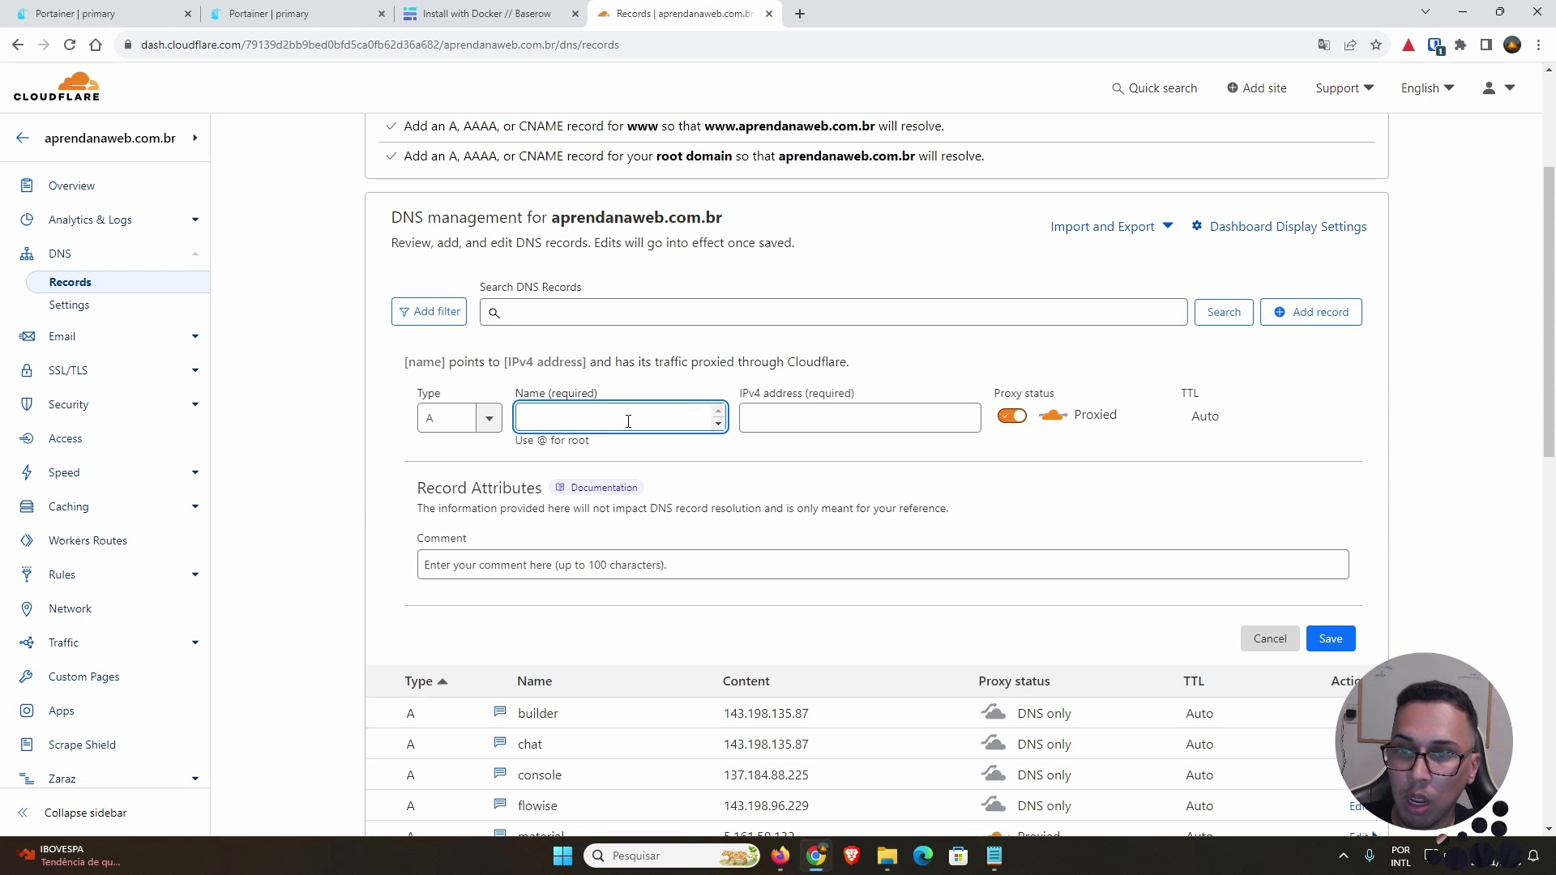
type("baserow")
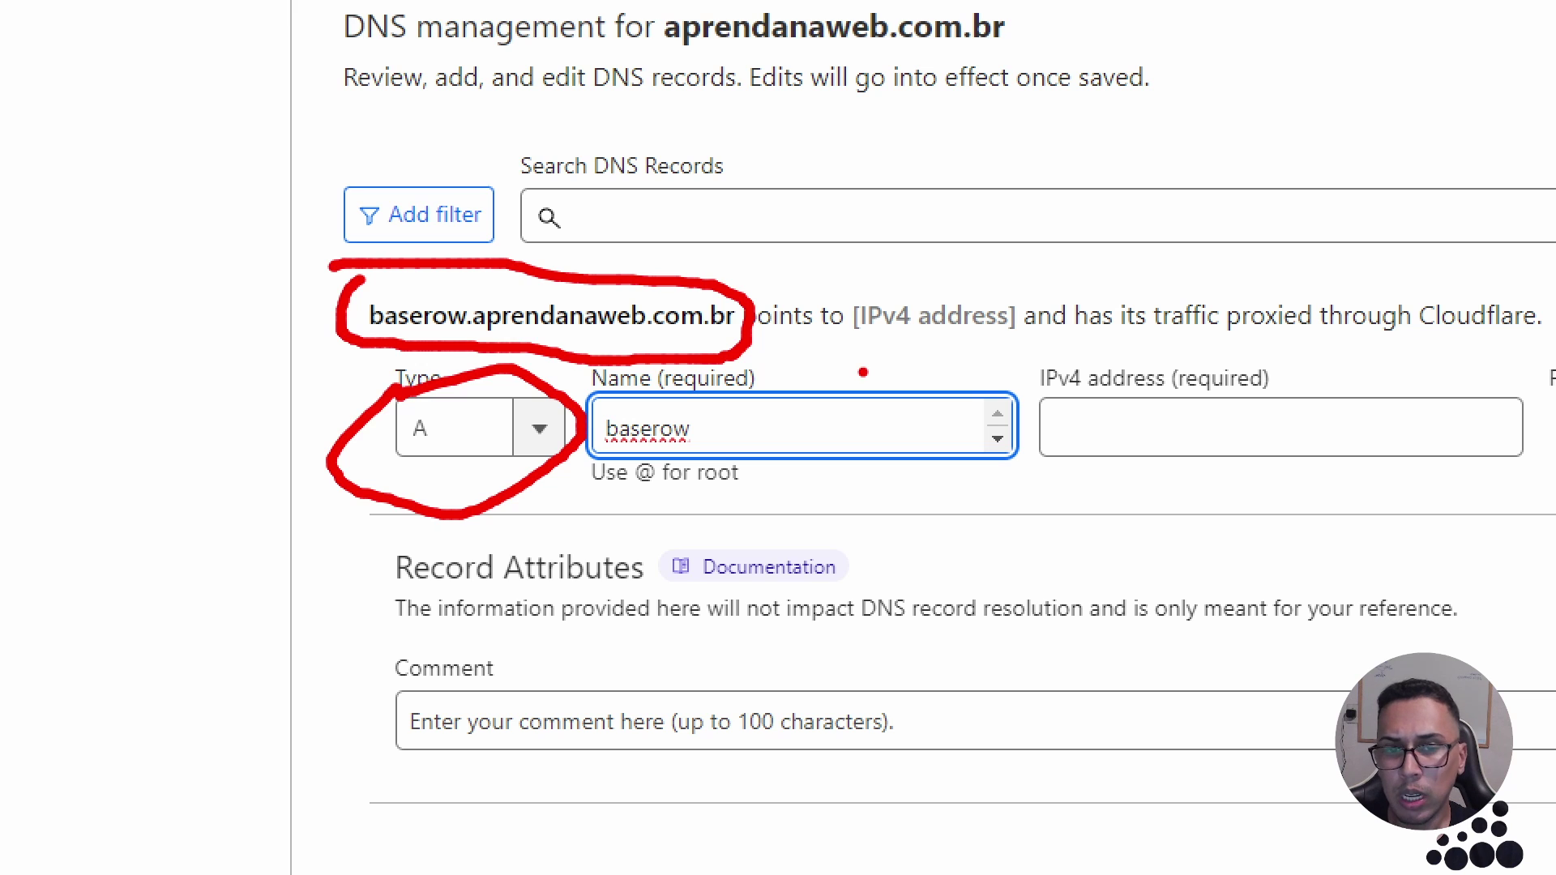
left_click(1130, 424)
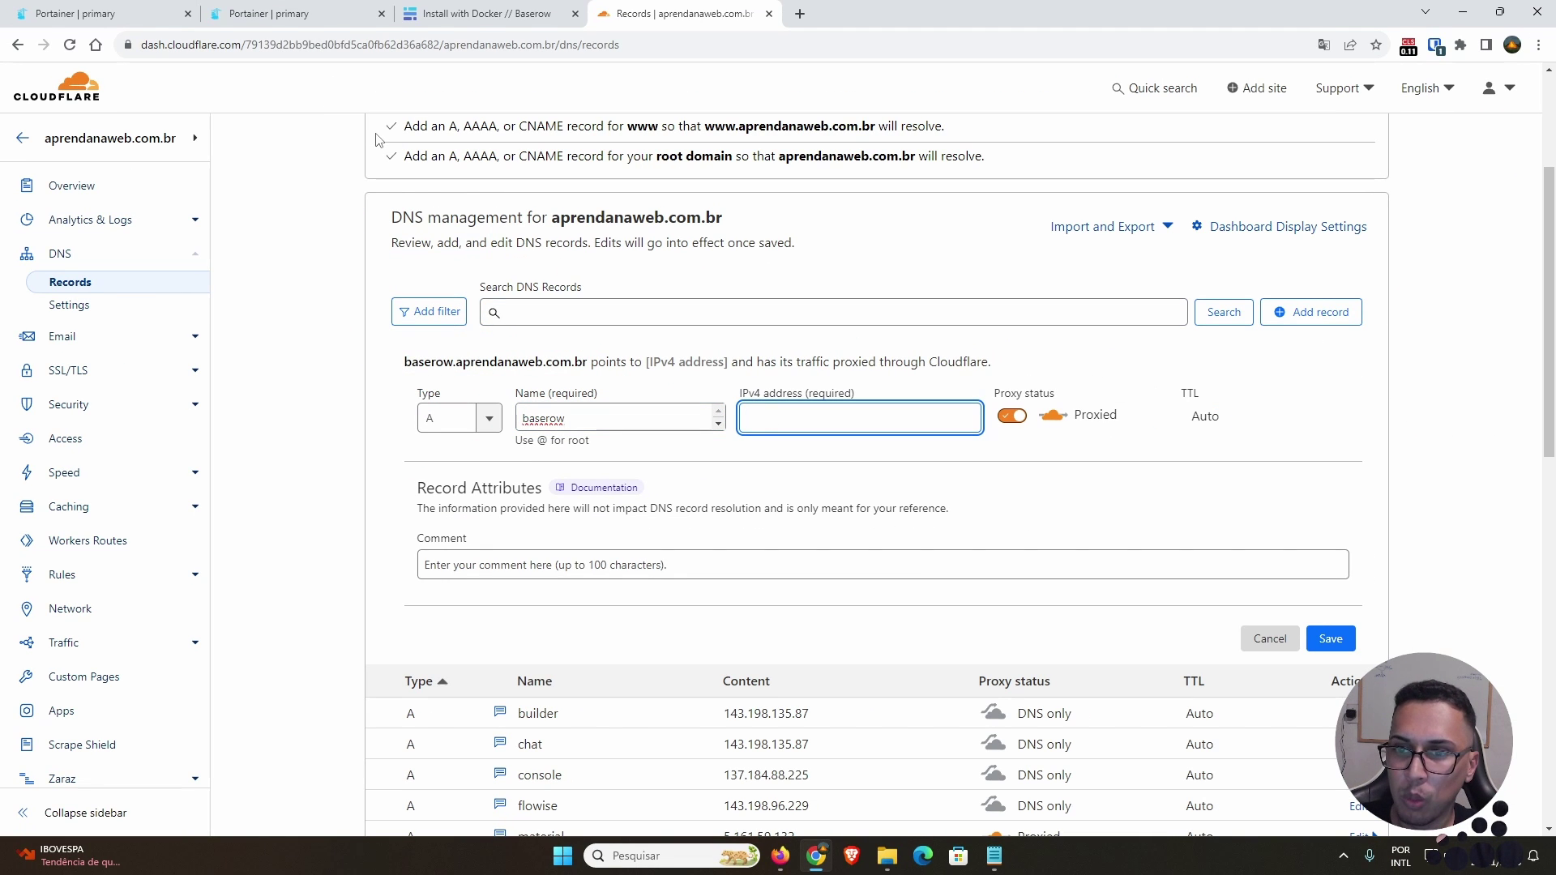
left_click(81, 14)
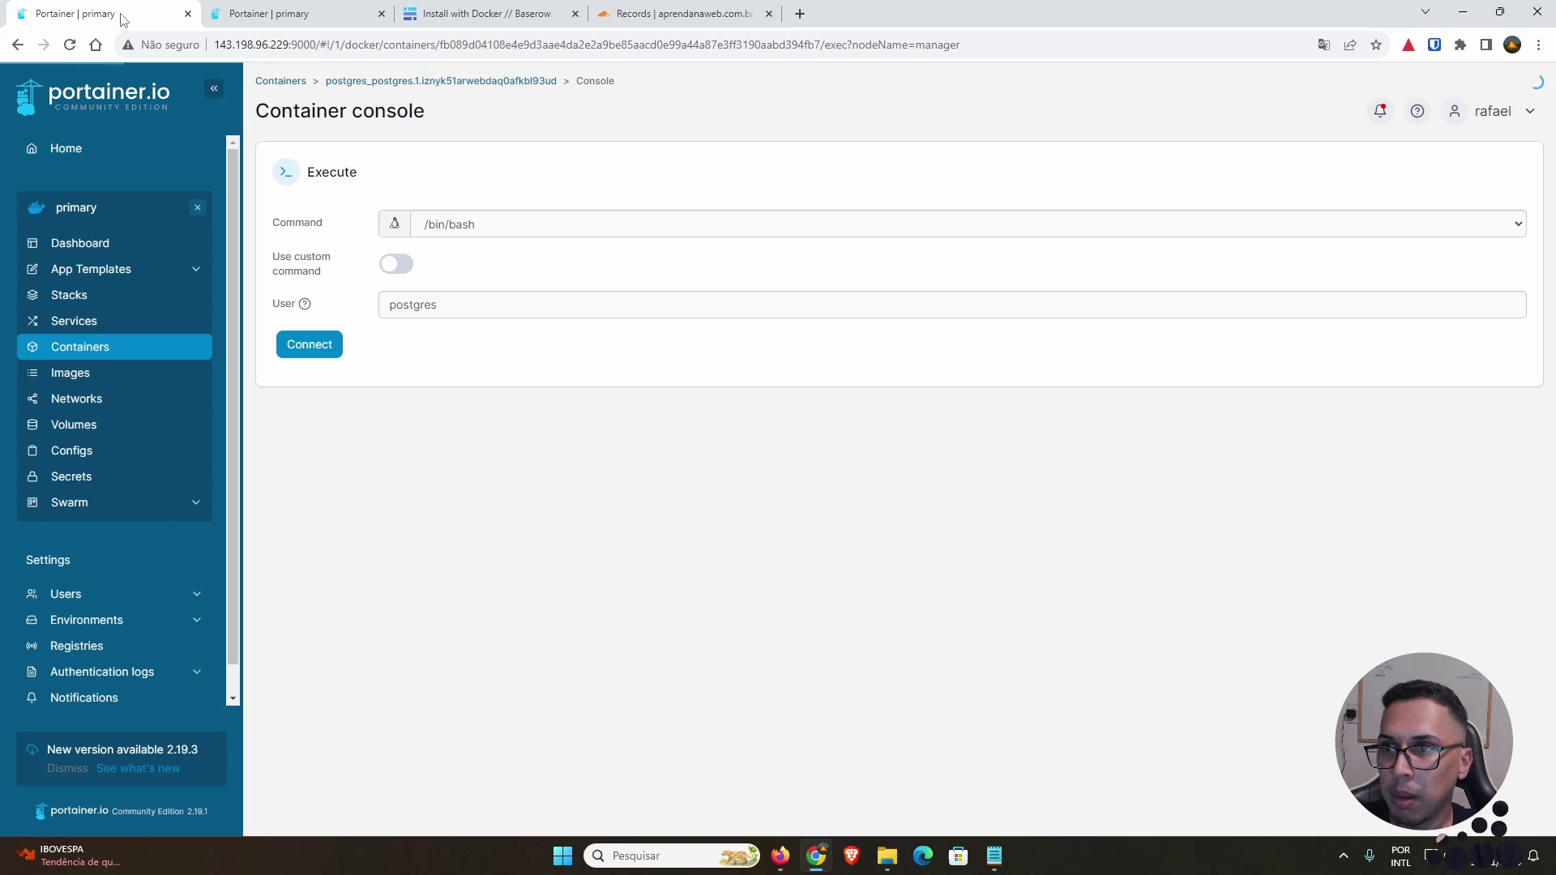
left_click(285, 47)
left_click(285, 46)
left_click_drag(289, 44, 206, 46)
key("ctrl+c")
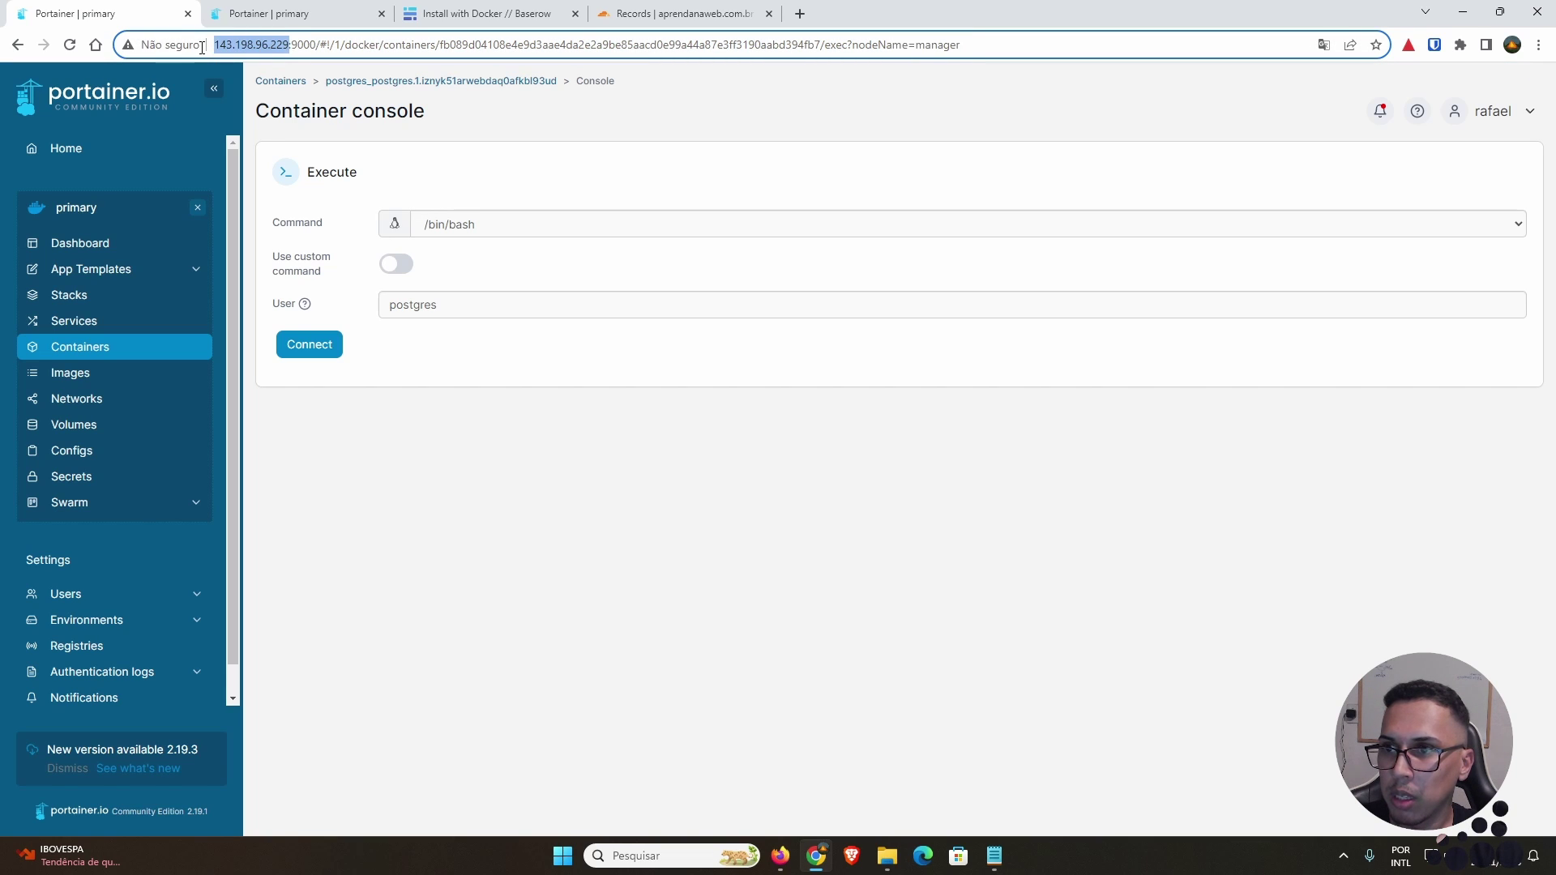
left_click(645, 17)
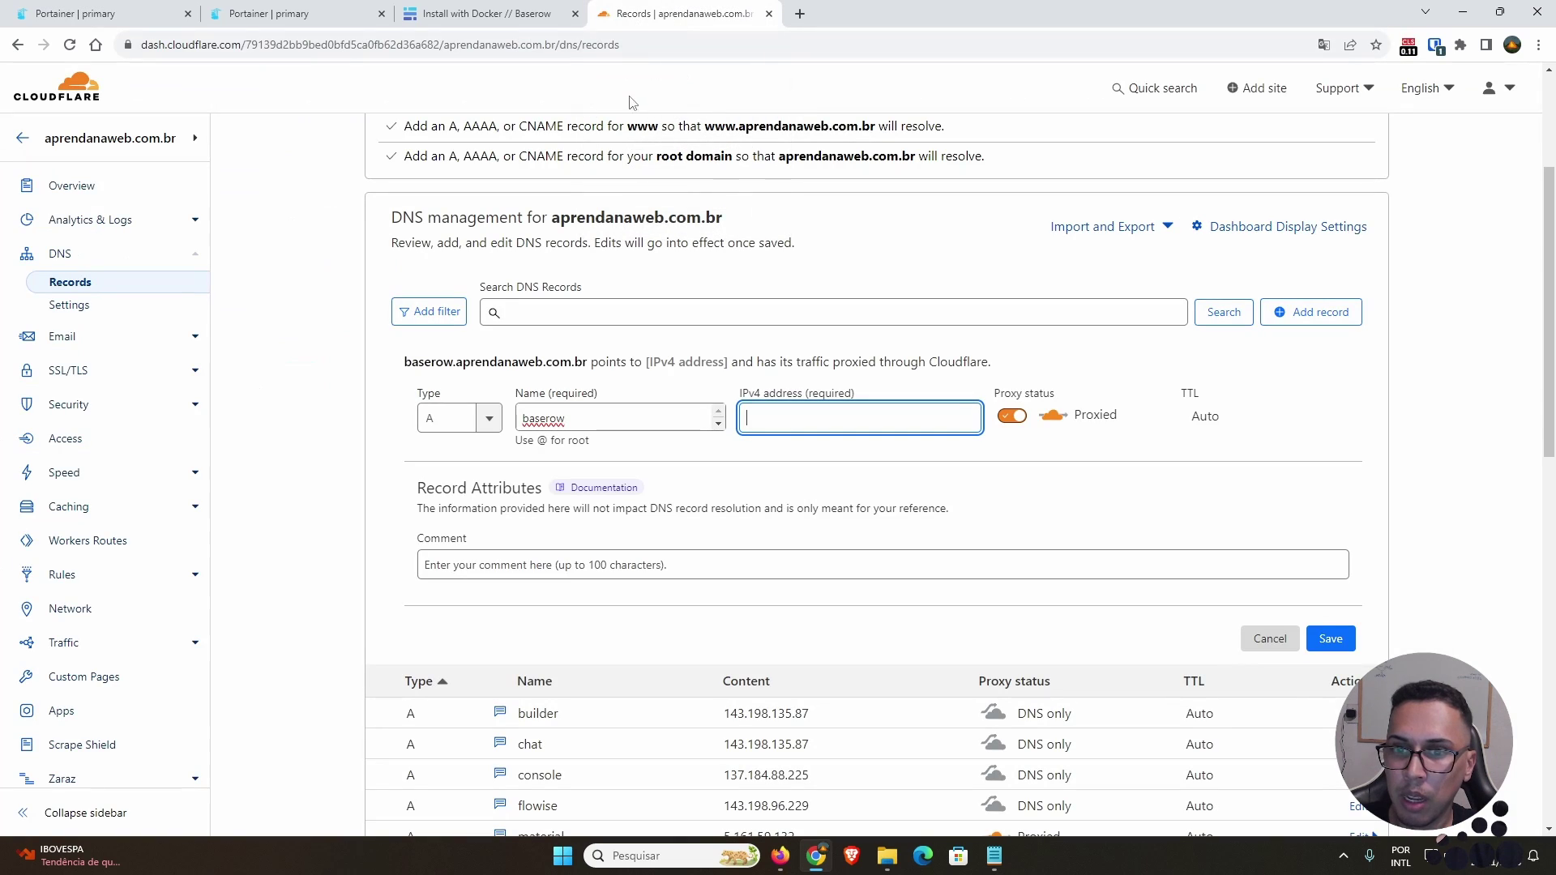
key("ctrl+v")
Step: Trim the address to 143.198.96.229, set DNS only, add comment DELETAR and save the A record
left_click_drag(778, 418, 713, 418)
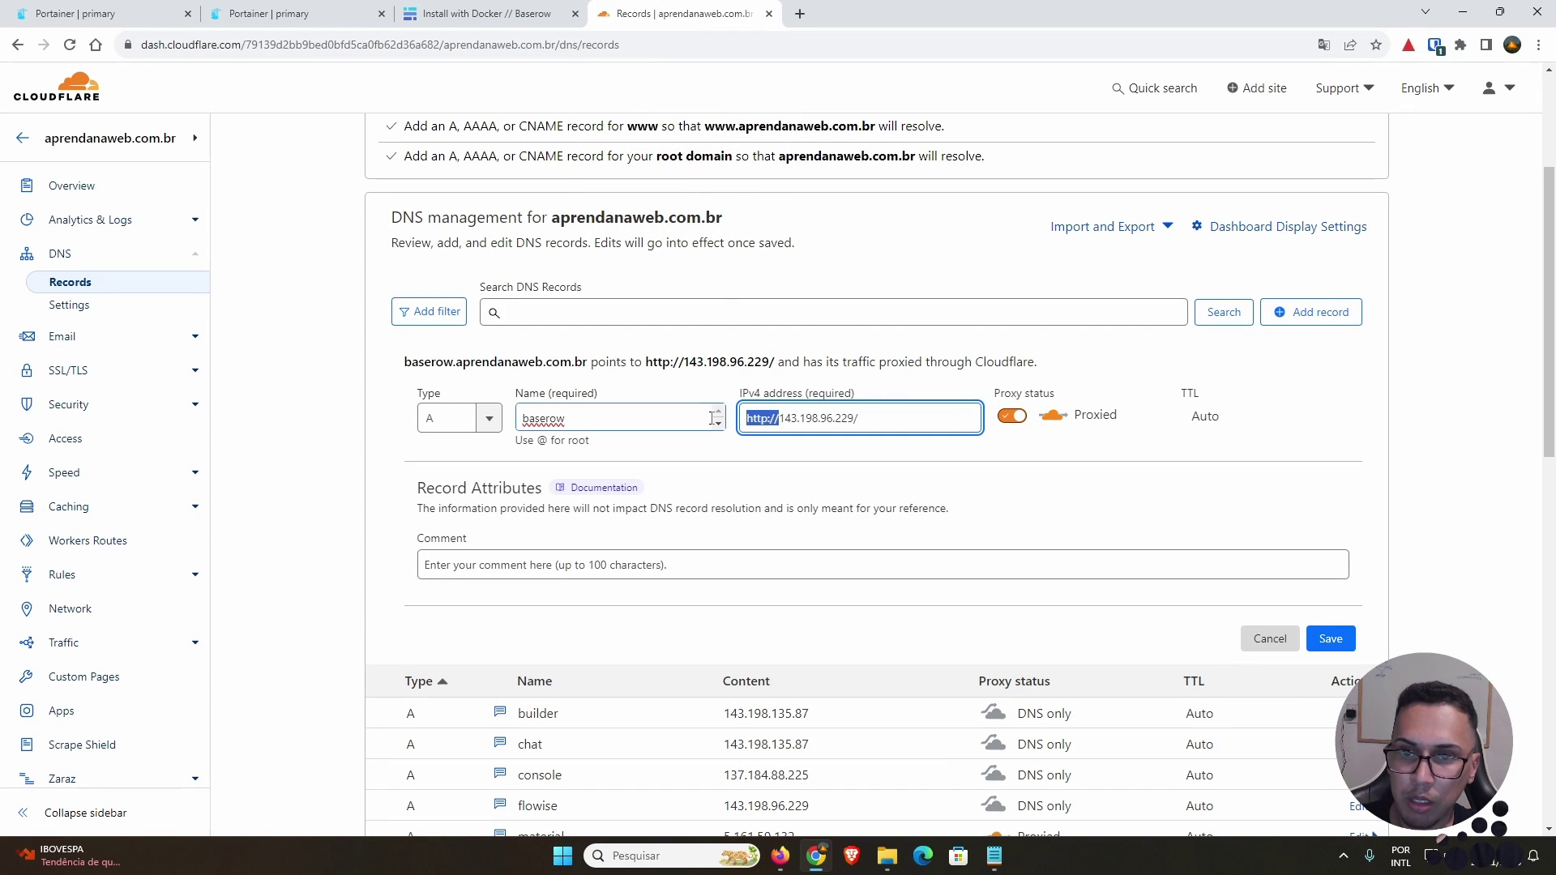
key("BackSpace")
key("BackSpace")
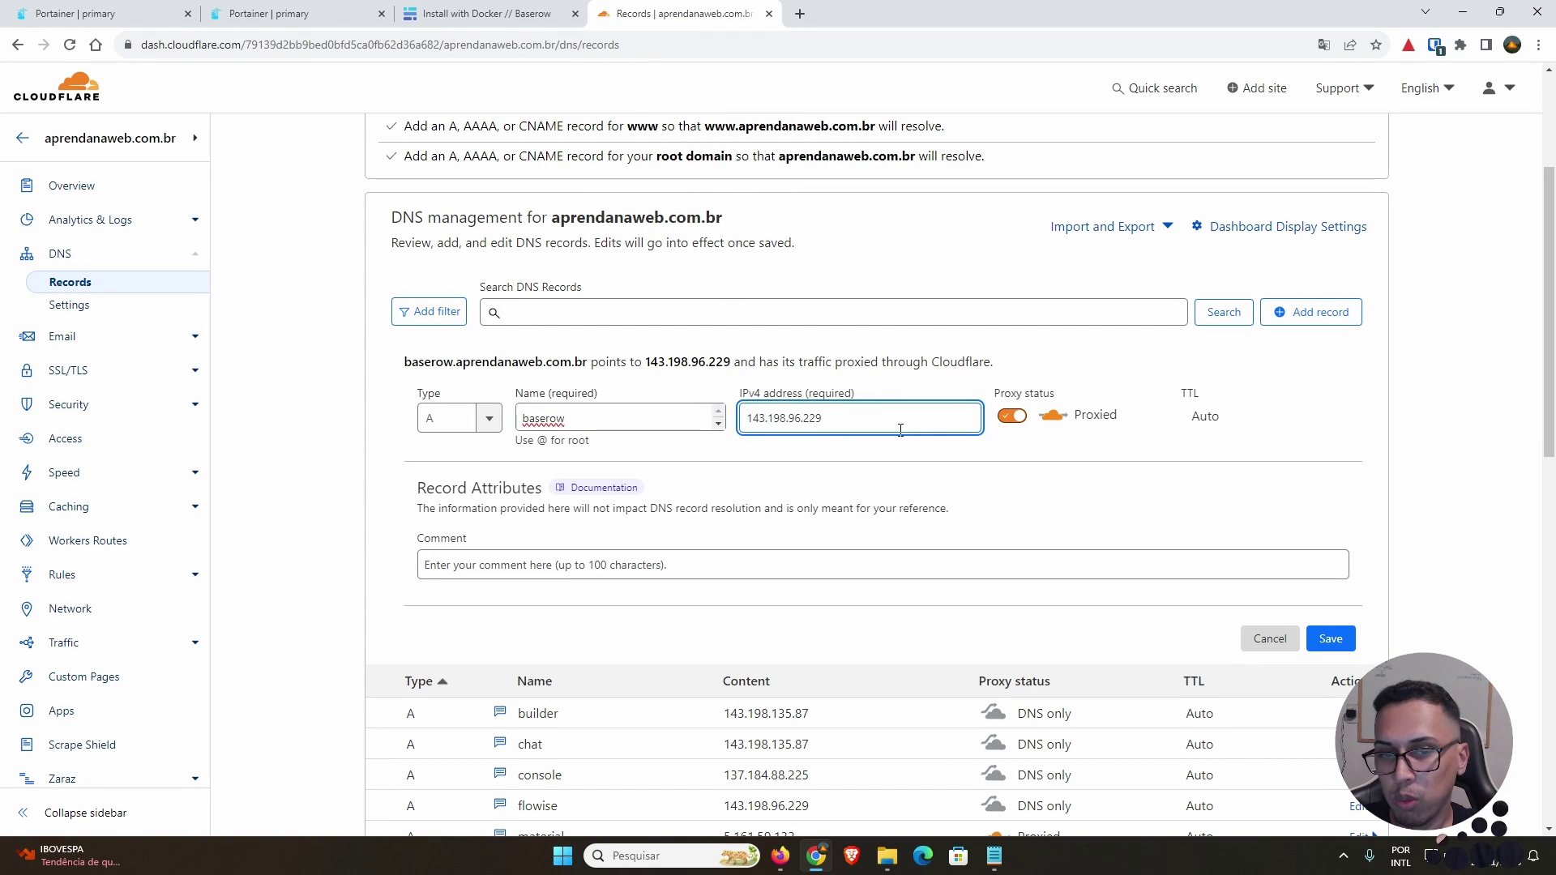
left_click_drag(827, 419, 737, 419)
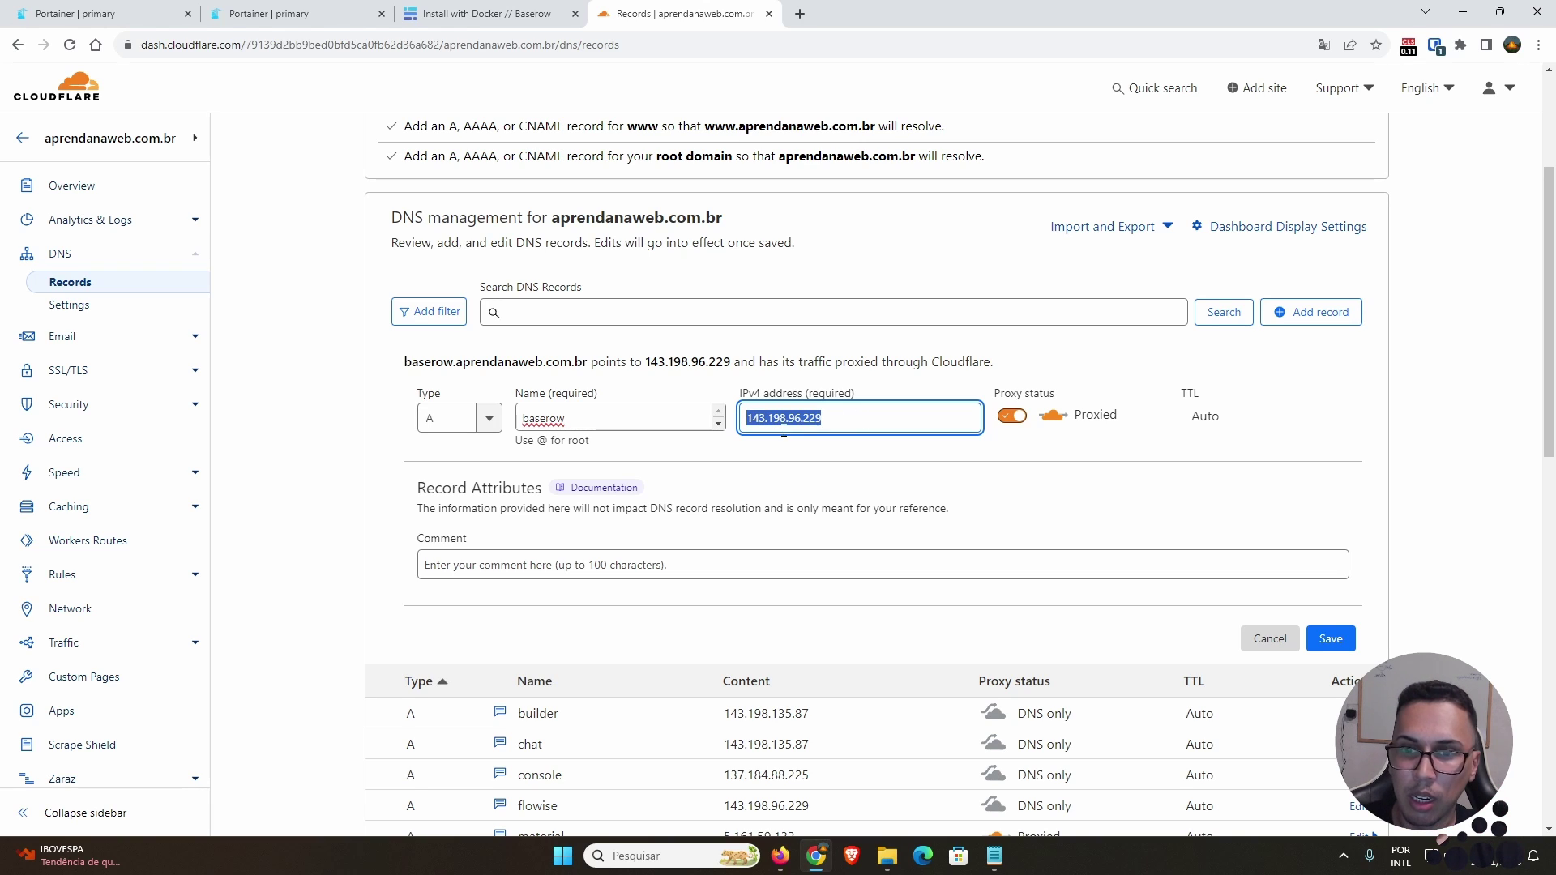
left_click(871, 421)
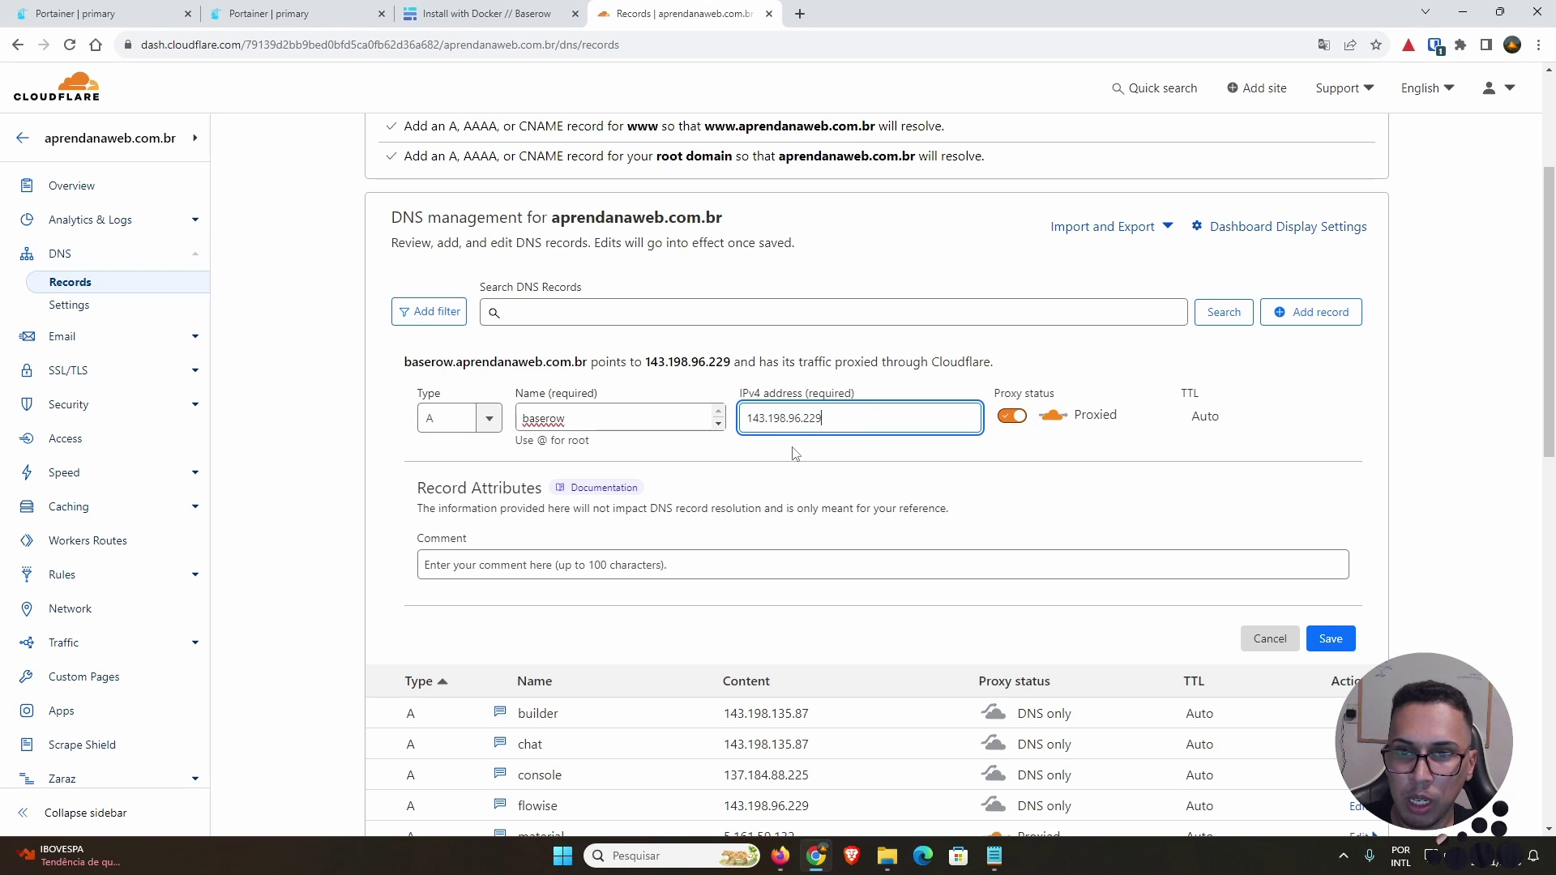
left_click(1012, 417)
left_click(879, 572)
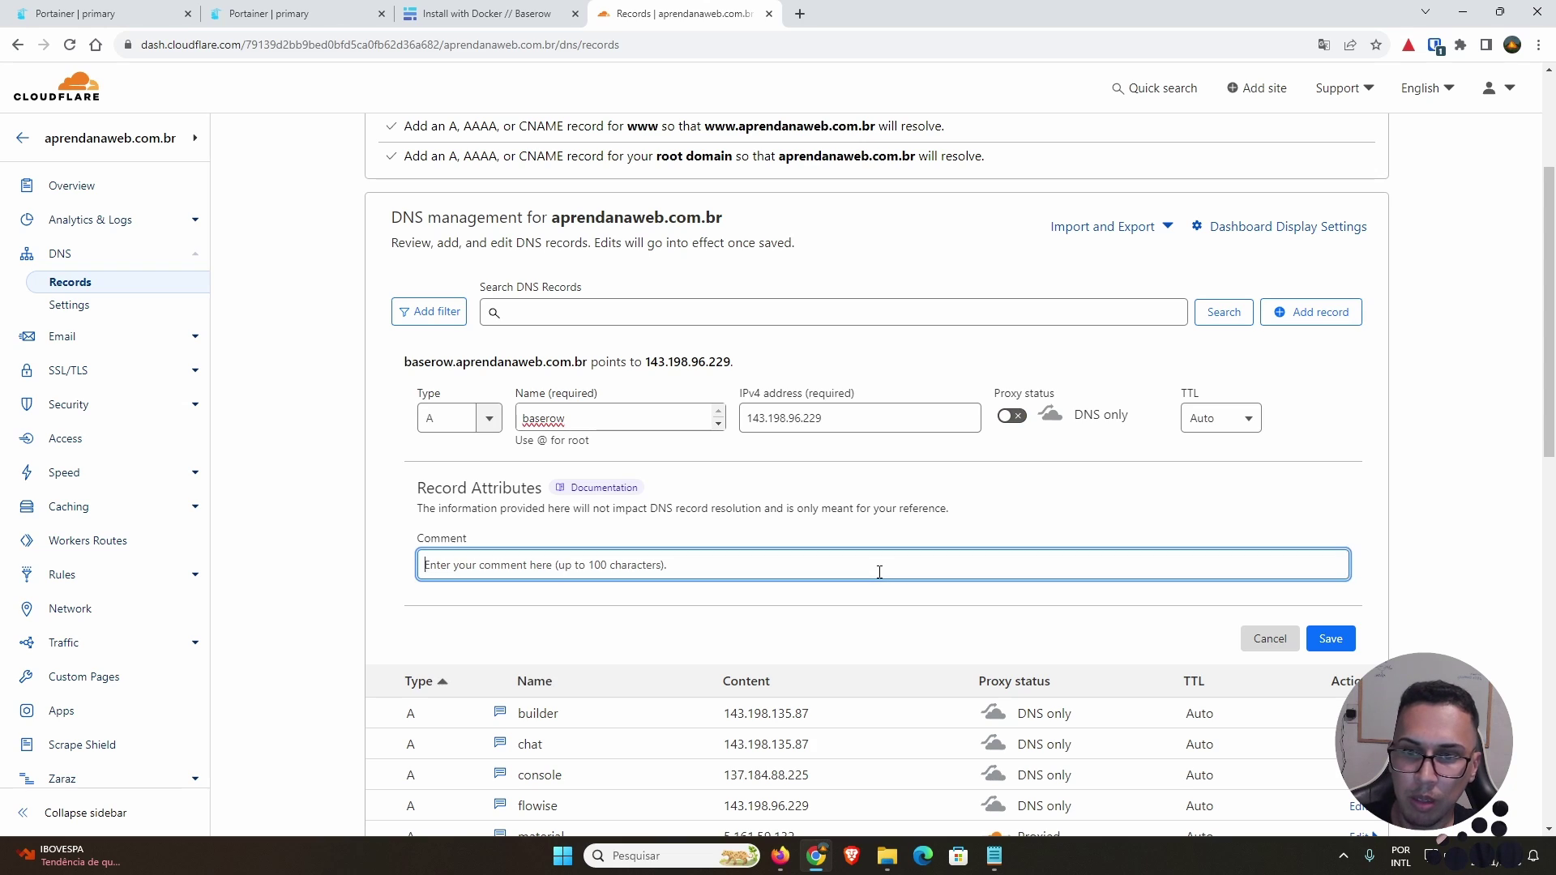
type("DELETAR")
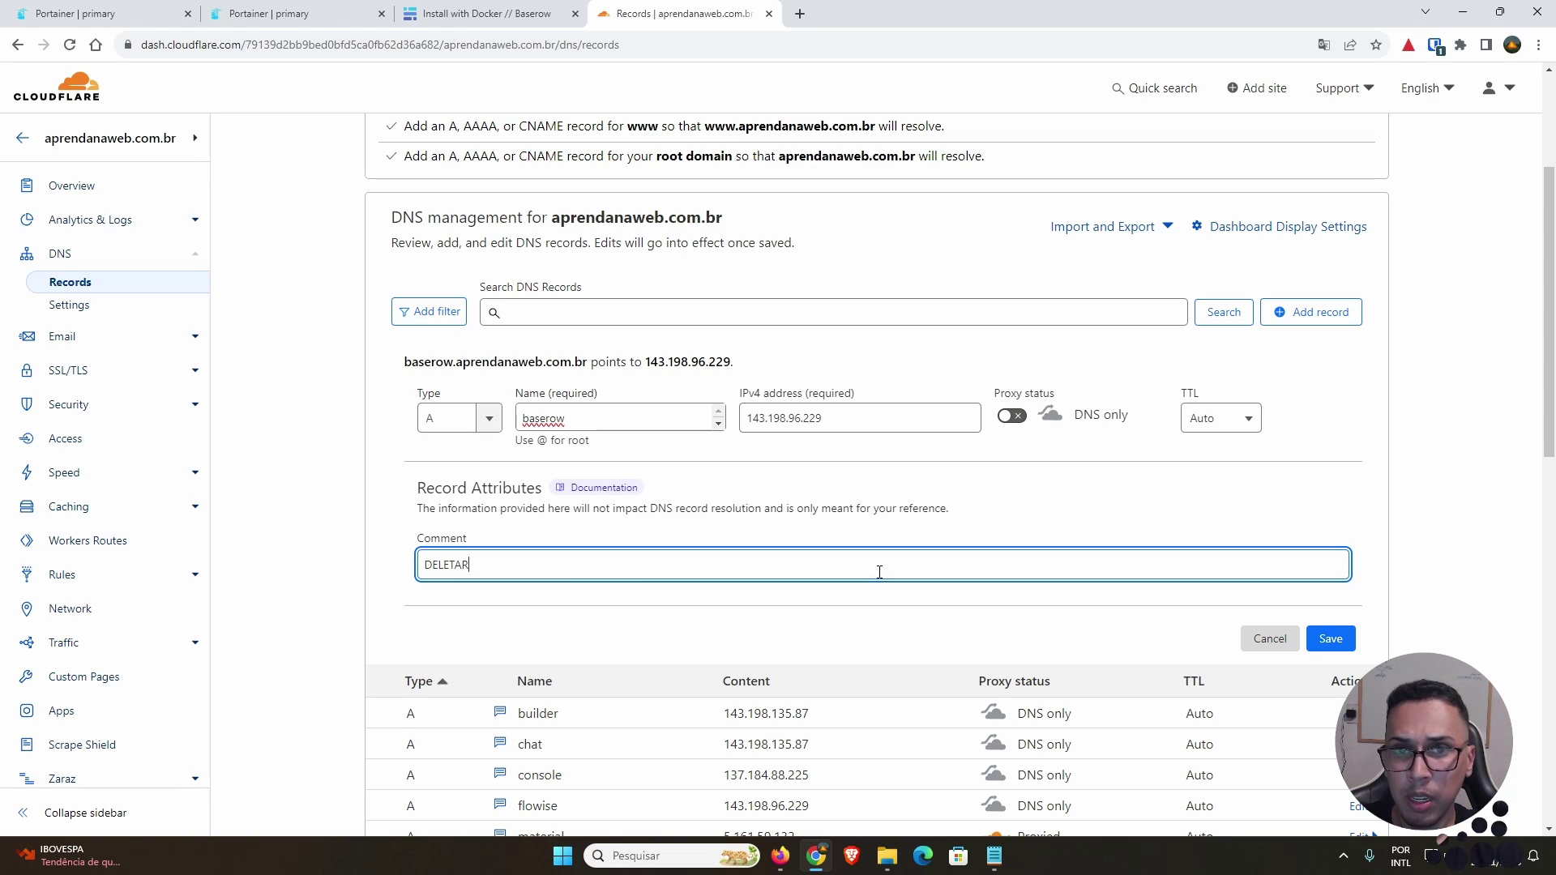
left_click(890, 512)
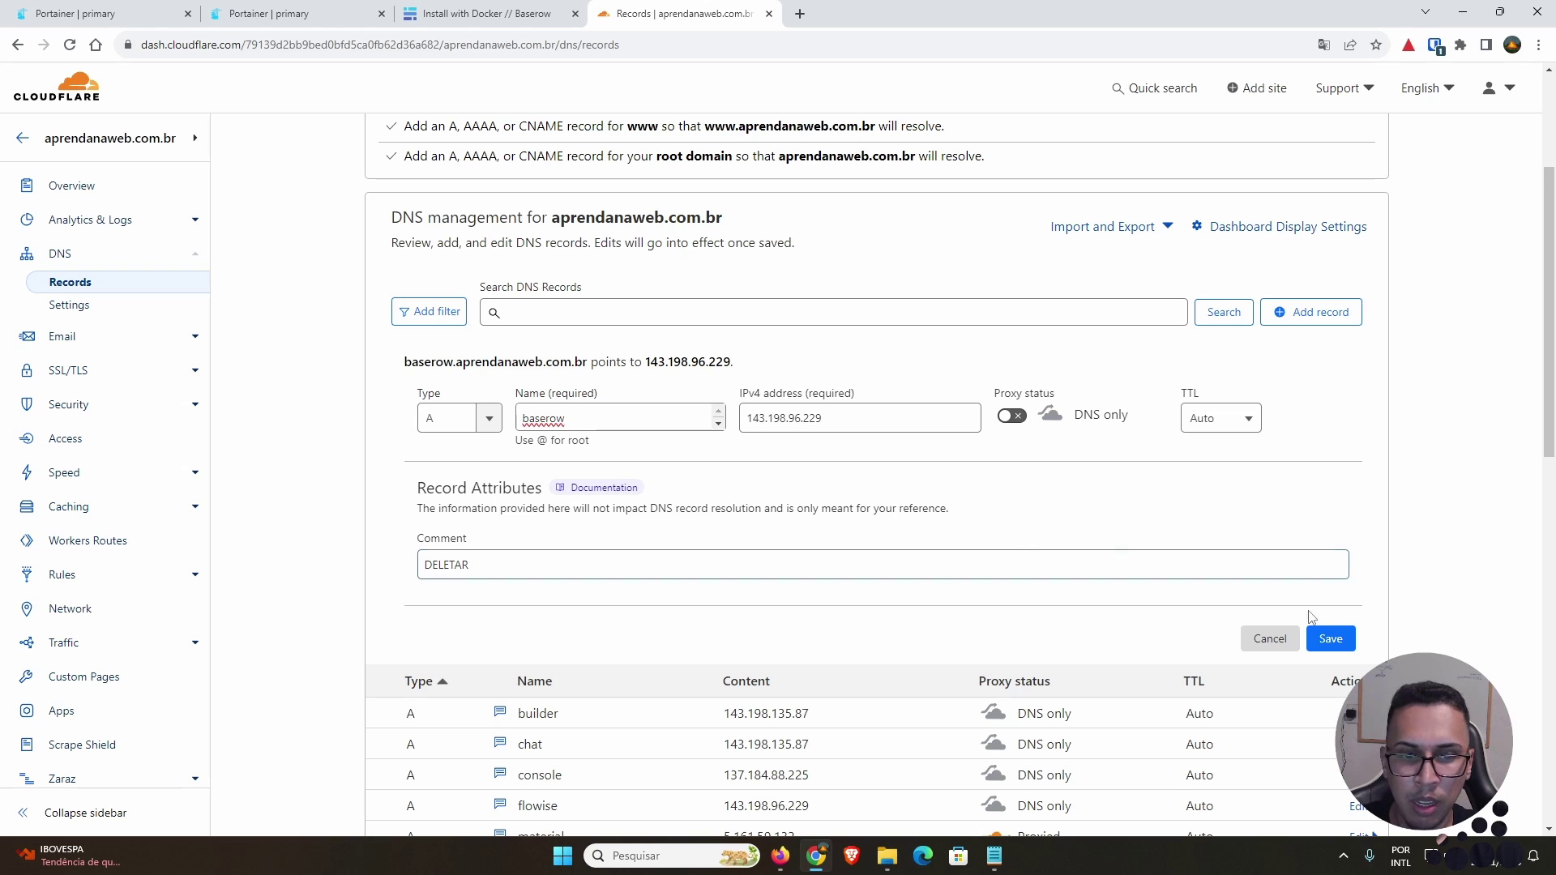
left_click(1345, 640)
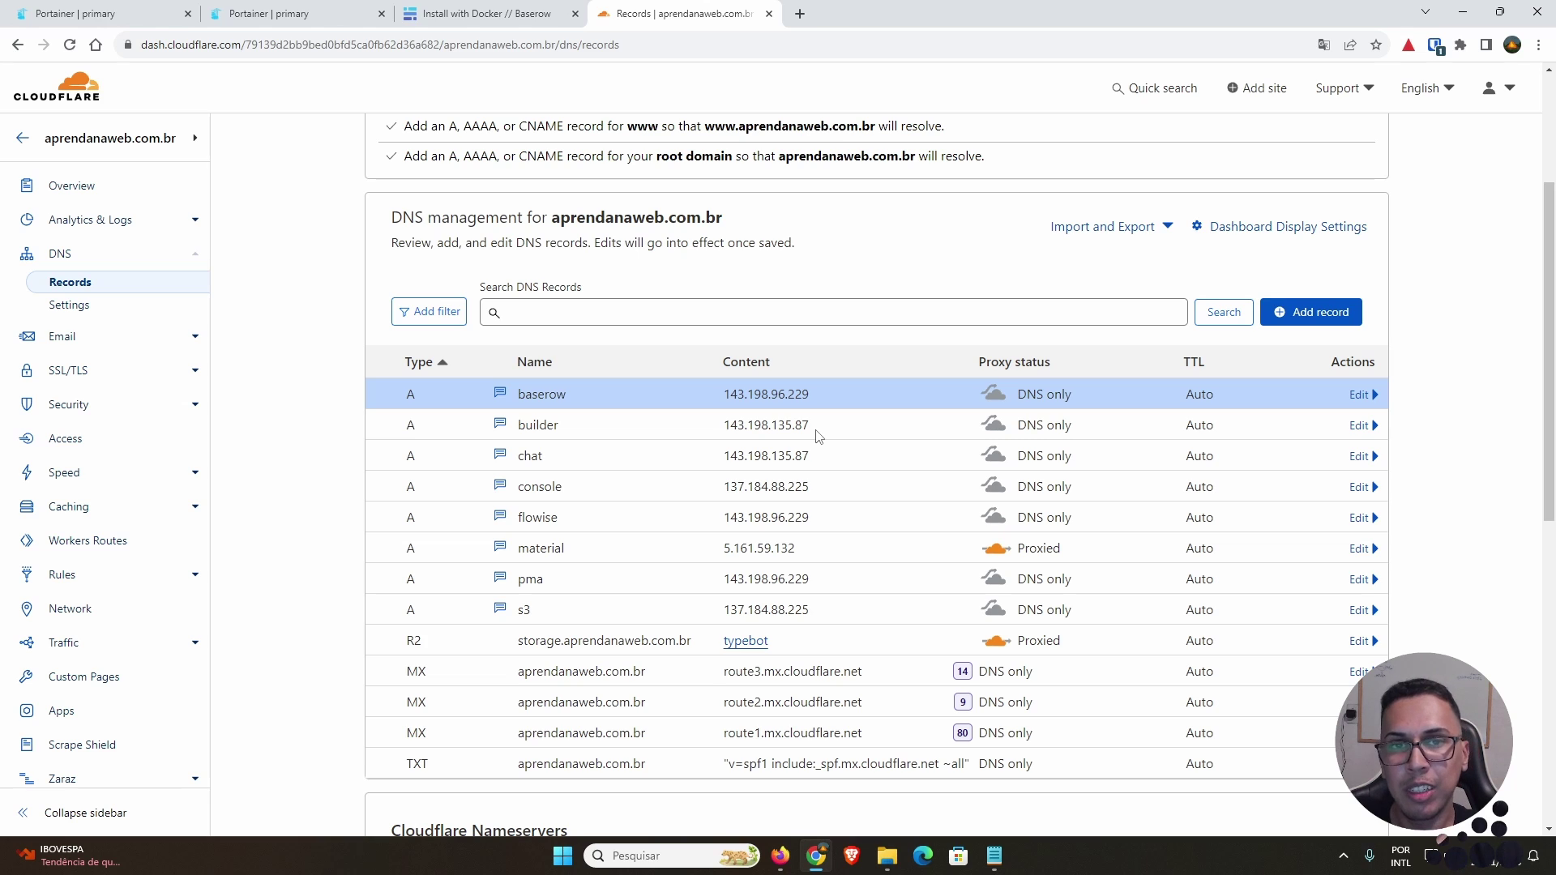
Step: Select the entire baserow.yaml compose file in Visual Studio Code
key("ctrl+super+Right")
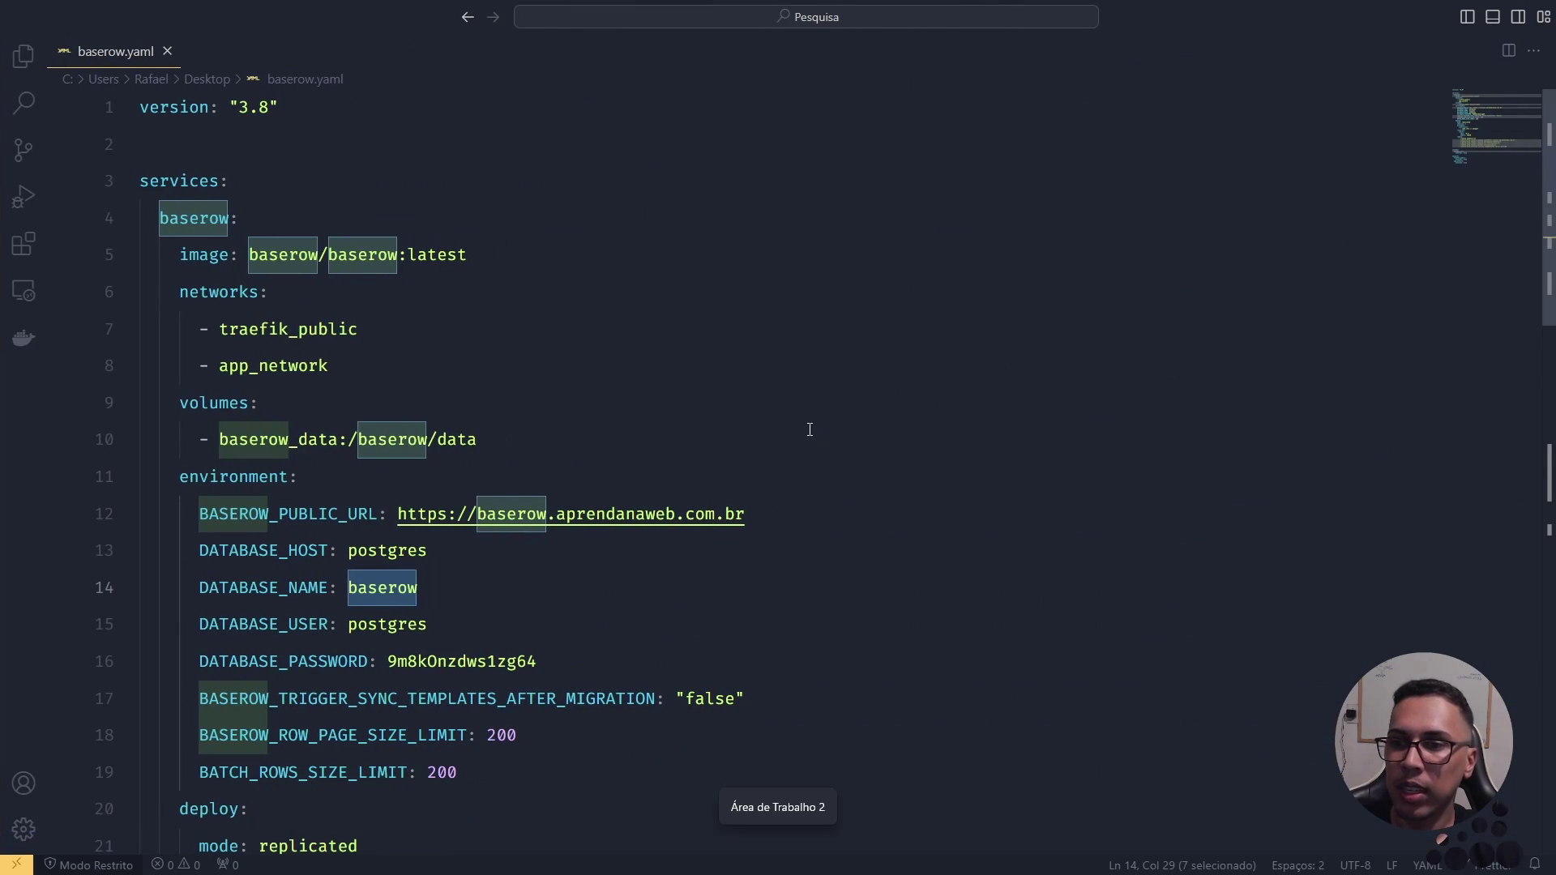
left_click(644, 421)
scroll(645, 421, "down", 2)
key("ctrl+a")
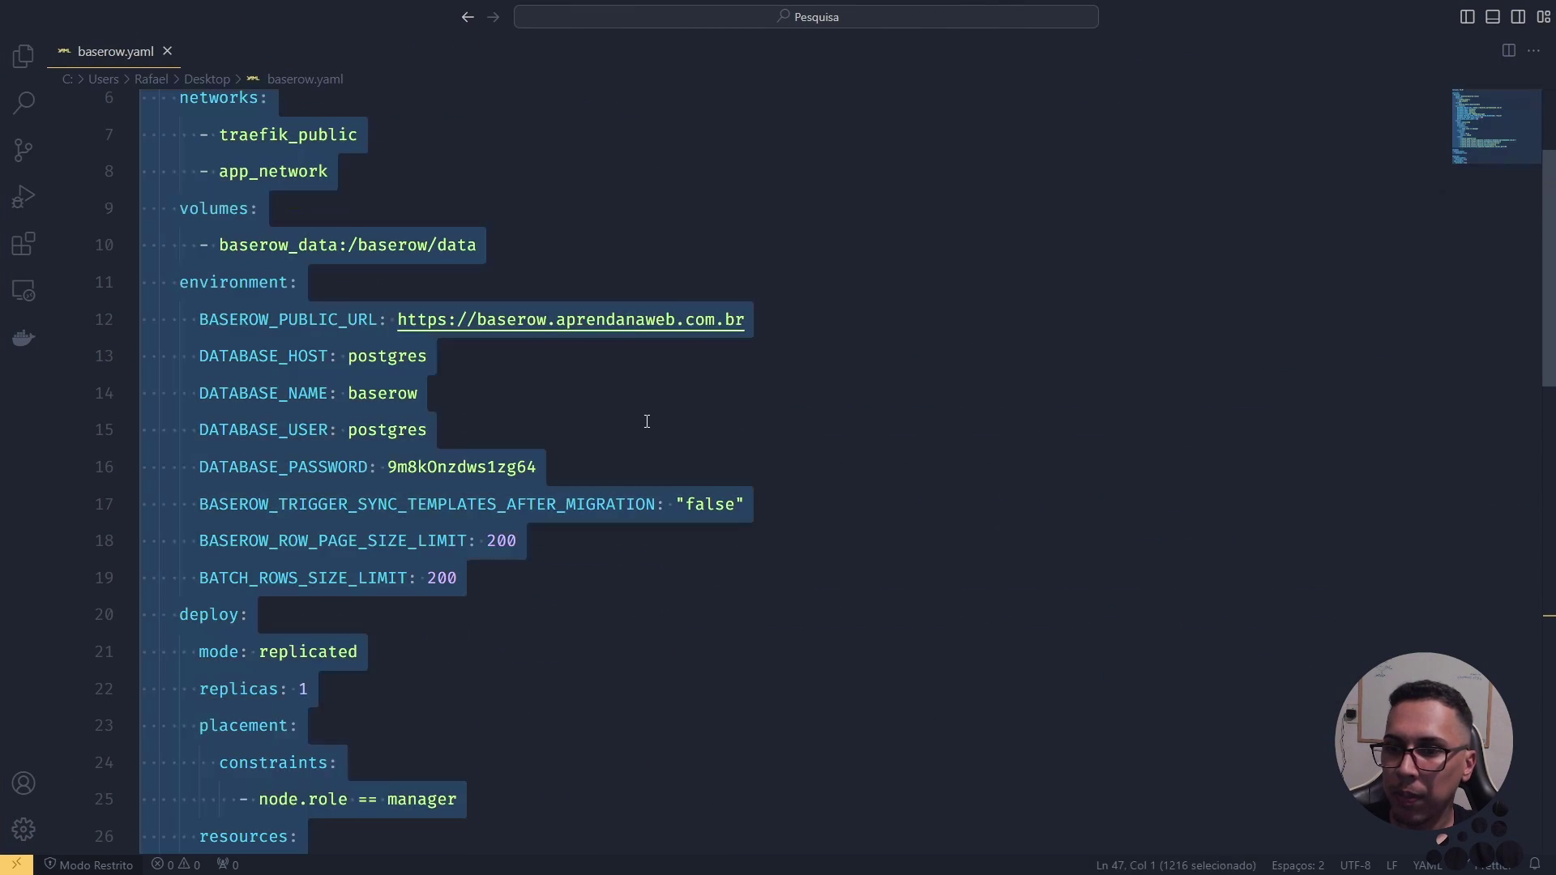
Step: Start a new Portainer stack named baserow and paste the Baserow compose file into its web editor
key("ctrl+super+Left")
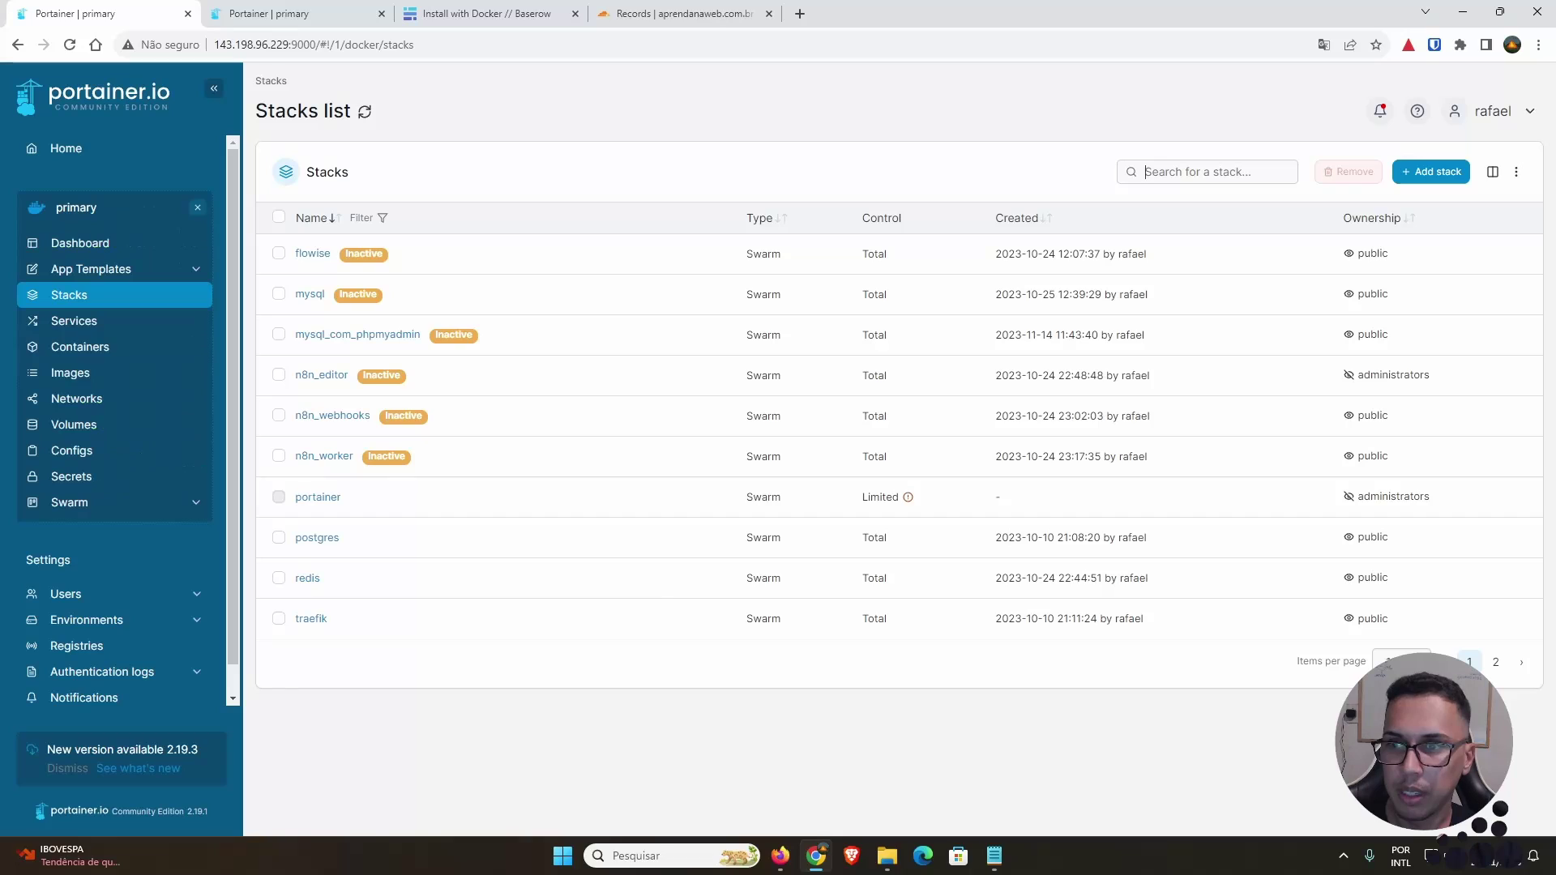
left_click(1431, 172)
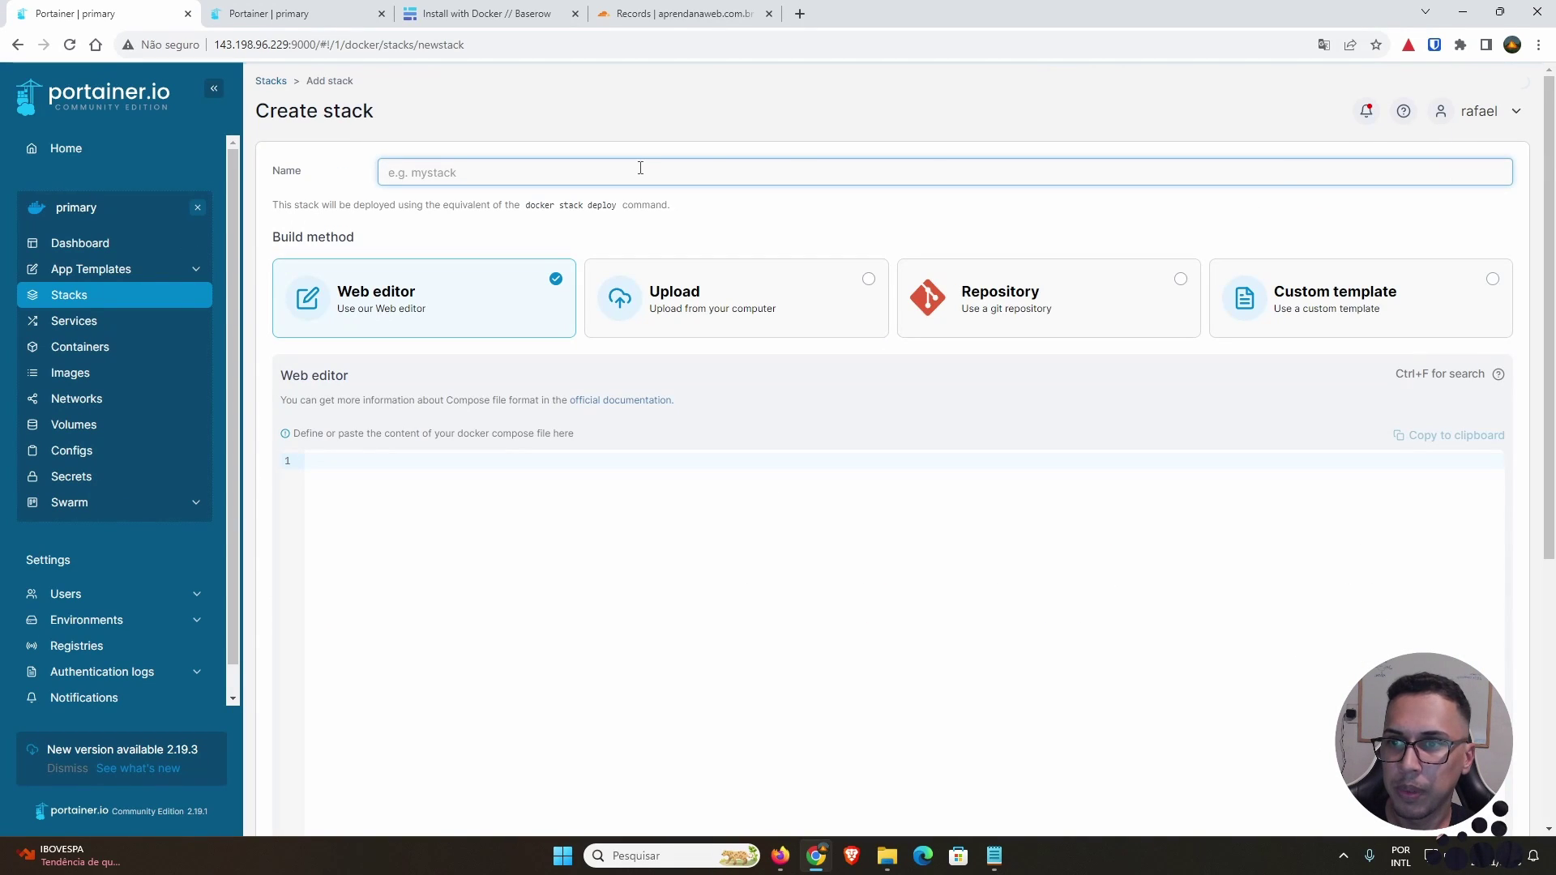
type("baserow")
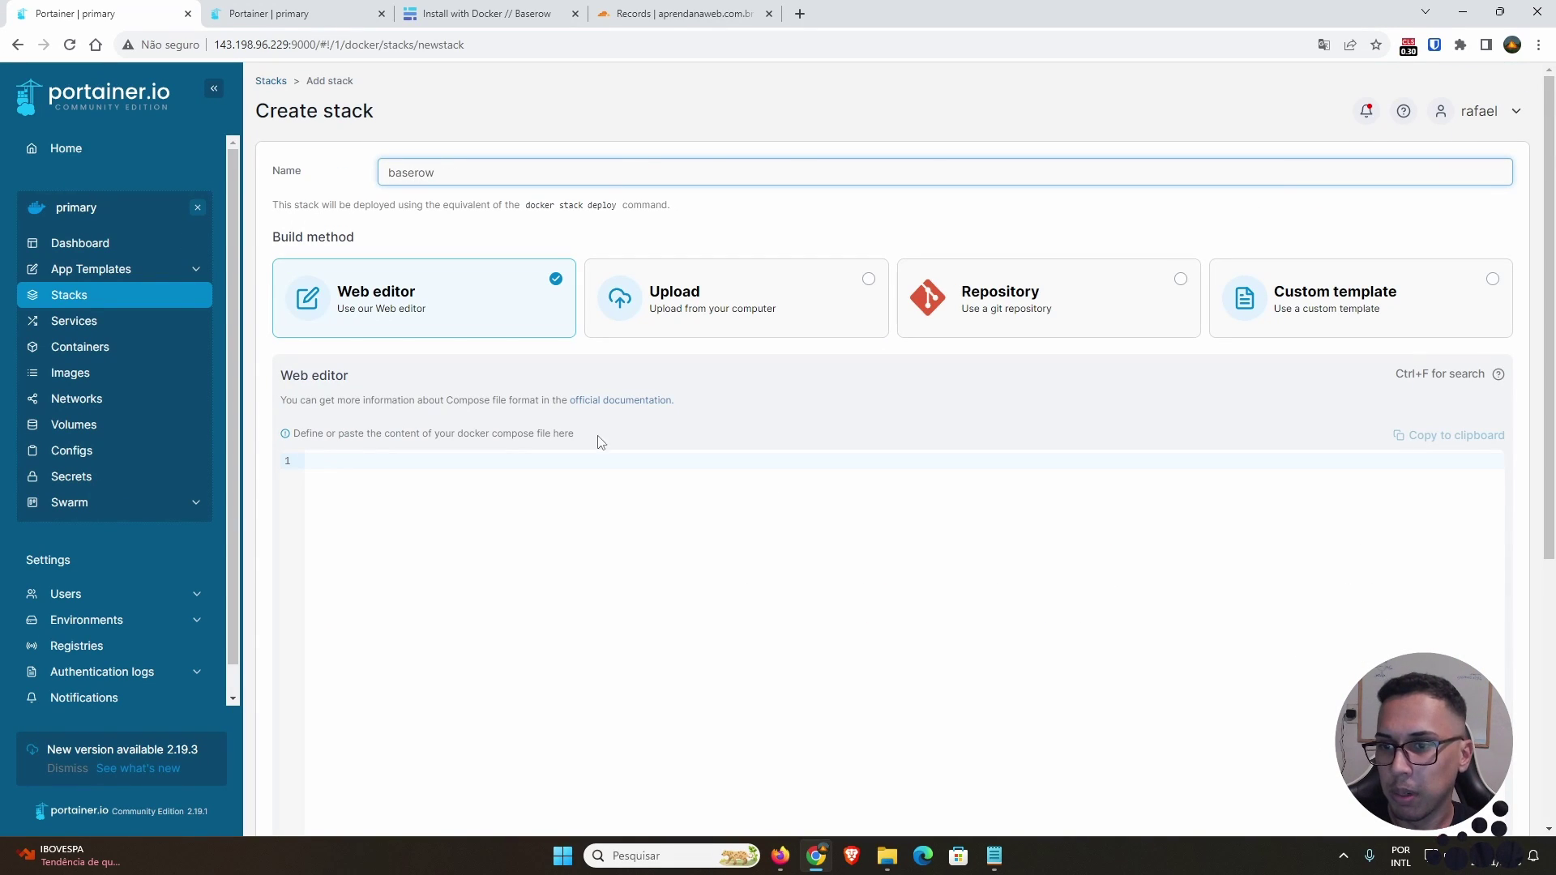
left_click(625, 510)
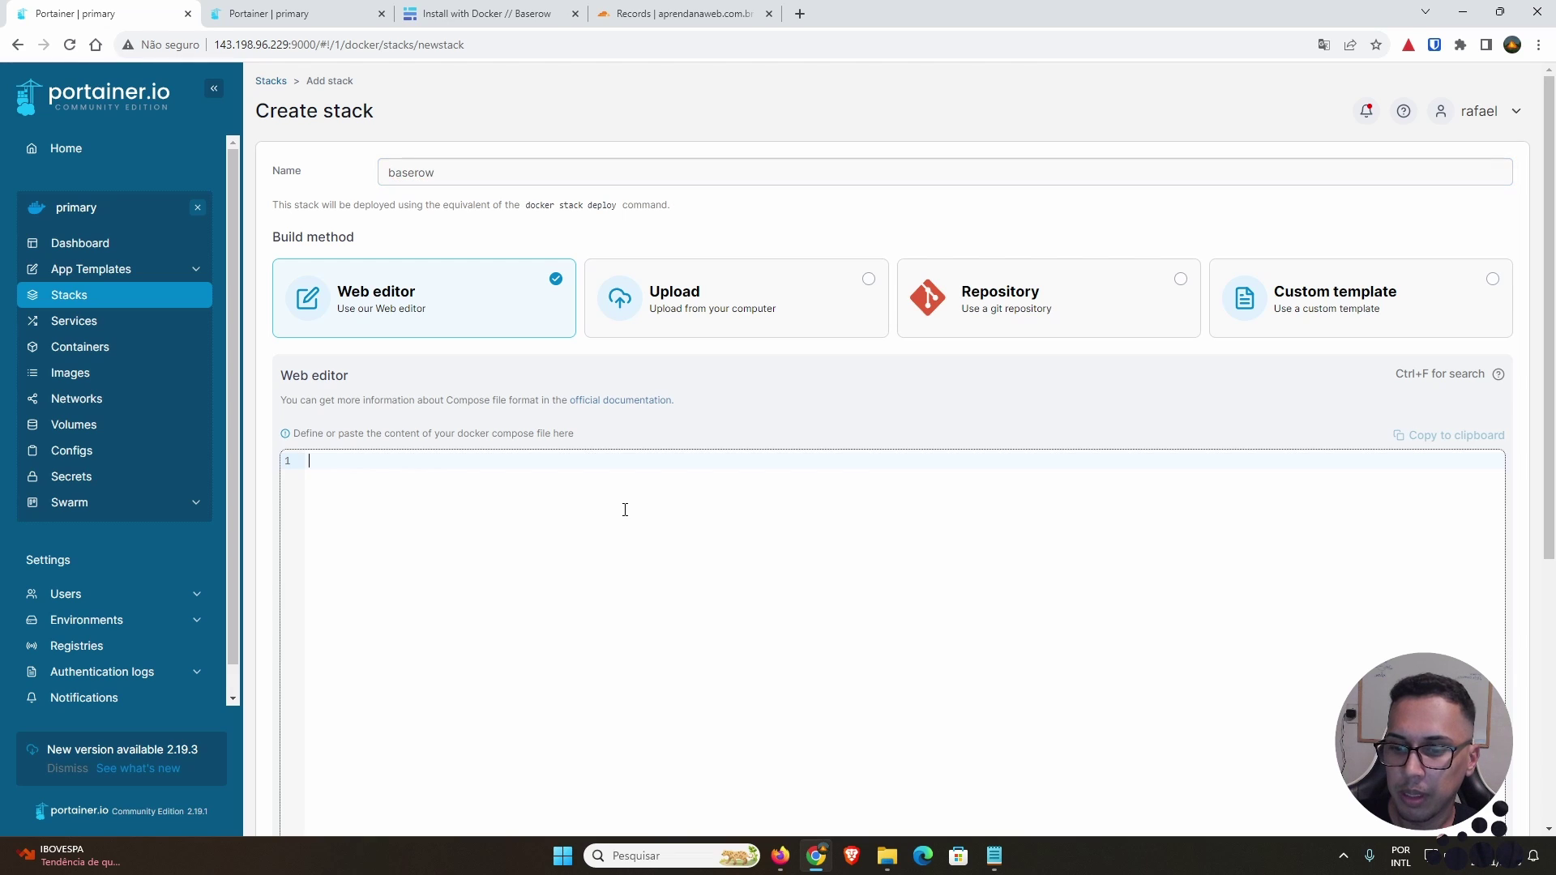
key("ctrl+v")
Step: Disable access control and deploy the baserow stack
scroll(677, 402, "down", 4)
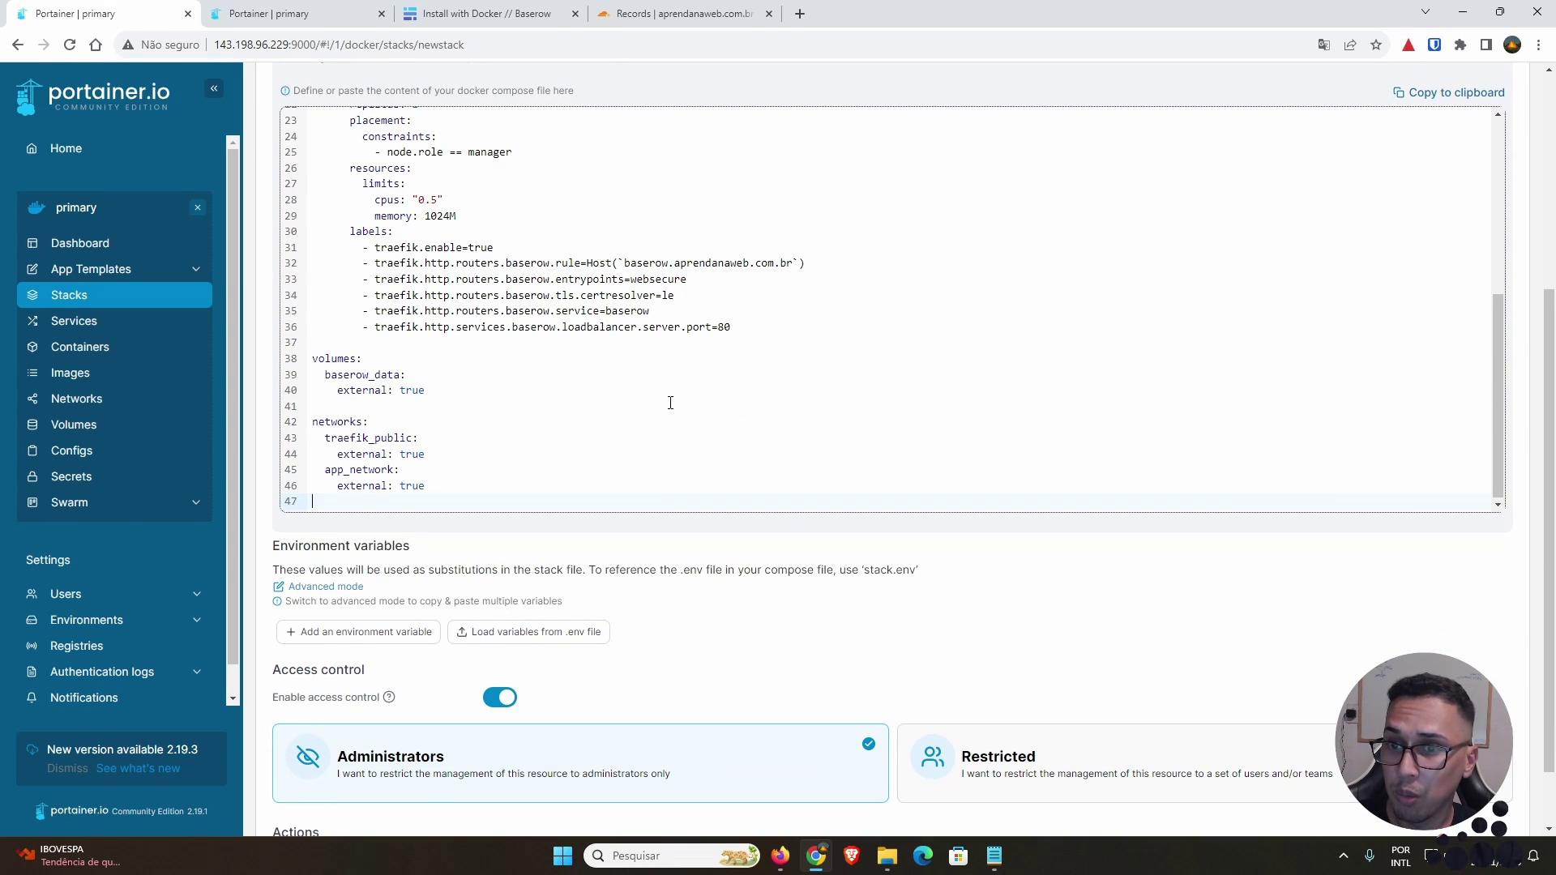
scroll(671, 403, "up", 5)
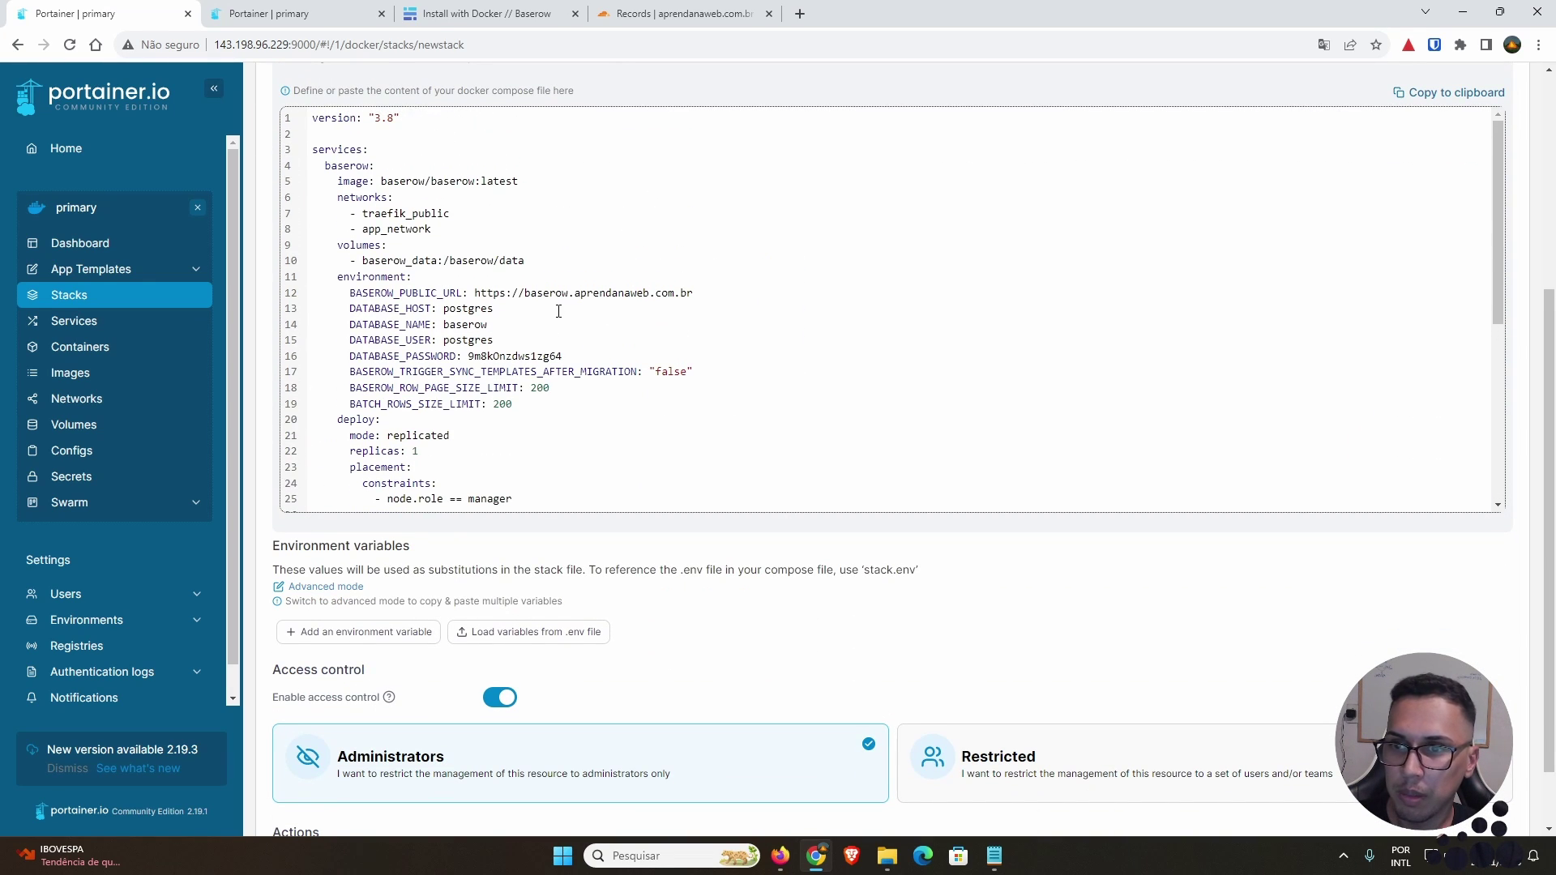
scroll(567, 312, "down", 3)
scroll(795, 533, "up", 4)
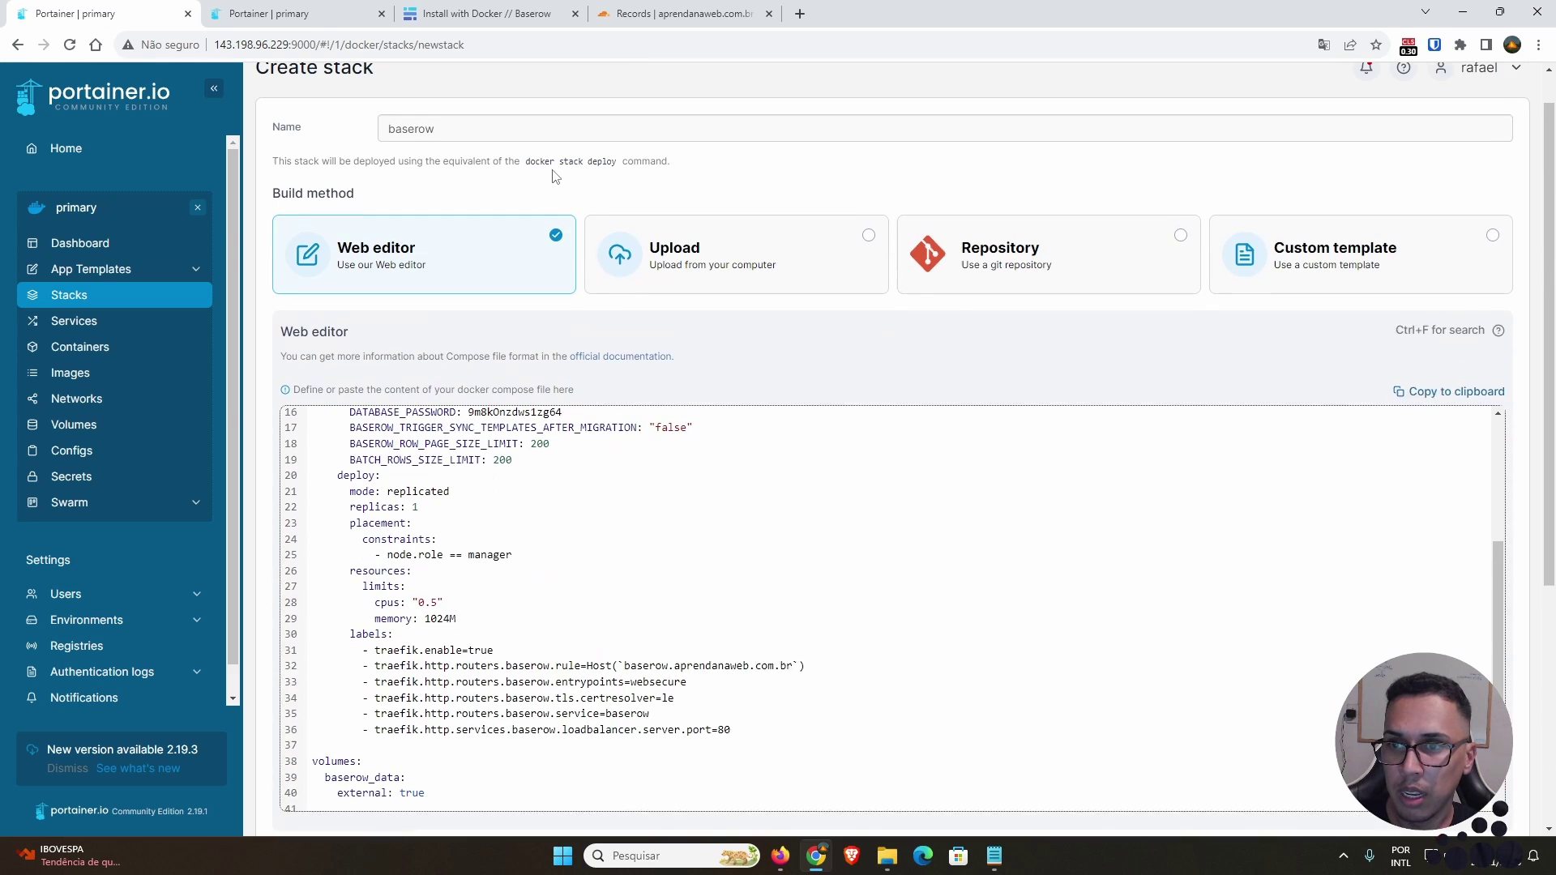
scroll(847, 661, "down", 4)
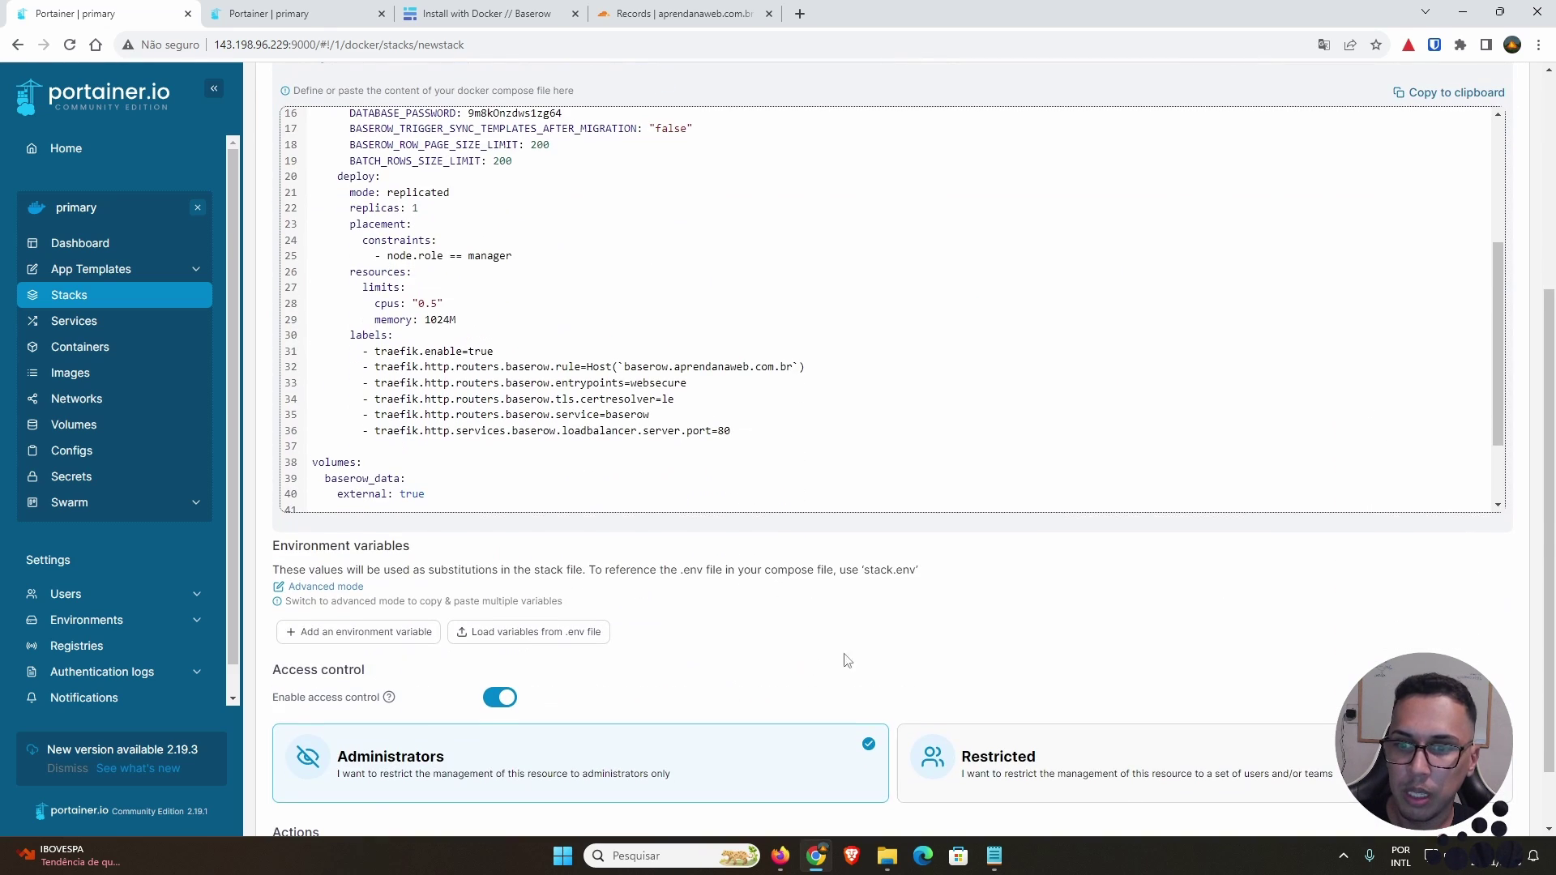
scroll(847, 661, "down", 1)
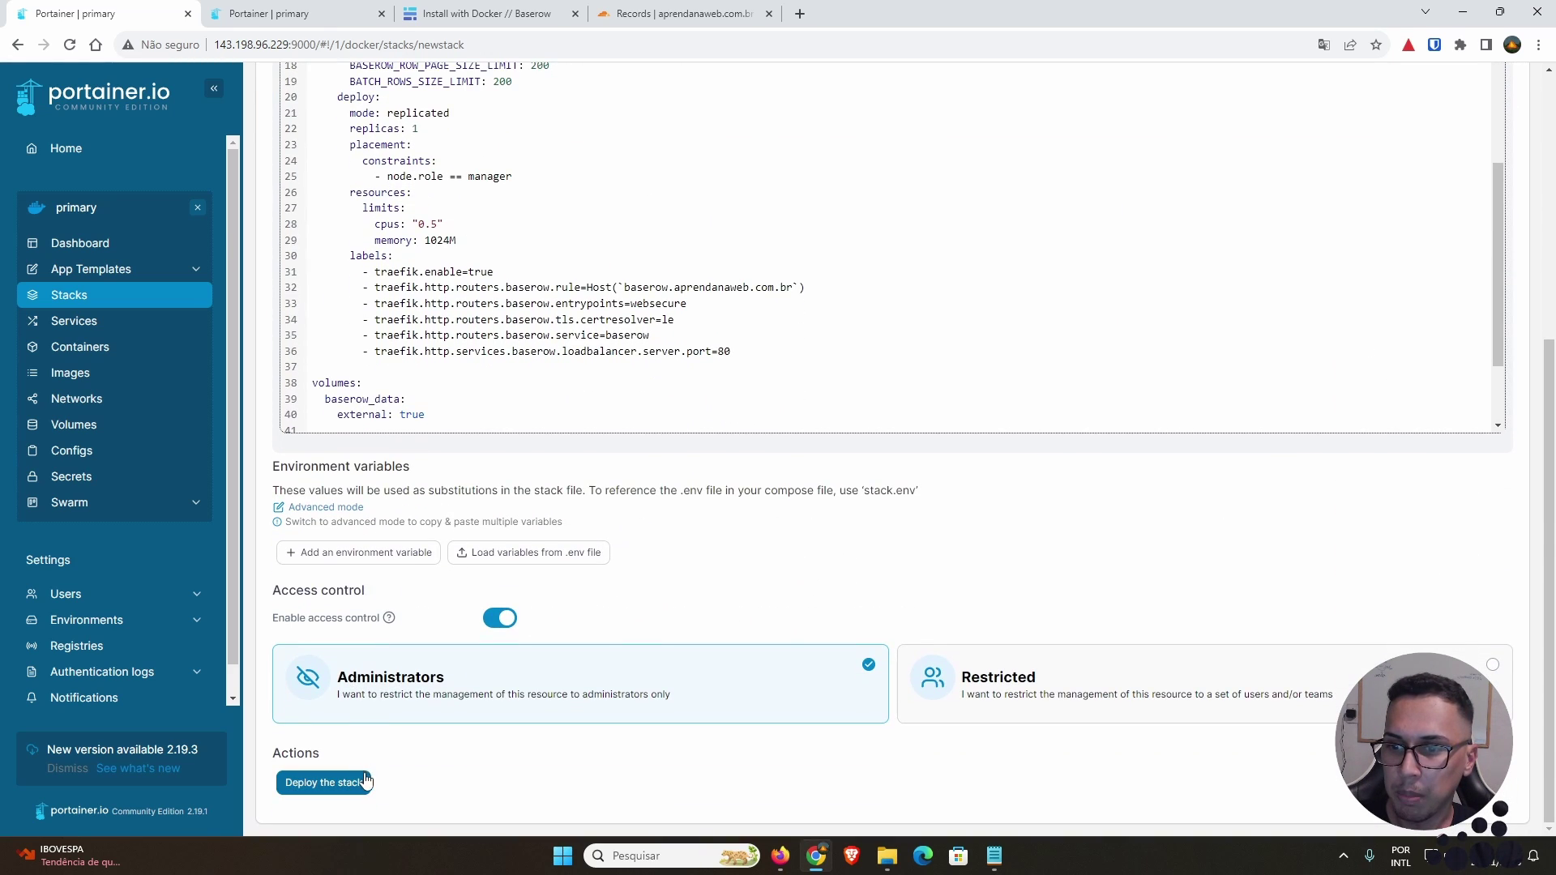
left_click(496, 620)
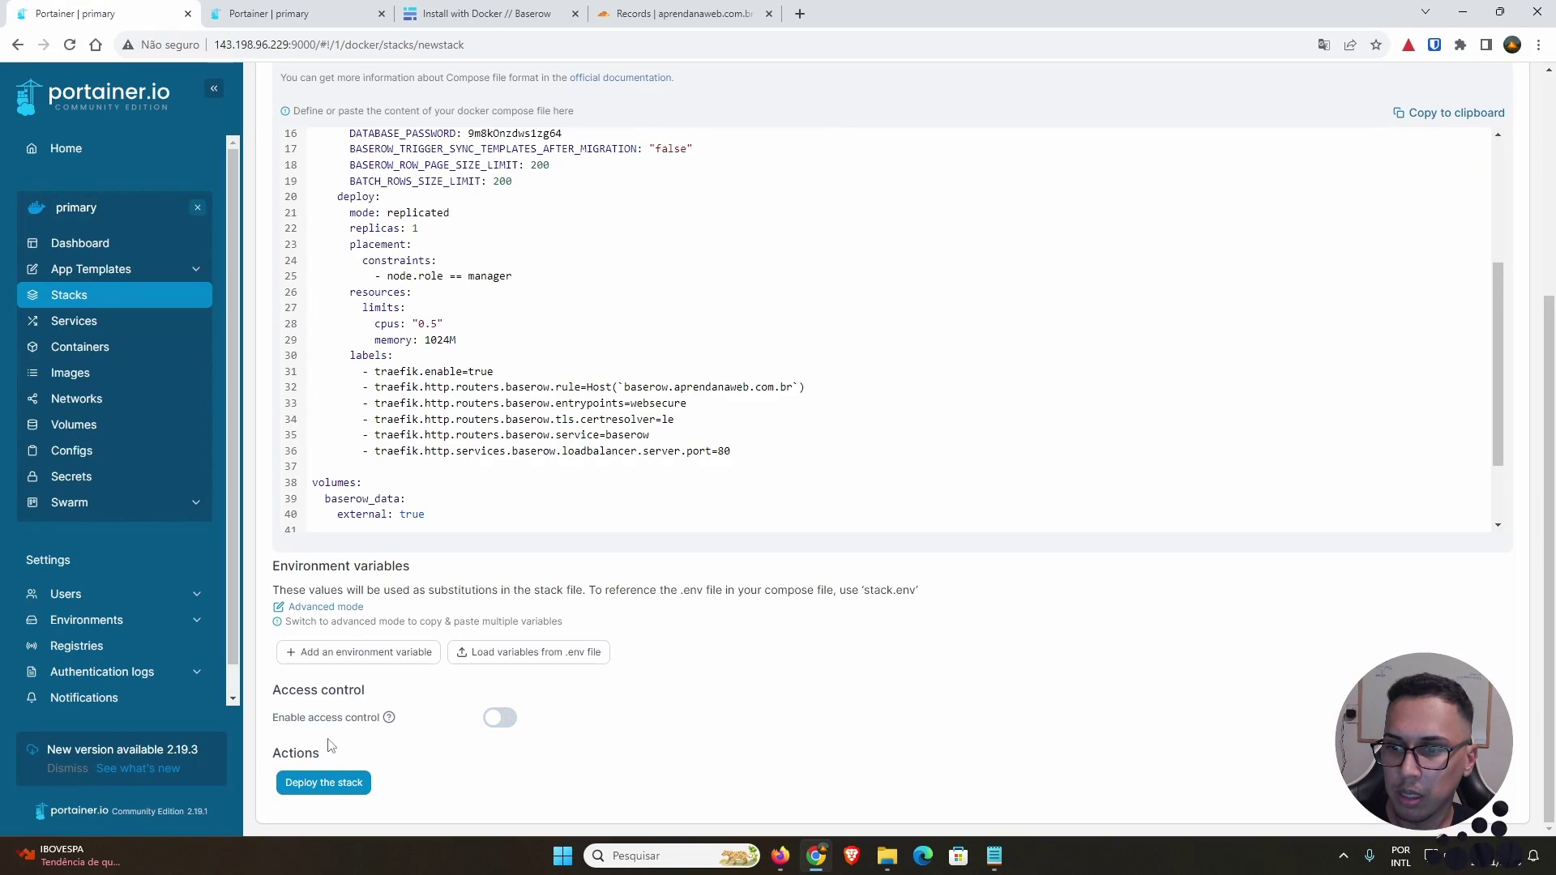
left_click(334, 783)
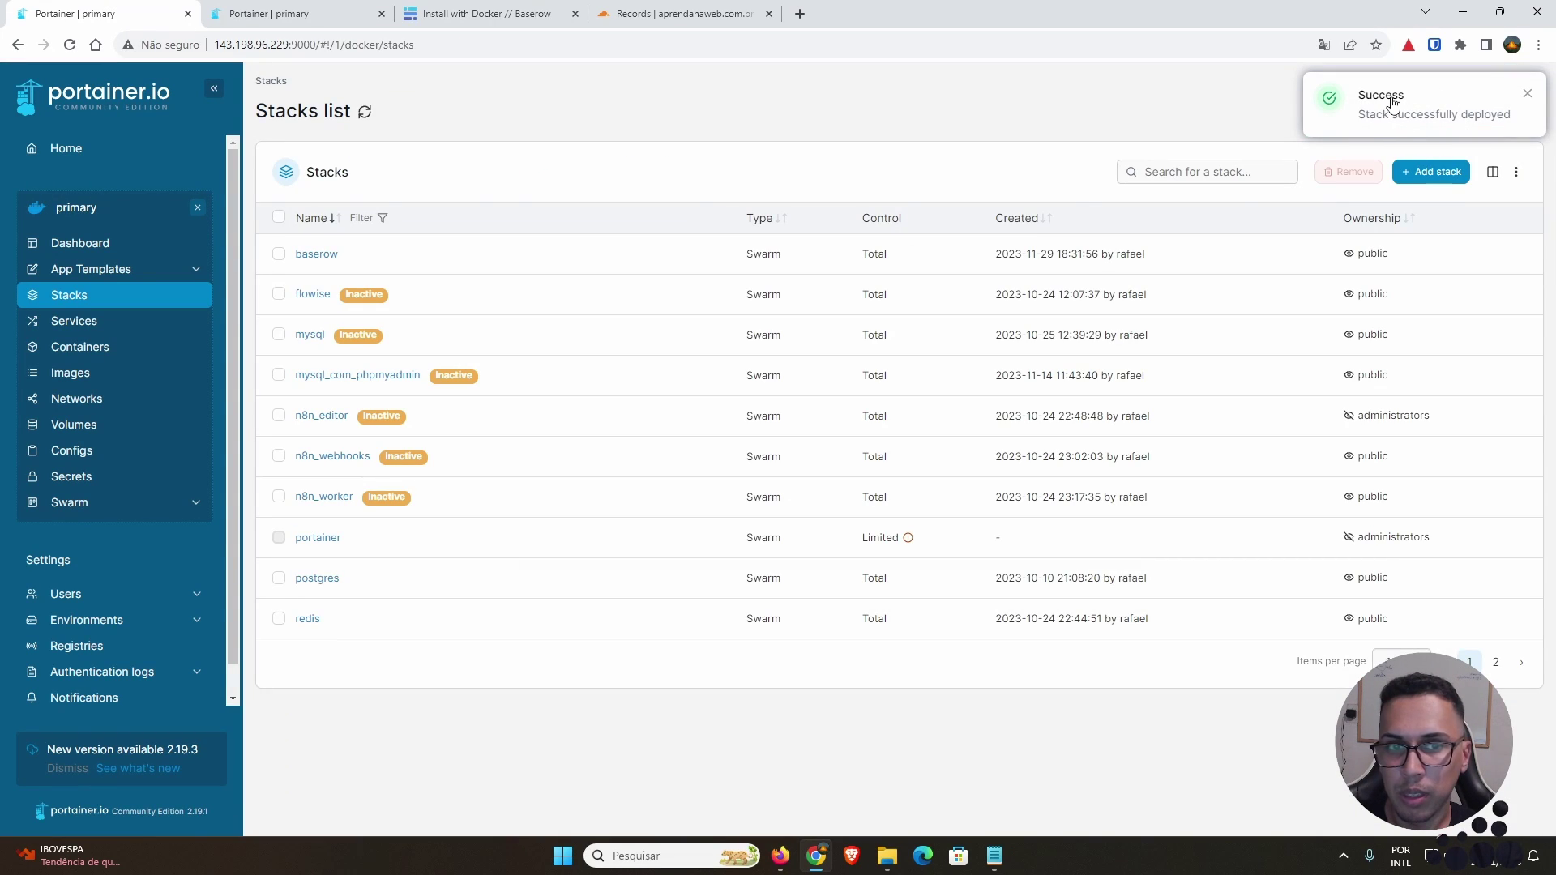
Step: Open the baserow stack's details and check the memory limit in its compose Editor
left_click(316, 253)
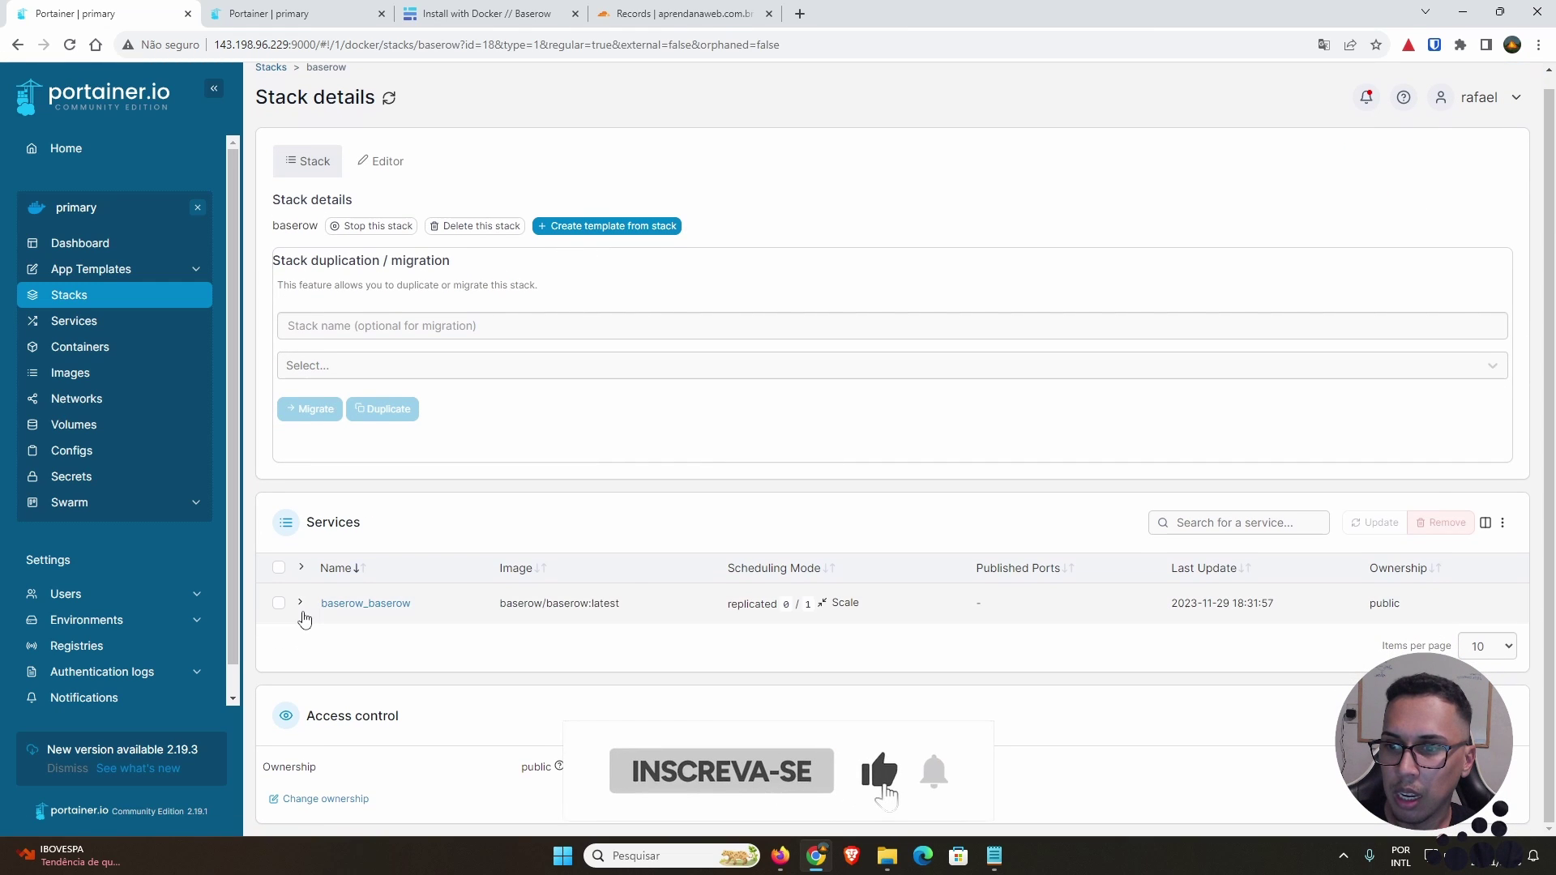
left_click(301, 603)
scroll(340, 608, "down", 1)
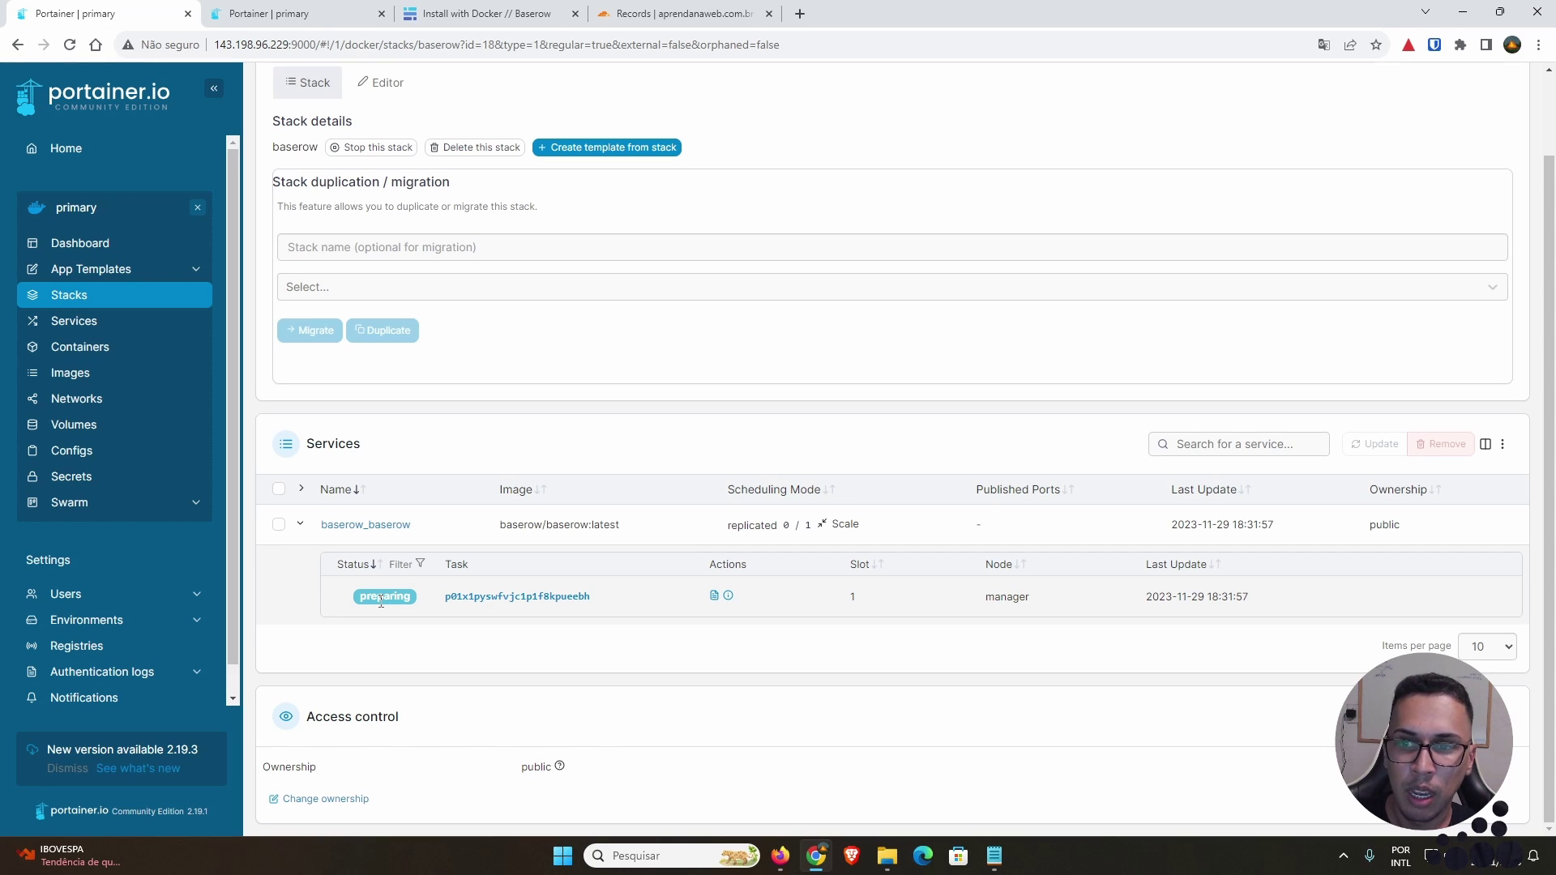
left_click(379, 82)
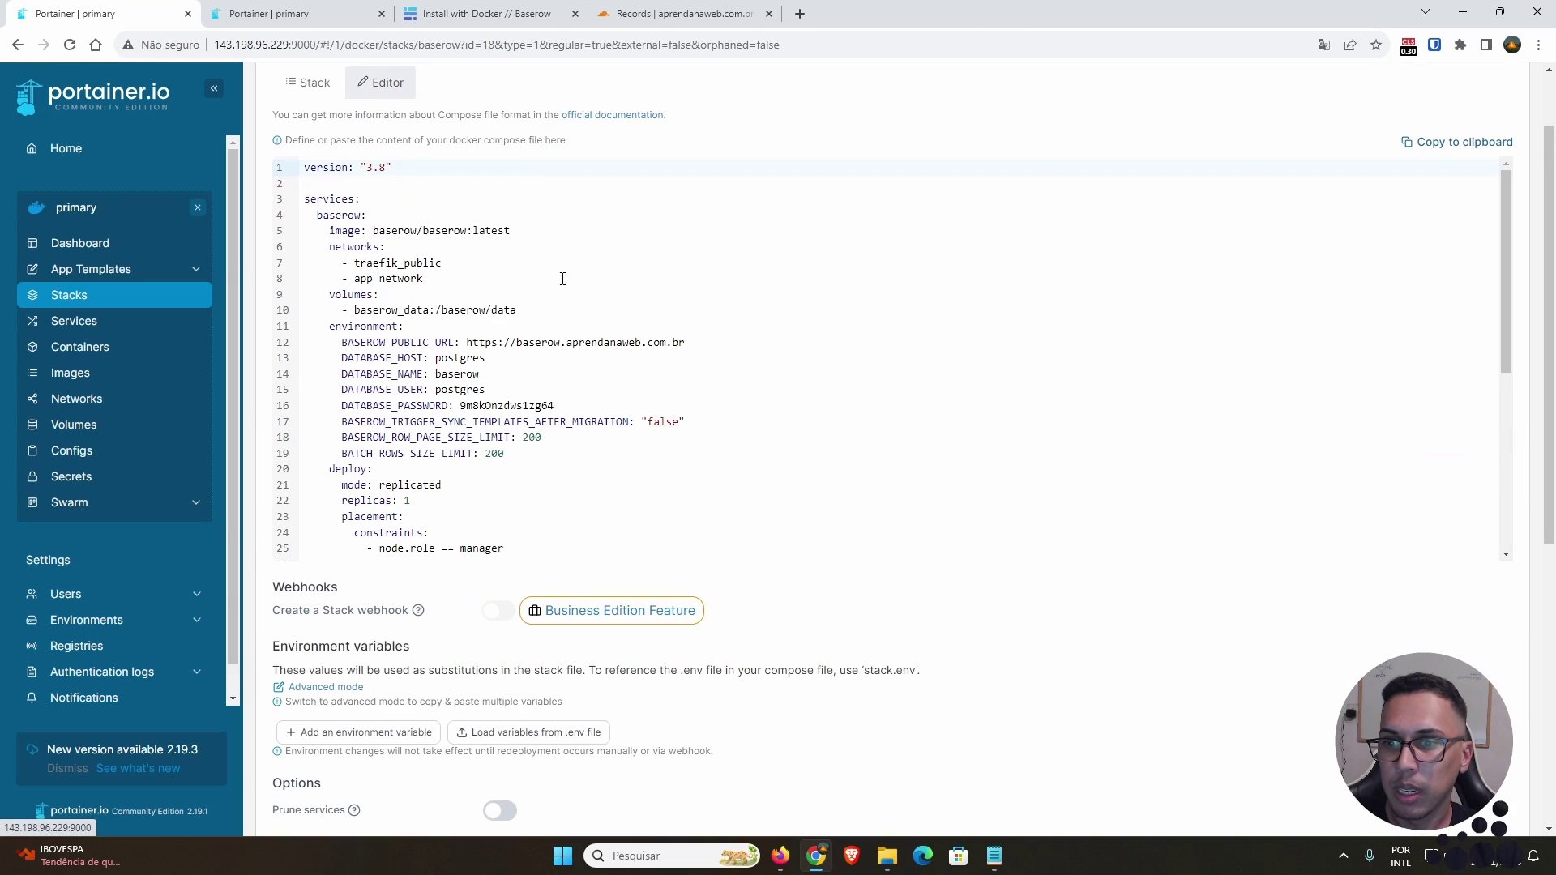
scroll(568, 324, "down", 2)
scroll(582, 341, "down", 2)
double_click(432, 289)
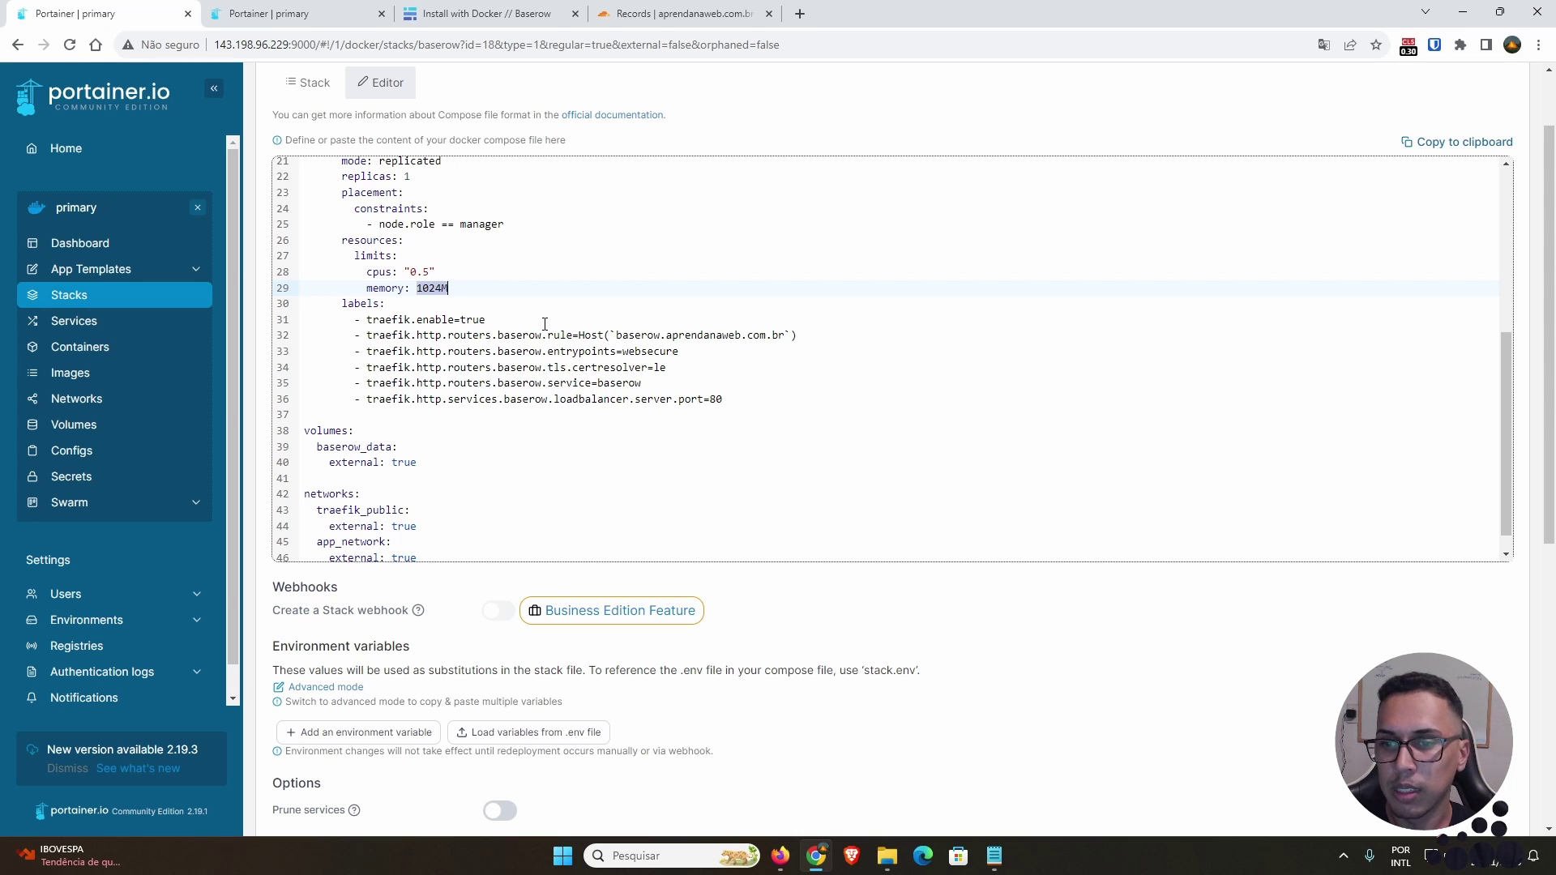
scroll(646, 487, "up", 5)
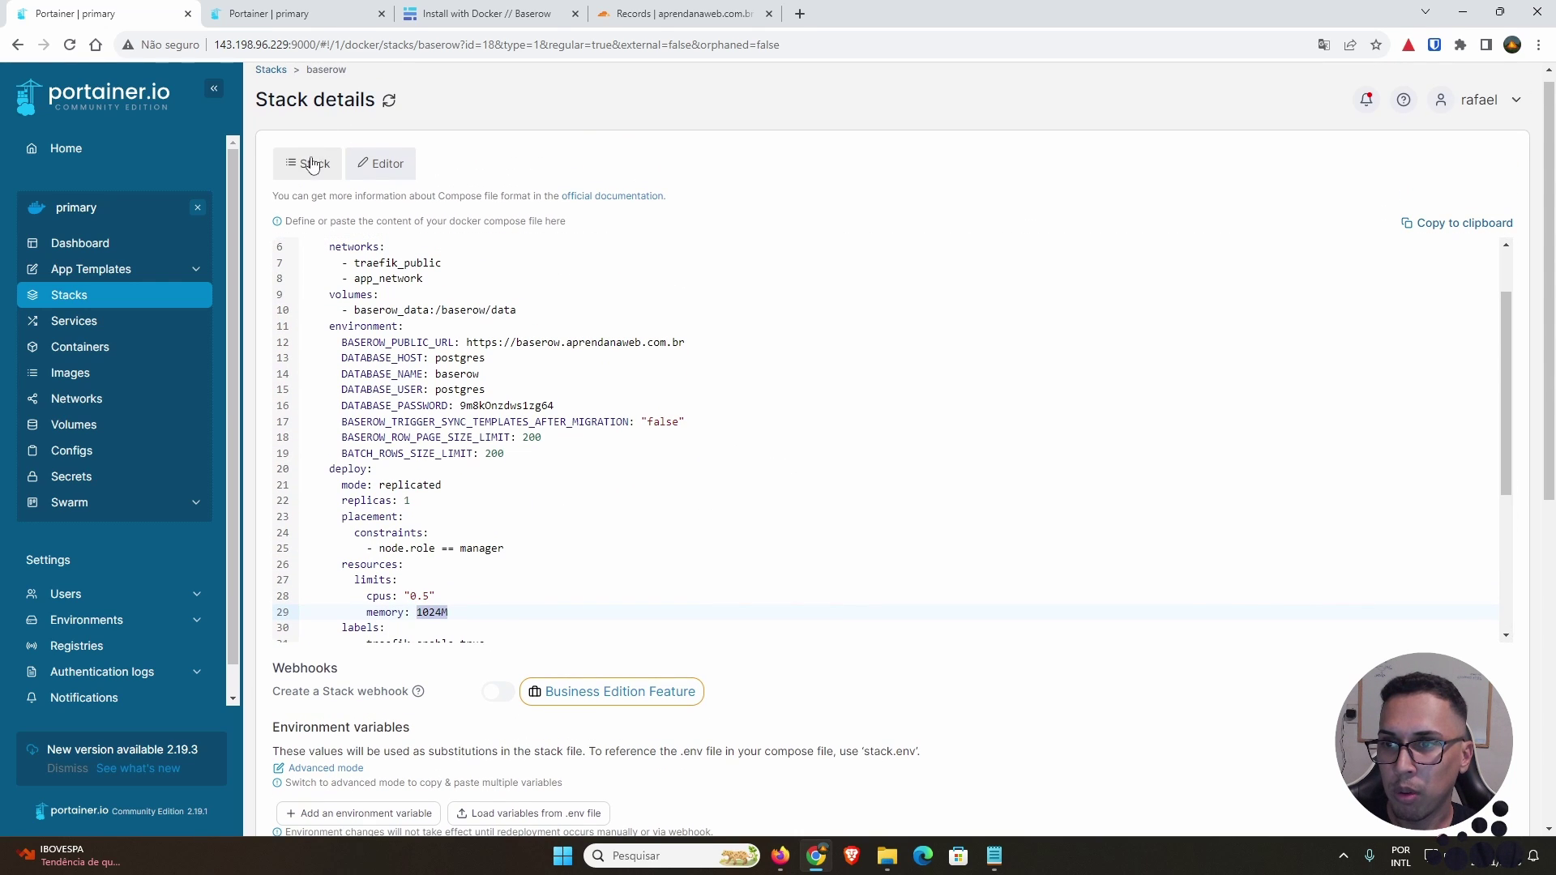
Step: Back on the stack overview, open the logs of the baserow_baserow service's task
left_click(305, 165)
scroll(556, 511, "down", 1)
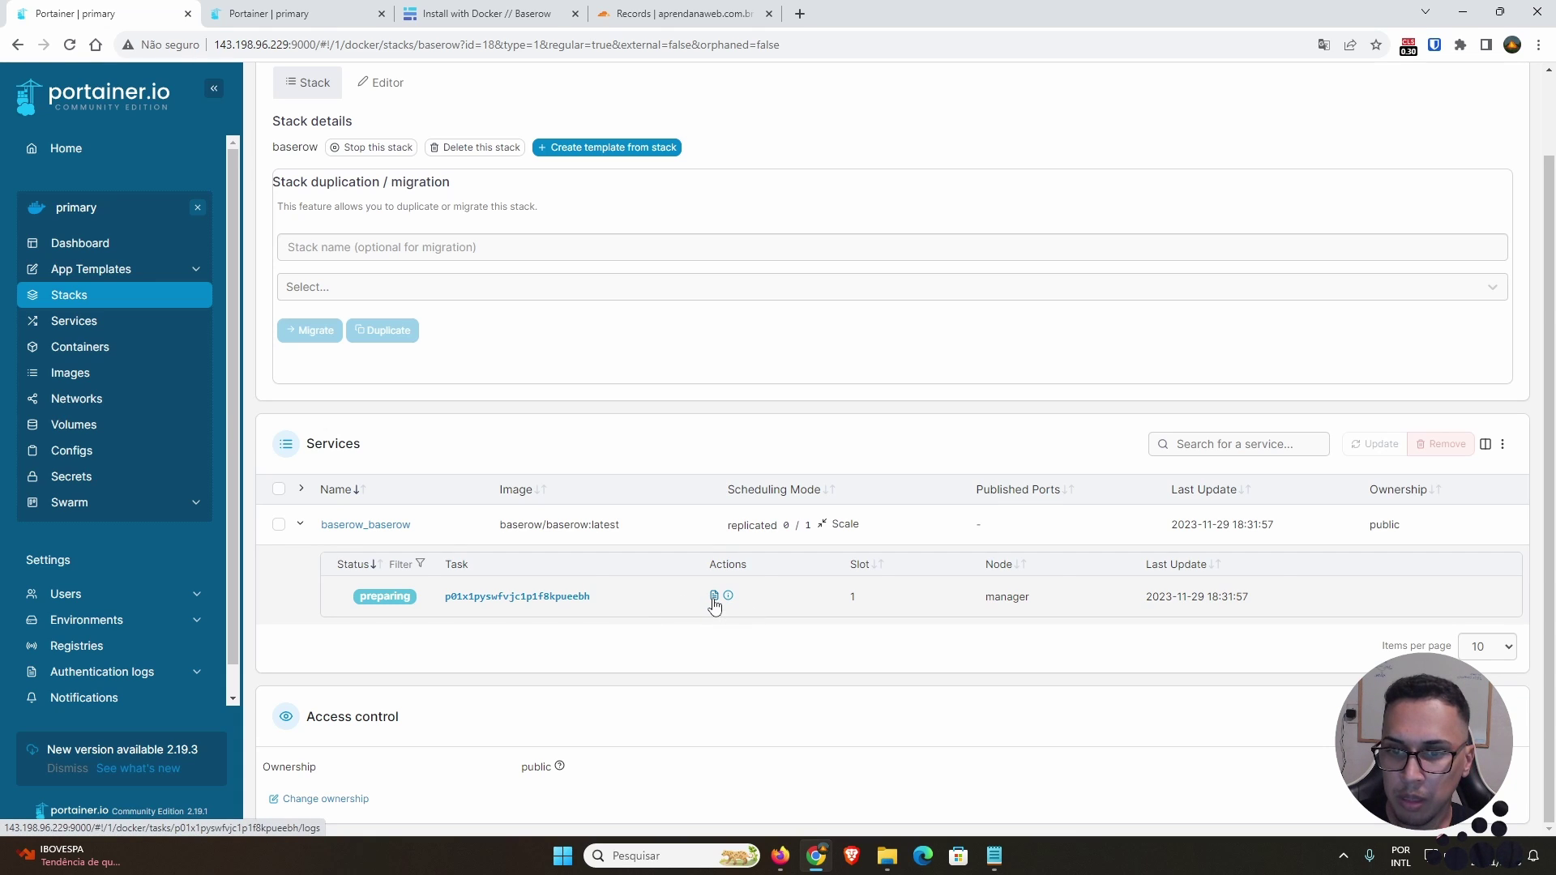
left_click(714, 603)
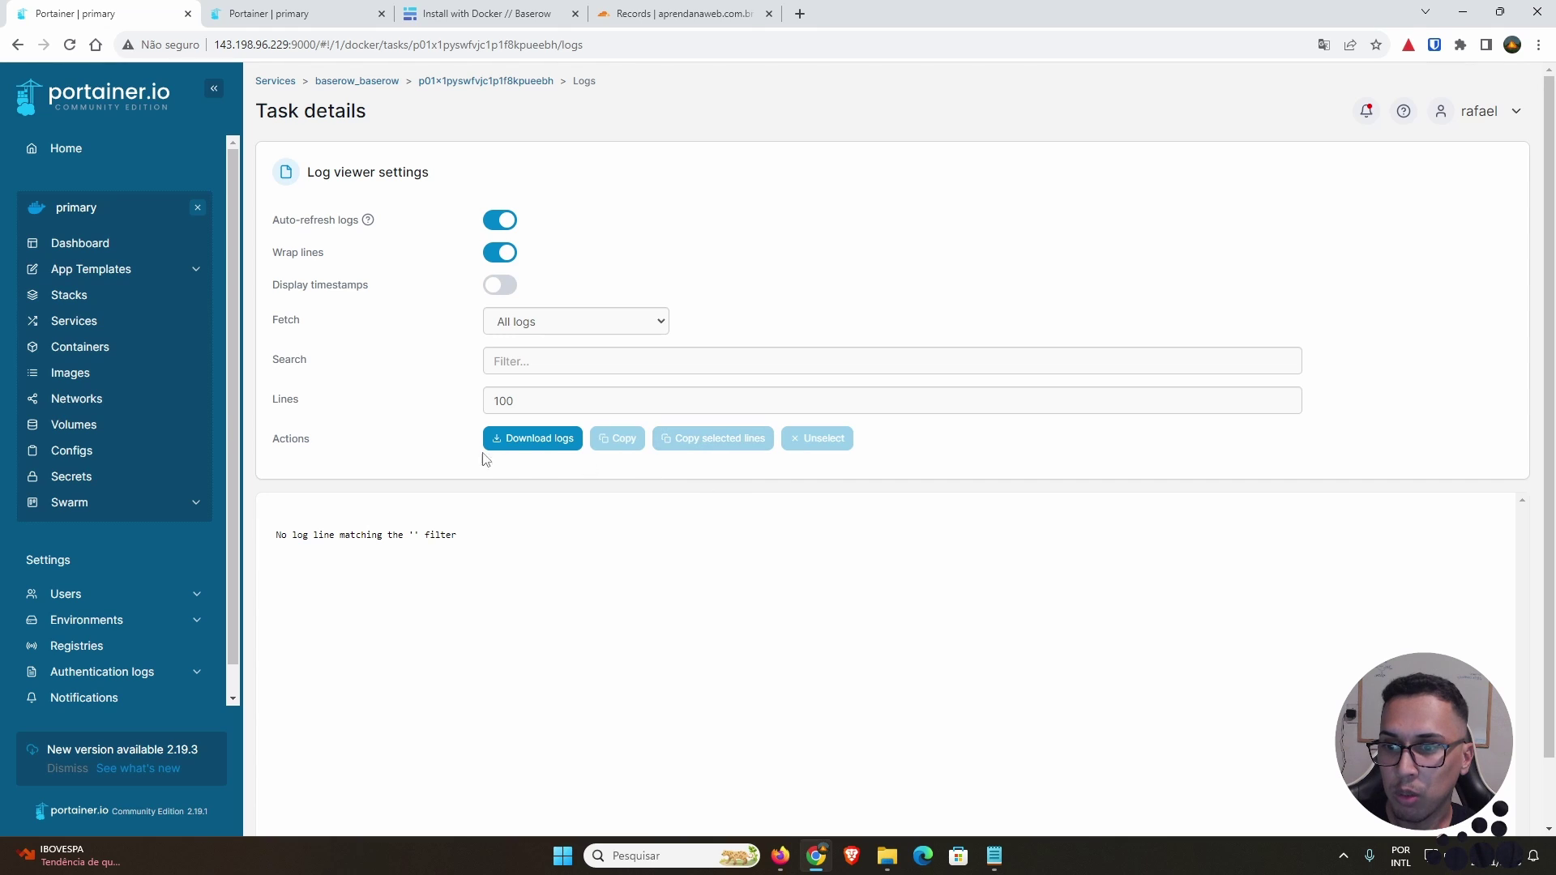
Step: Let the baserow task's startup logs load, then select the lines about waiting for Baserow
scroll(485, 460, "down", 1)
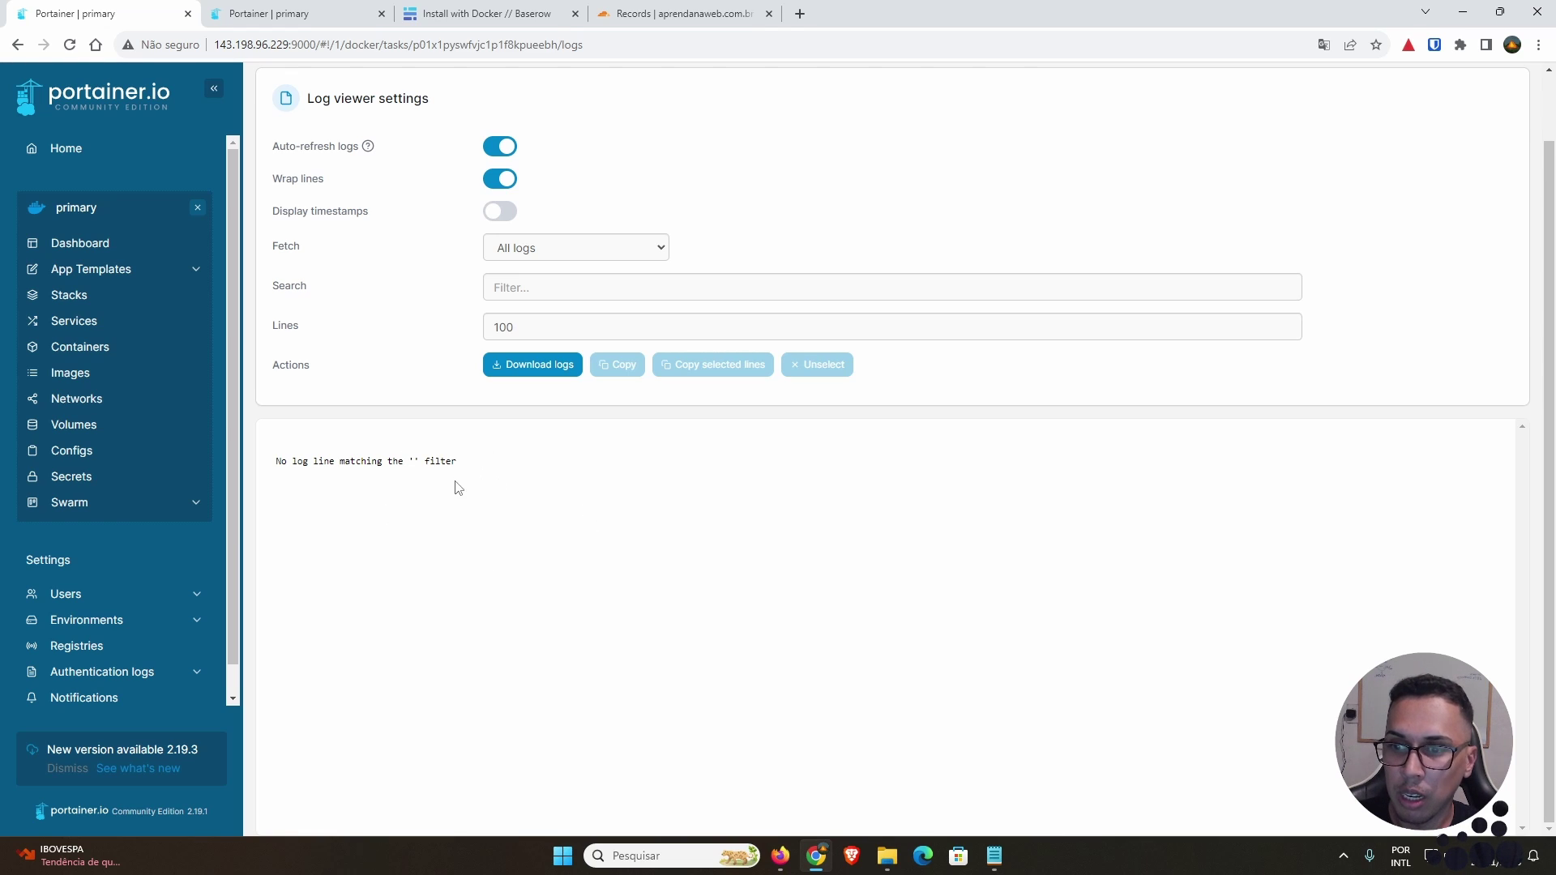
mouse_move(459, 487)
left_mouse_down()
mouse_move(497, 480)
mouse_move(314, 480)
mouse_move(441, 503)
left_mouse_up()
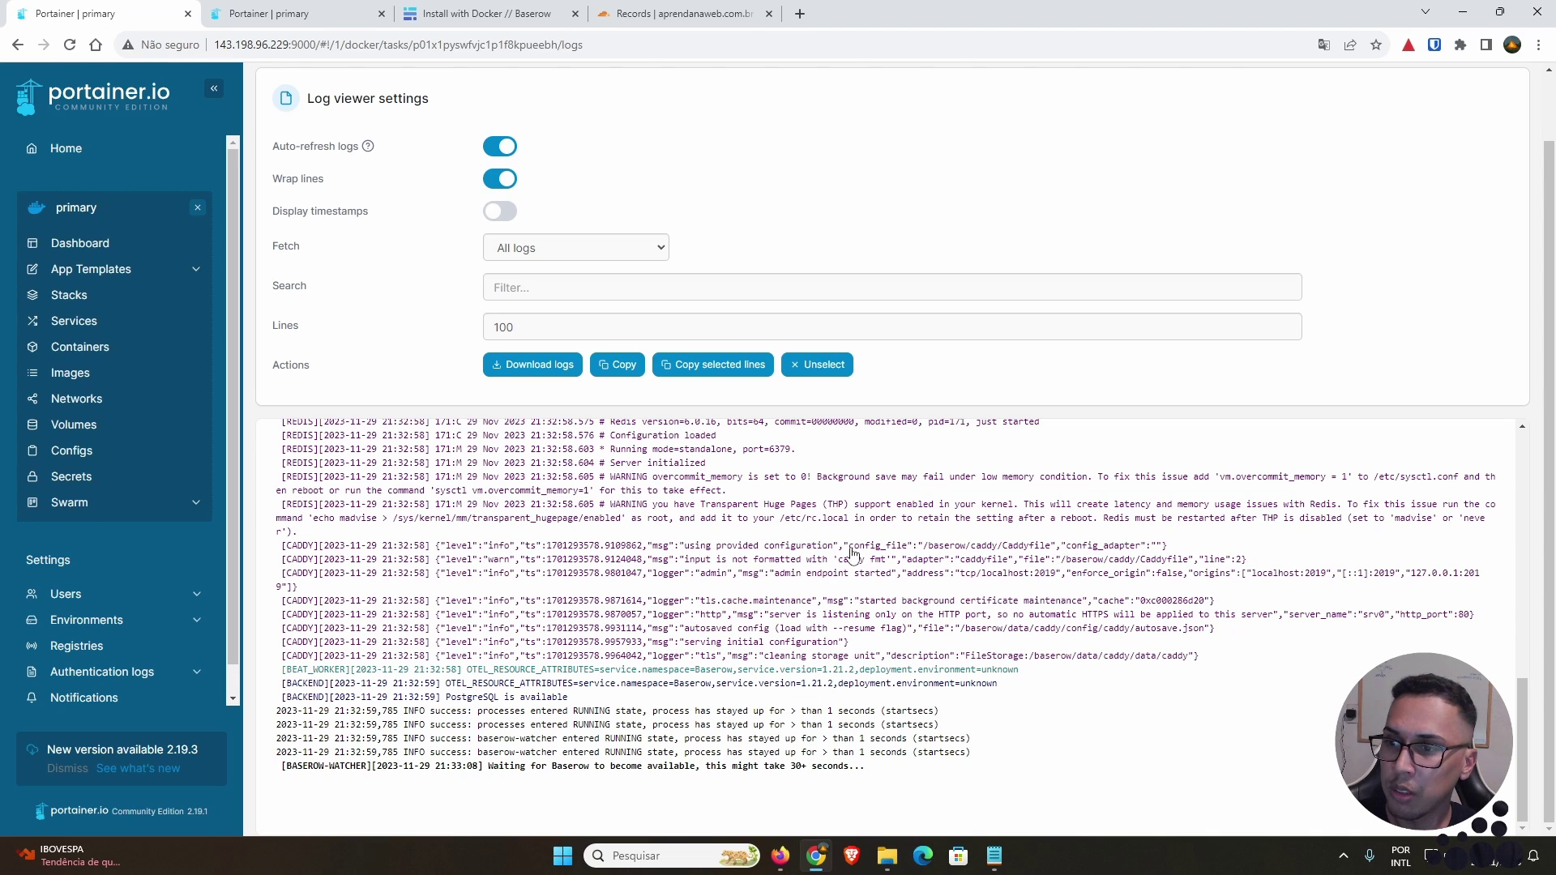
Step: Inspect the baserow_data volume's details and its mount point /var/lib/docker/volumes/baserow_data/_data
left_click(91, 428)
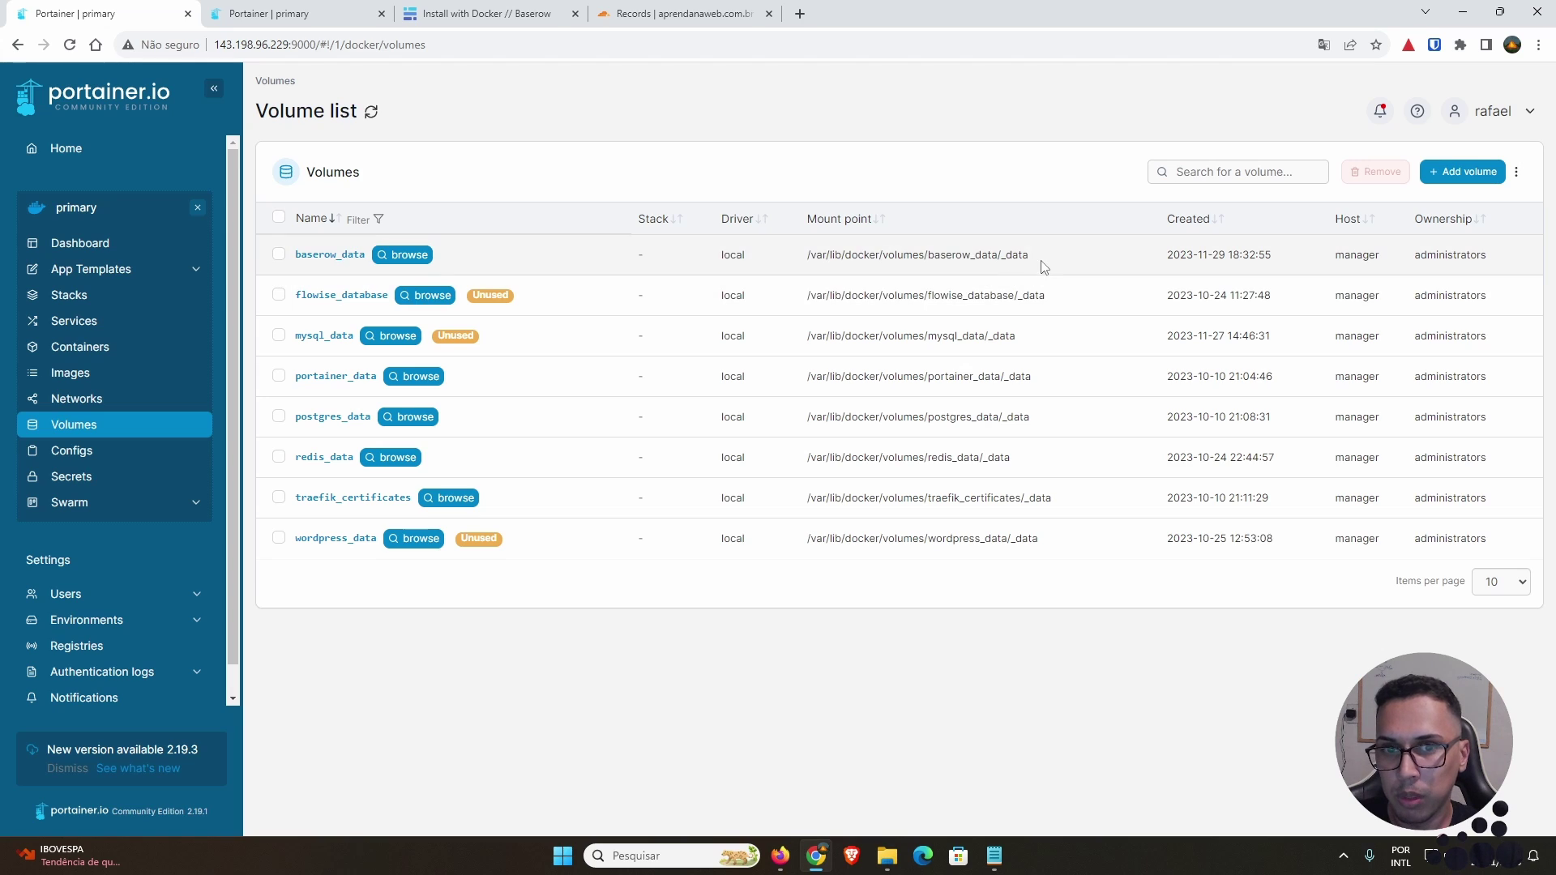
left_click_drag(1042, 261, 809, 268)
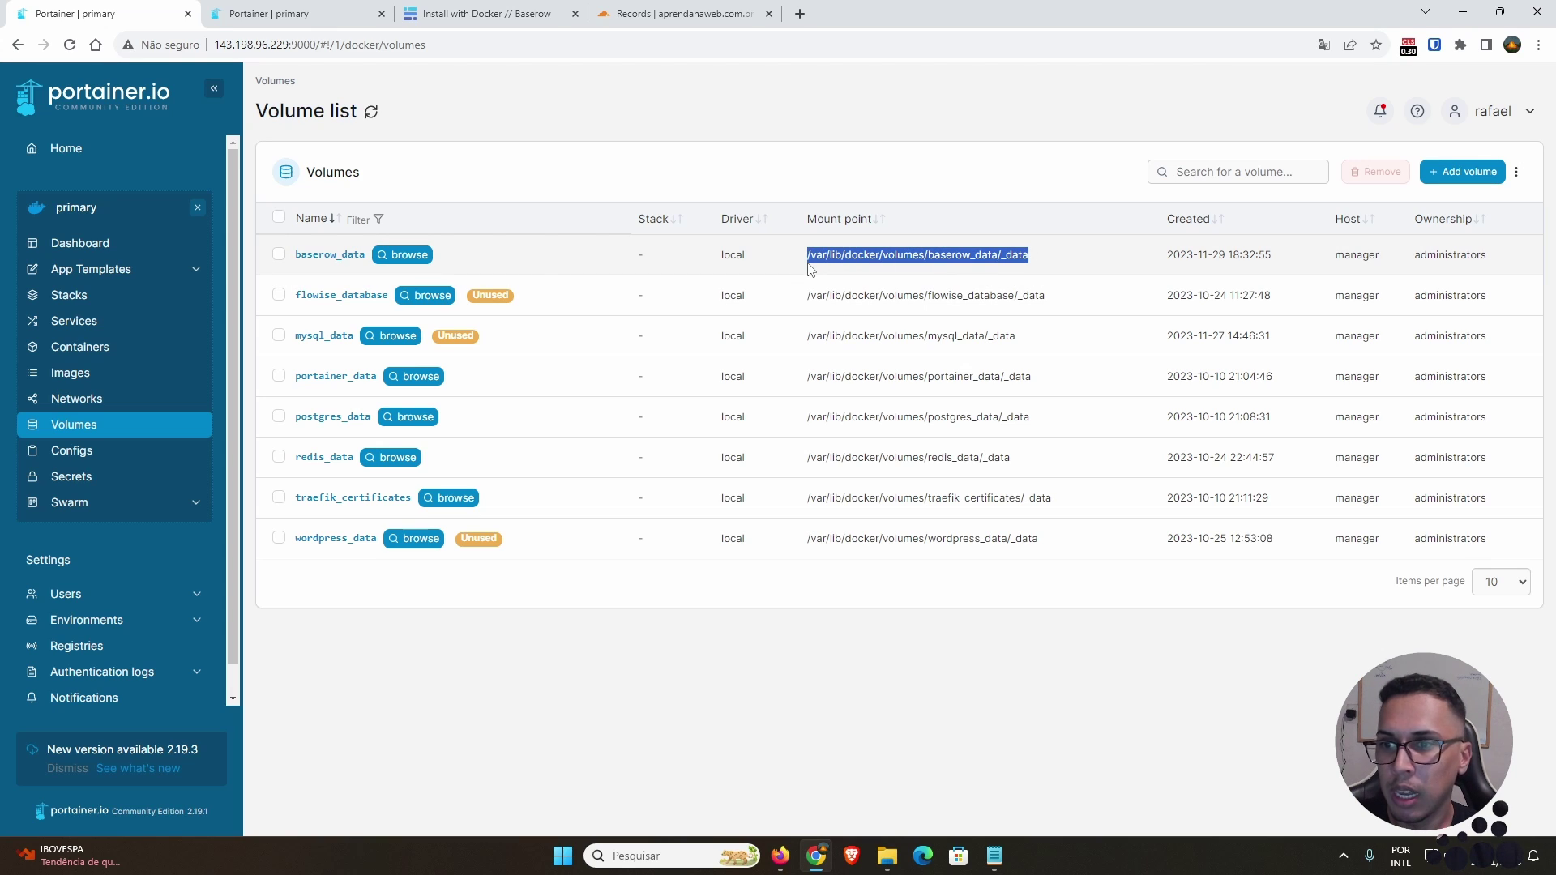
left_click(344, 258)
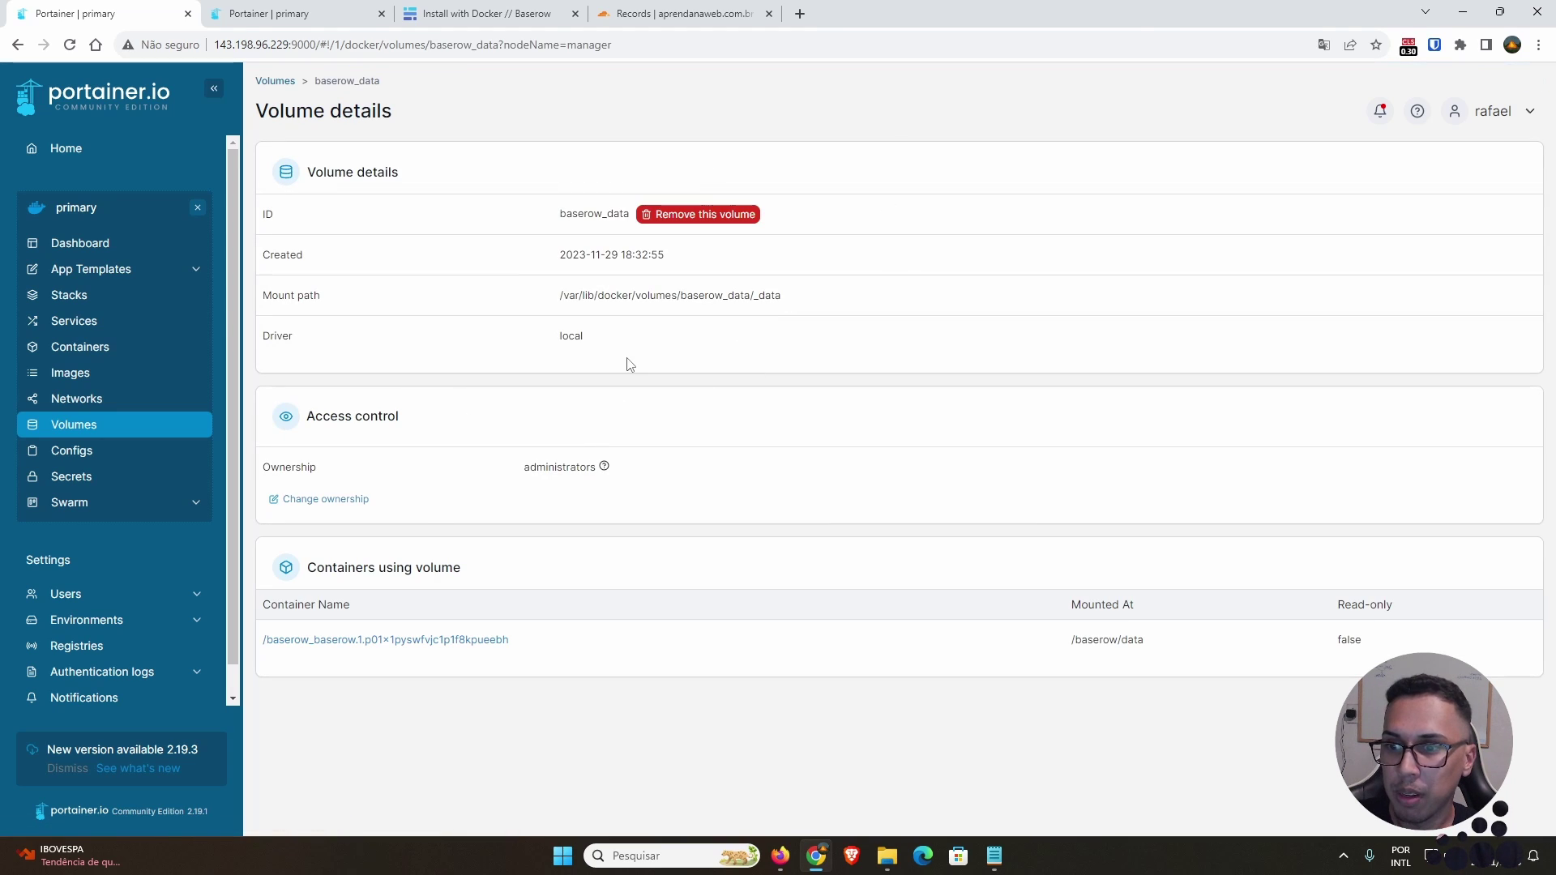
left_click(17, 45)
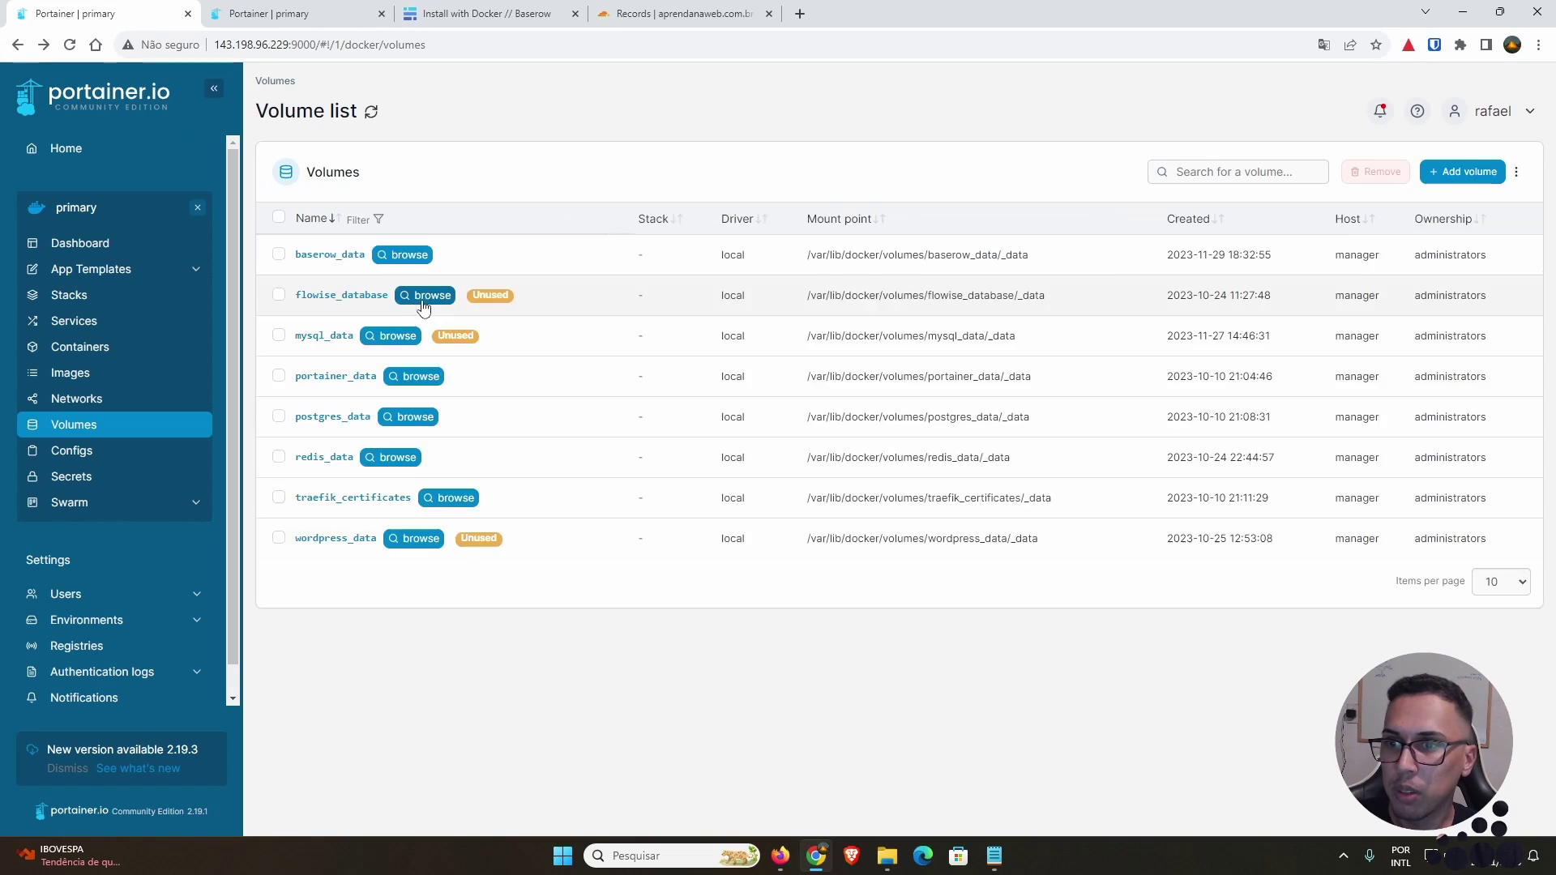
Step: Browse baserow_data's files into the caddy folder, then return to the volume list and select it
left_click(409, 254)
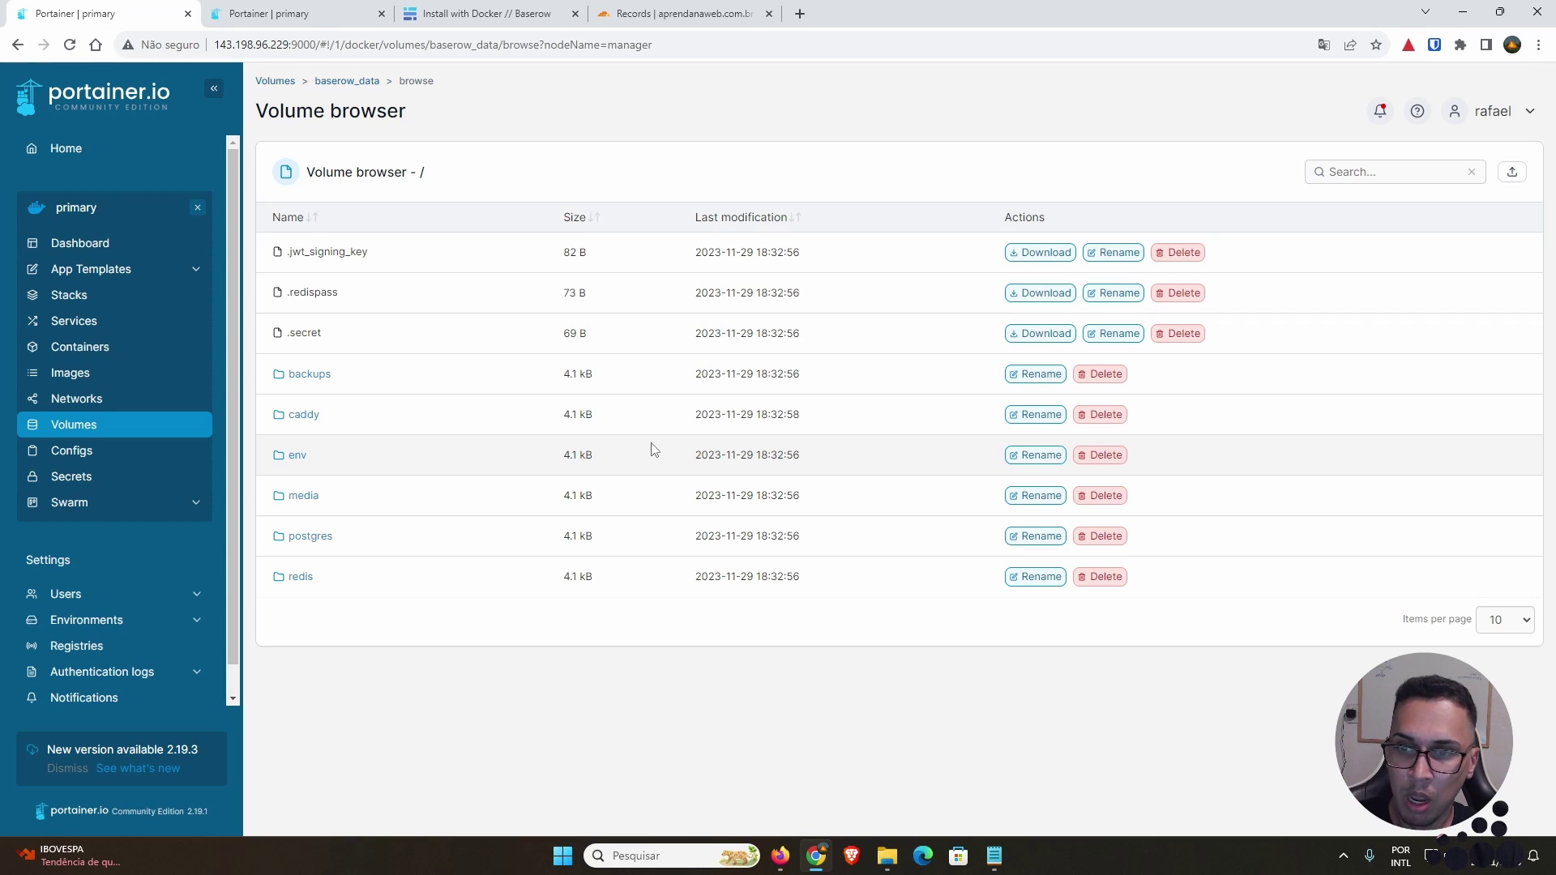
left_click(305, 416)
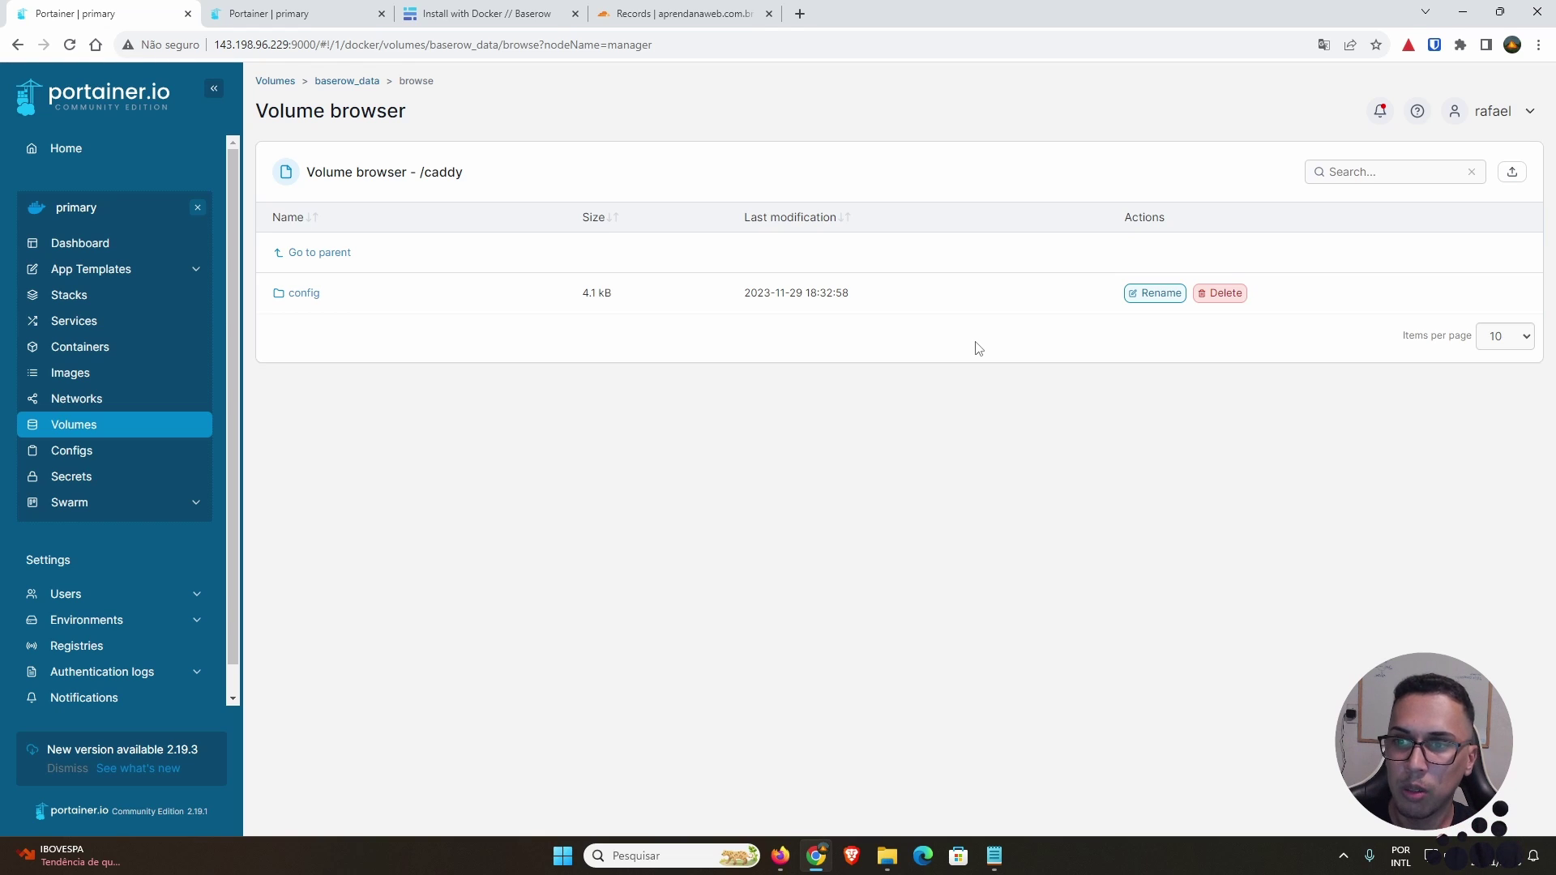
left_click(199, 426)
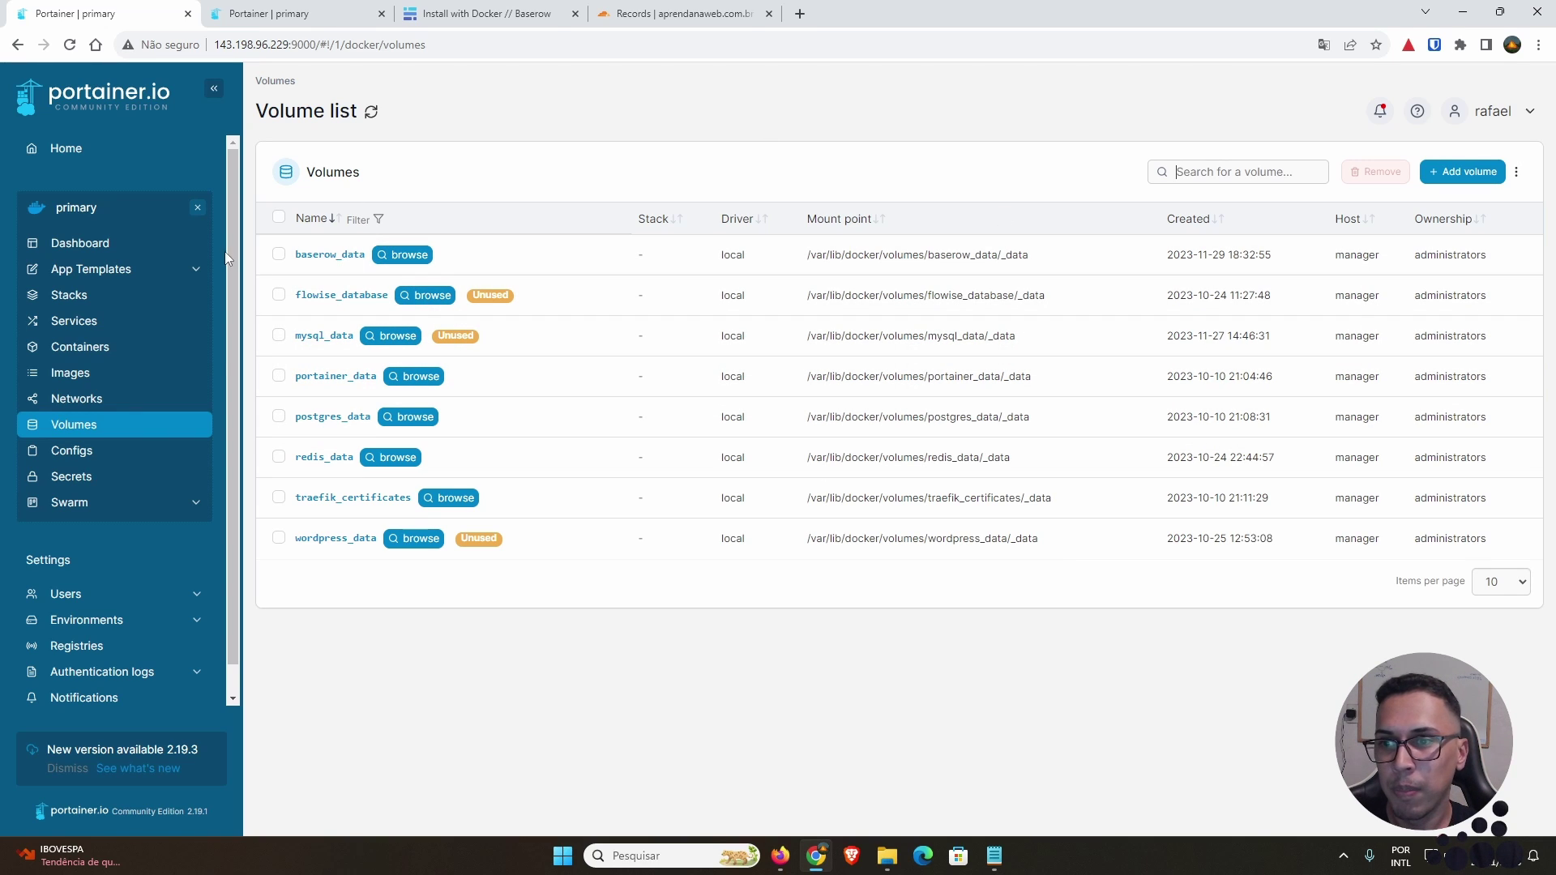
left_click(279, 254)
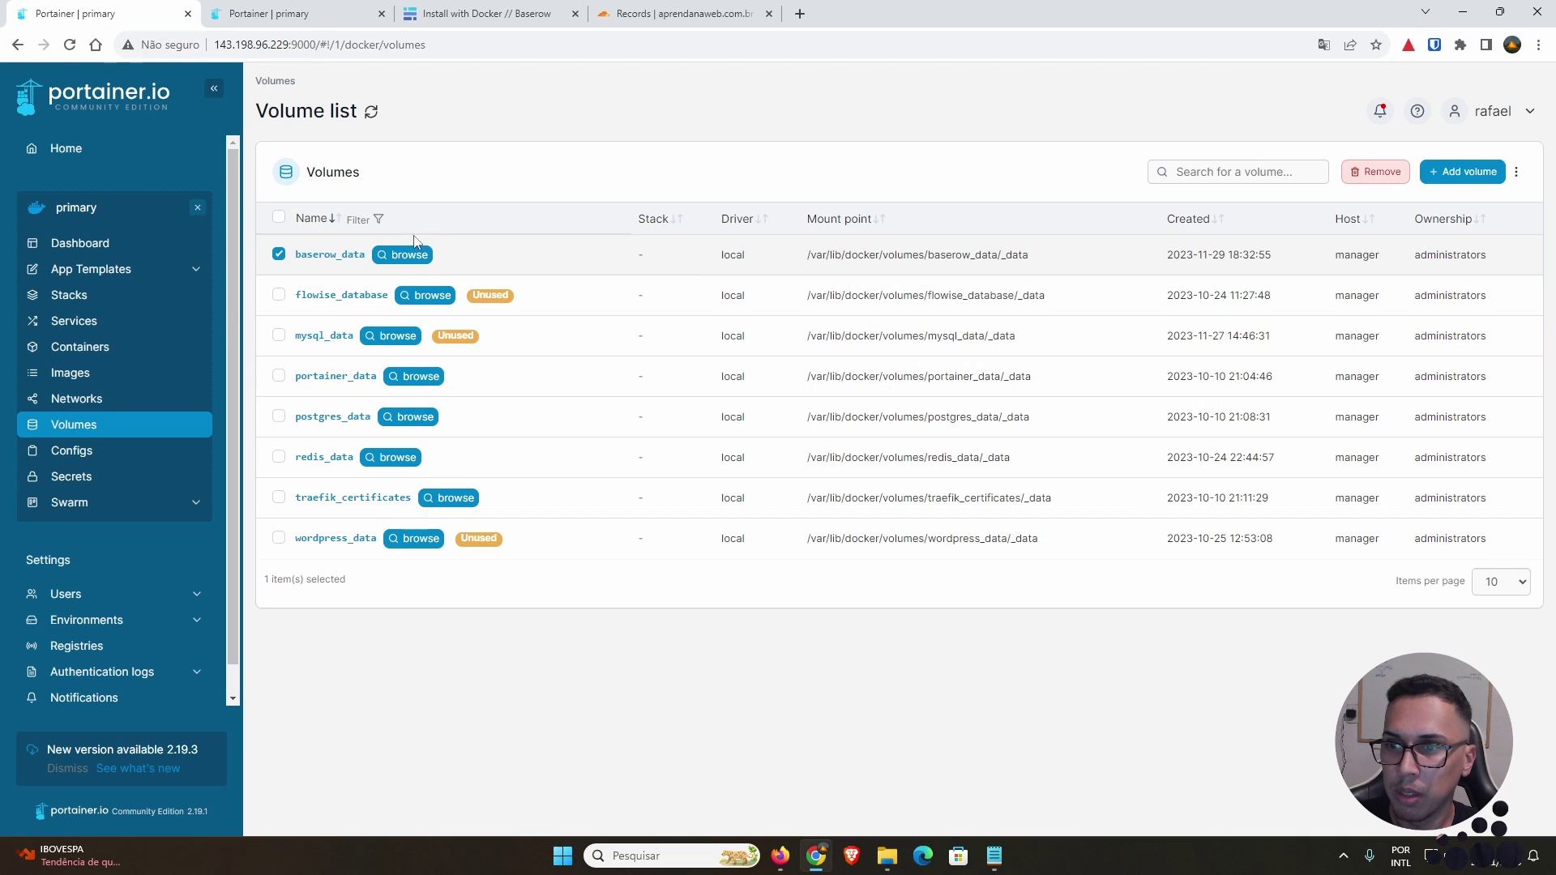
Step: Open the baserow stack's container logs showing migrations complete and gunicorn listening on 127.0.0.1:8000
left_click(279, 255)
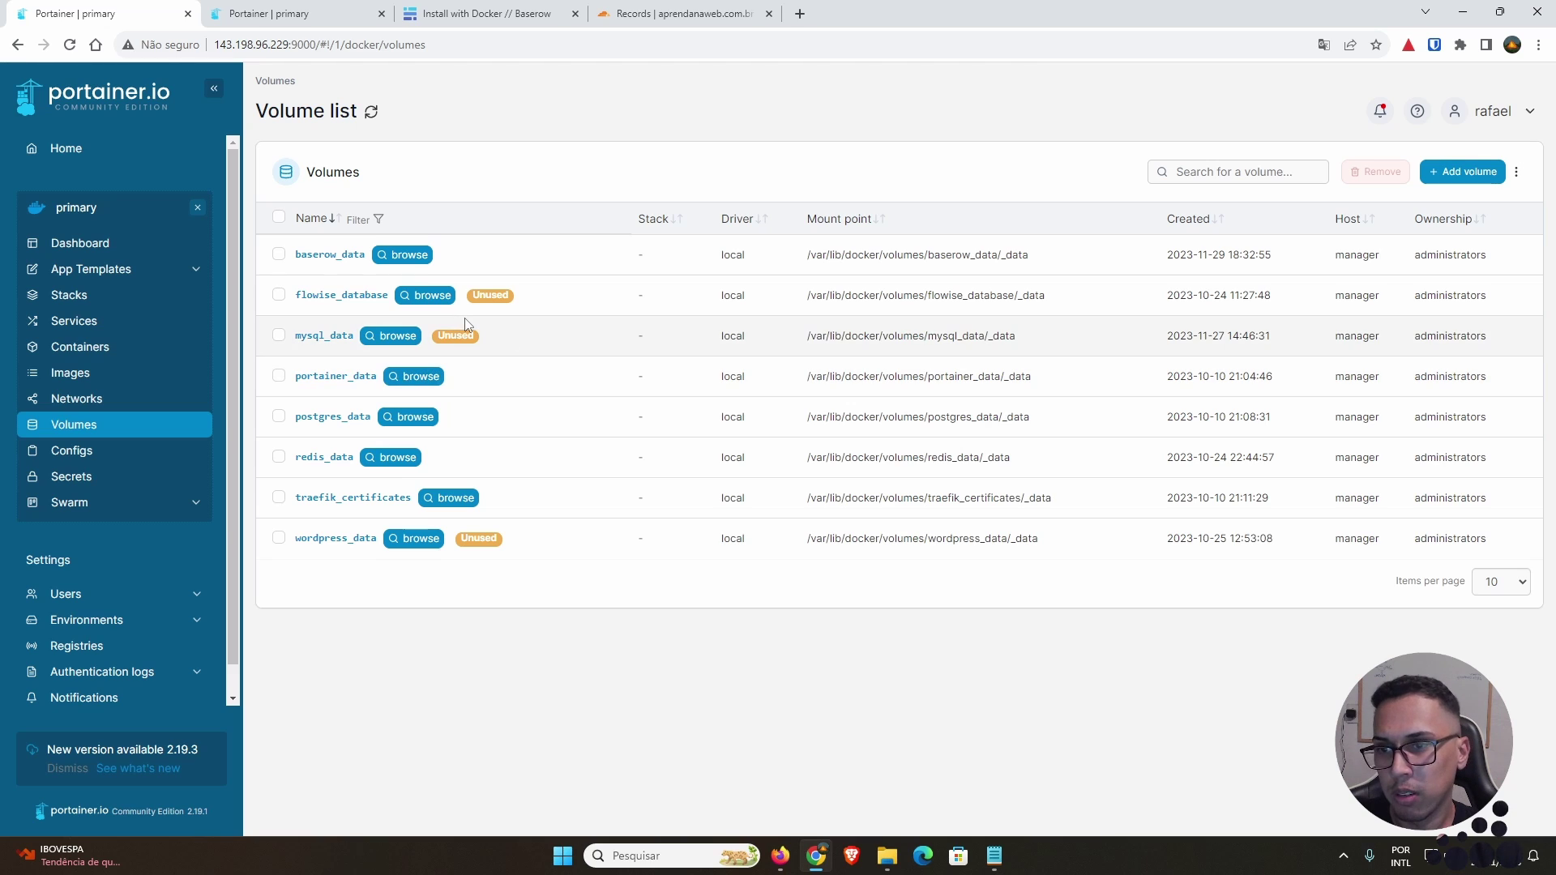
left_click(105, 296)
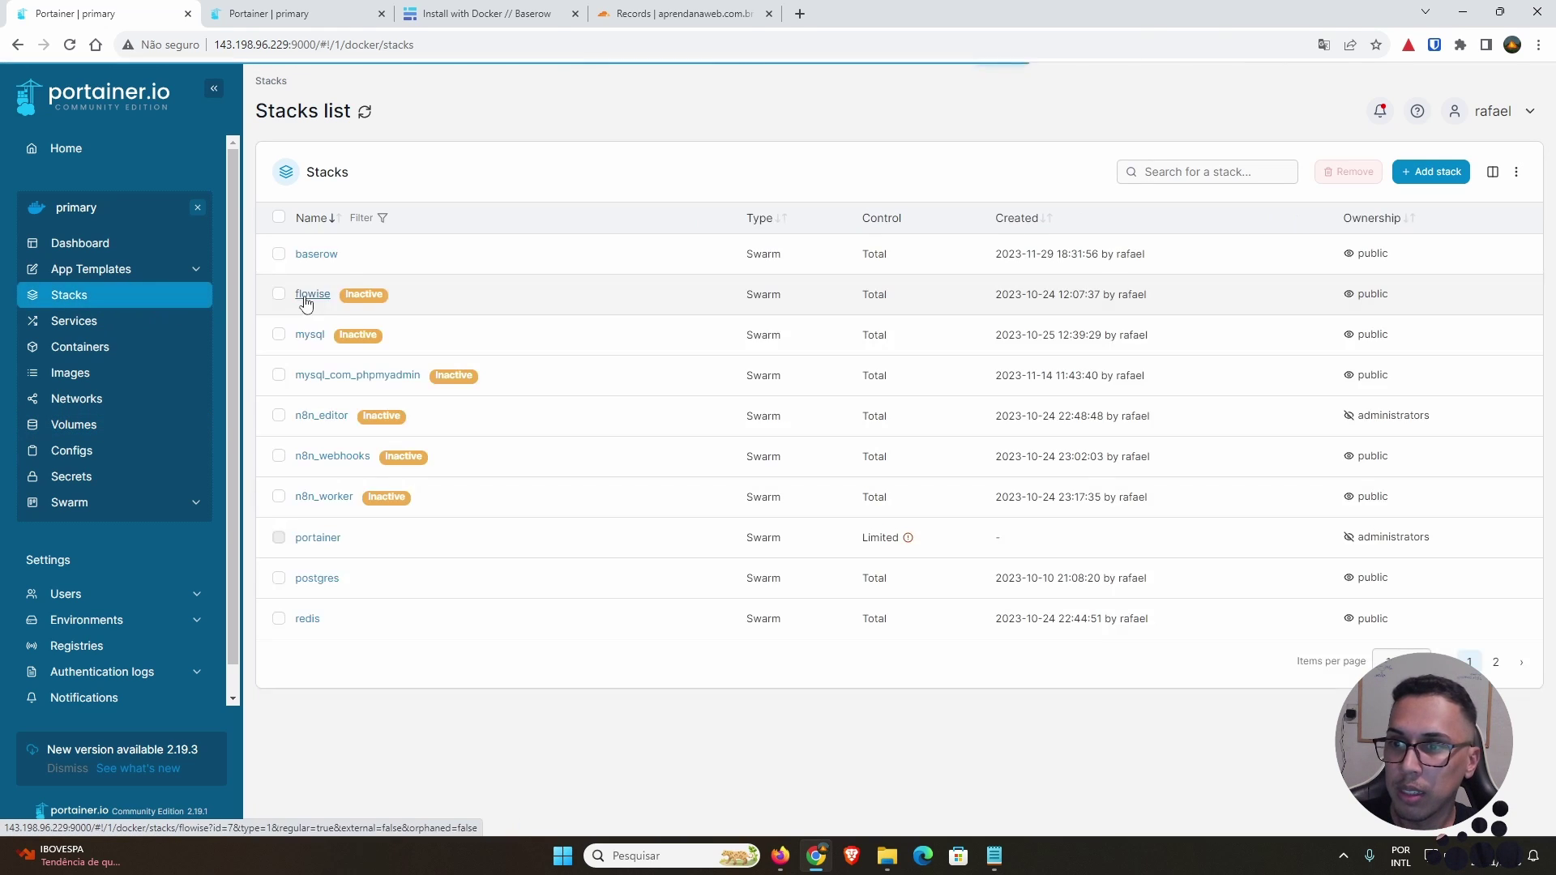
left_click(329, 255)
scroll(649, 319, "down", 1)
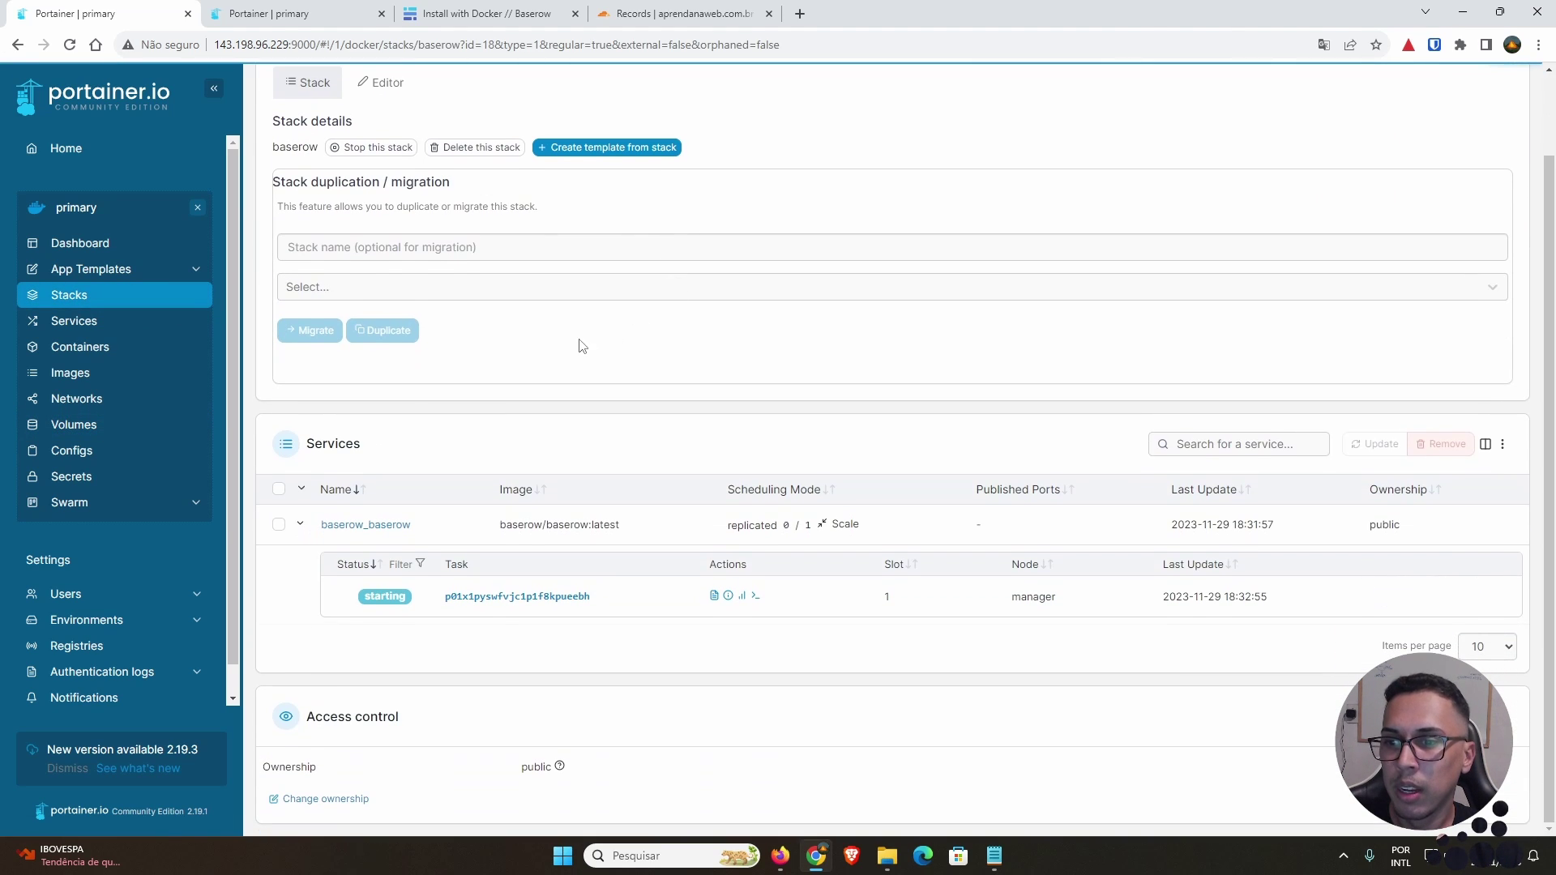
left_click(714, 596)
scroll(932, 468, "down", 1)
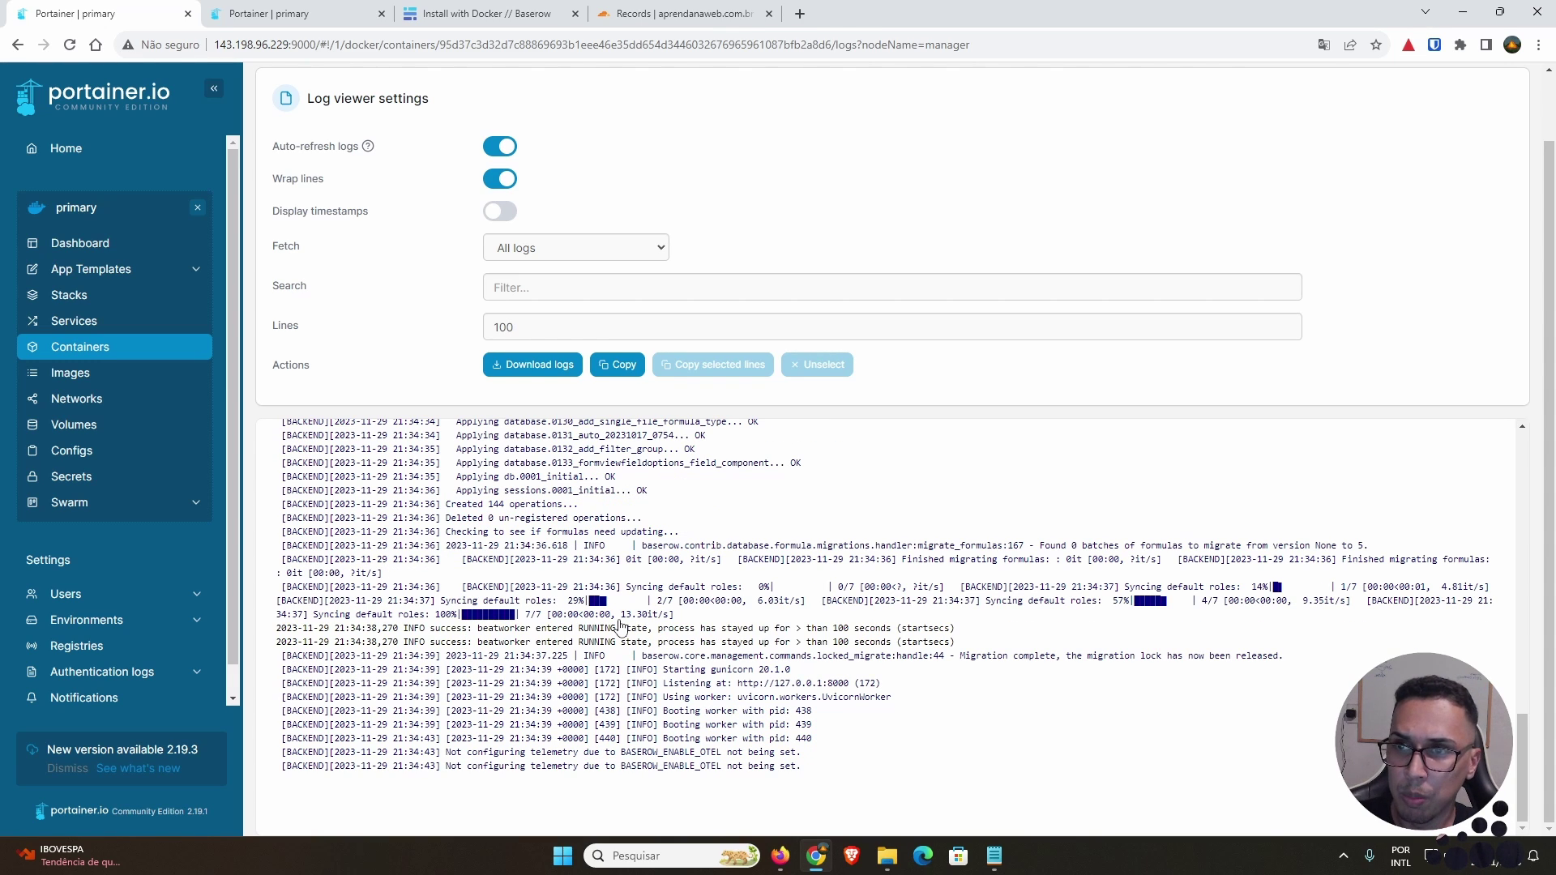
left_click(381, 13)
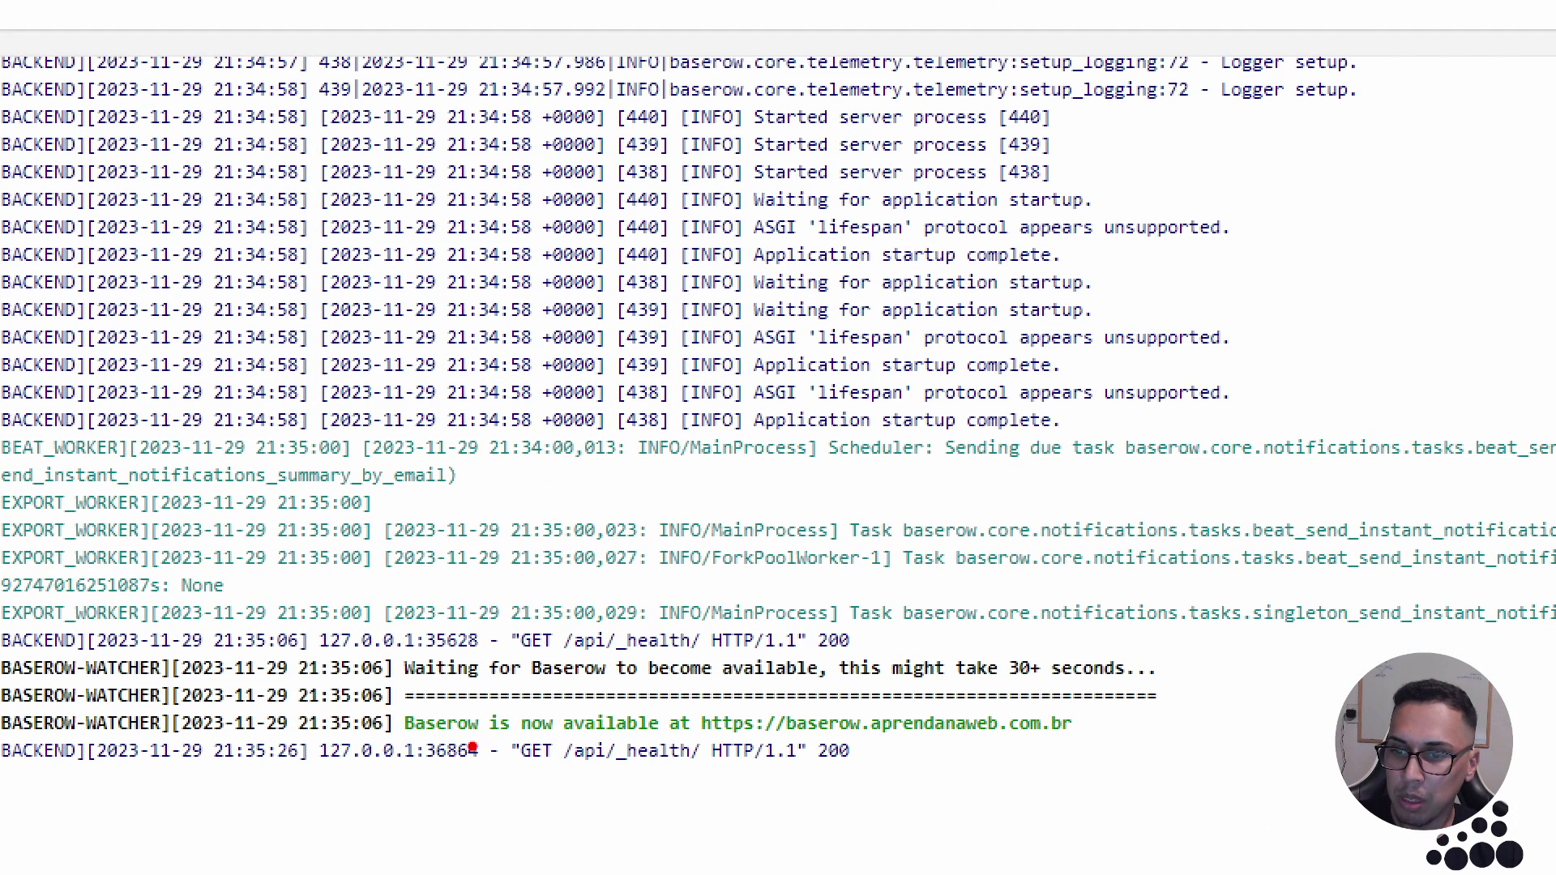
mouse_move(702, 704)
left_mouse_down()
mouse_move(687, 730)
mouse_move(1121, 749)
mouse_move(676, 699)
left_mouse_up()
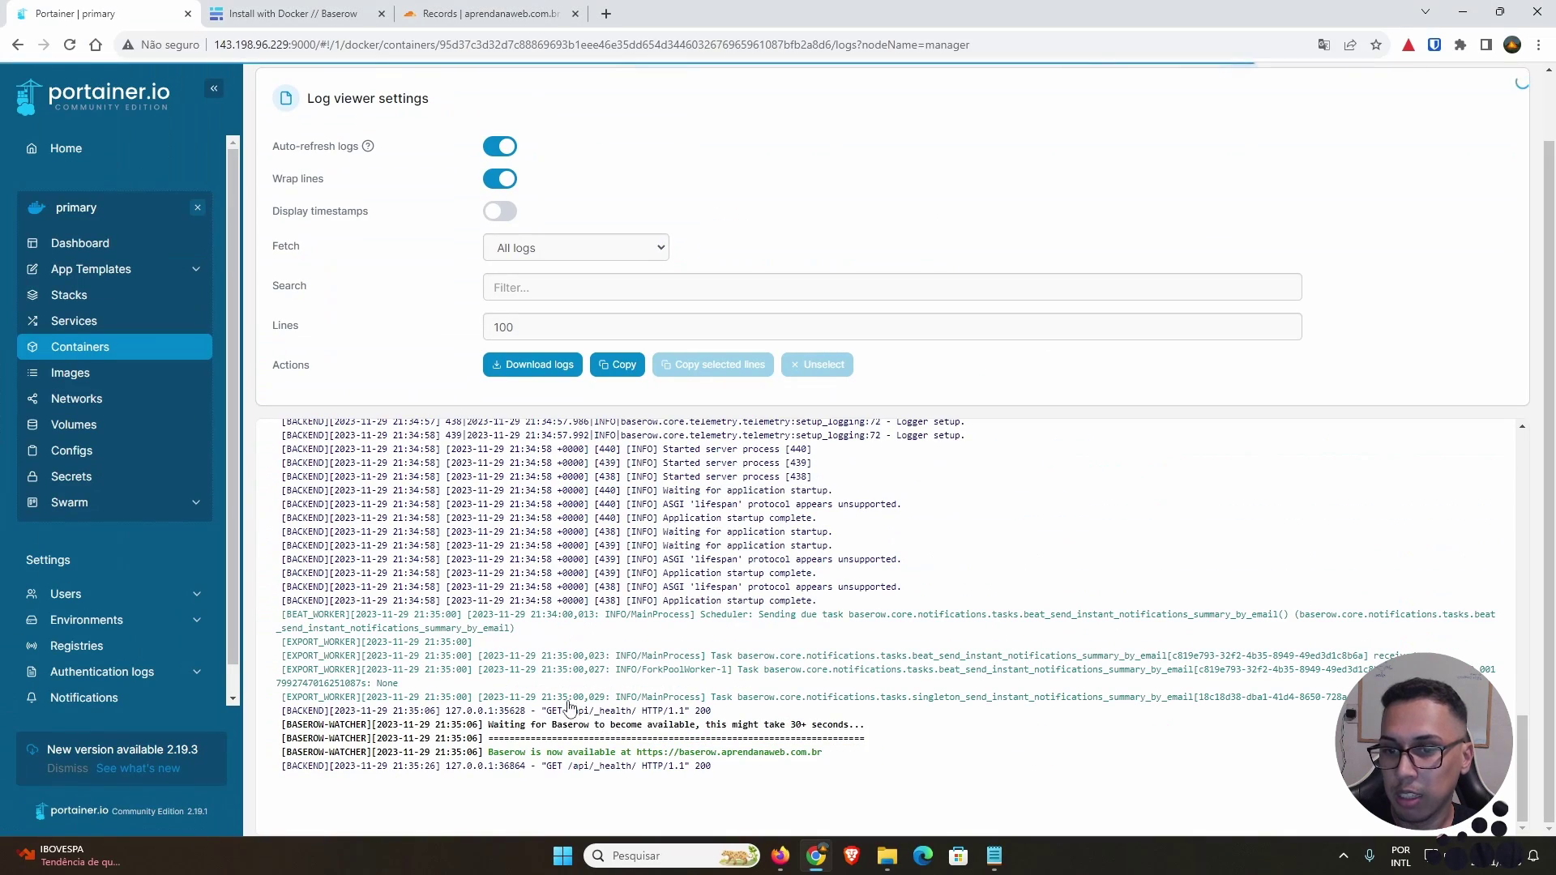
left_click_drag(637, 752, 826, 755)
right_click(825, 753)
left_click(855, 594)
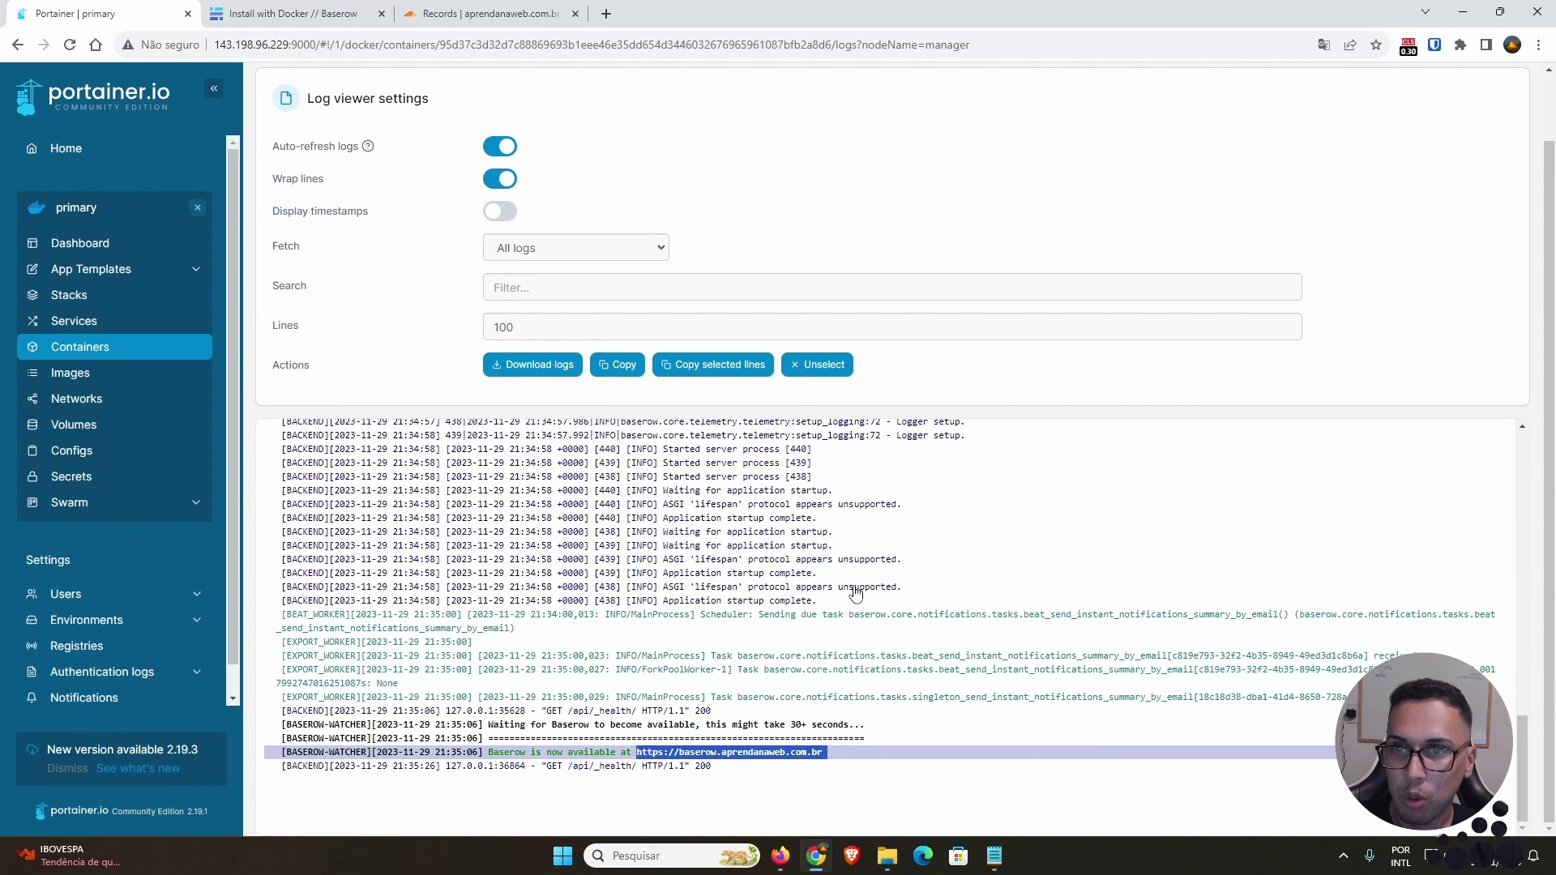
Step: Load the copied Baserow address in a new browser tab
left_click(608, 17)
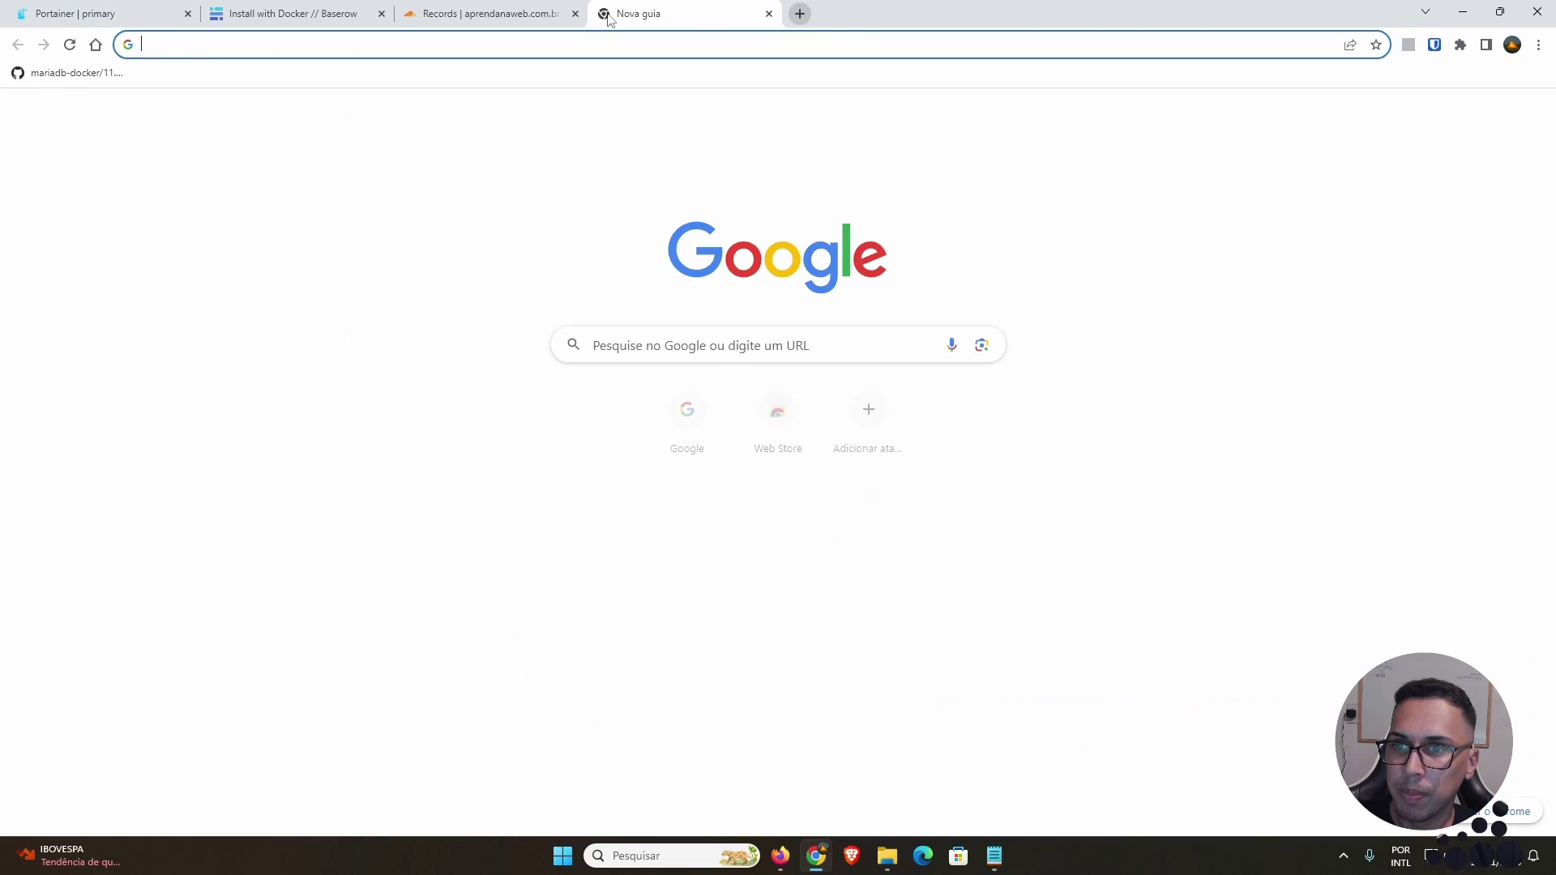
key("ctrl+v")
key("Return")
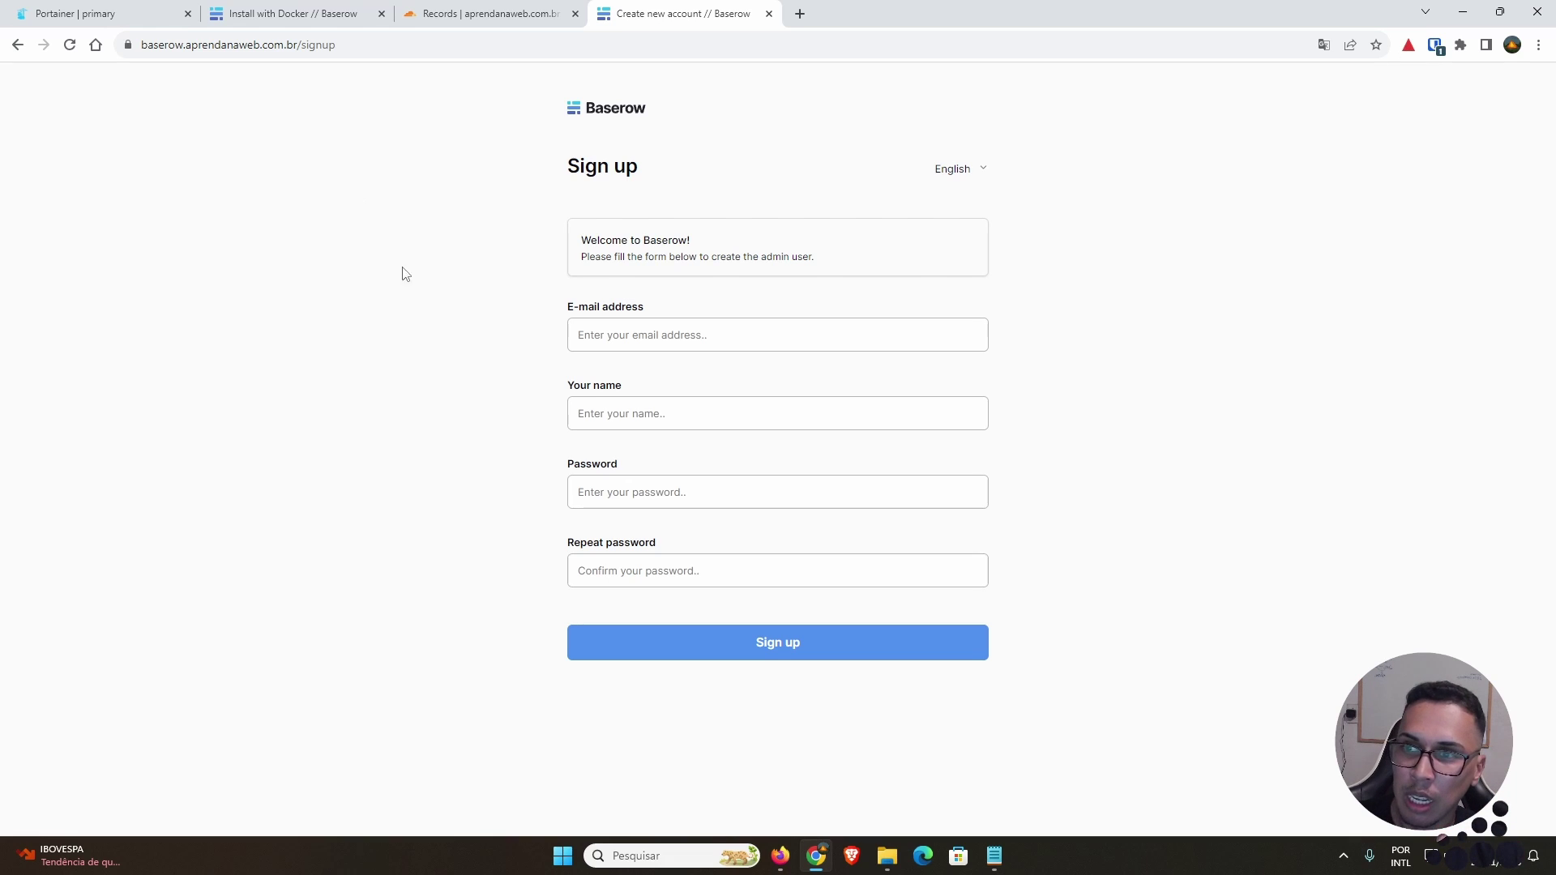
Step: Switch the address to plain http and confirm the site returns 404
left_click(171, 46)
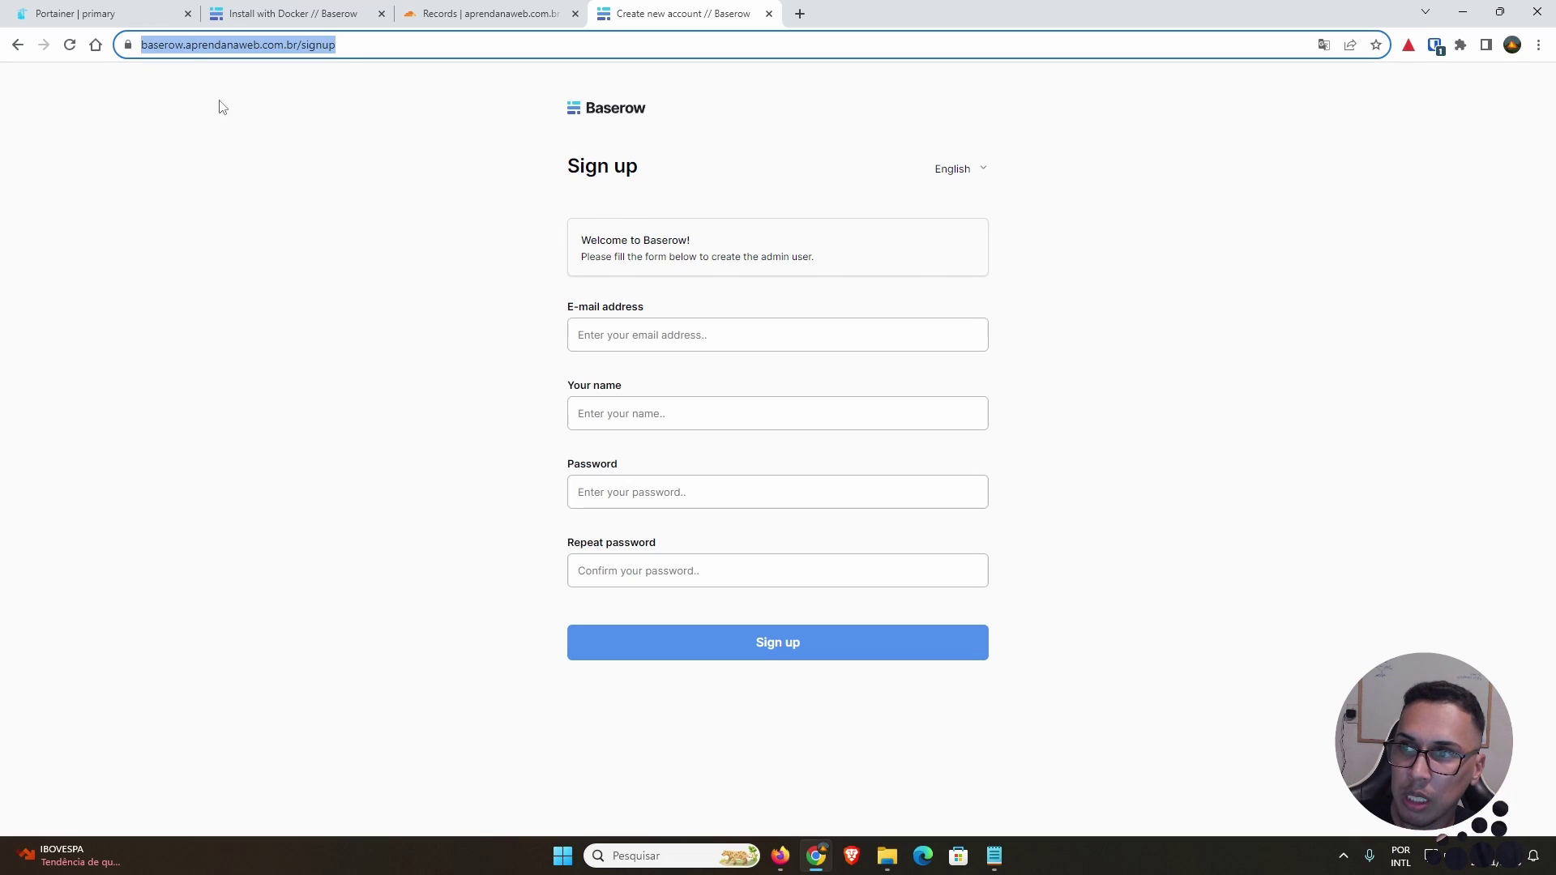
left_click(170, 51)
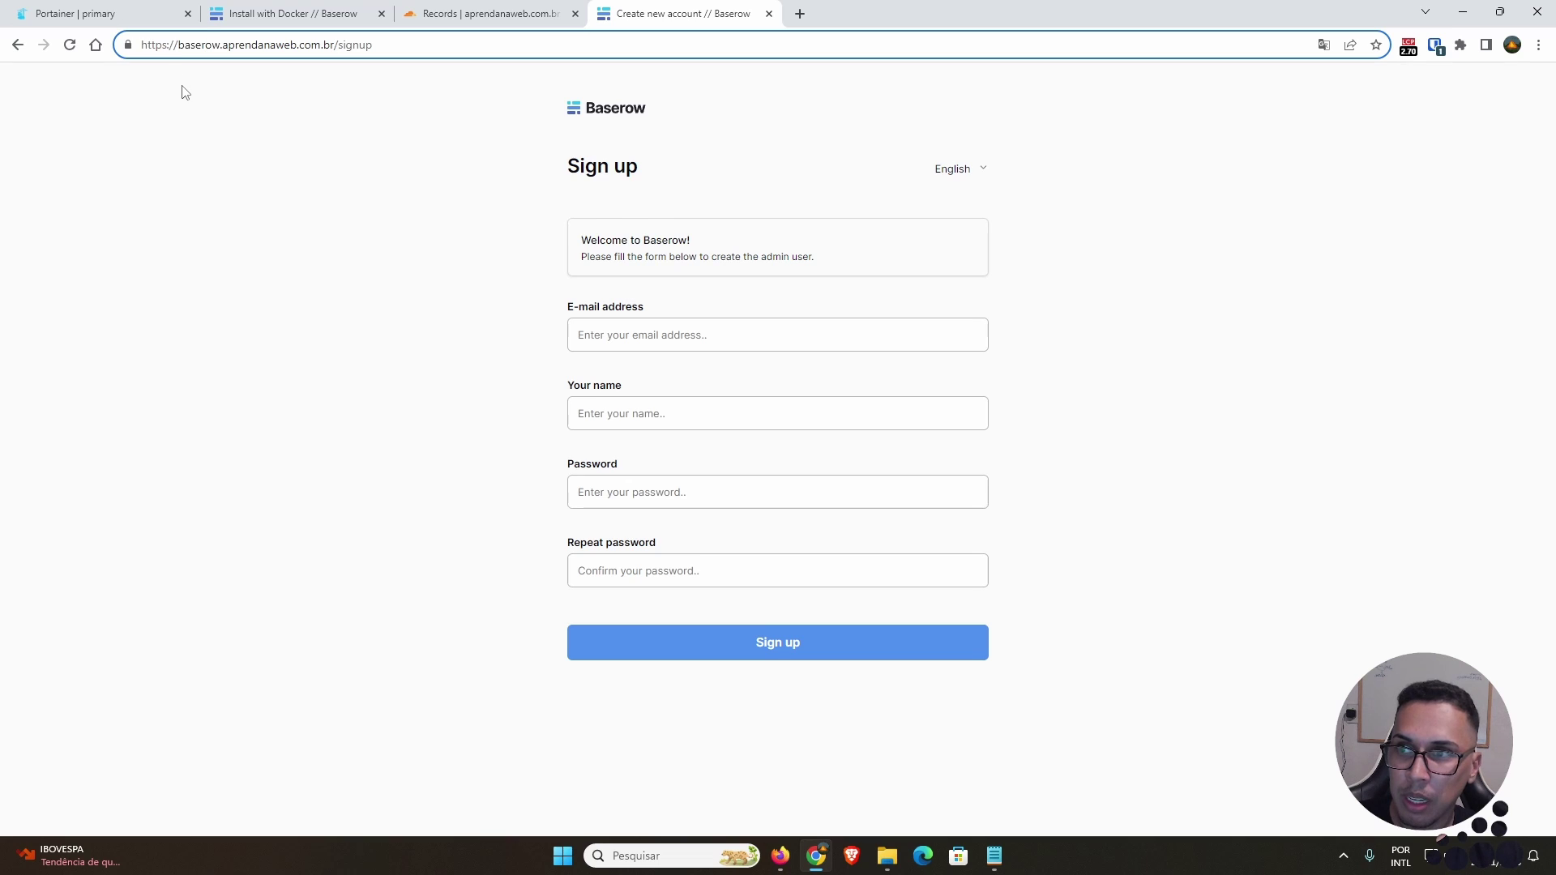
double_click(160, 47)
left_click(165, 46)
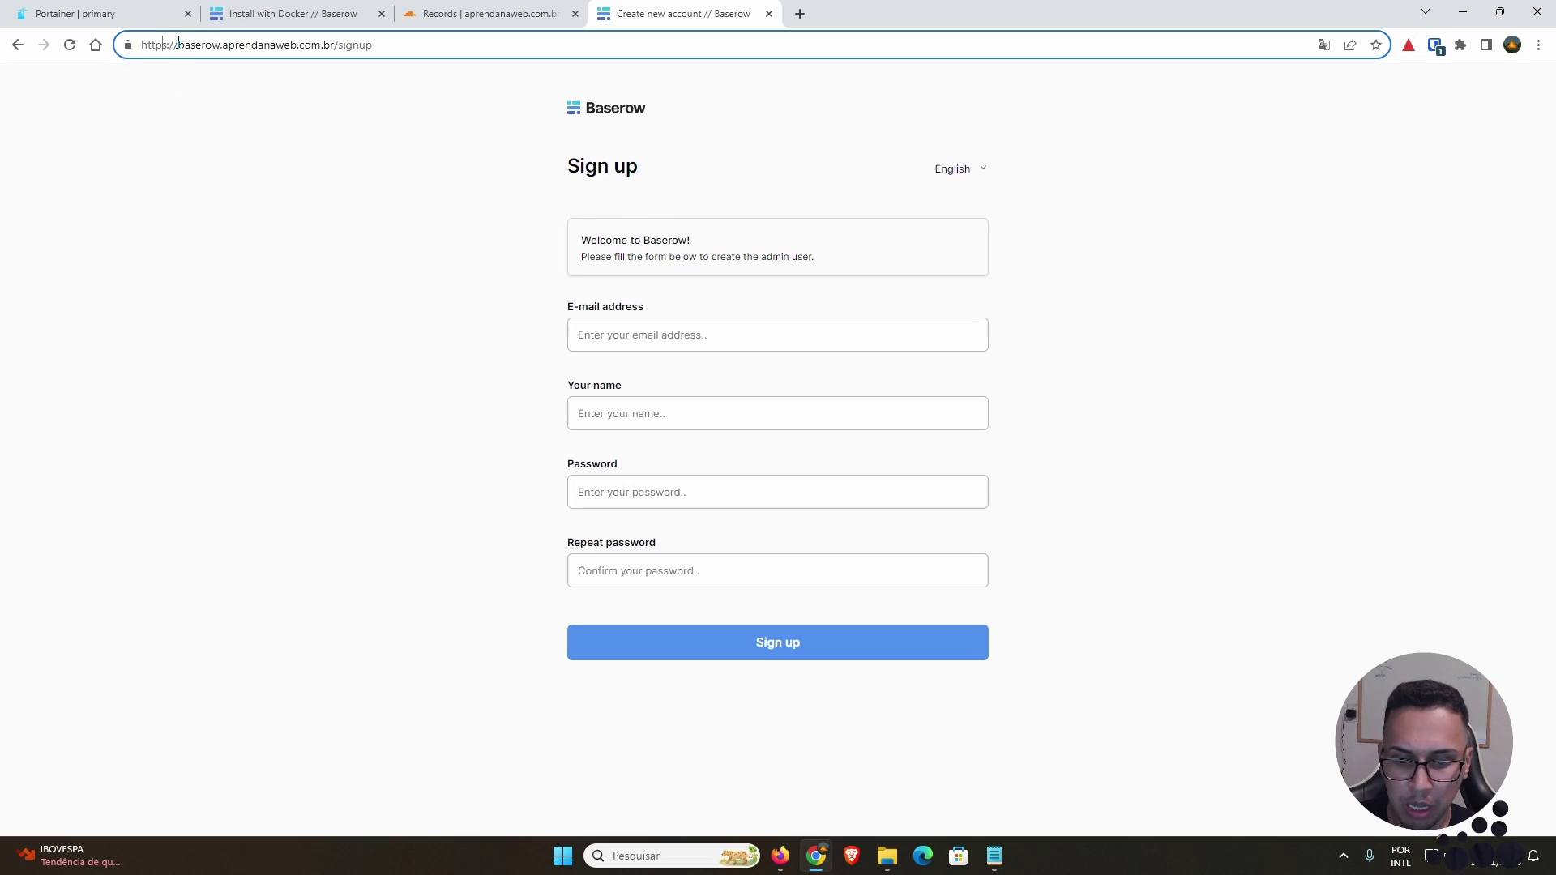
key("BackSpace")
key("Return")
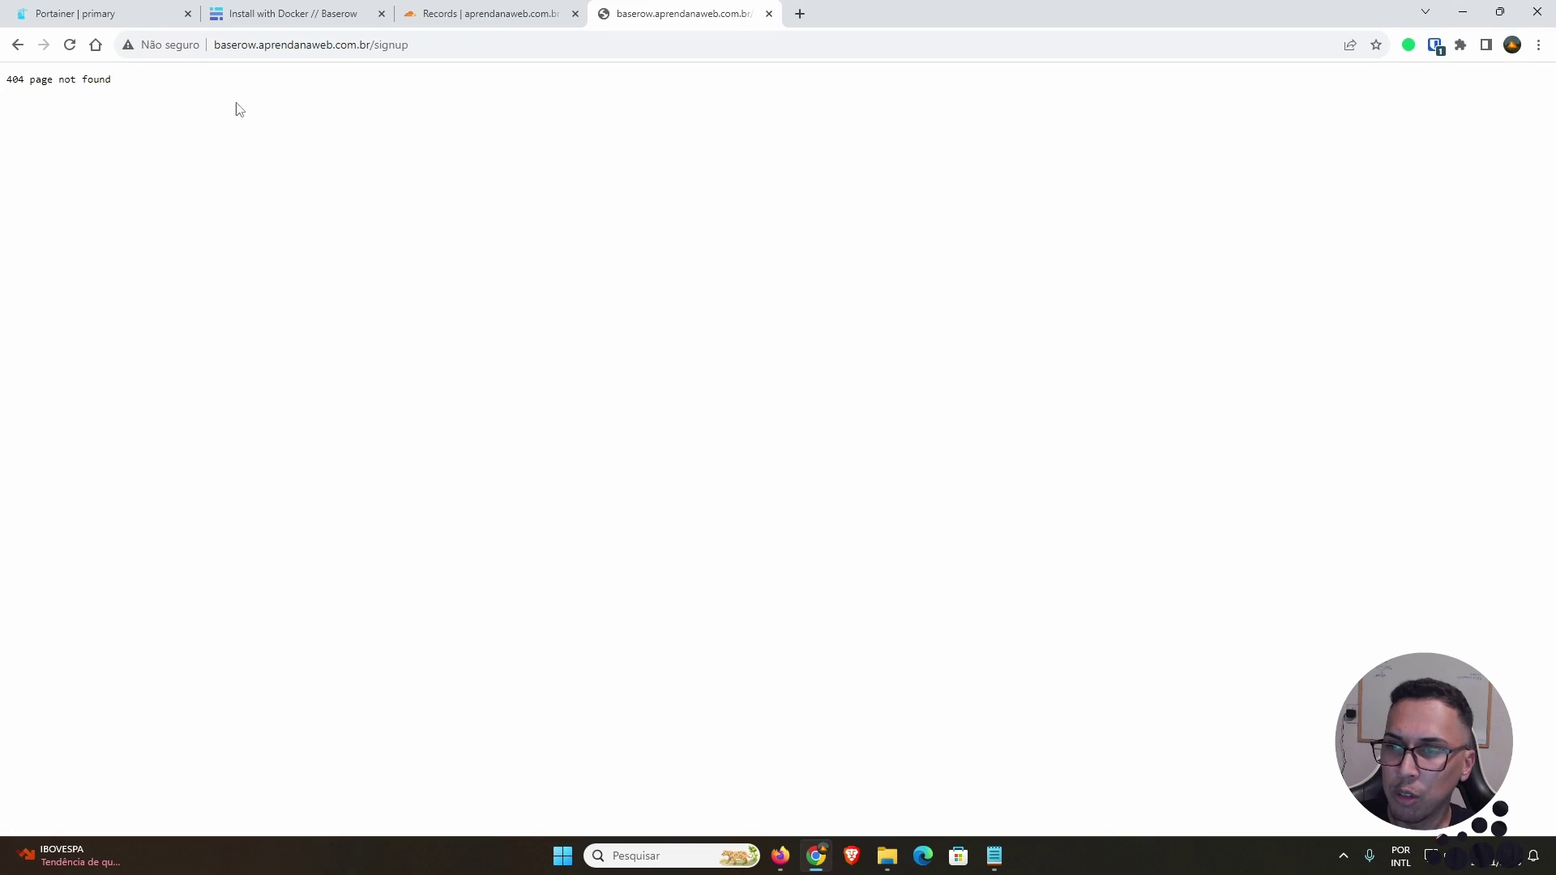
Step: Go back to and reload the HTTPS sign-up page at baserow.aprendanaweb.com.br/signup
left_click(251, 40)
left_click(257, 46)
double_click(292, 45)
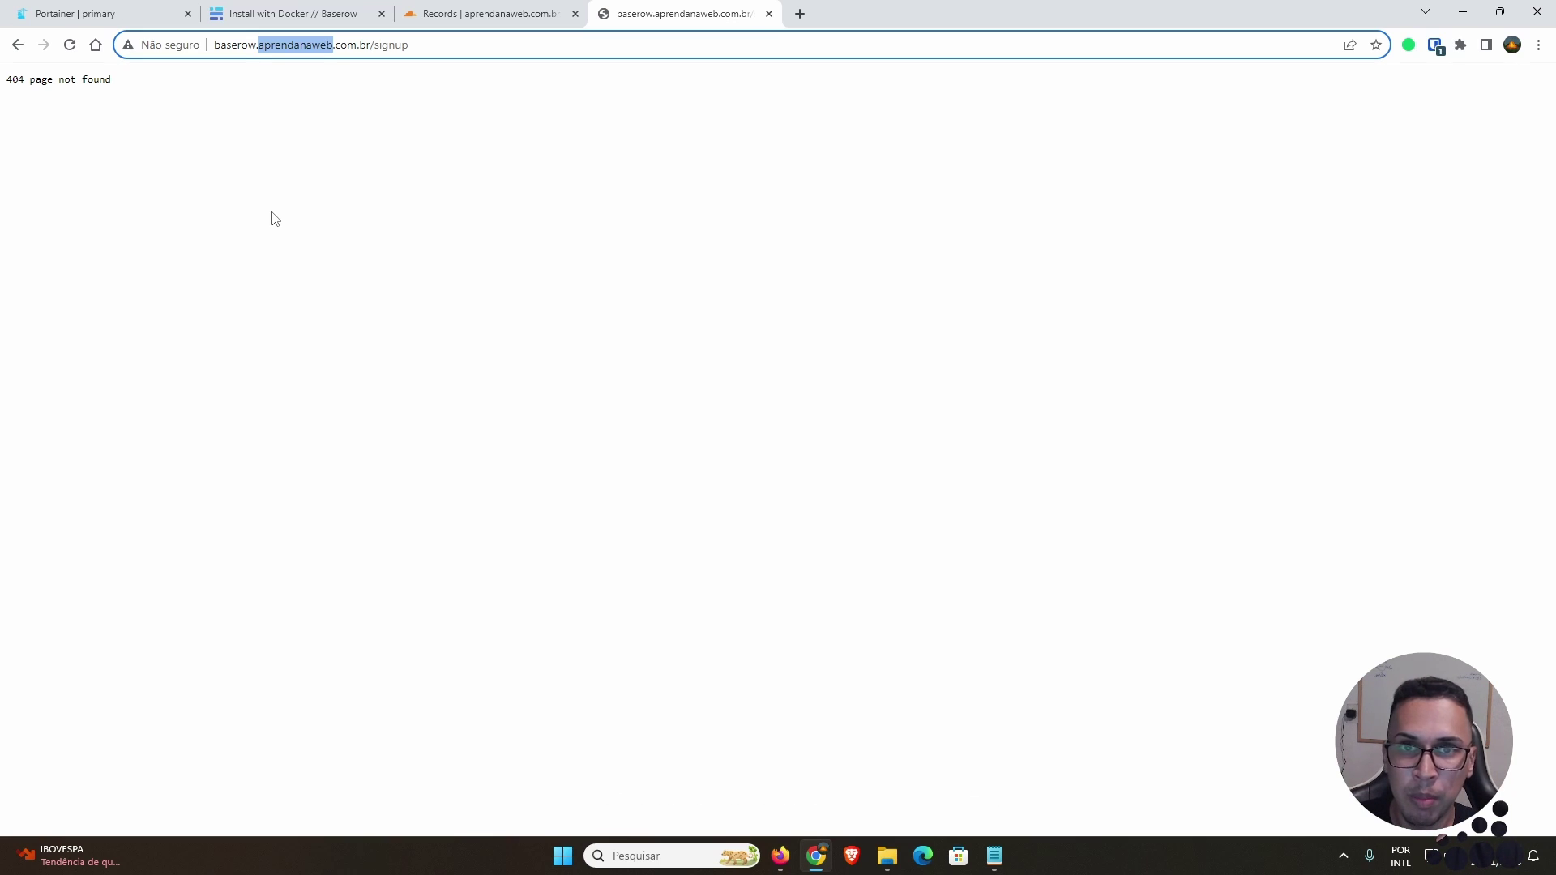
left_click(17, 44)
left_click(70, 44)
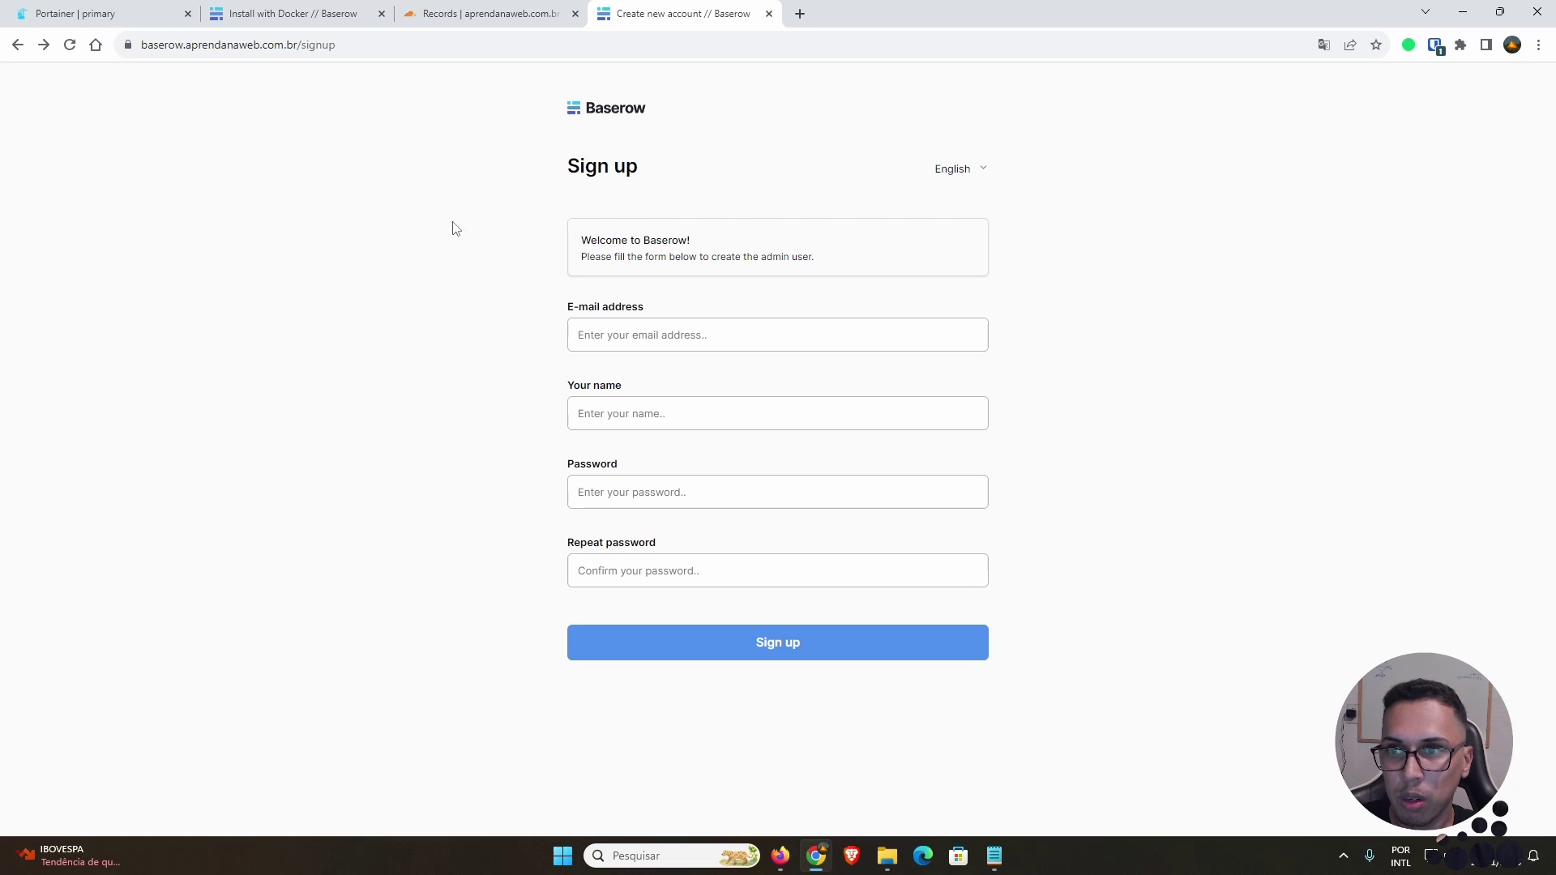
Step: Back in Portainer, check the baserow stack's Services list showing baserow_baserow replicated 1/1 and running
left_click(424, 42)
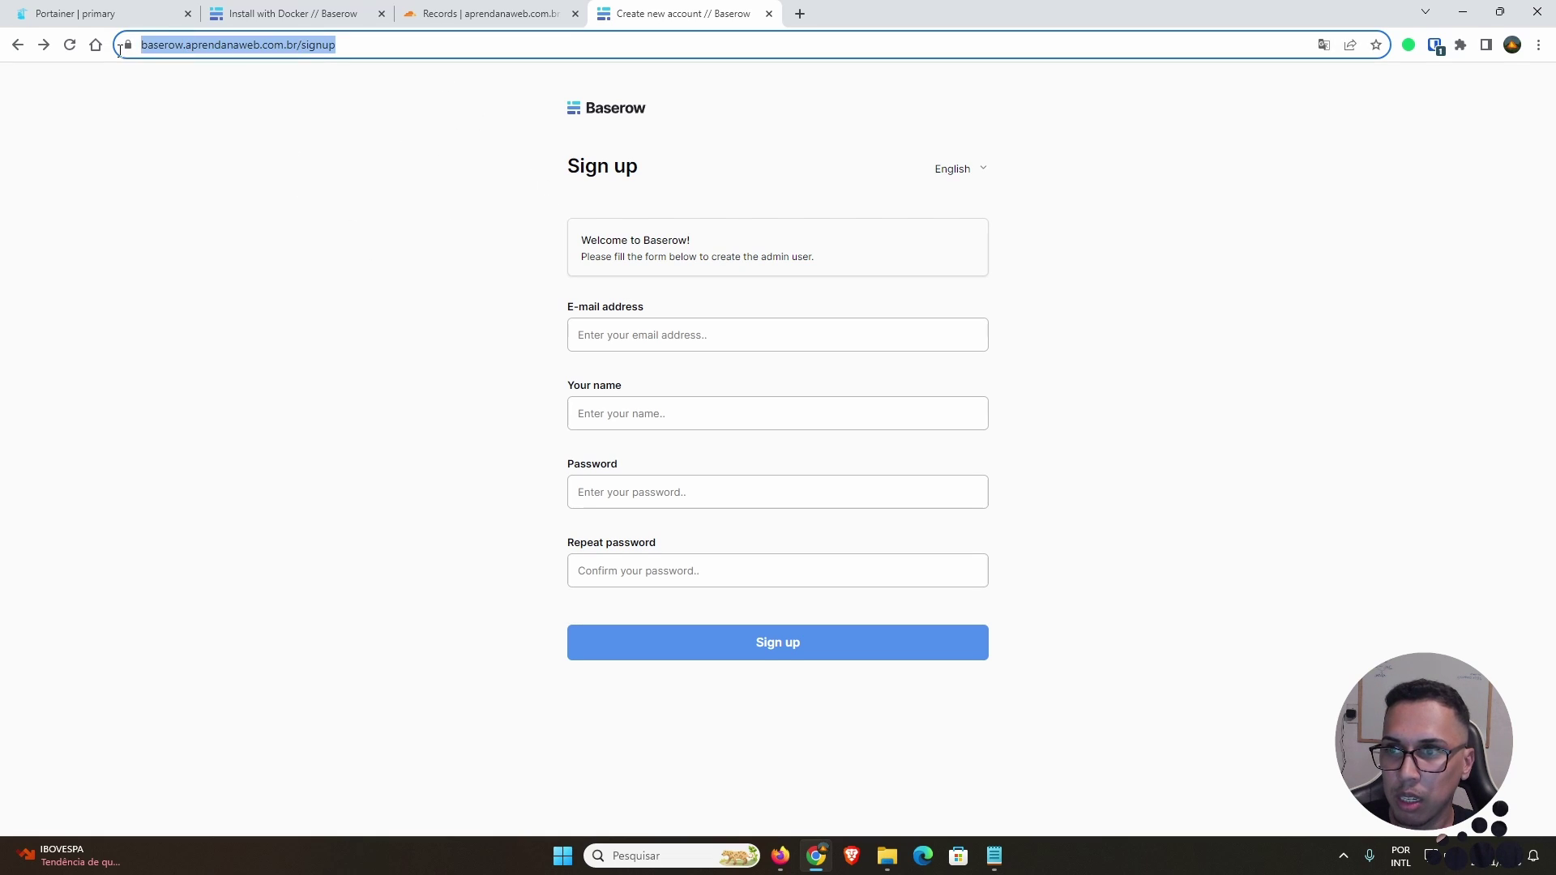
left_click(327, 337)
left_click(932, 345)
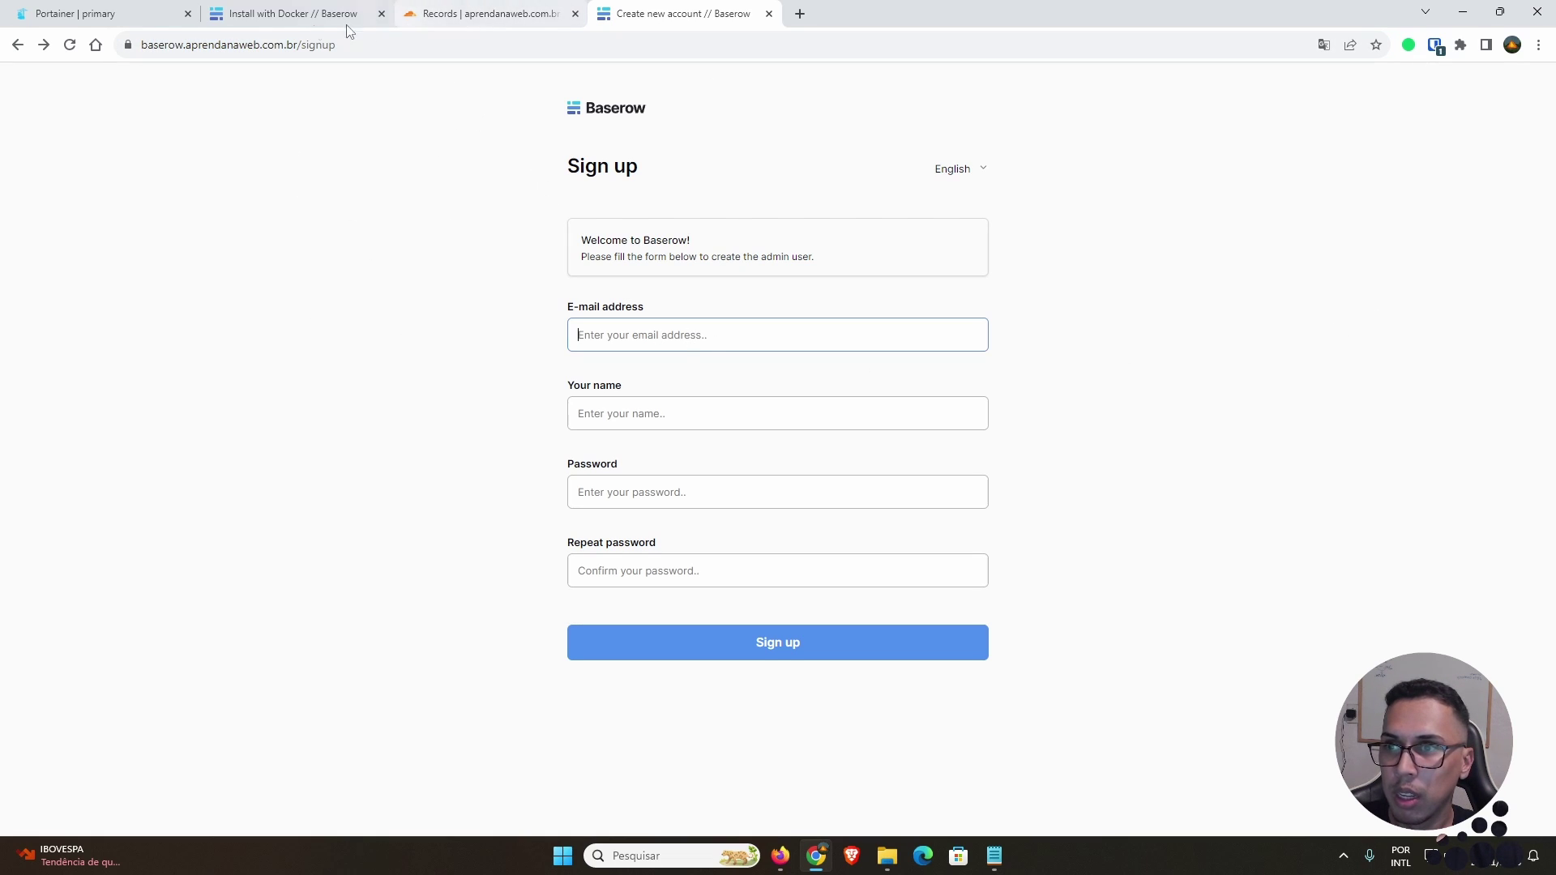
left_click(128, 14)
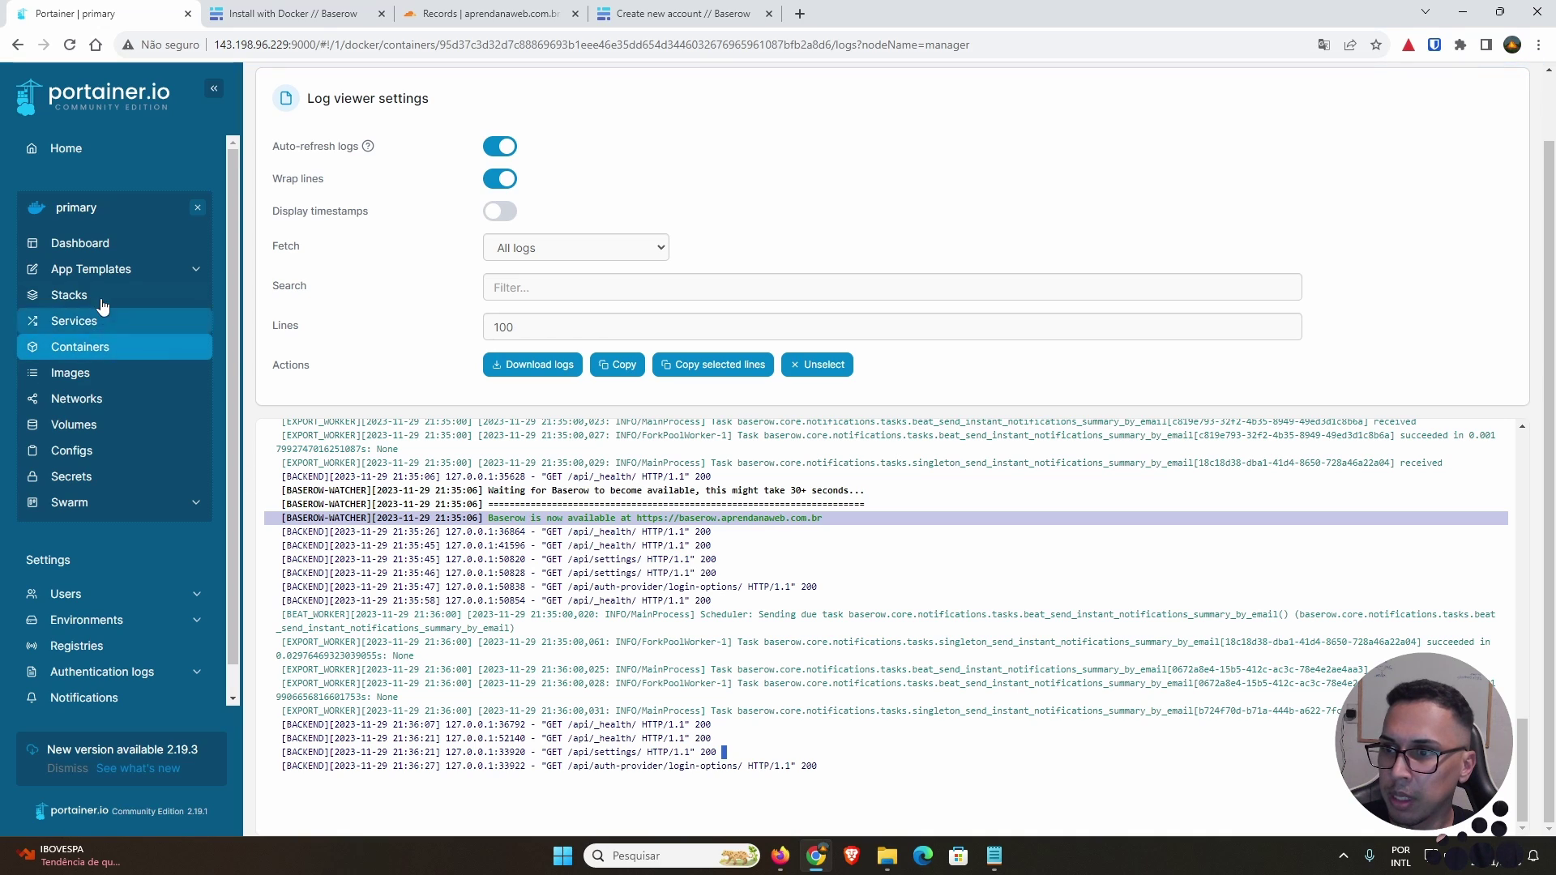
left_click(68, 295)
left_click(316, 253)
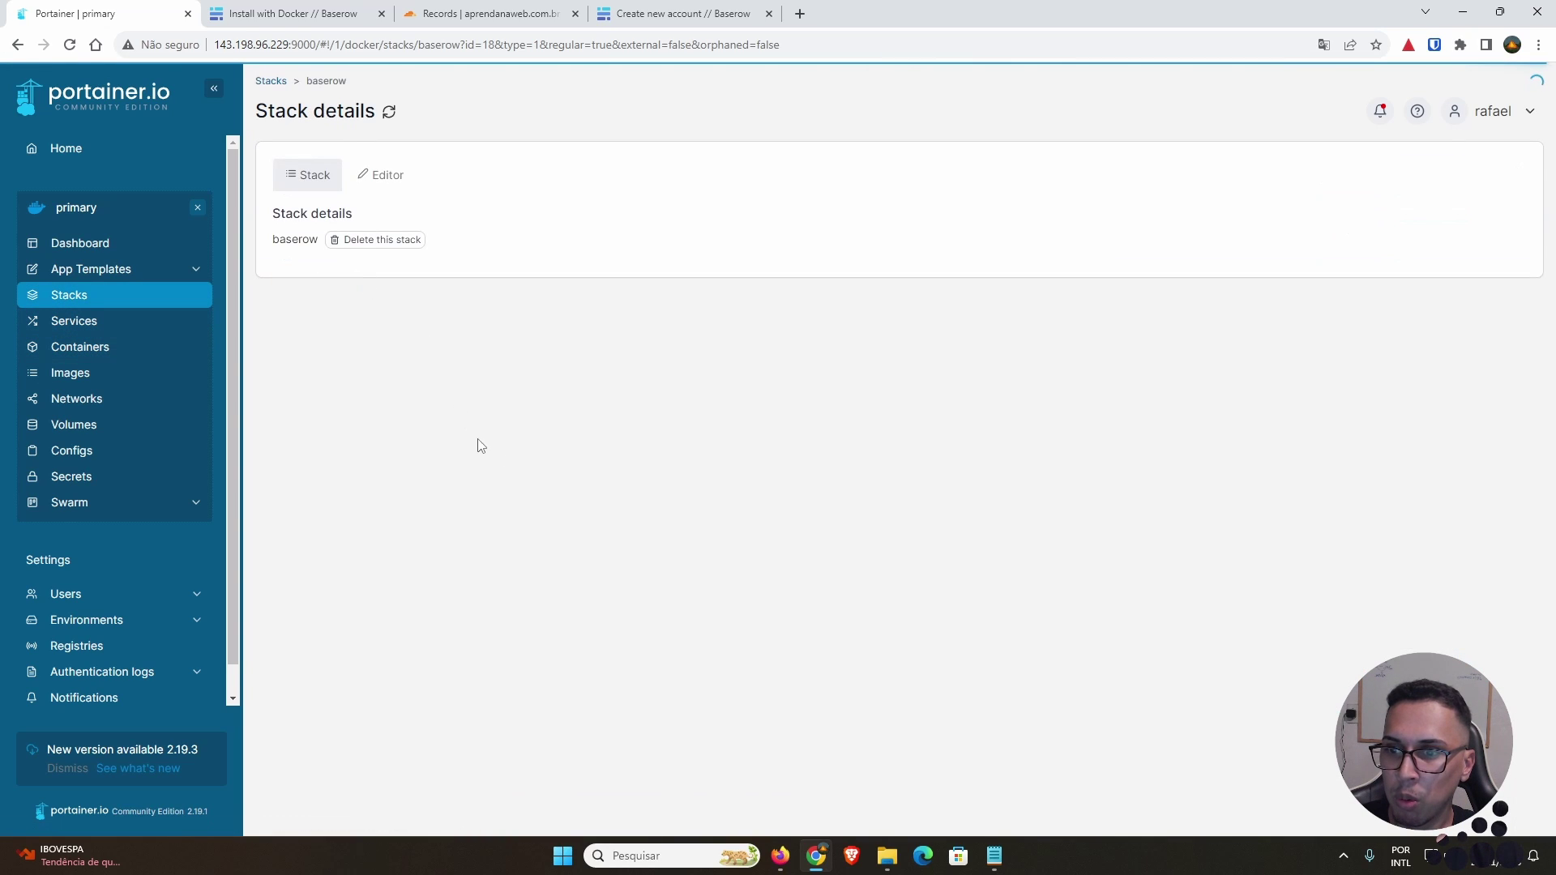
scroll(354, 580, "down", 1)
scroll(354, 580, "down", 1)
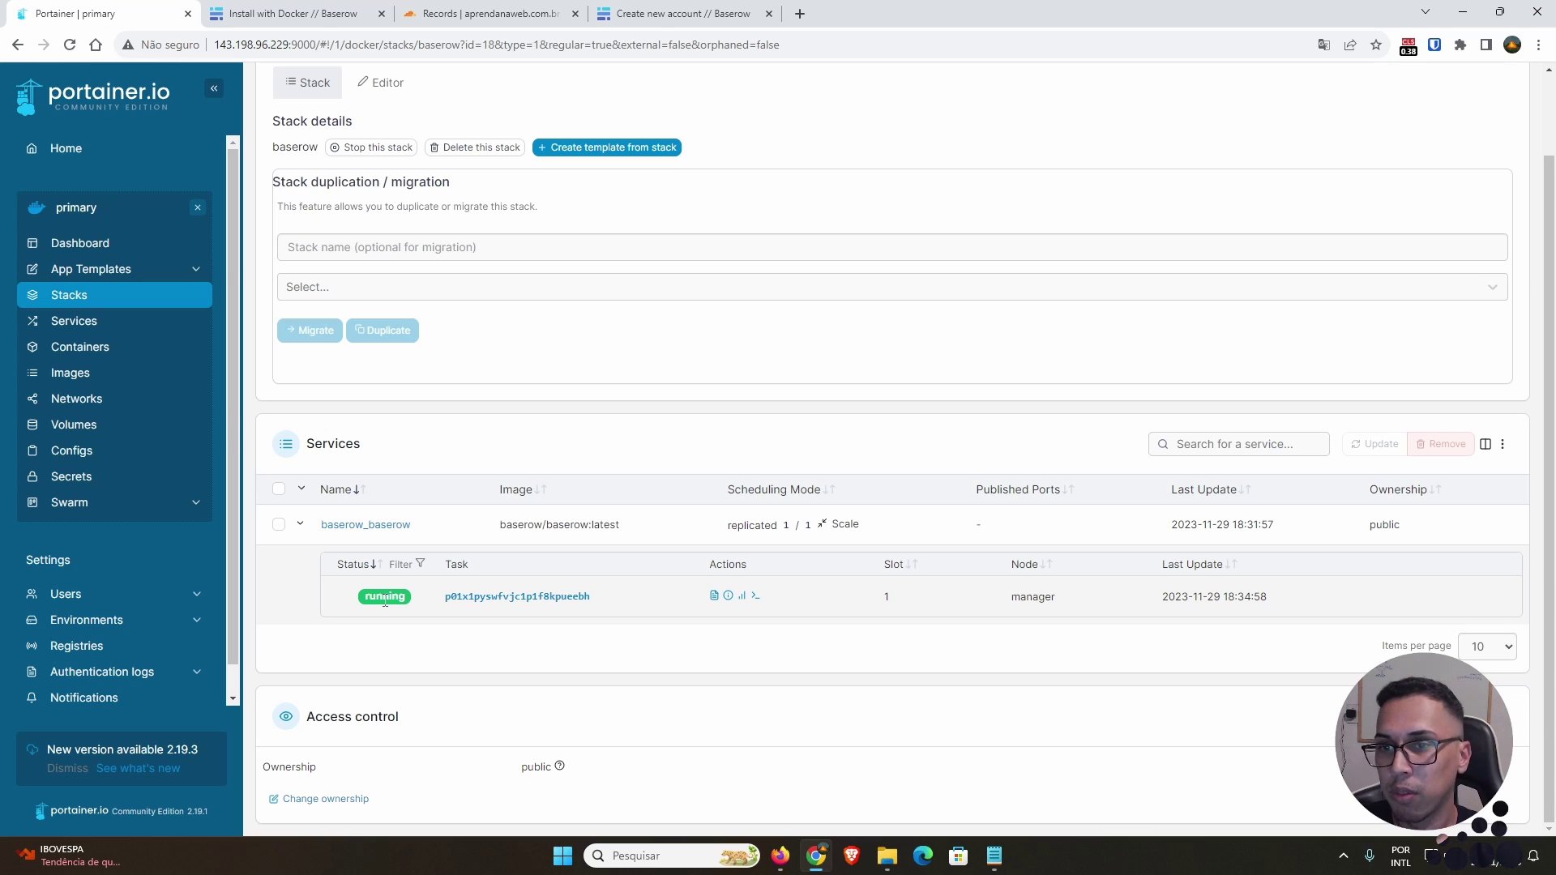
Step: Sign up the admin with e-mail, name and password, then dismiss the password manager prompt
left_click(673, 13)
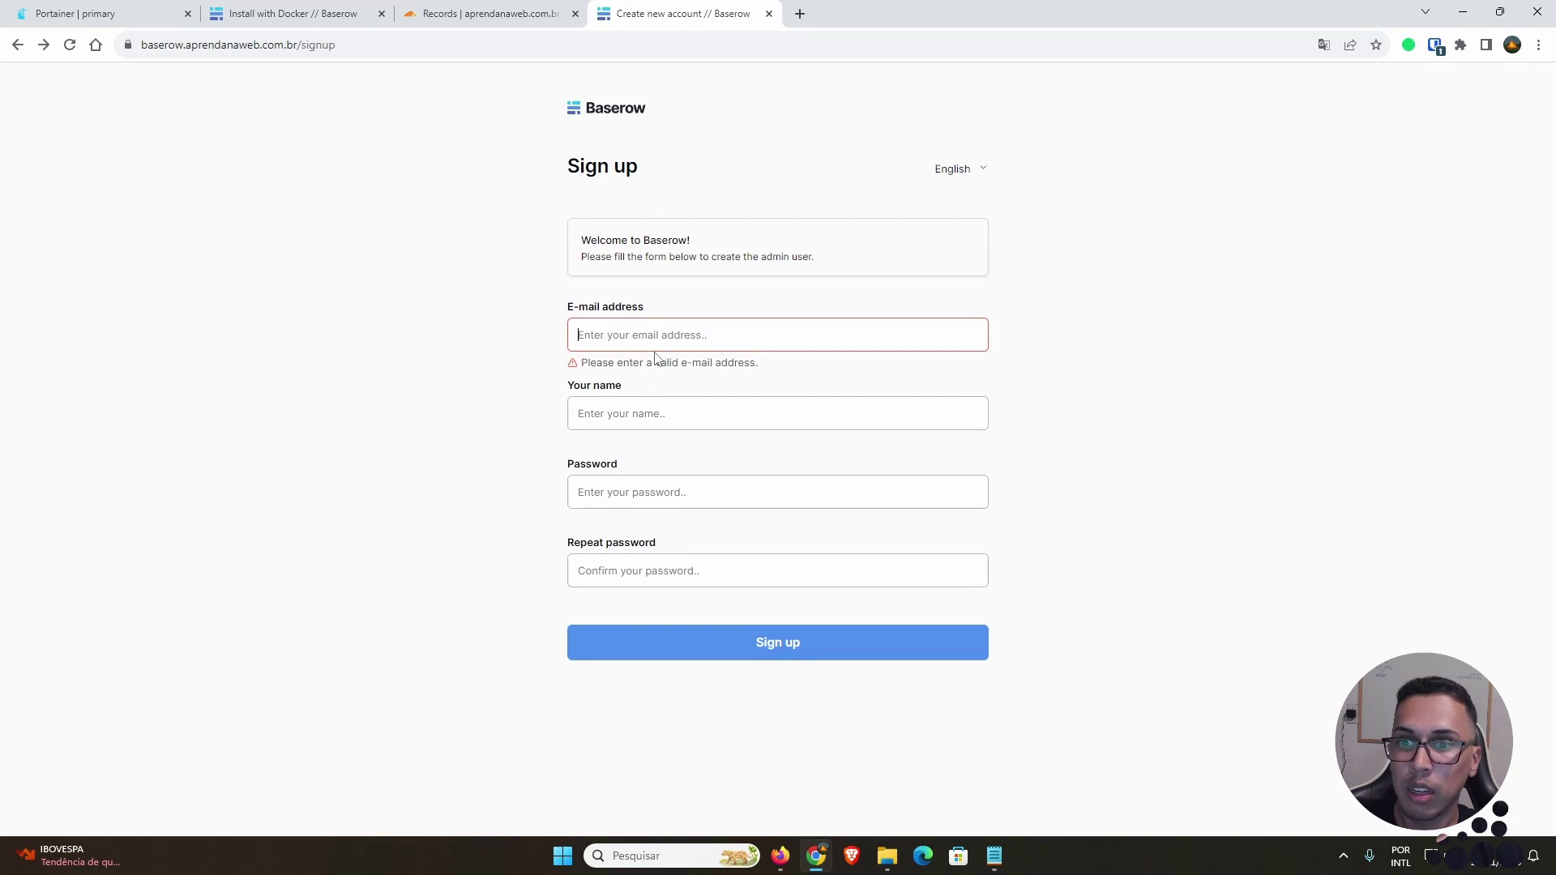
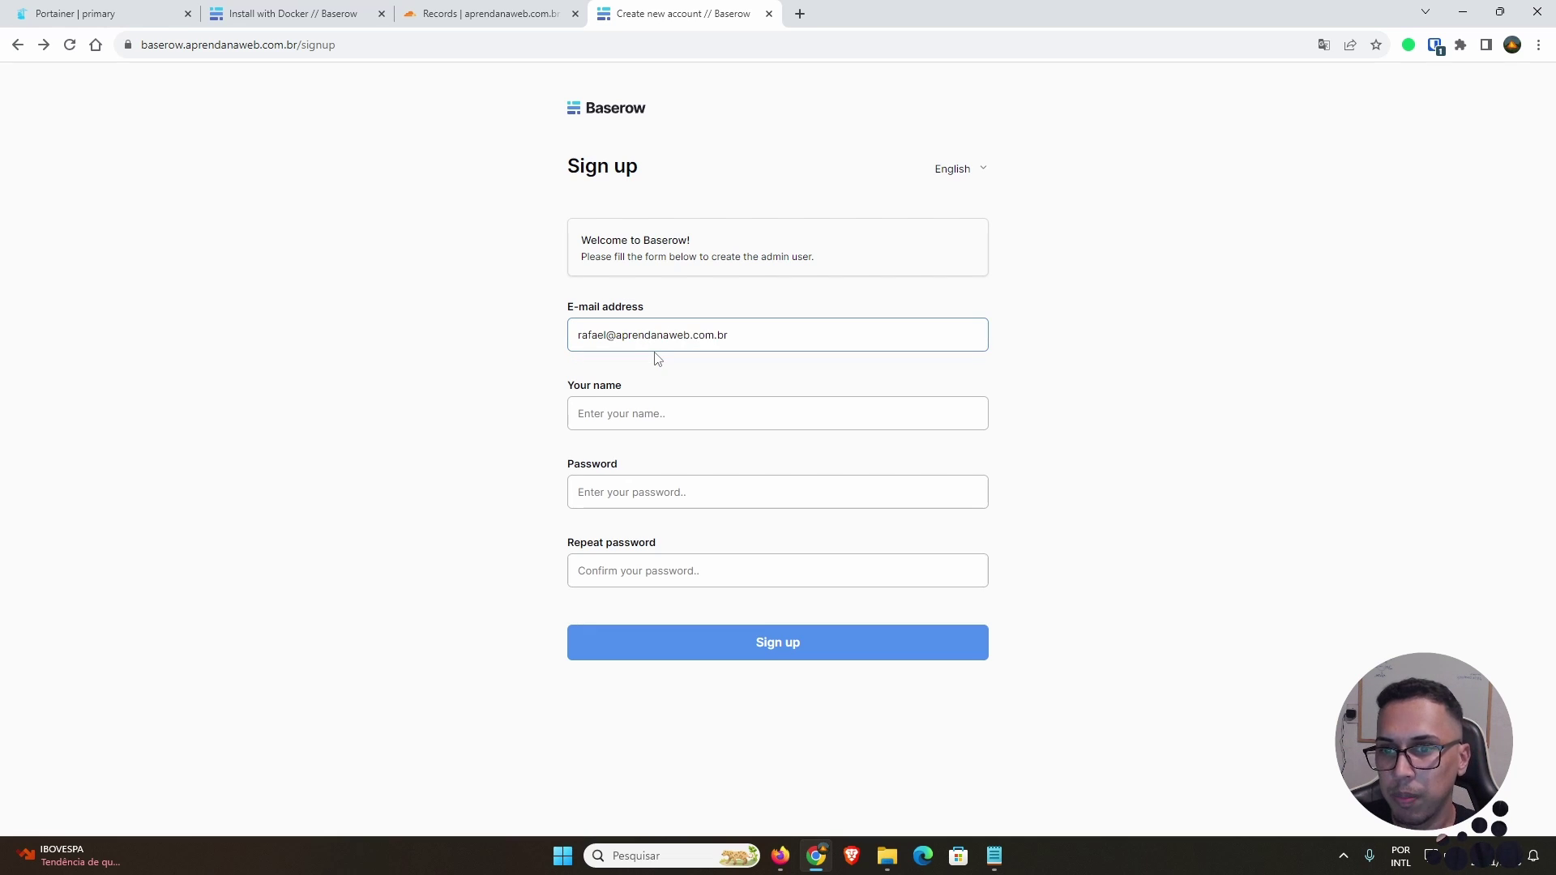
left_click(666, 414)
type("Rafael")
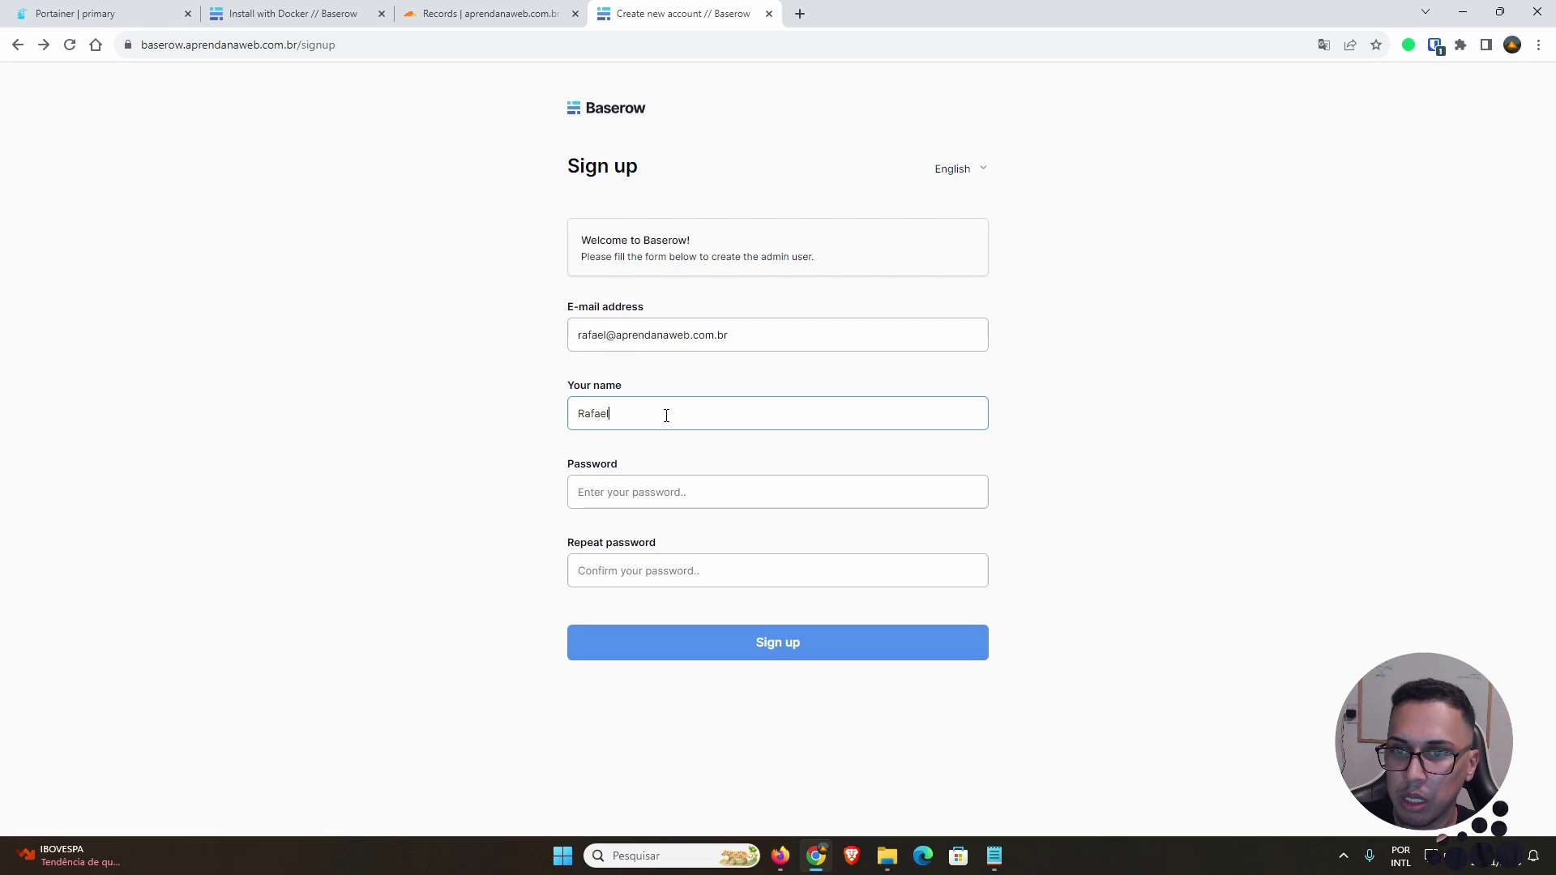
key("Tab")
type("•••••••")
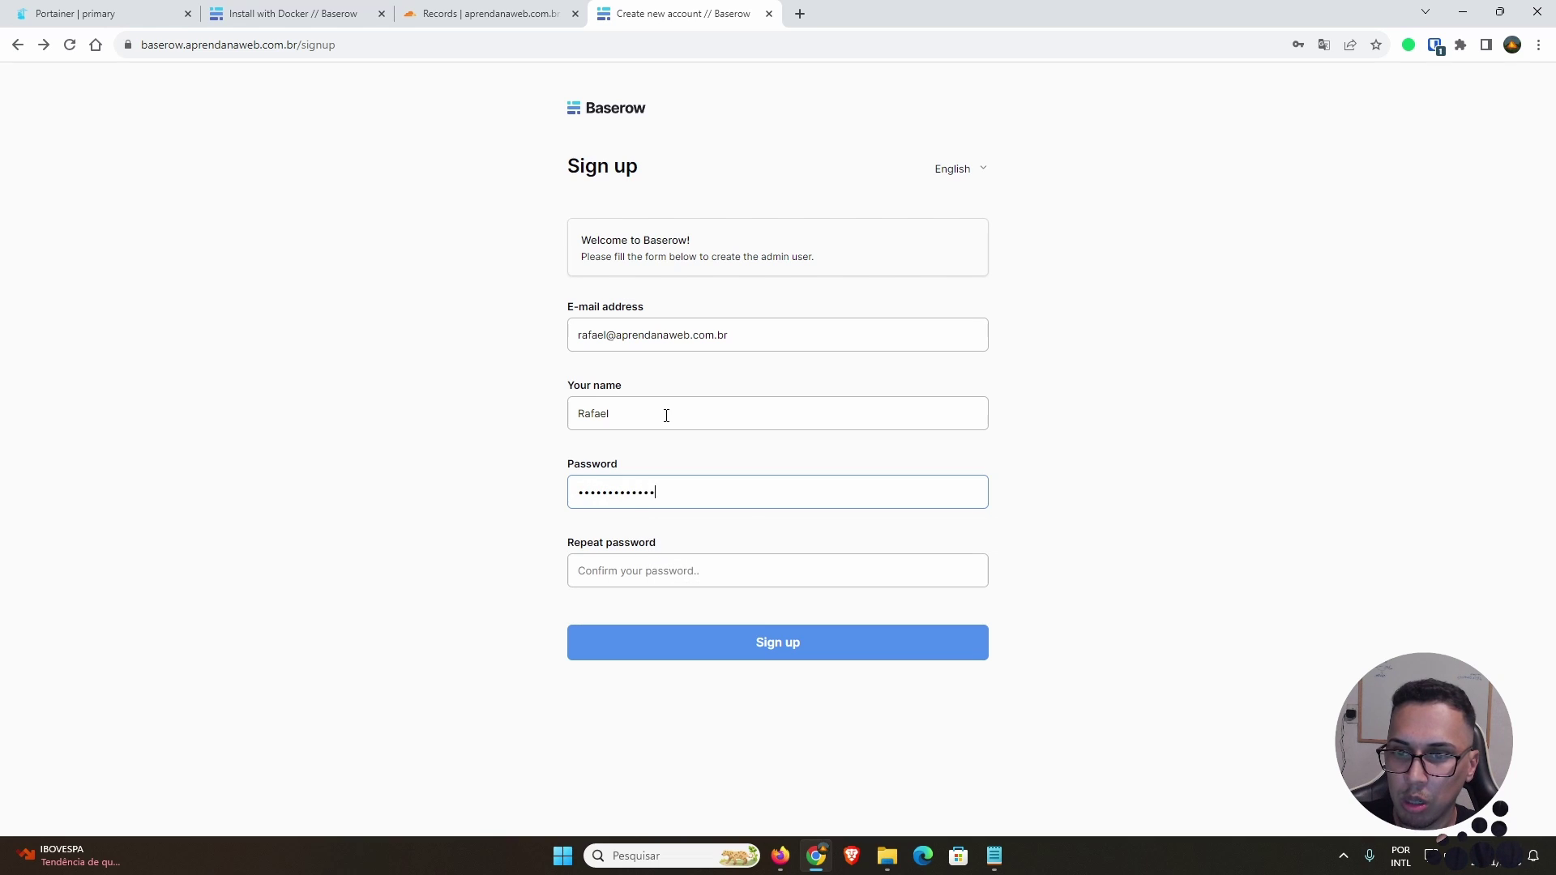
key("Tab")
type("•••••••••••••")
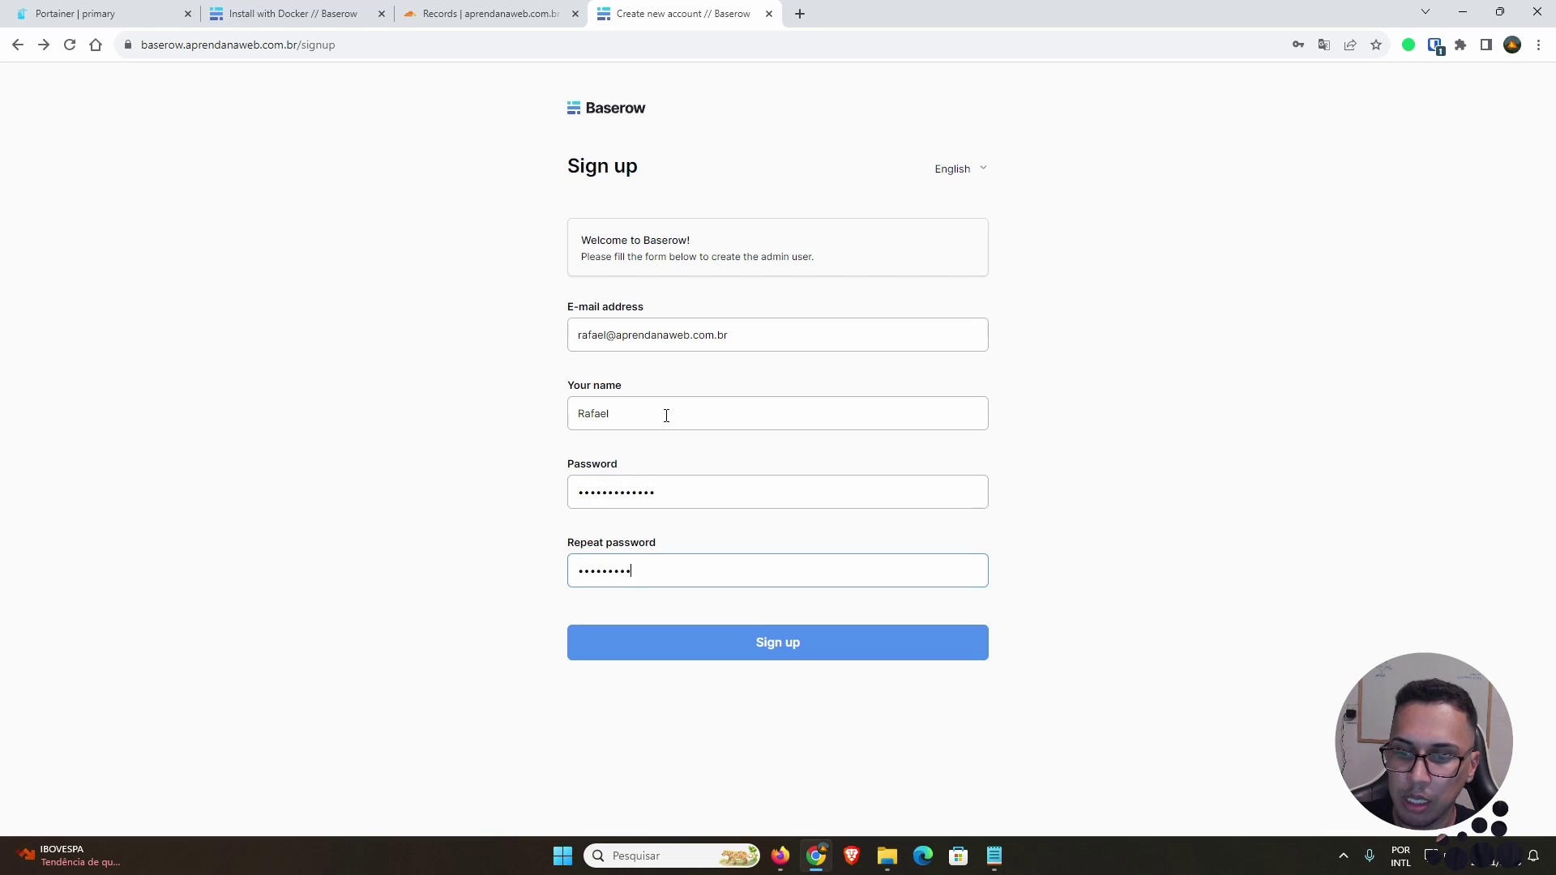
left_click(821, 651)
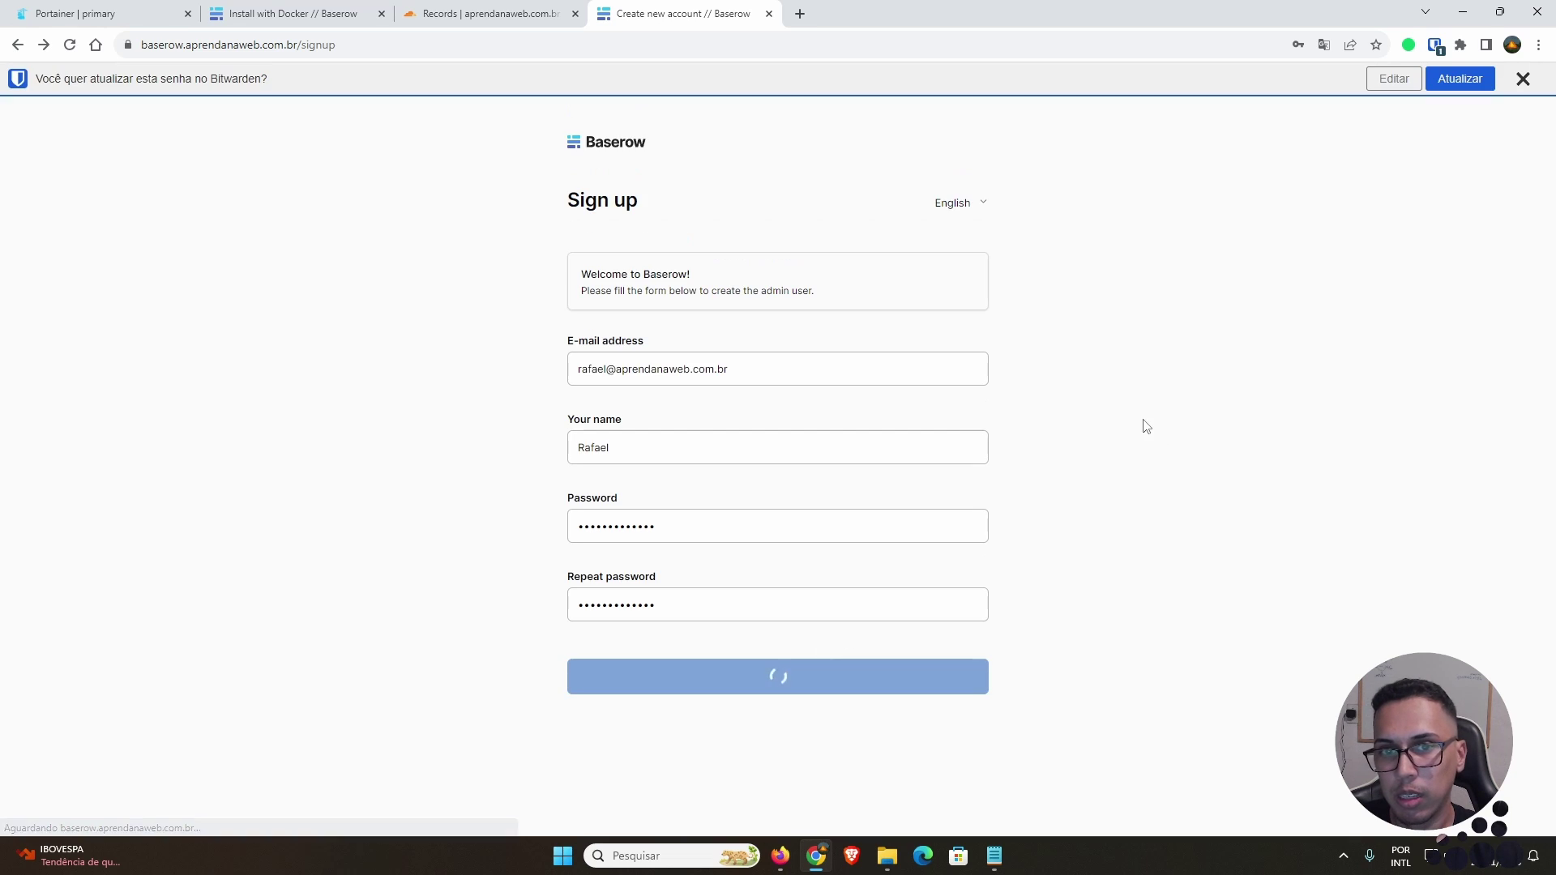
left_click(1517, 84)
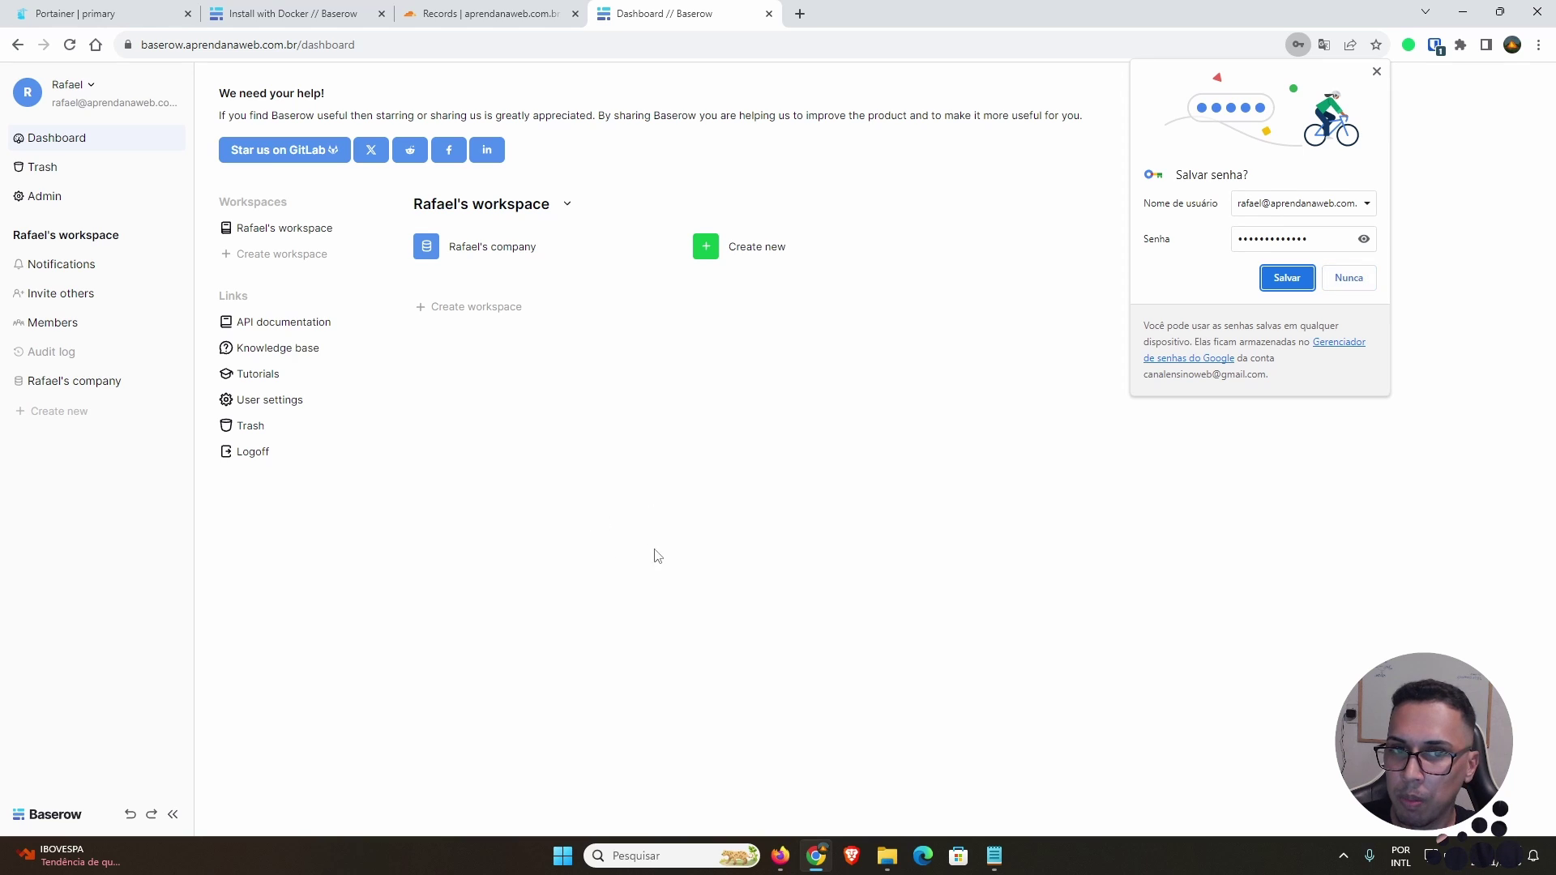
Step: Decline saving the password, check the empty trash, and view the Baserow container's stats in Portainer
left_click(1325, 284)
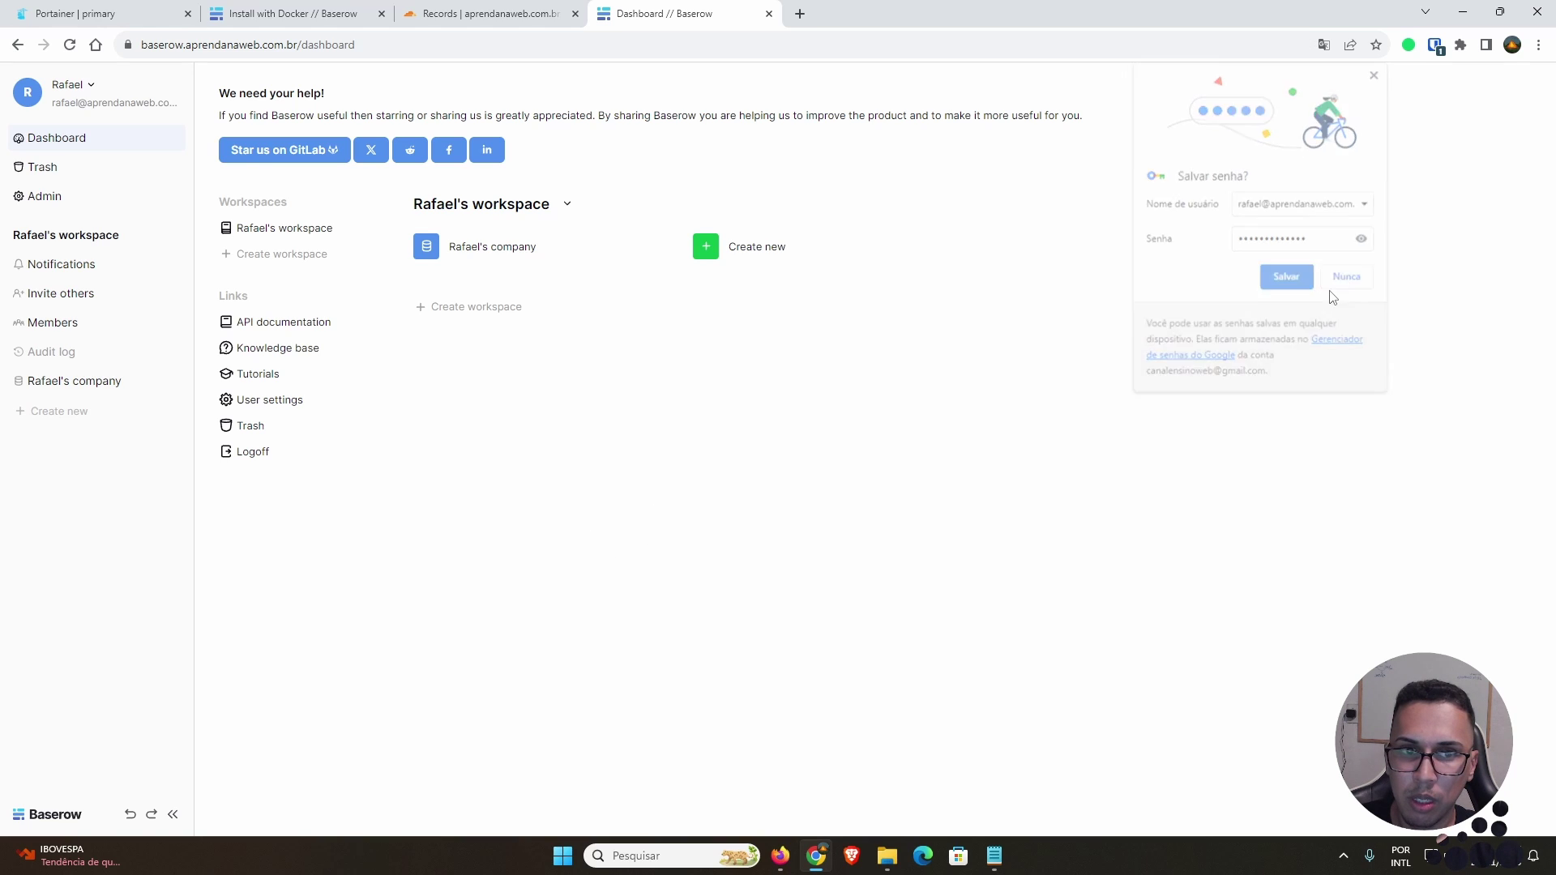
left_click(87, 174)
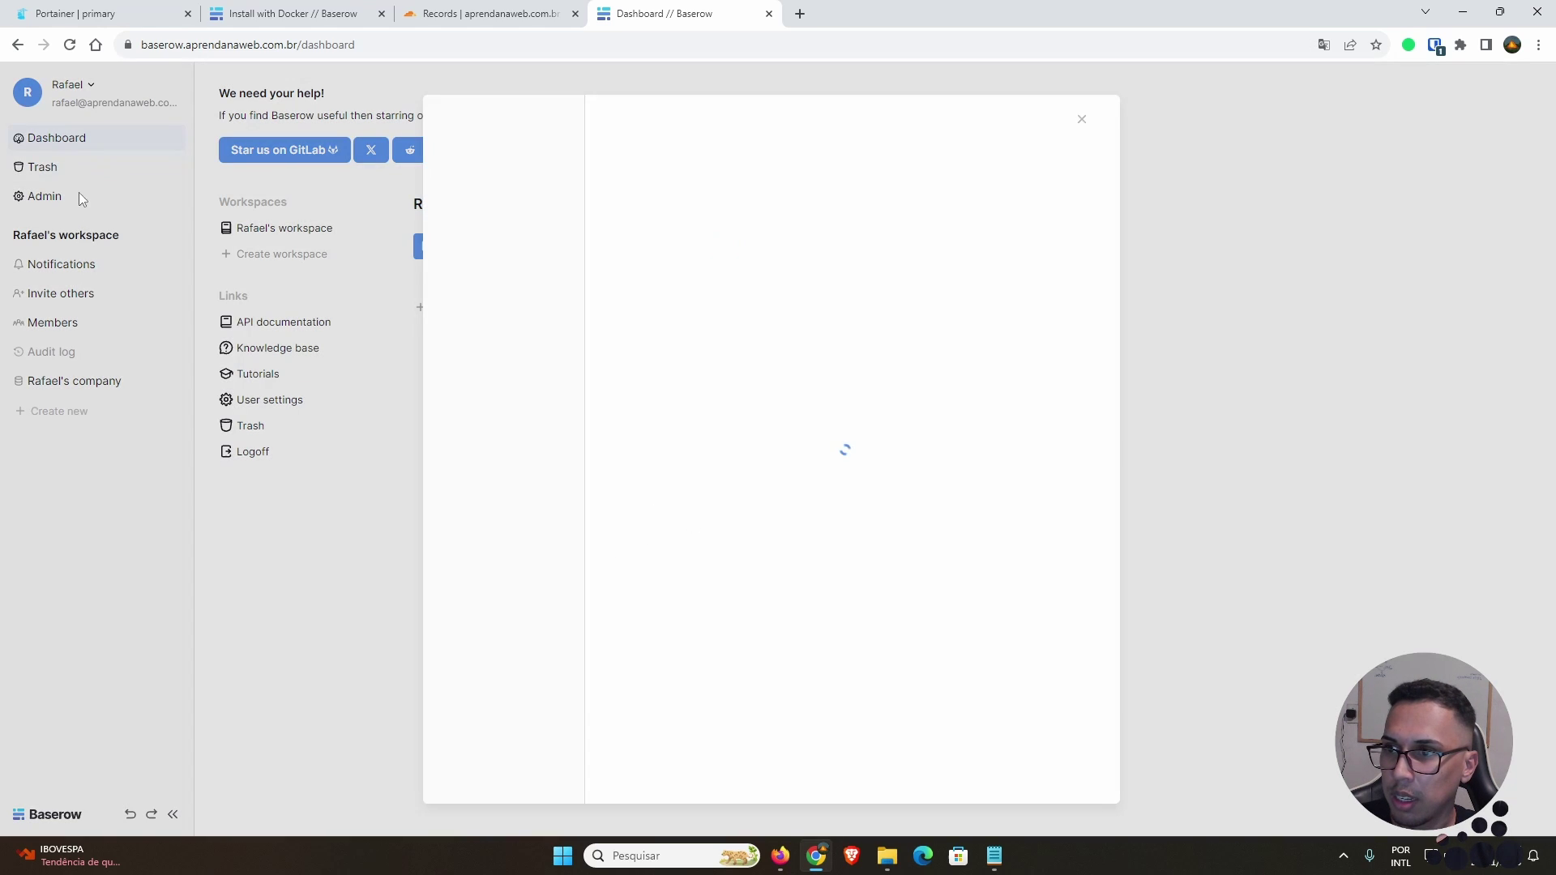
left_click(1083, 121)
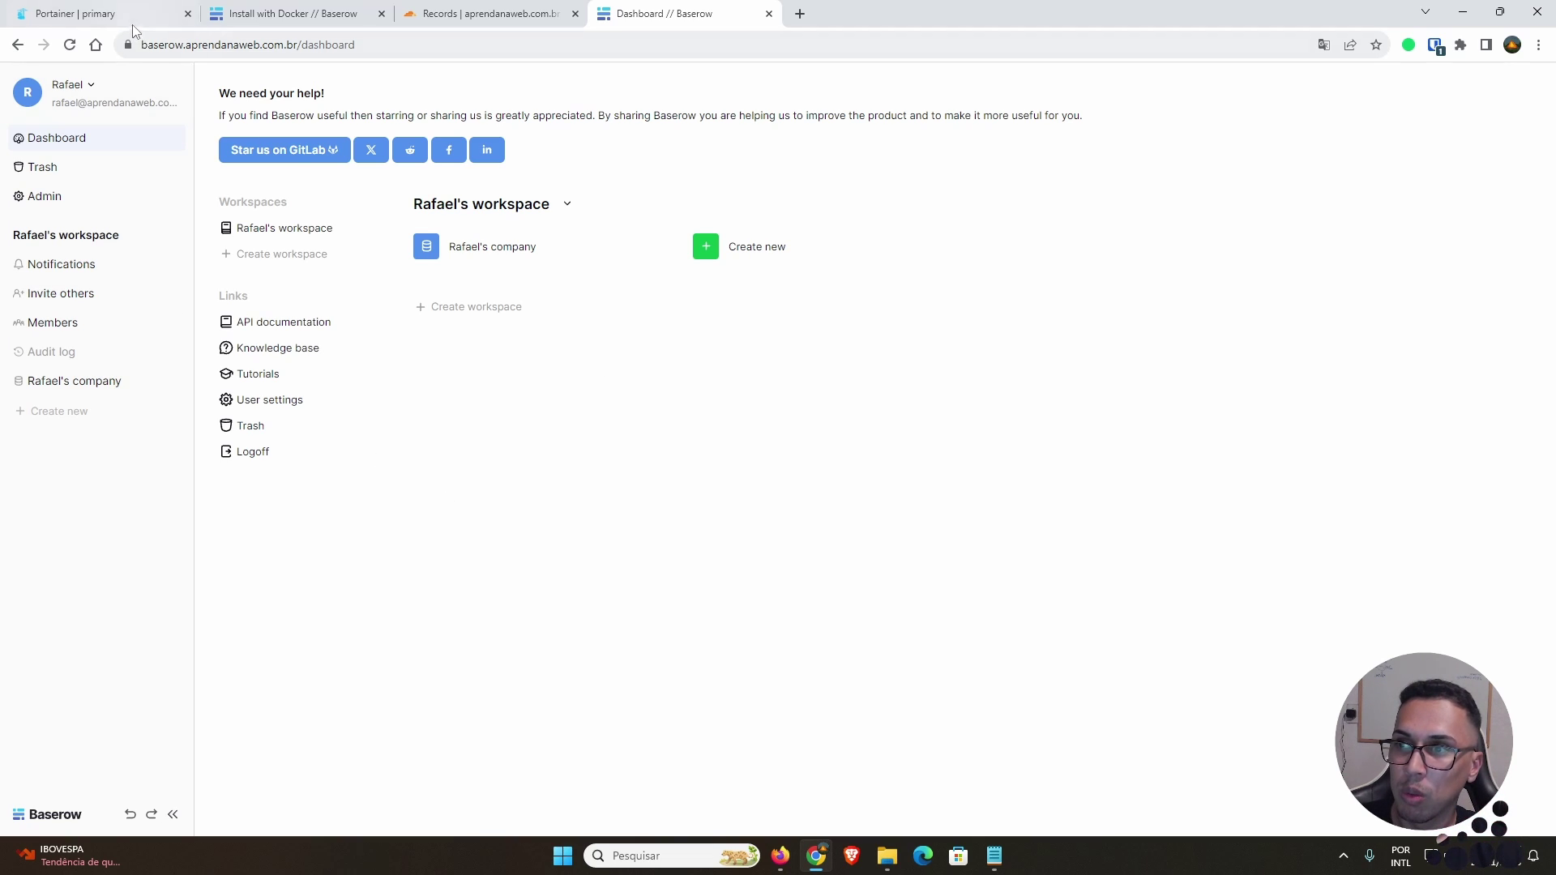
key("ctrl+1")
left_click(742, 597)
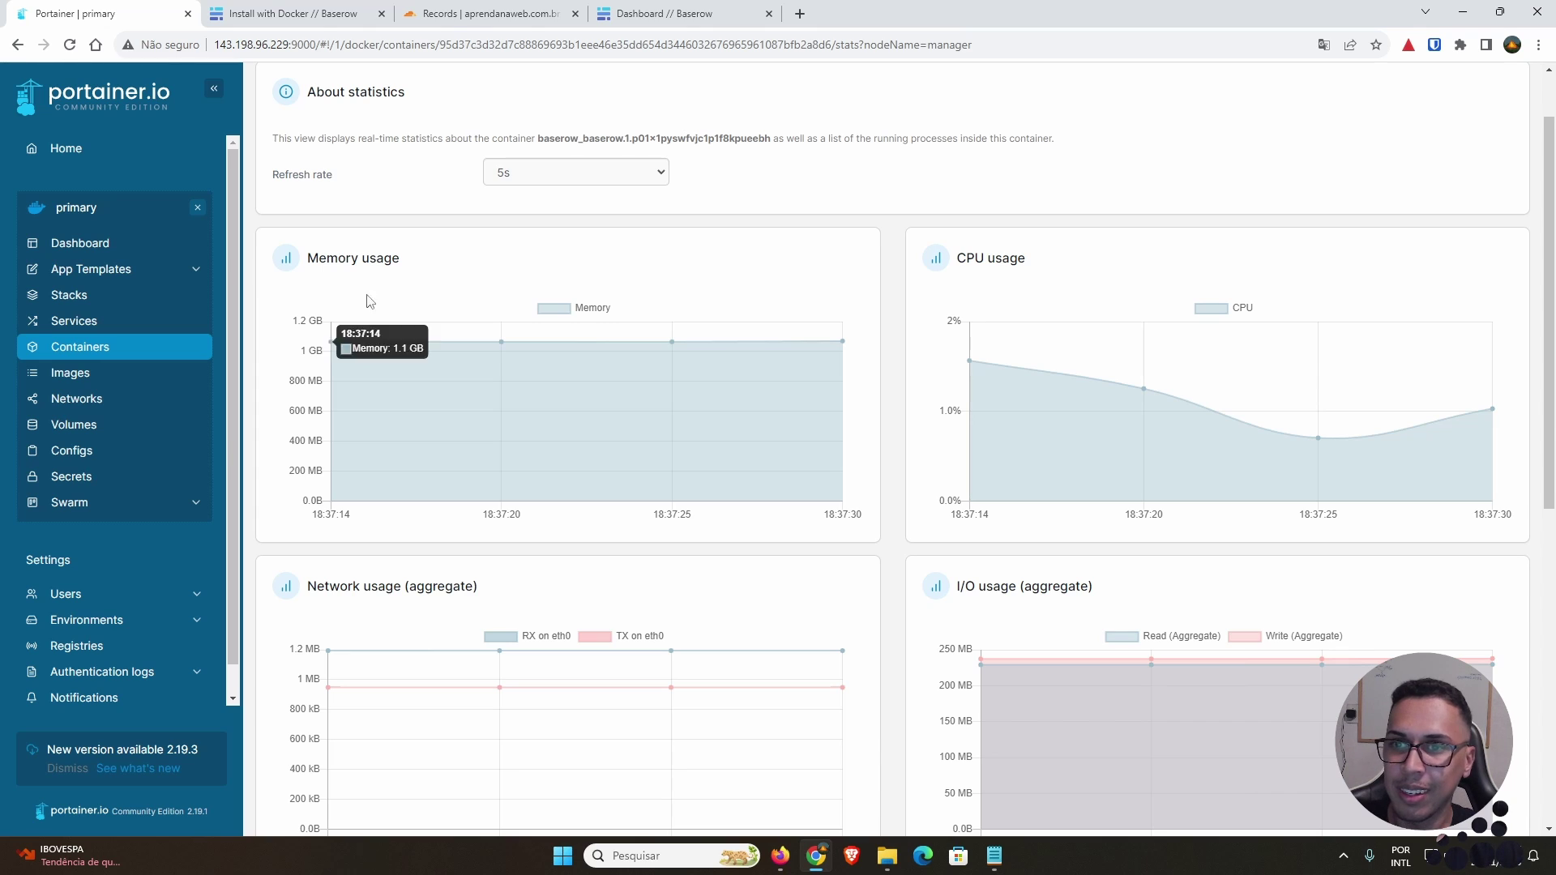
Step: Open Baserow's admin settings, return to the dashboard, then bring up the Install with Docker docs
left_click(663, 13)
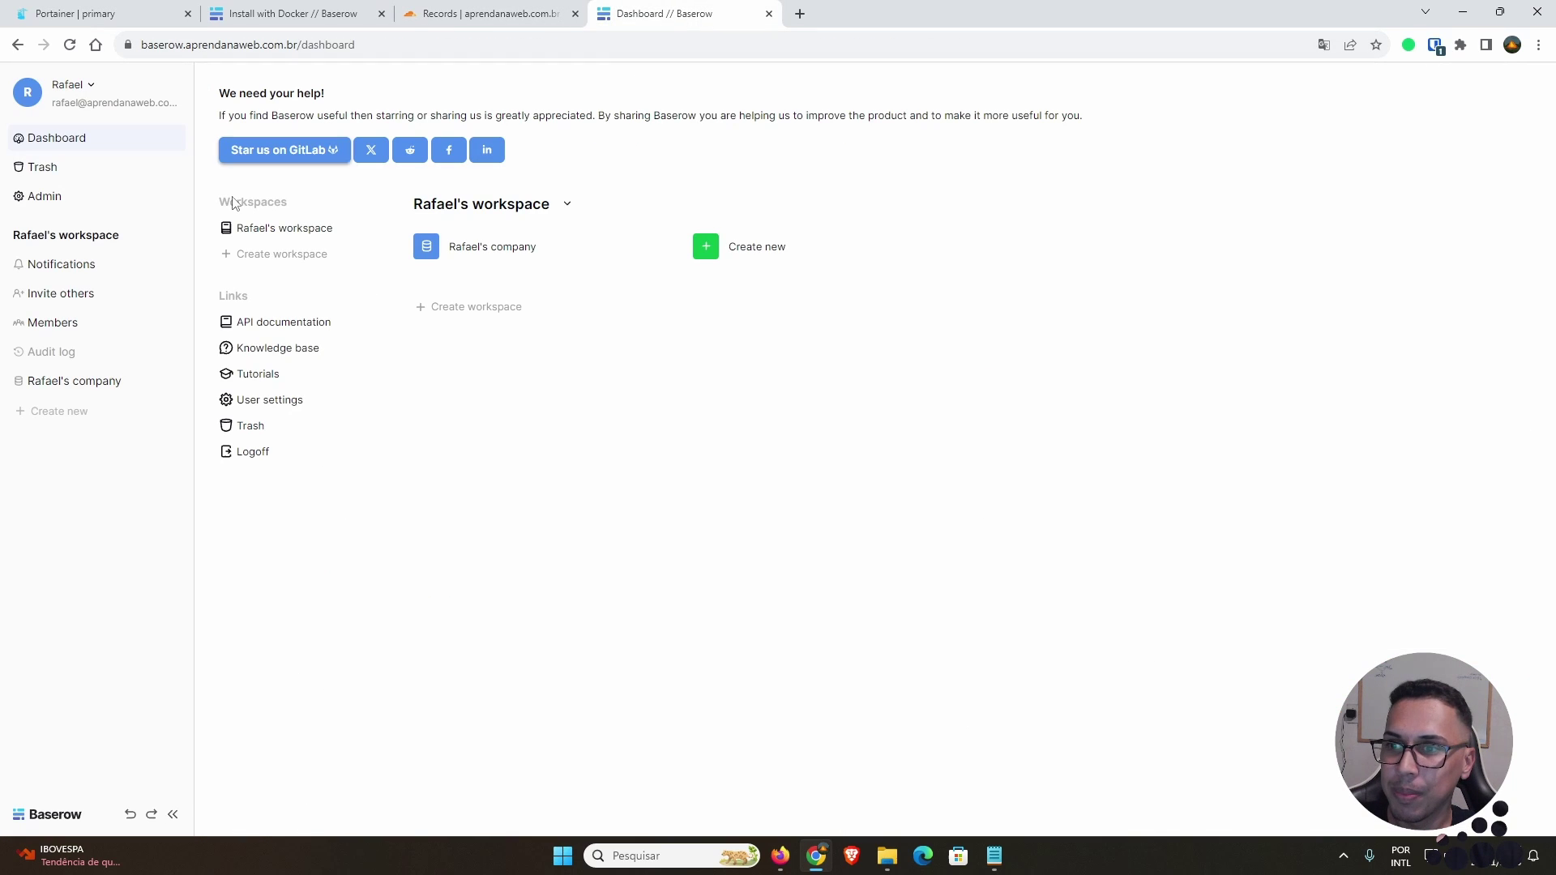
left_click(98, 194)
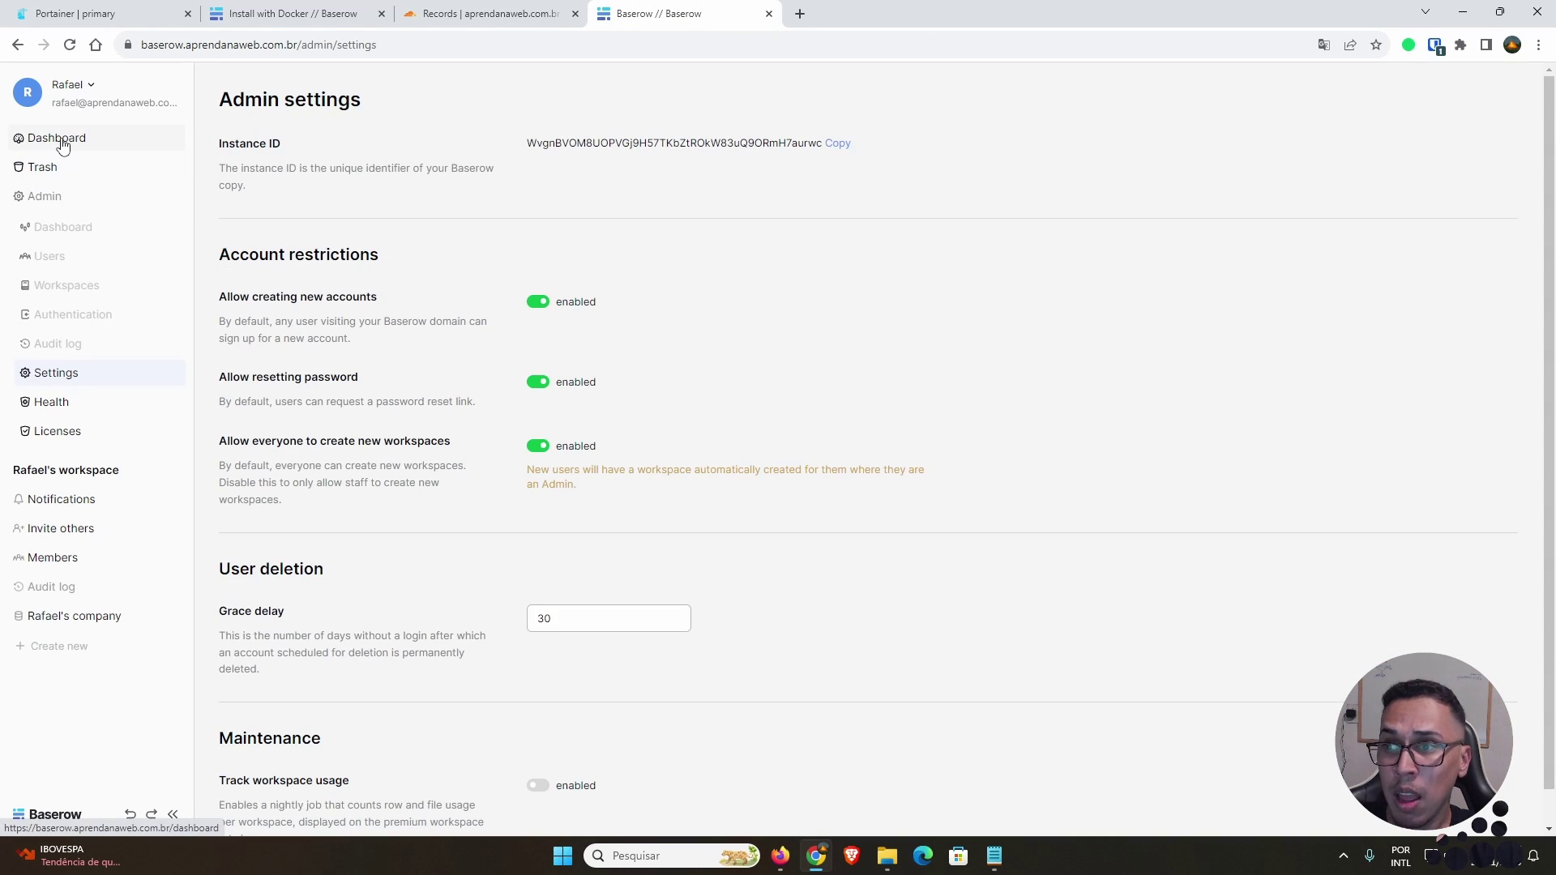
left_click(59, 139)
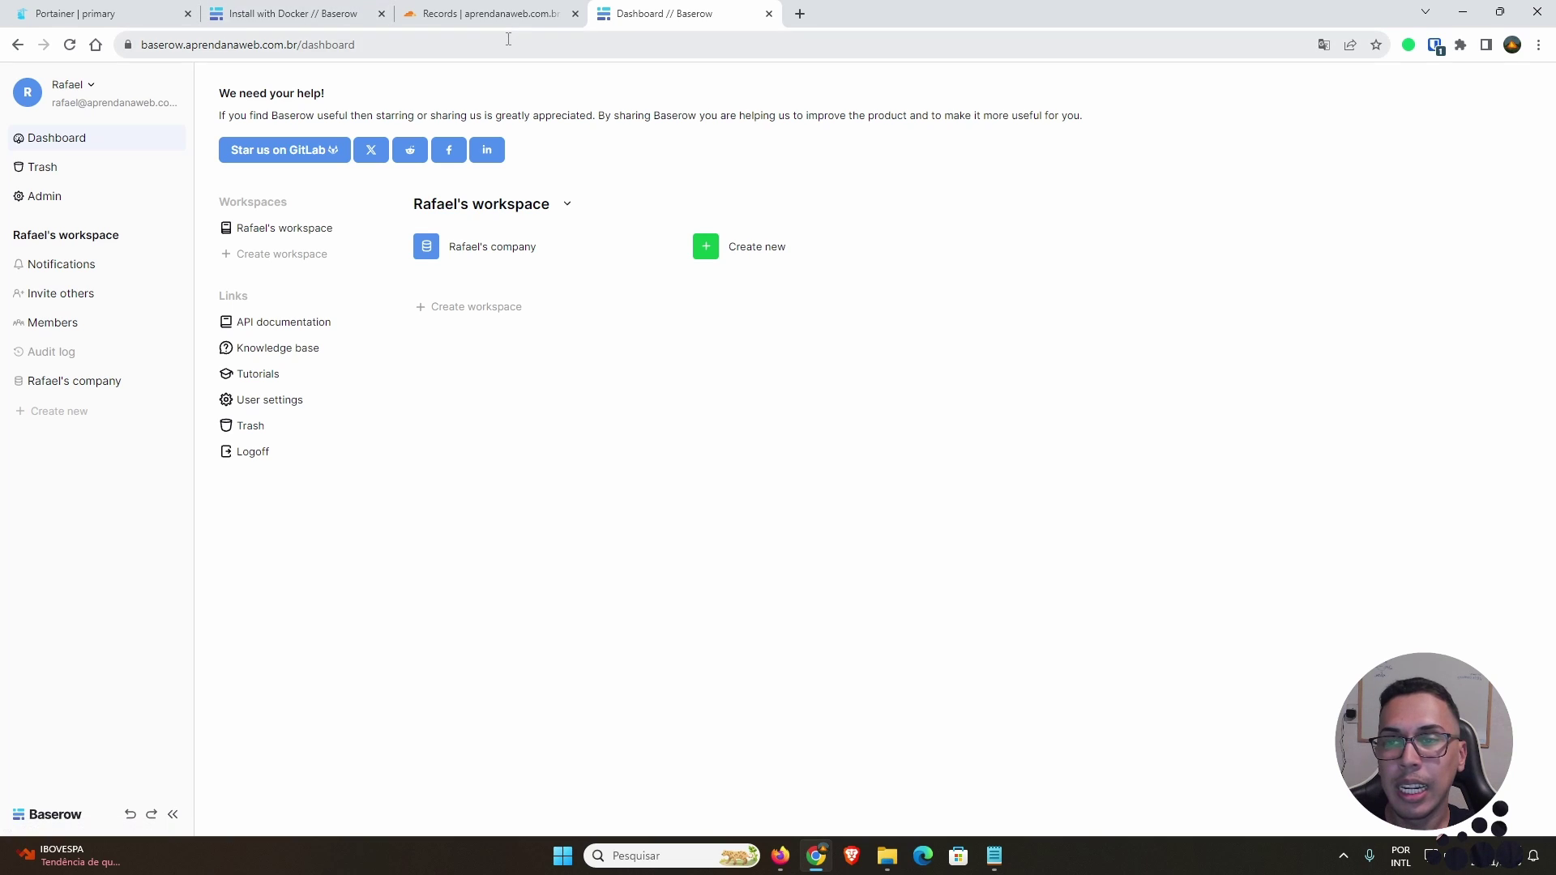
left_click(304, 14)
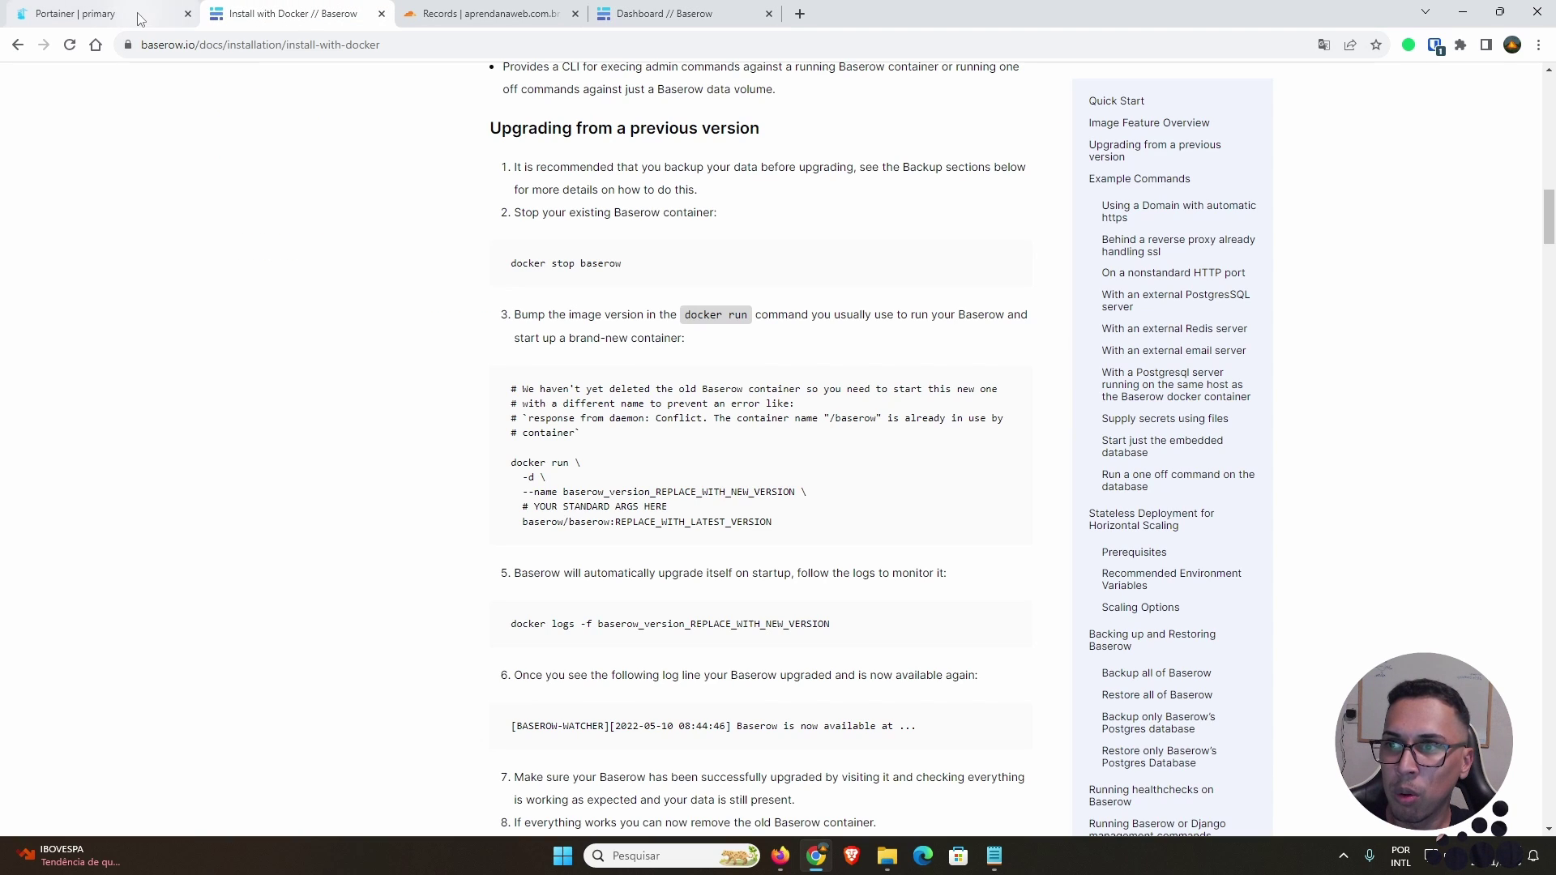
Step: Read through the Docker upgrade steps, then return to Portainer's Baserow container statistics
scroll(559, 324, "down", 3)
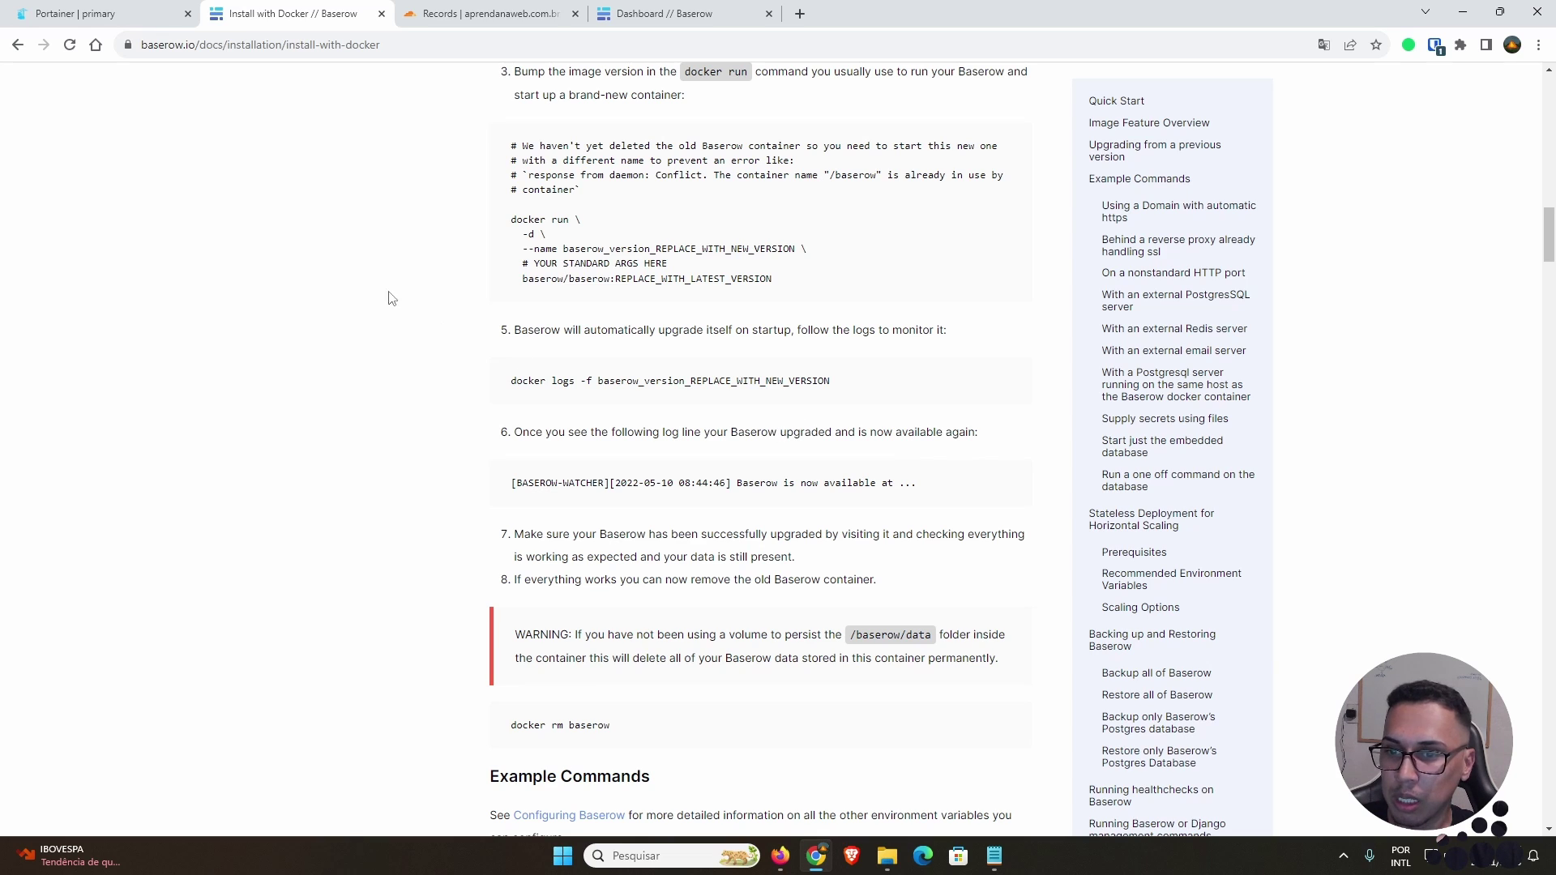
left_click(128, 16)
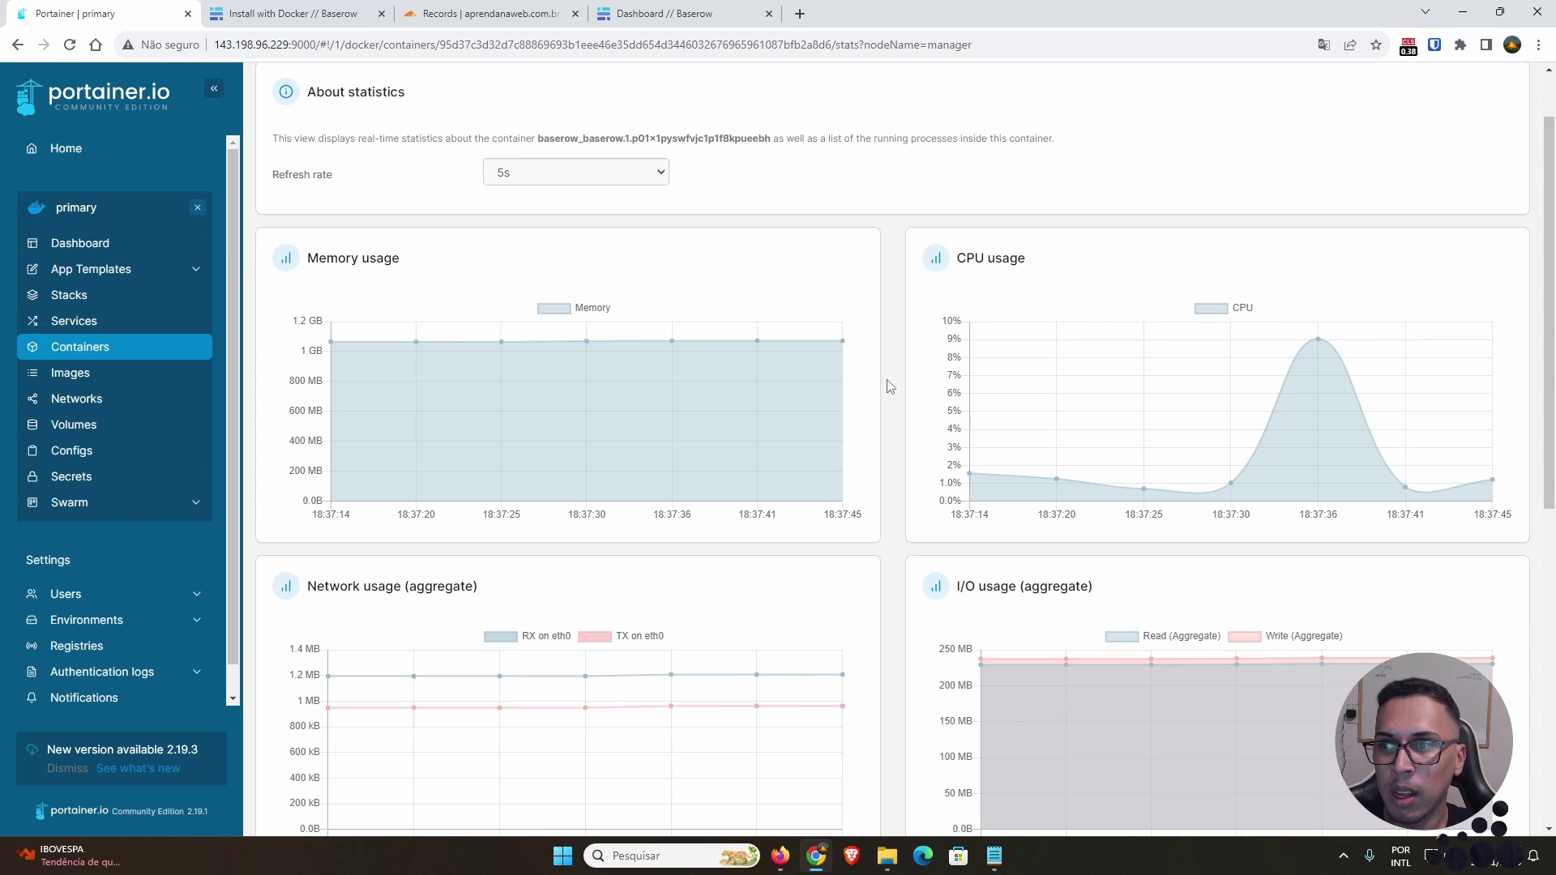
scroll(858, 393, "up", 1)
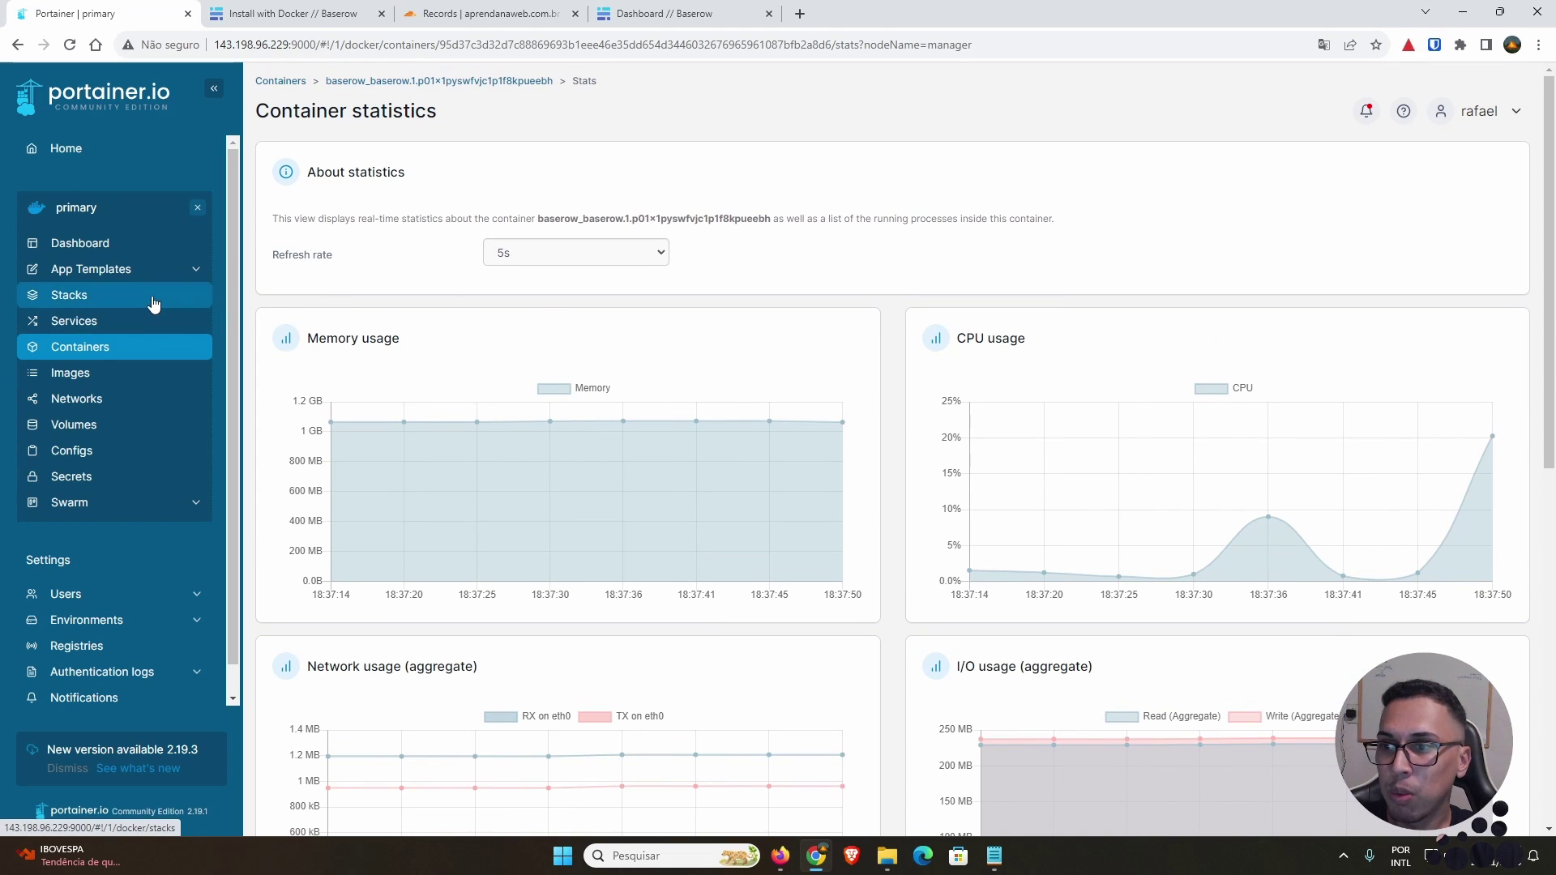